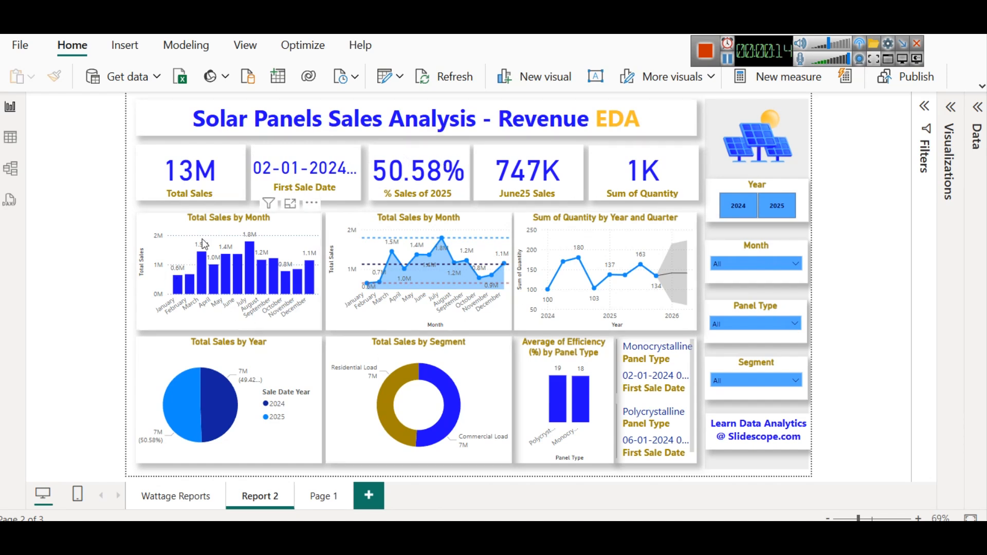
- Inspect the cards and charts on the Report 2 revenue dashboard page
left_click(285, 229)
left_click(395, 227)
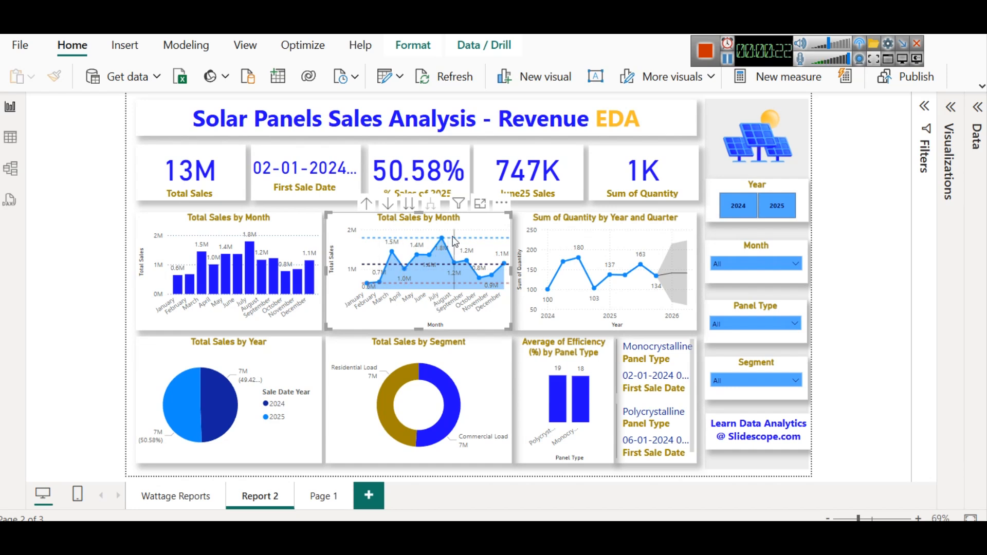
mouse_move(473, 241)
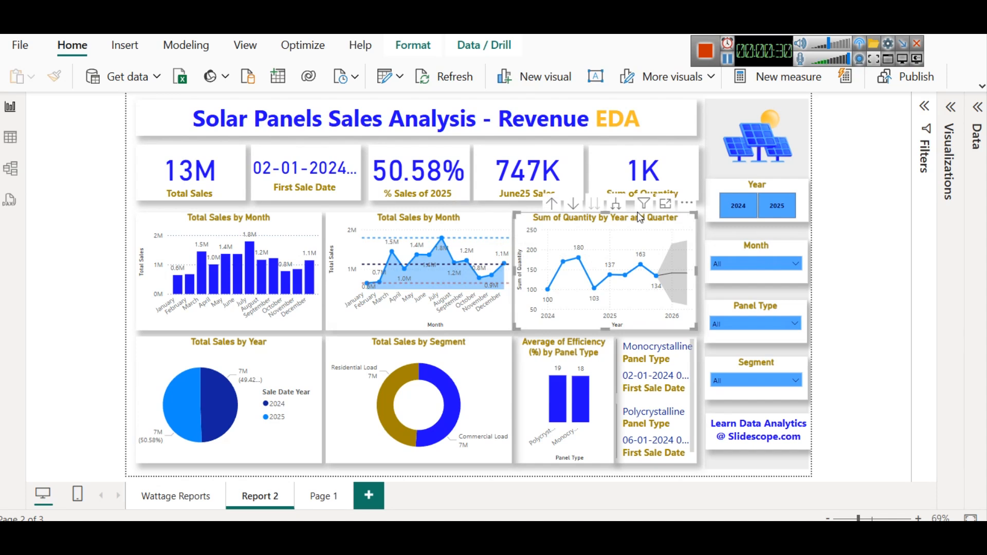
mouse_move(681, 273)
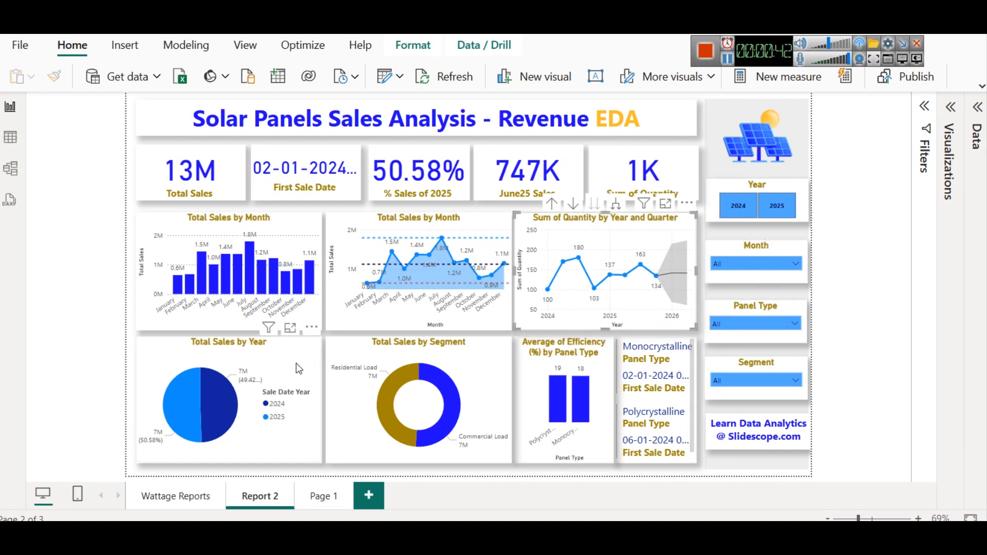
left_click(203, 348)
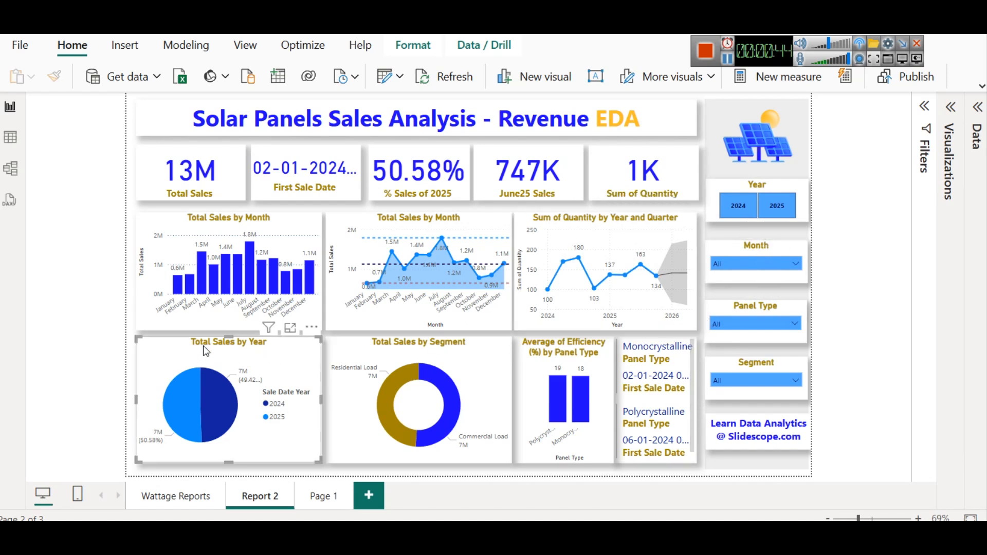
left_click(380, 347)
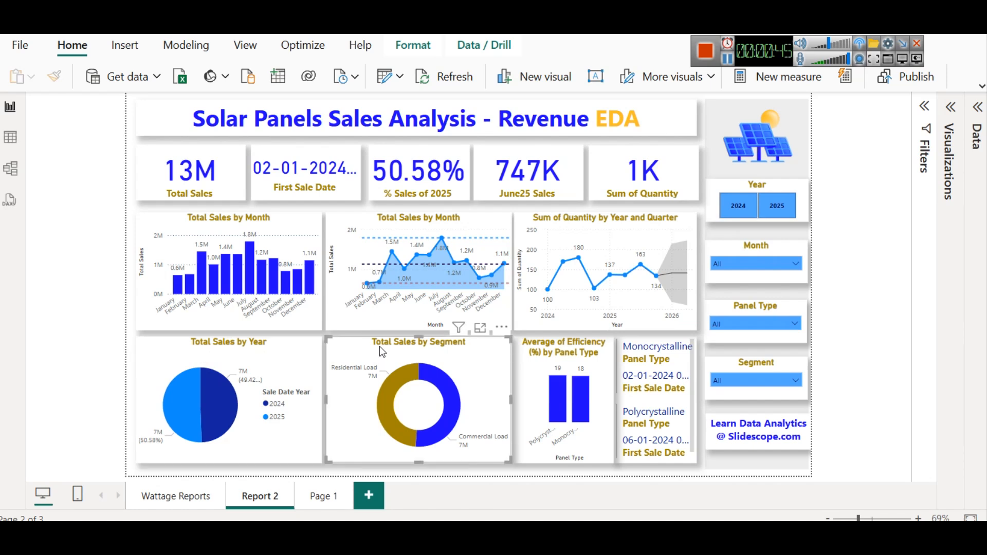
left_click(550, 361)
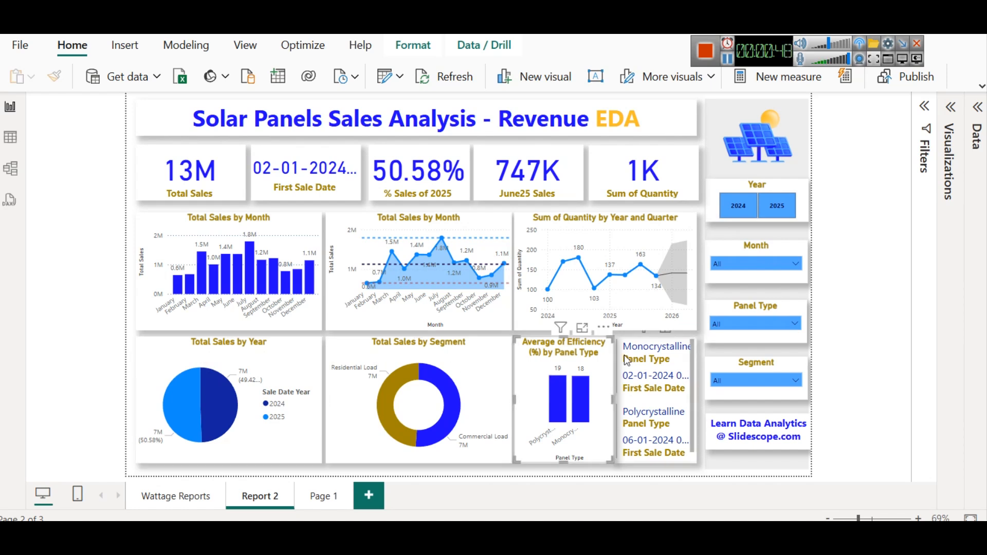
left_click(667, 358)
left_click(665, 357)
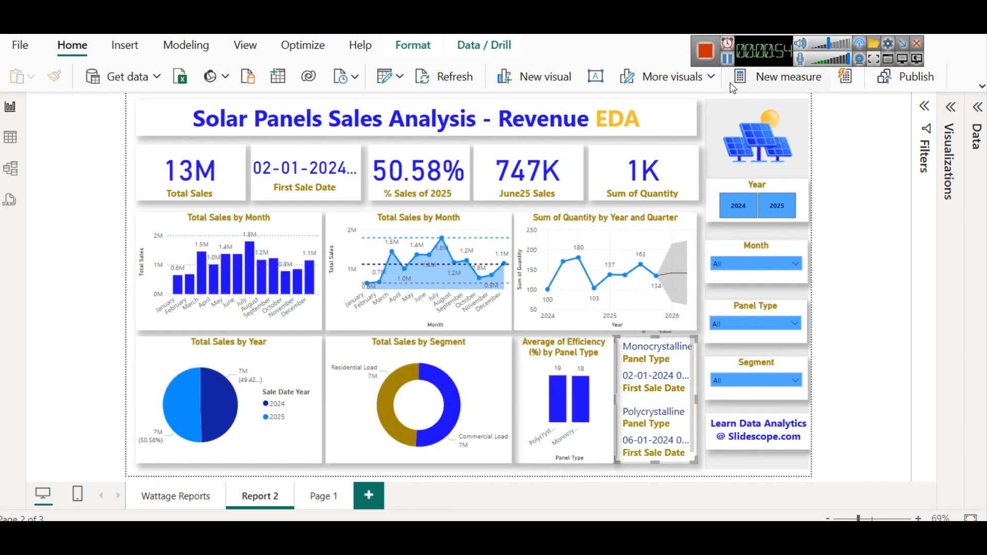
- Switch to the browser and scroll through the DAX solutions article for the solar panel sales dataset
left_click(727, 59)
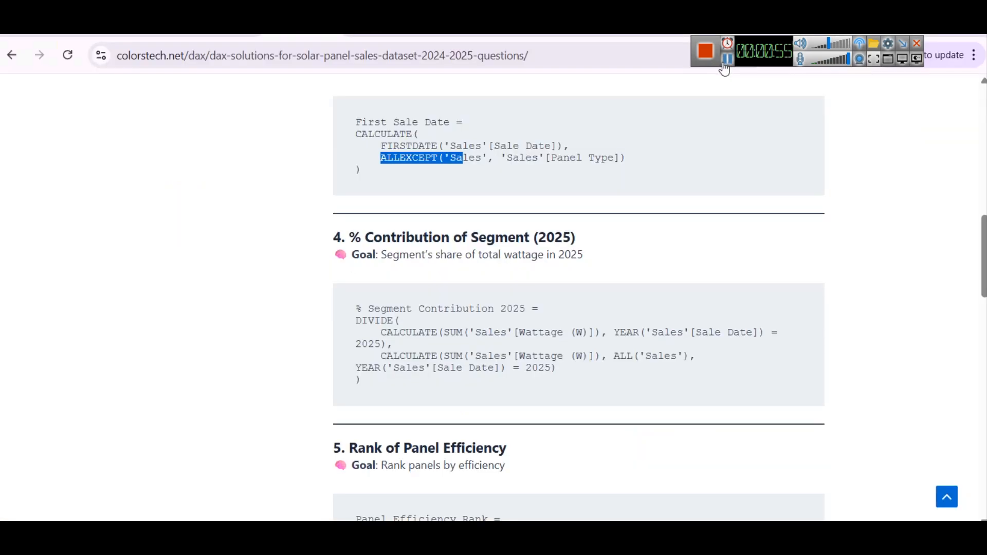
scroll(463, 257, "up", 10)
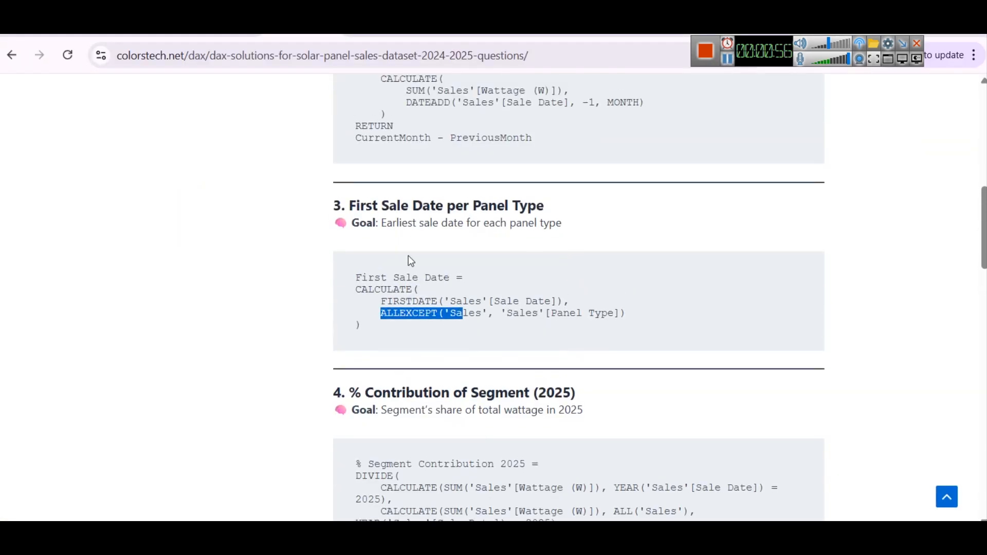
scroll(408, 255, "up", 2)
scroll(409, 255, "down", 9)
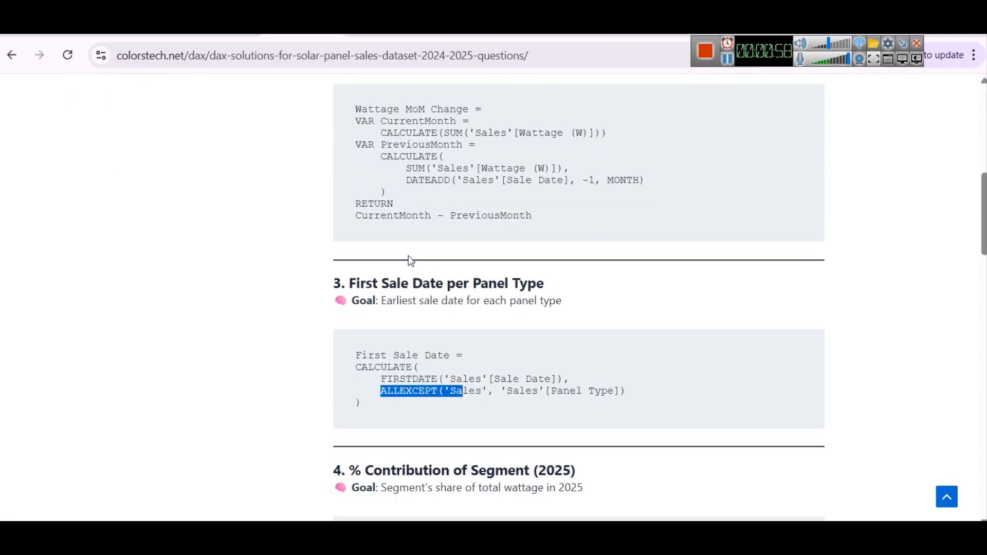
scroll(498, 293, "down", 12)
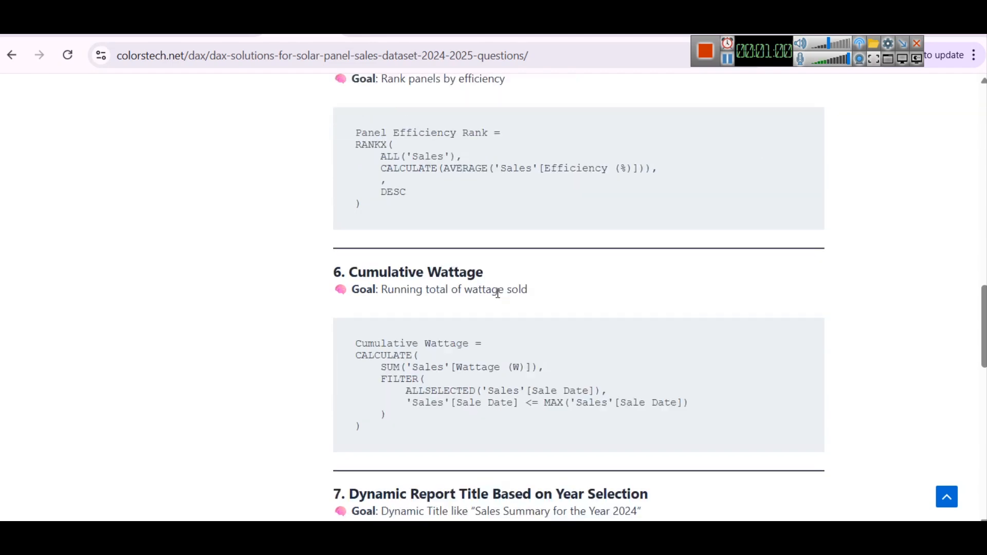
scroll(498, 293, "down", 3)
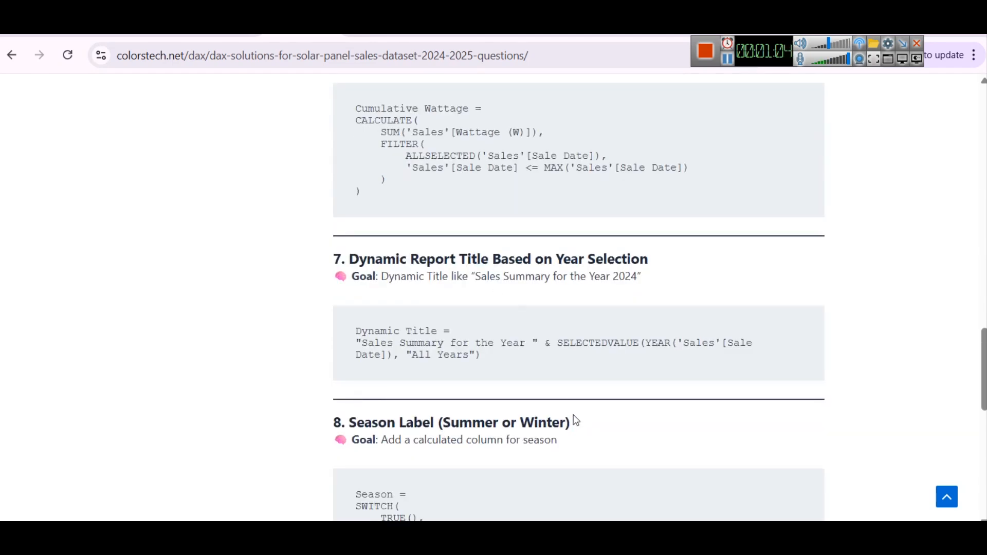
- Return to Power BI, select the % Sales of 2025 and First Sale Date cards, and expand the Measures Table in the Data pane
mouse_move(537, 535)
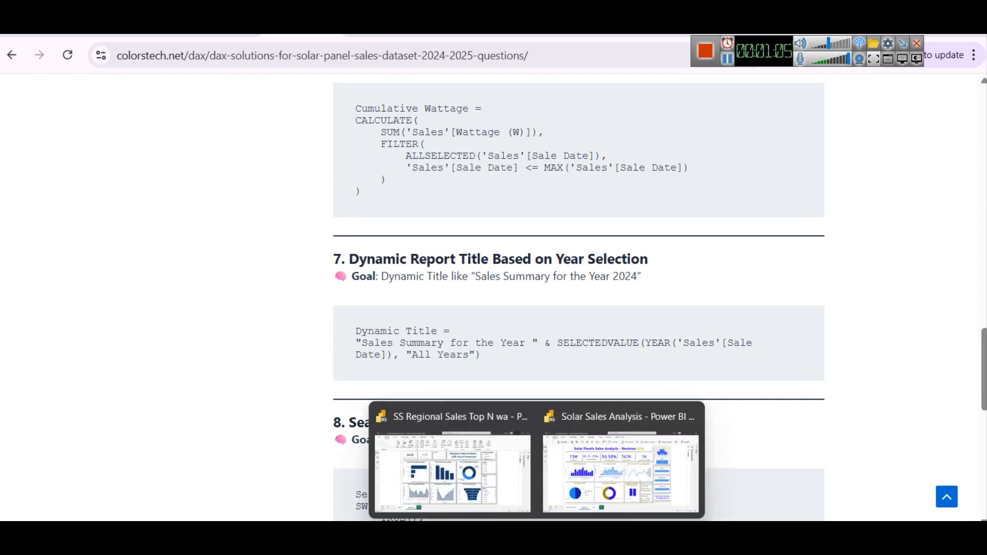
left_click(578, 474)
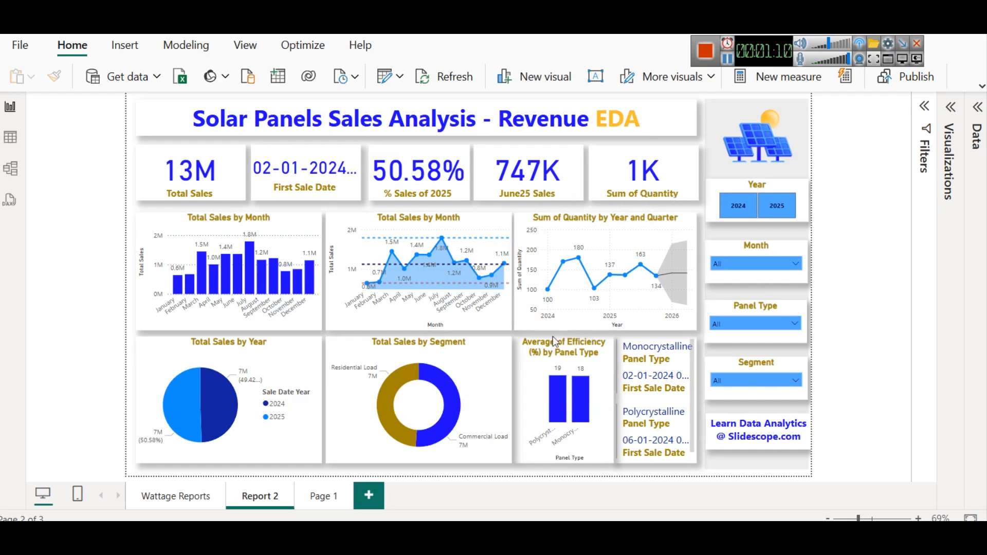
left_click(417, 179)
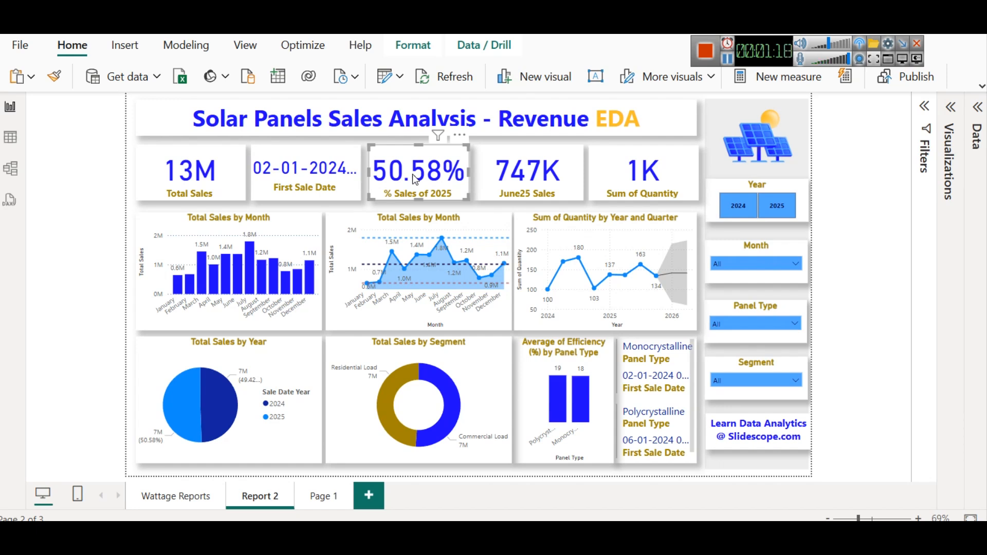
left_click(325, 181)
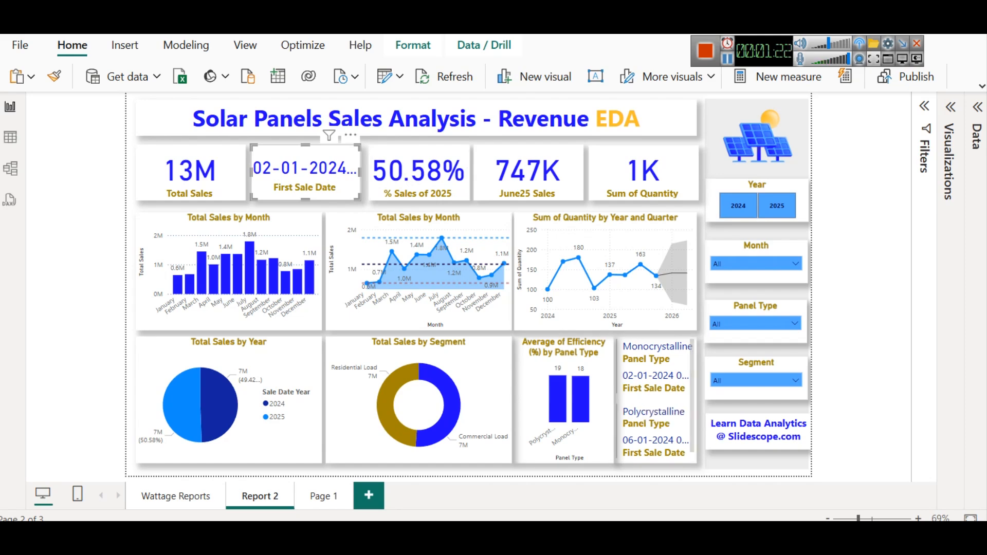
left_click(978, 108)
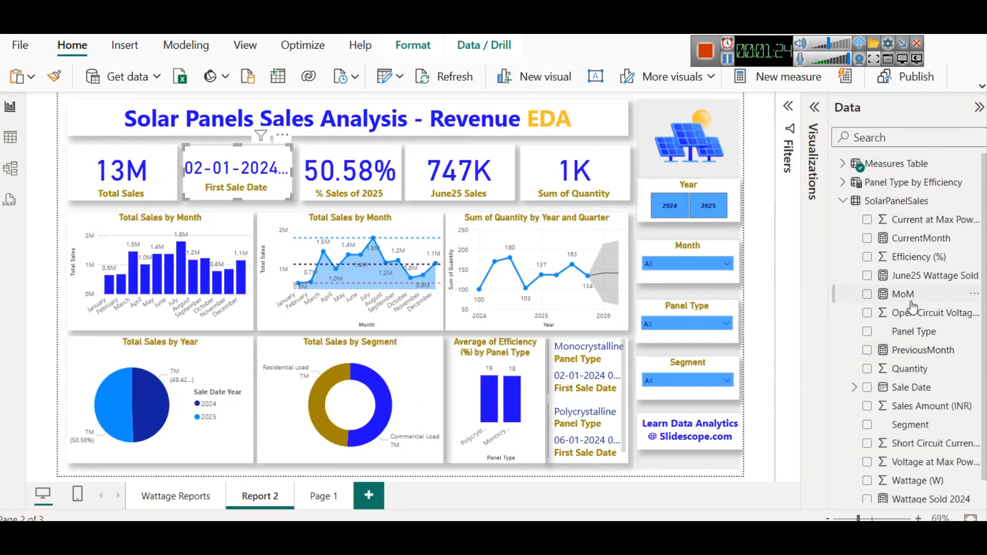
left_click(844, 163)
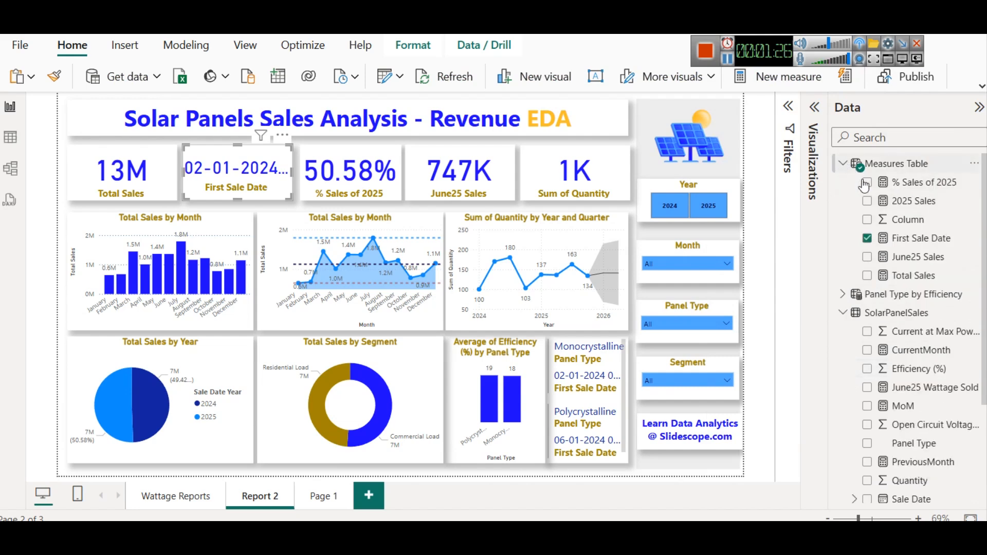
- Open the % Sales of 2025, 2025 Sales, First Sale Date and June25 Sales measures to read their formulas
left_click(920, 183)
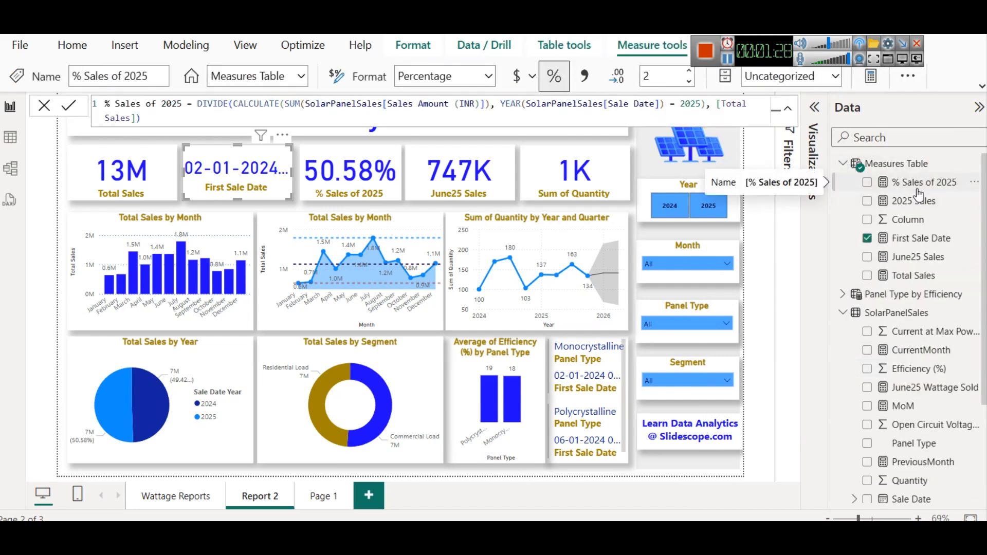
left_click(919, 200)
left_click(921, 238)
left_click(919, 257)
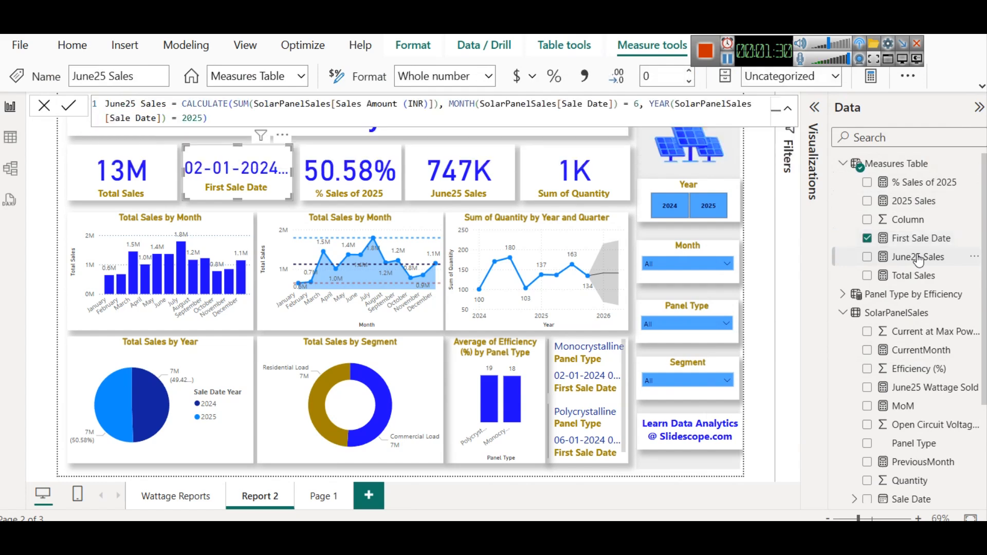
left_click(757, 232)
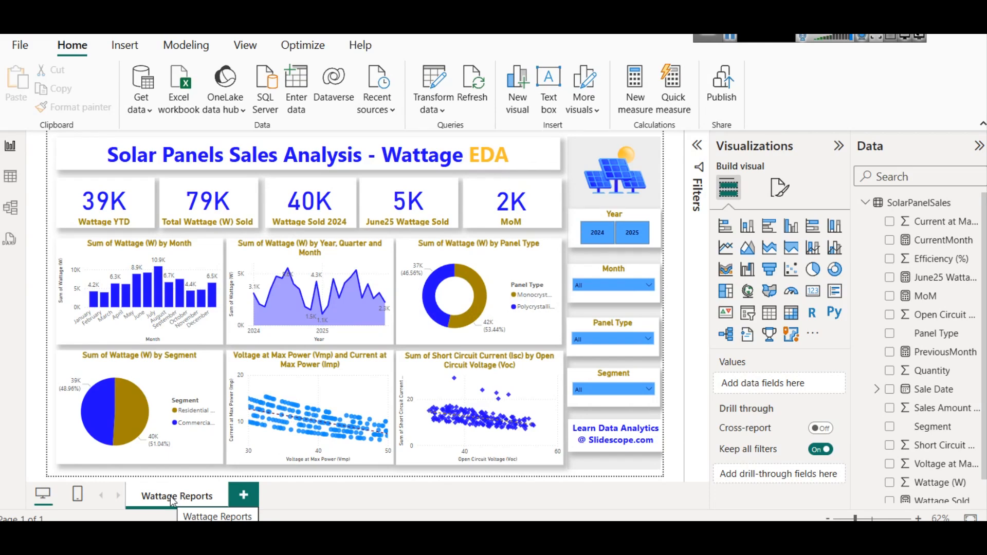
- Examine the Sale Date, Panel Type, Segment and Wattage (W) columns of SolarPanelSales in table view, returning to report view
left_click(21, 188)
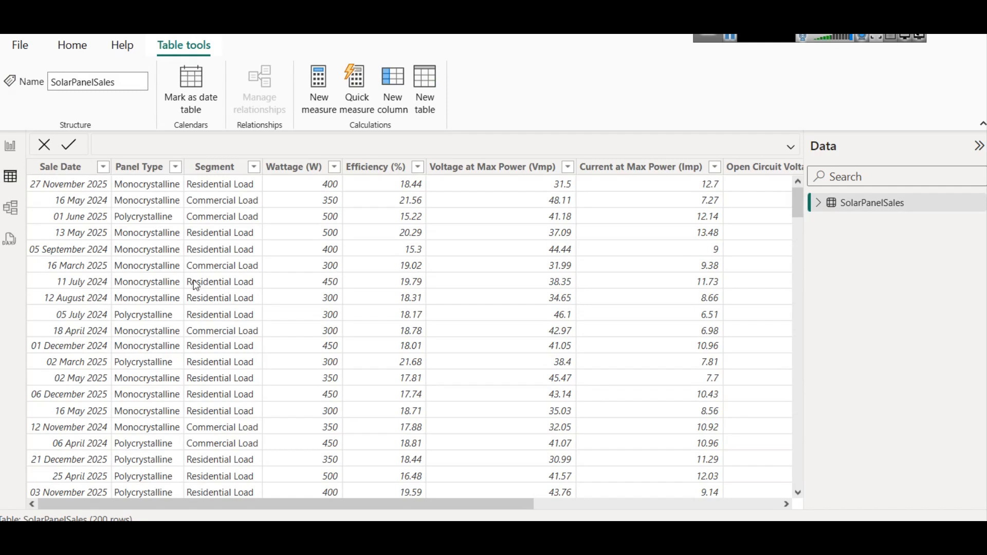
left_click(79, 168)
left_click(137, 168)
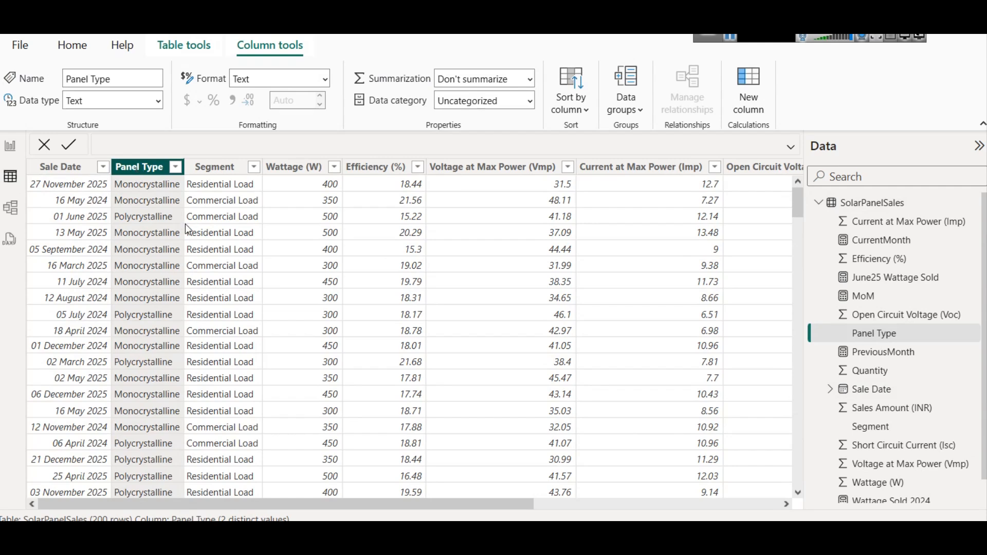
left_click(214, 169)
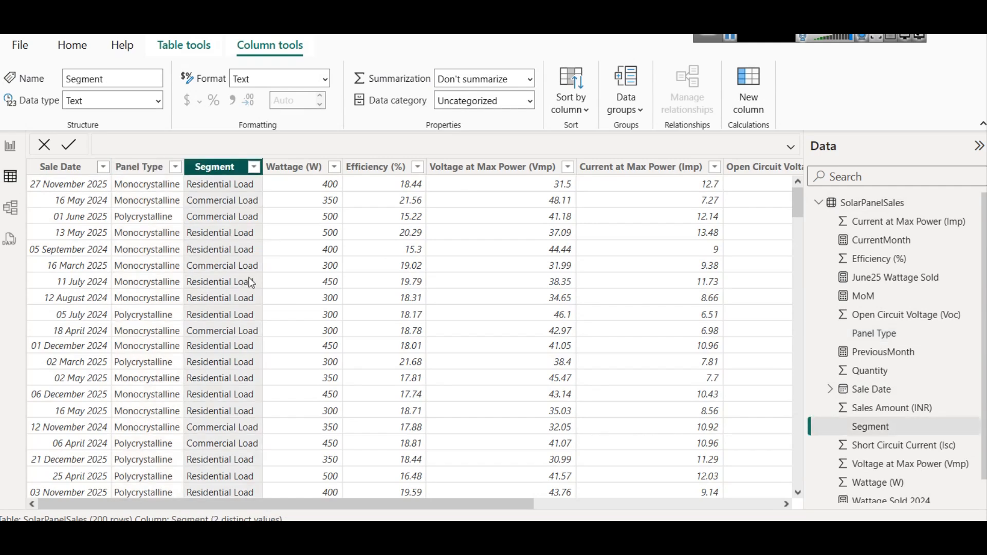
left_click(291, 168)
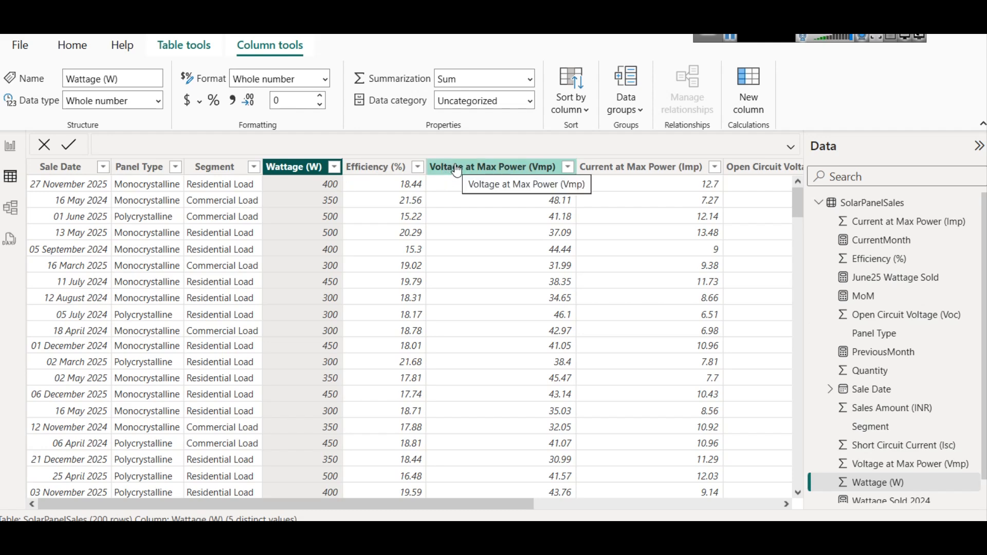
left_click(10, 149)
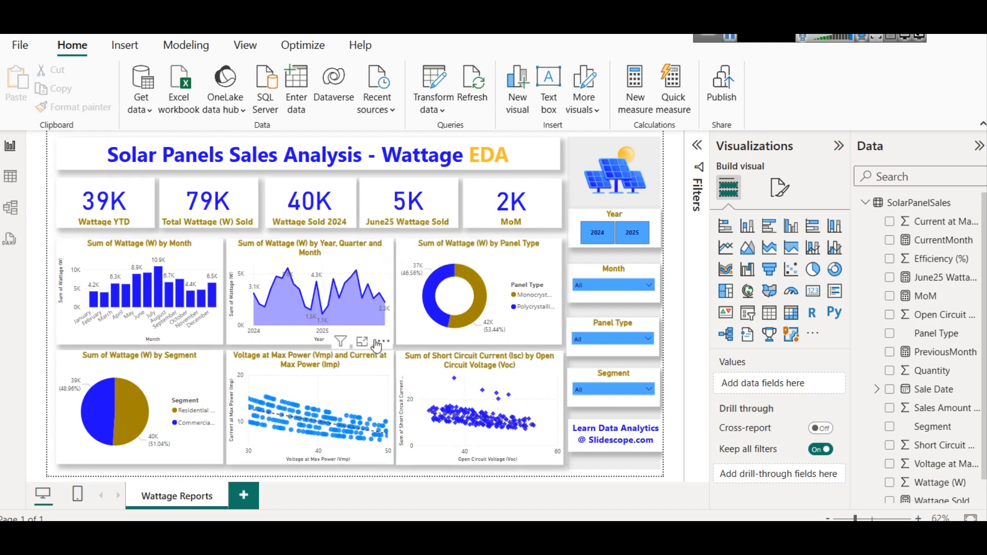
- Duplicate the Wattage Reports page
mouse_move(279, 276)
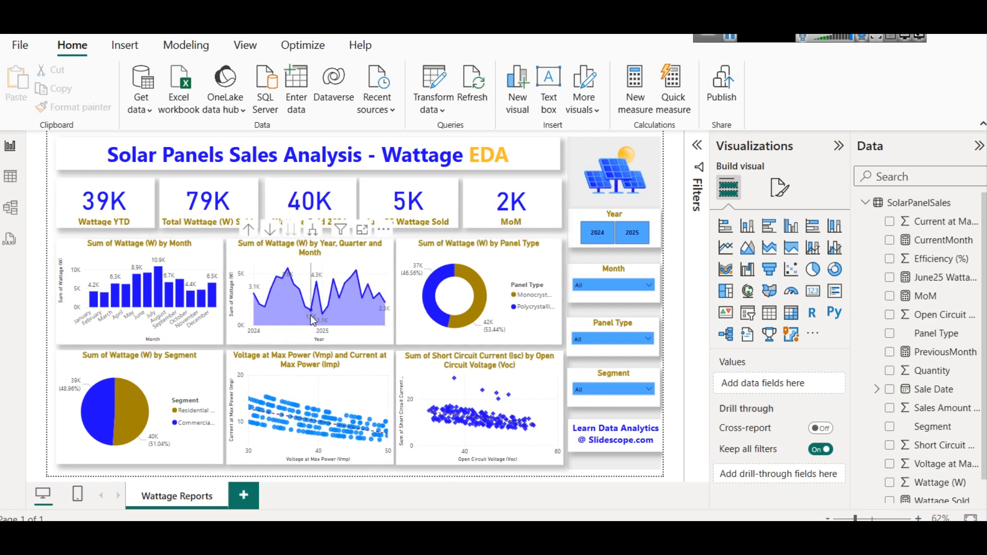
mouse_move(313, 320)
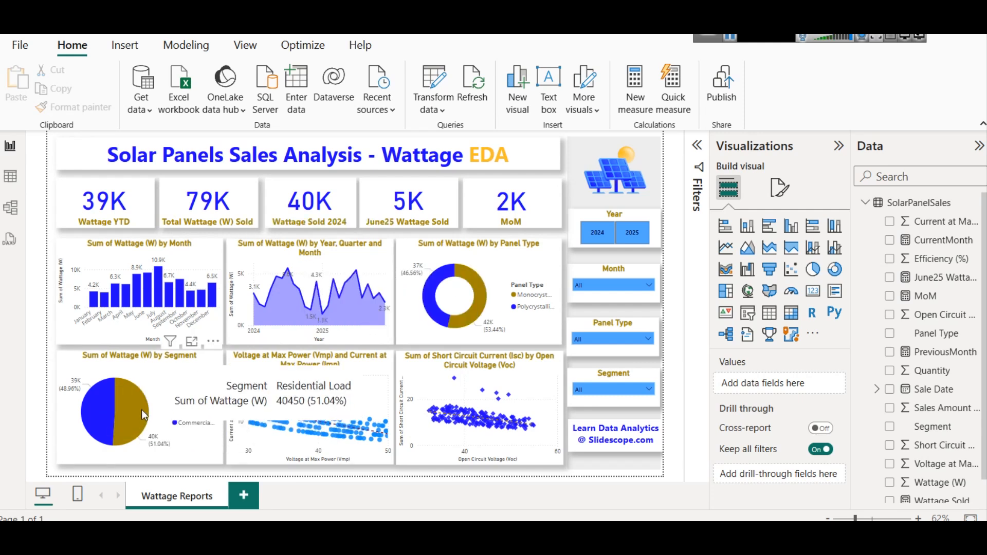
right_click(174, 495)
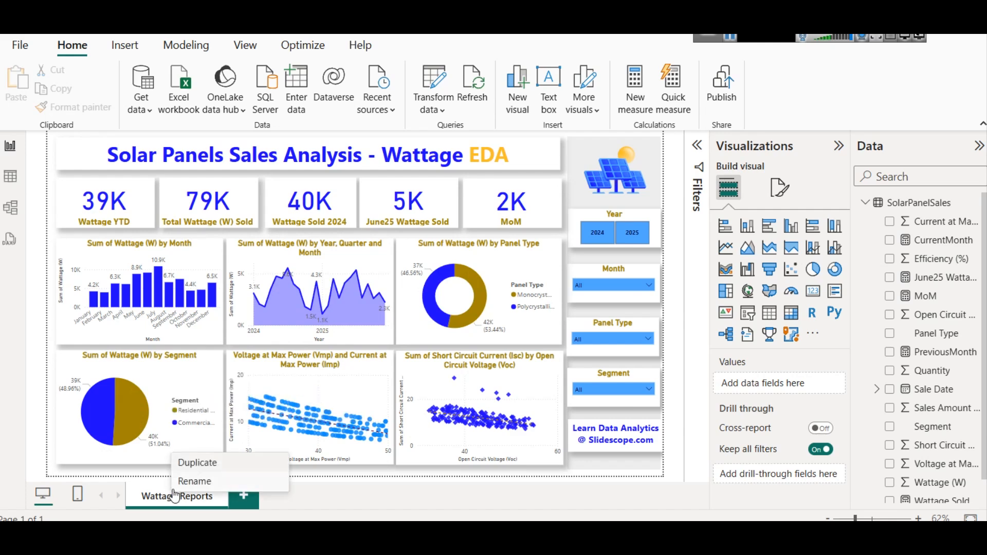
left_click(184, 464)
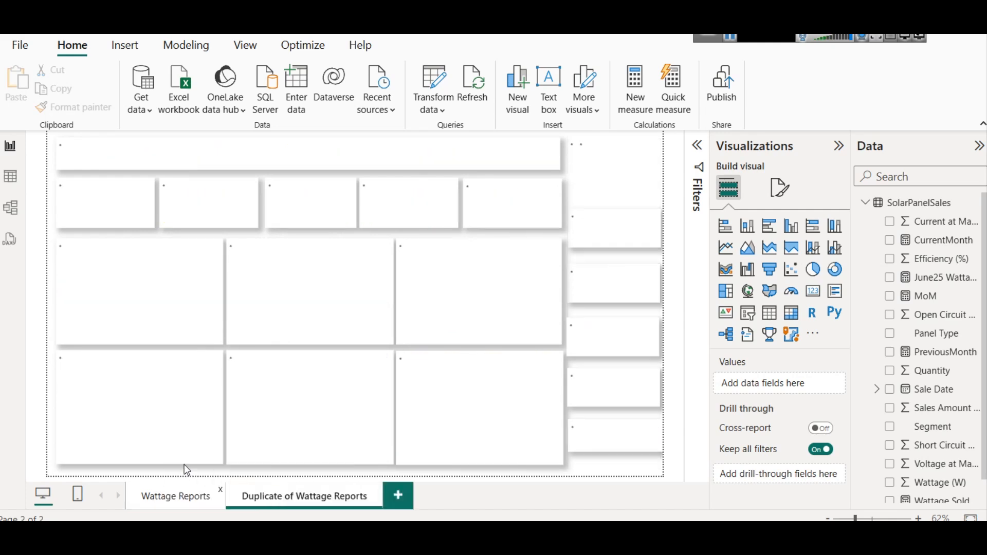
- Rename the duplicated page to Report 2
right_click(297, 508)
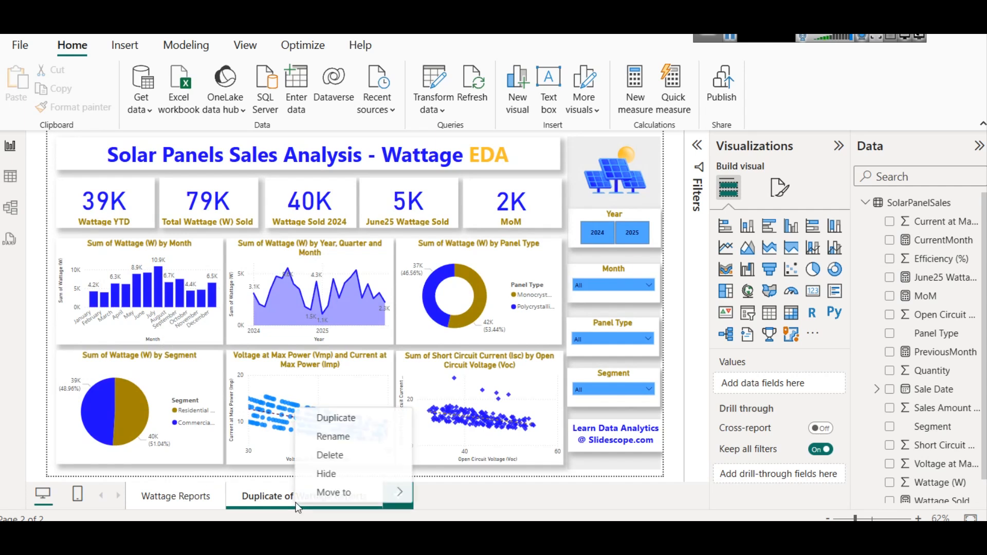
left_click(346, 439)
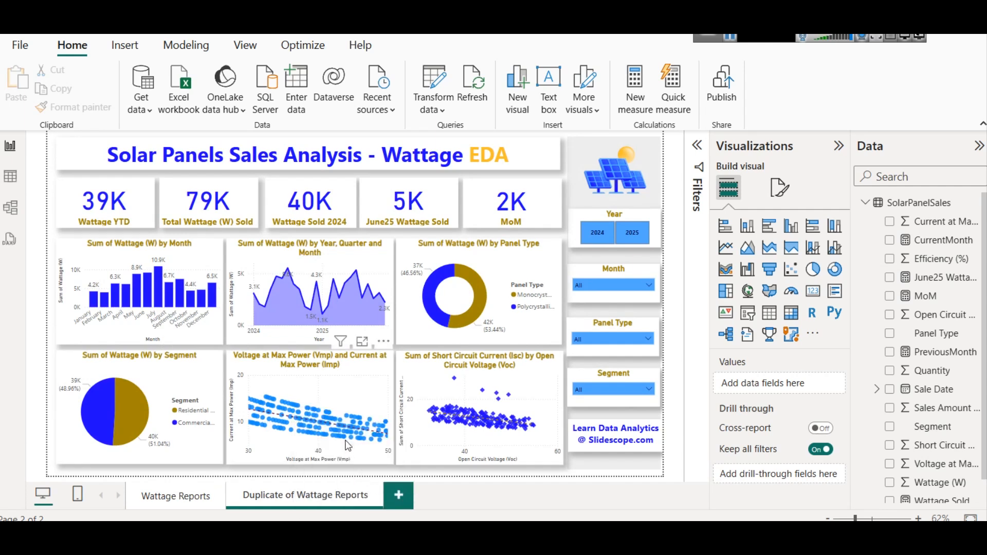
type("Report 2")
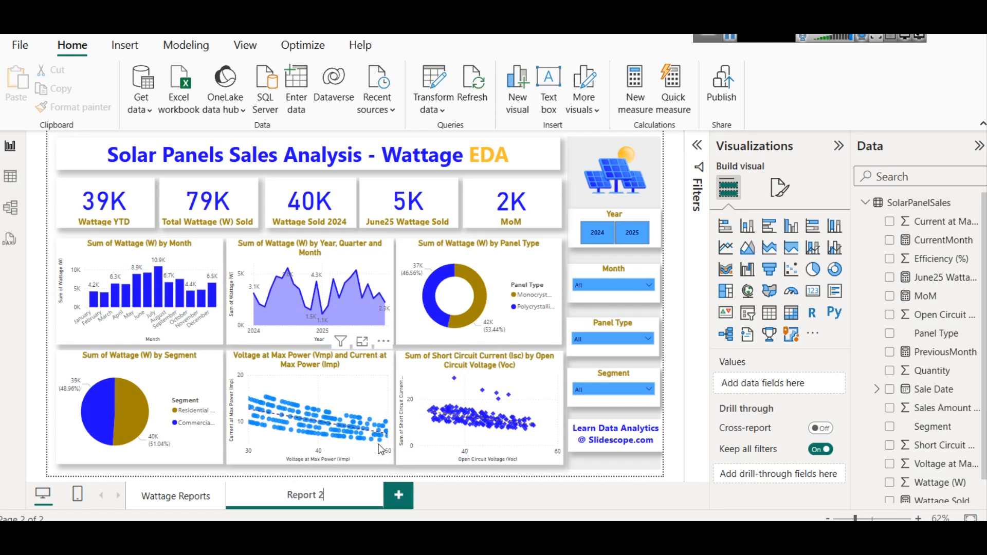
left_click(457, 501)
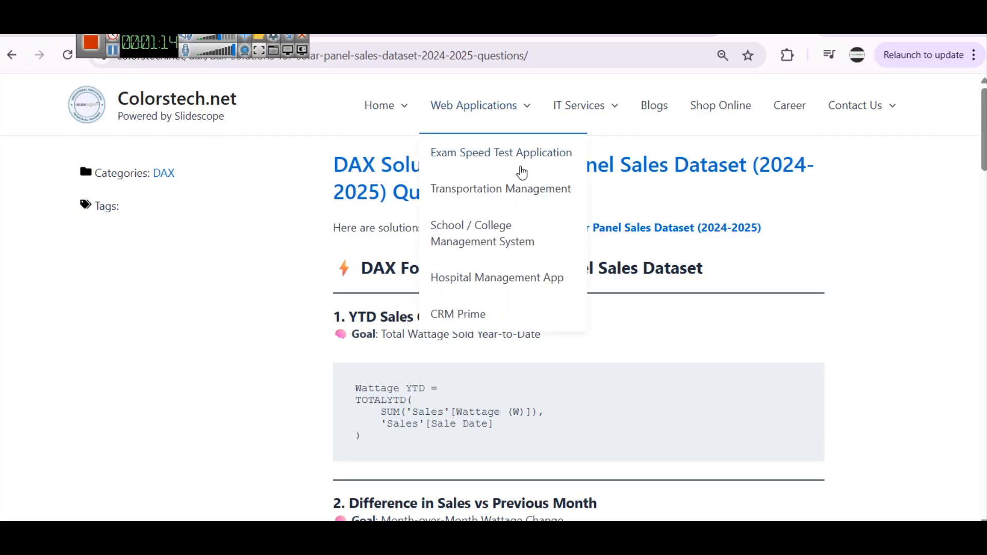
- Switch to the browser and scroll through the YTD and month-over-month DAX examples in the article
scroll(521, 173, "down", 4)
scroll(521, 172, "down", 1)
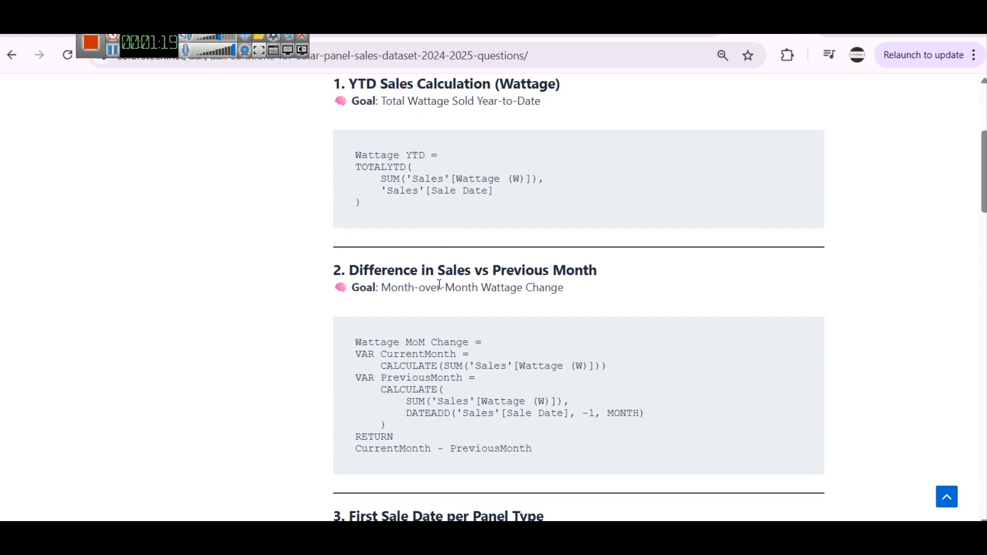
scroll(440, 284, "down", 1)
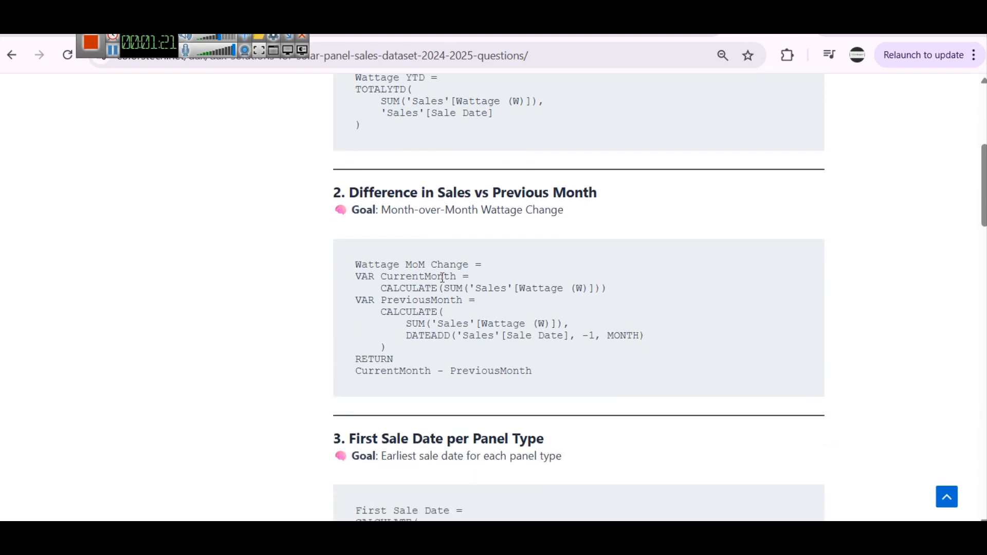
- Scroll the article to the First Sale Date per Panel Type DAX example
scroll(443, 277, "down", 1)
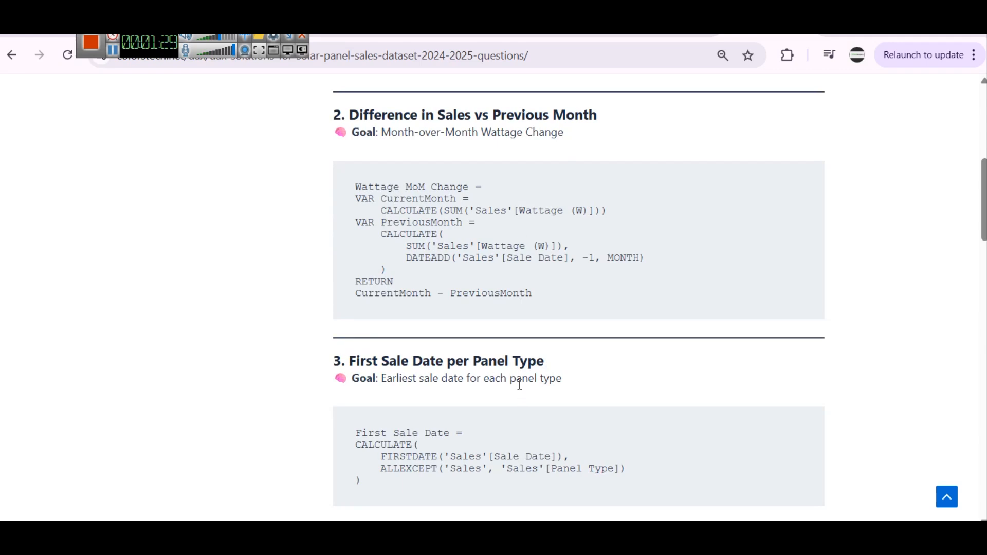
scroll(451, 304, "down", 4)
scroll(451, 304, "up", 1)
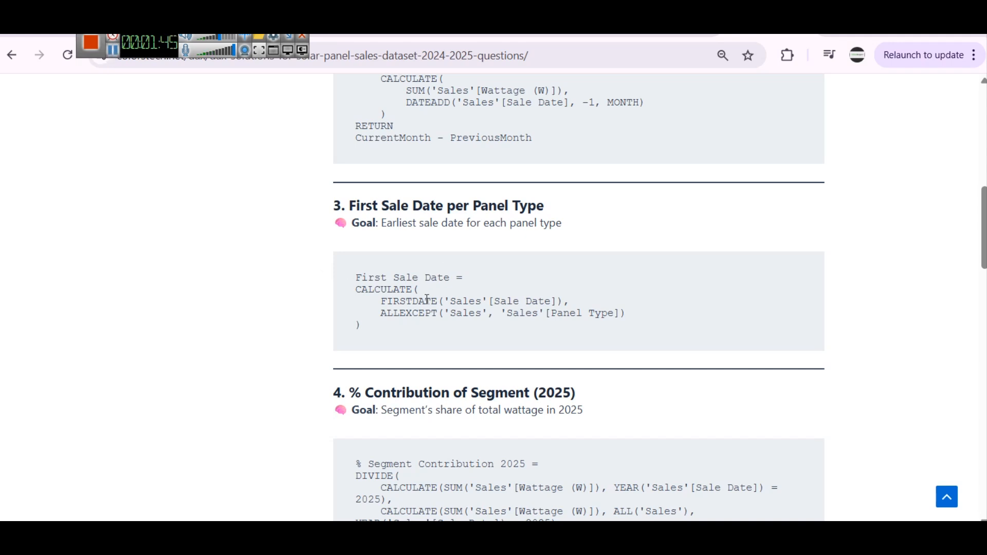
- Switch to Power BI and sort the SolarPanelSales table by Sale Date ascending in table view
mouse_move(537, 535)
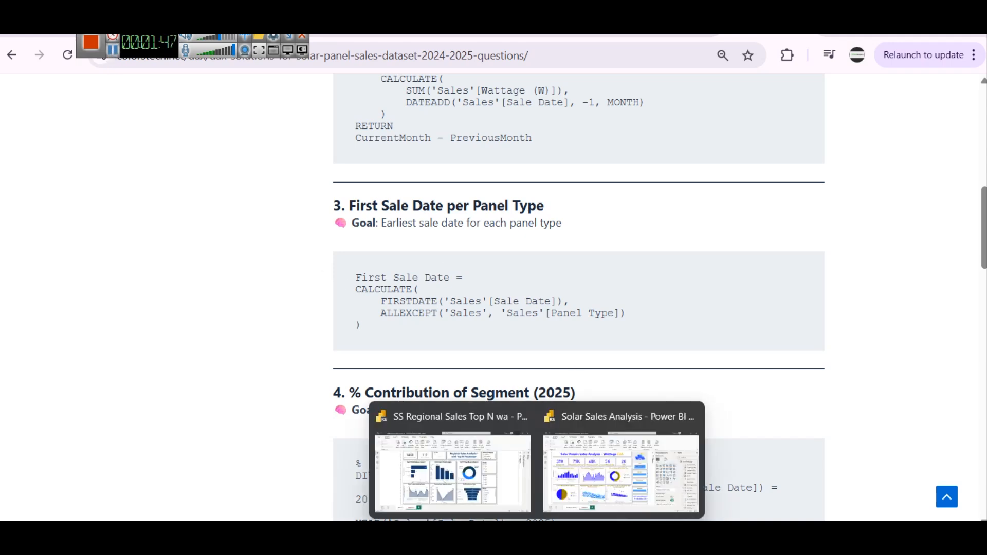
left_click(621, 470)
left_click(10, 187)
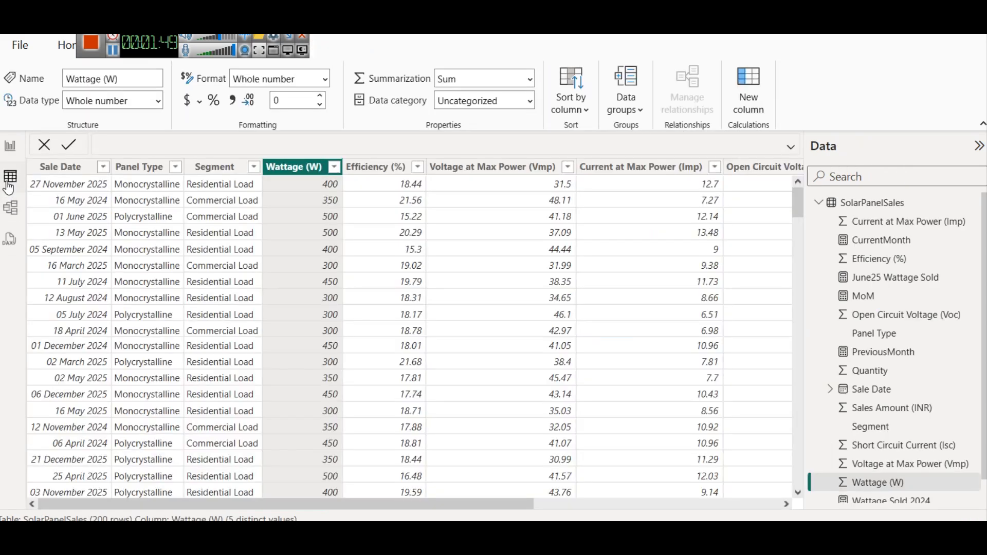
left_click(175, 167)
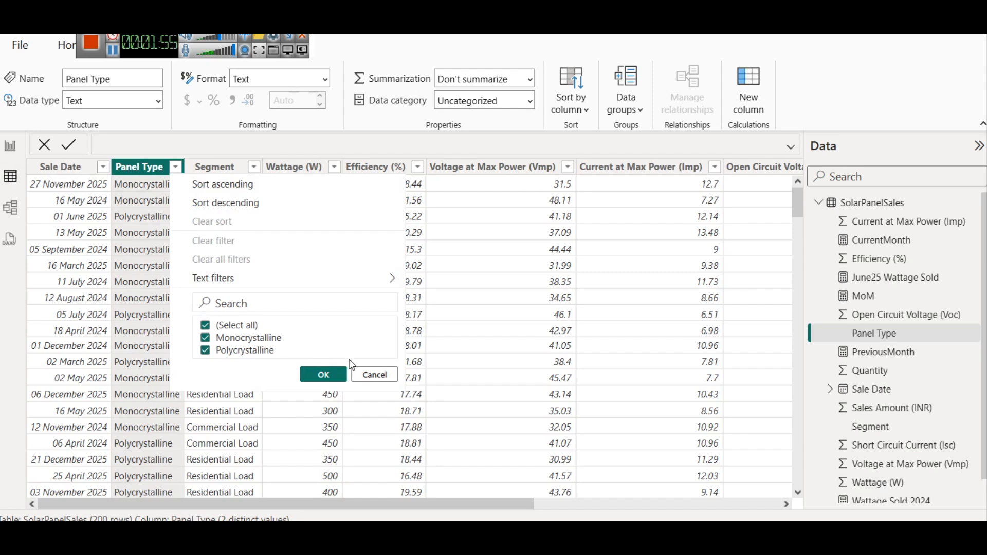
left_click(368, 377)
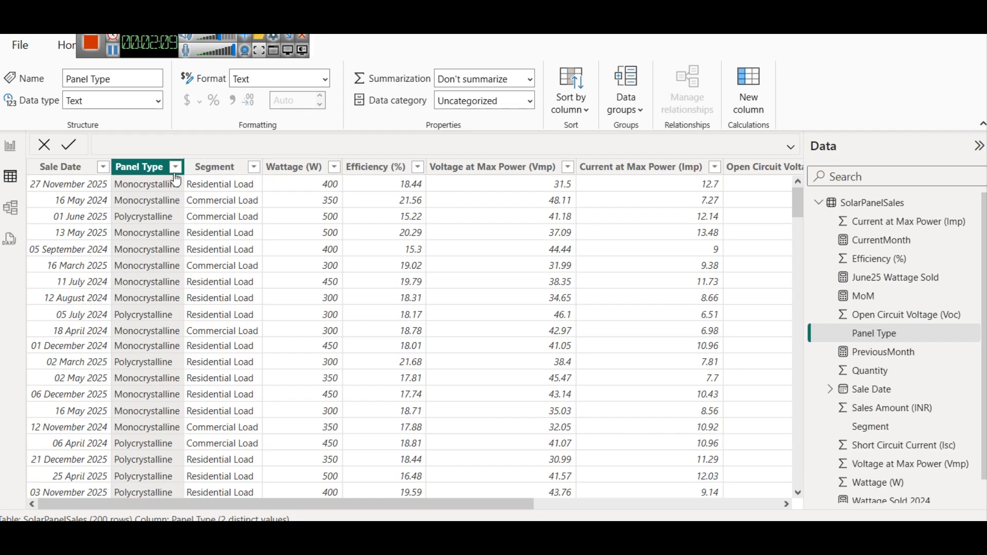
left_click(94, 167)
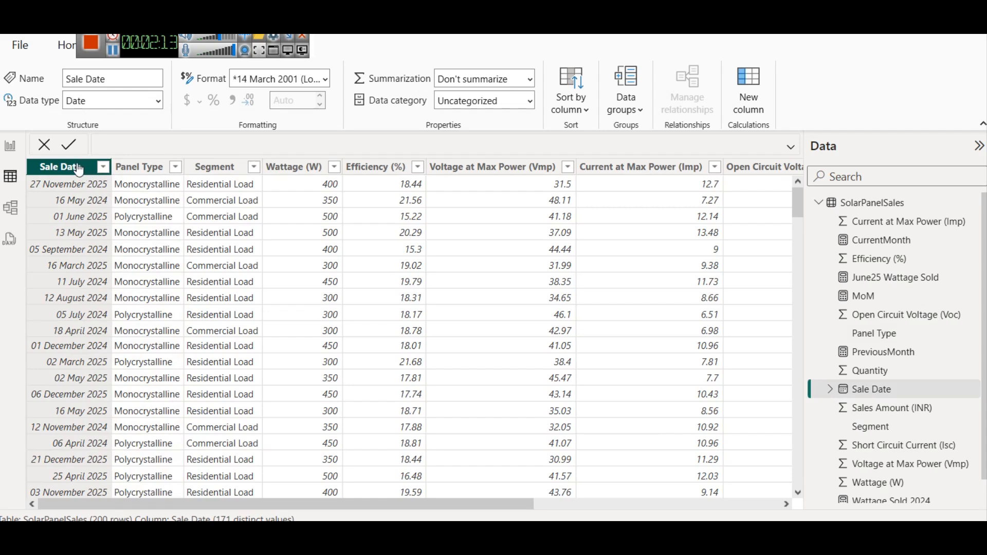
right_click(59, 171)
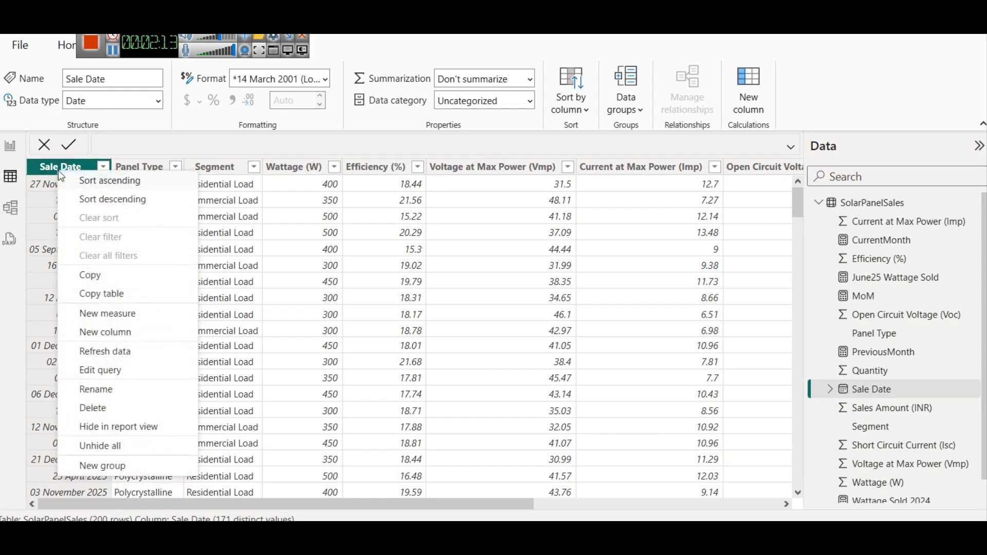
left_click(112, 182)
scroll(115, 203, "down", 2)
scroll(71, 209, "up", 2)
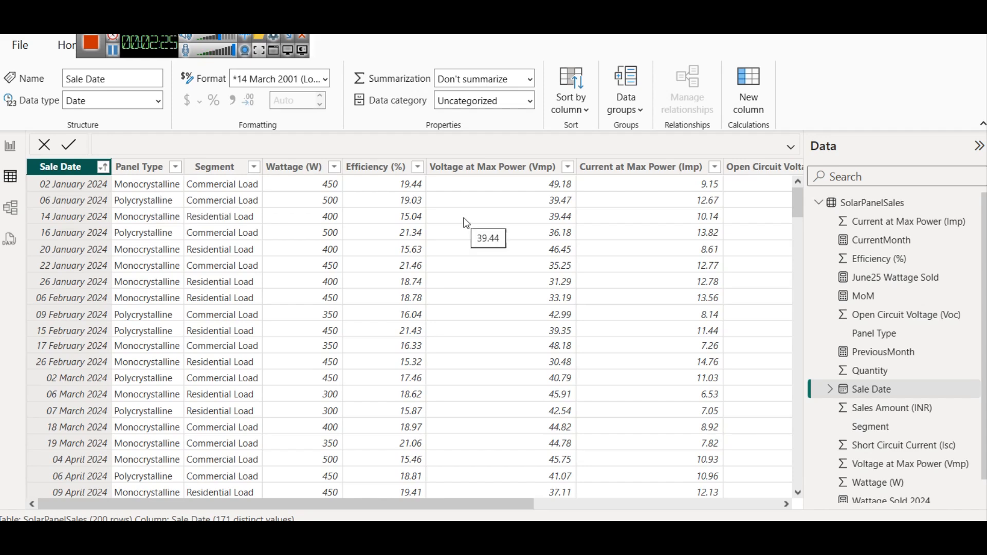
- Copy the First Sale Date DAX code from the article and return to Power BI
mouse_move(435, 538)
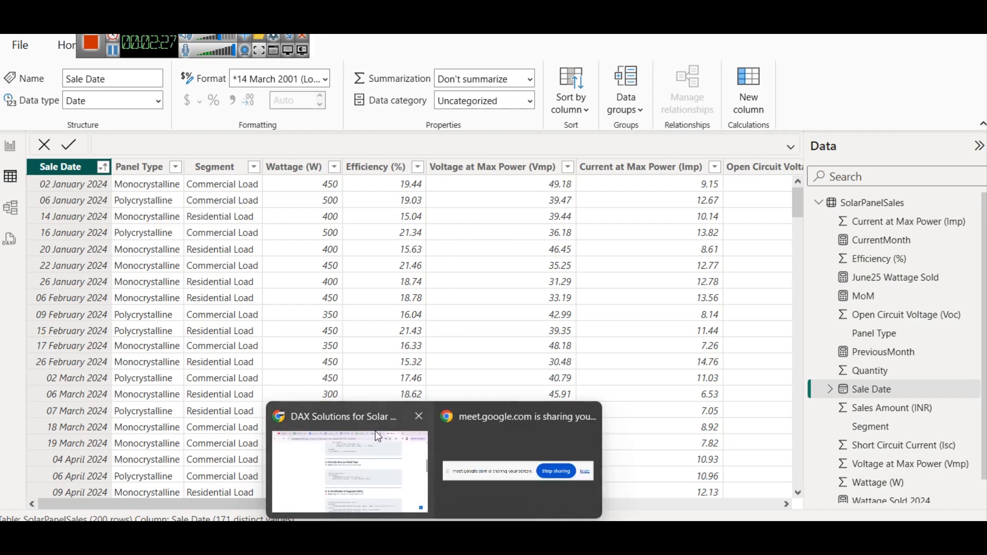
left_click(350, 463)
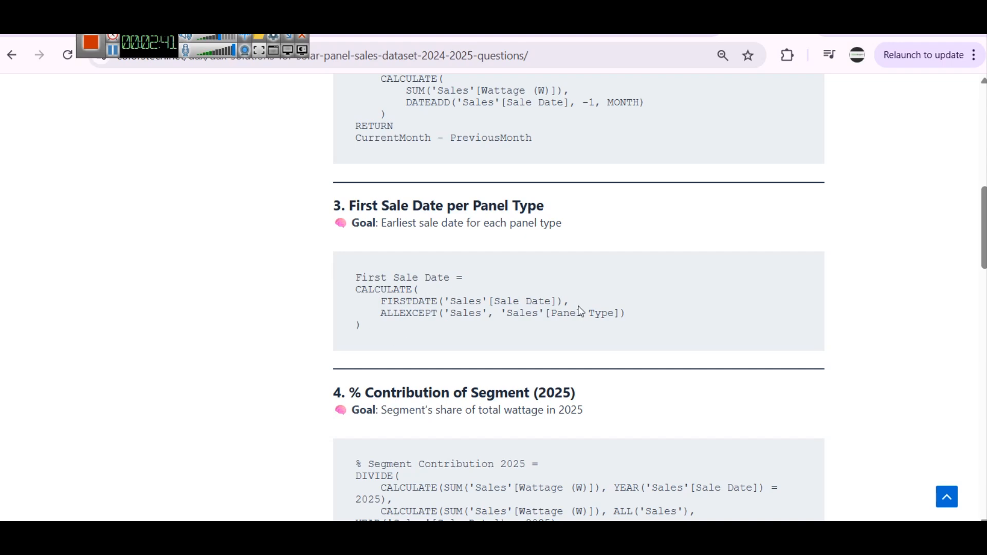
left_click_drag(354, 278, 420, 330)
key("ctrl+c")
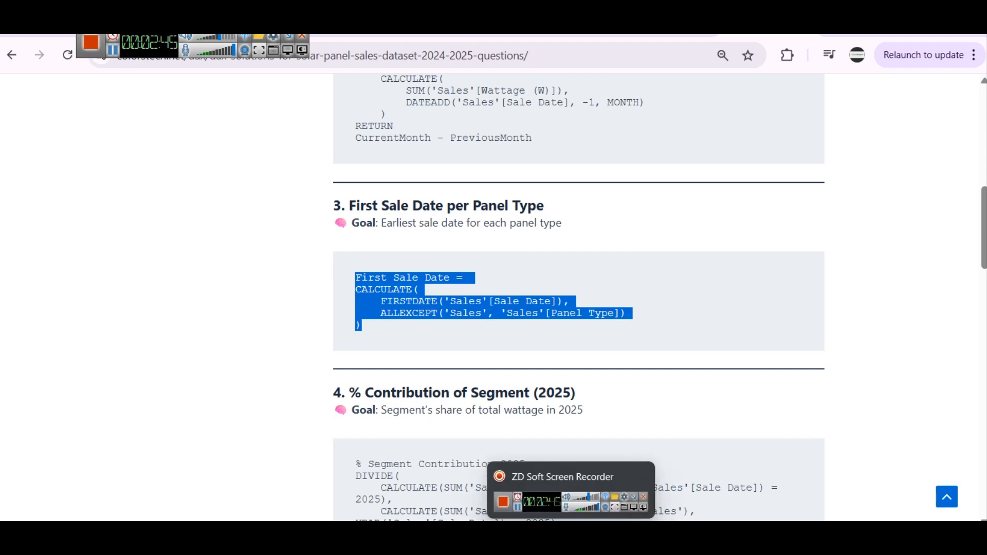
mouse_move(535, 533)
left_click(621, 479)
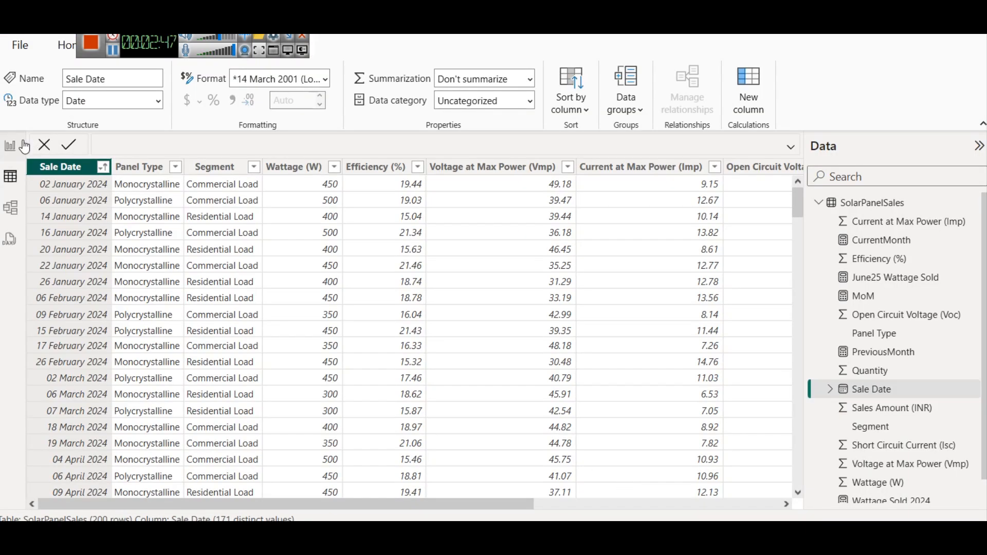
- Create a new calculated table named Measures Table from the report view
left_click(10, 146)
scroll(960, 377, "down", 1)
scroll(957, 375, "up", 1)
left_click(865, 204)
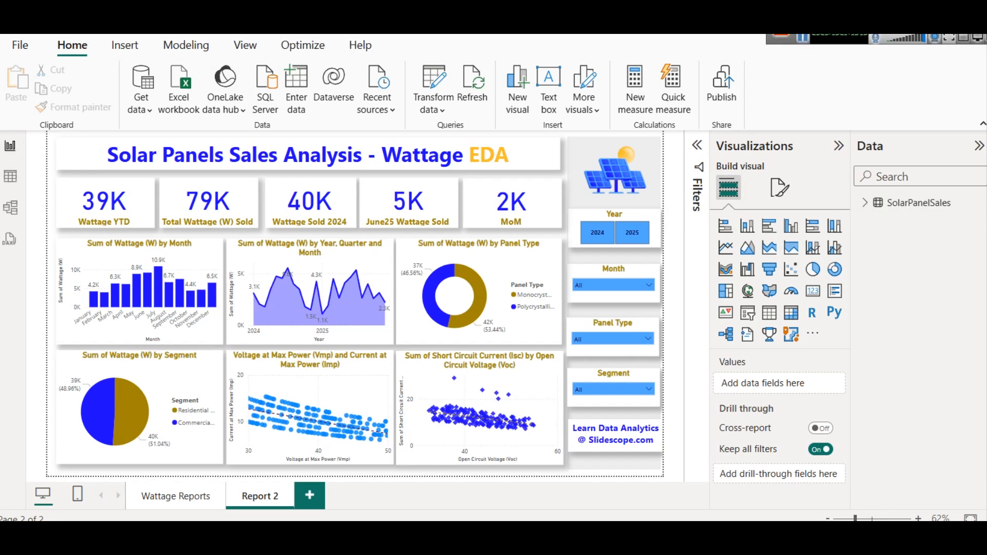
left_click(200, 46)
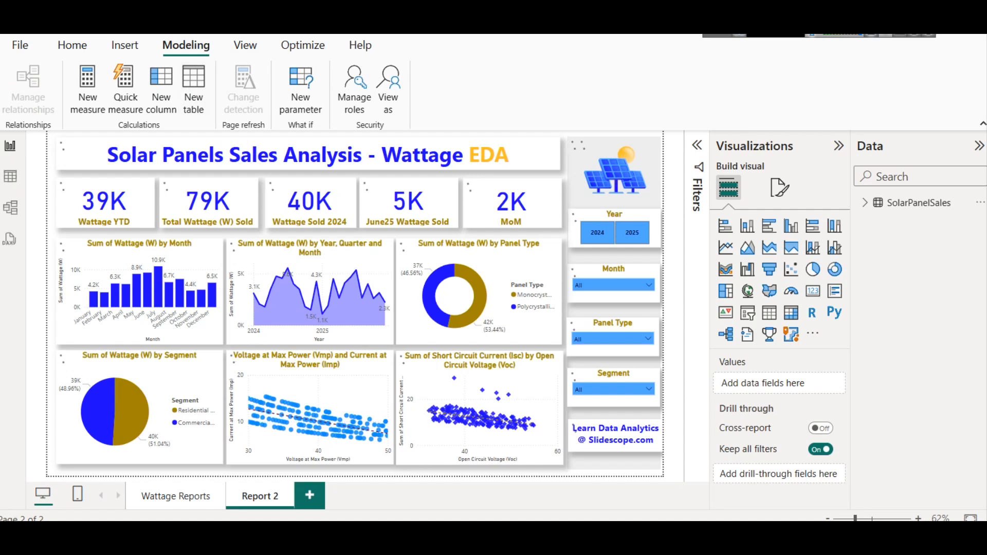
left_click(191, 88)
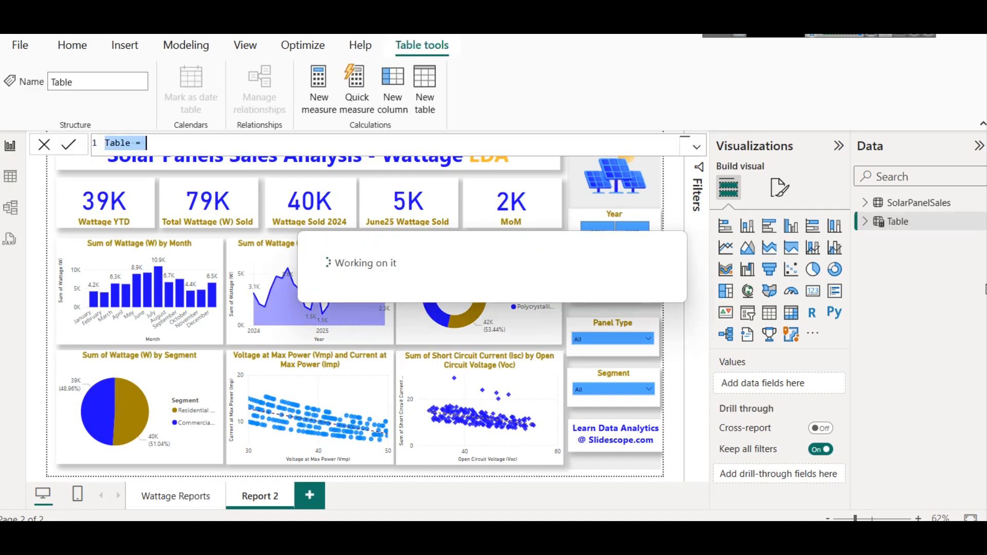
double_click(120, 145)
type("Measure ")
type(" Table")
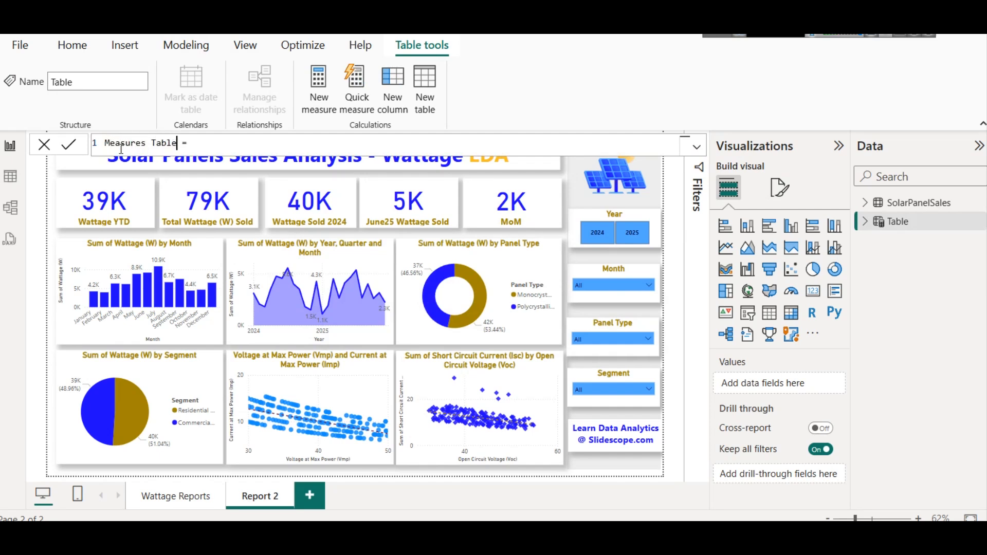
left_click(71, 146)
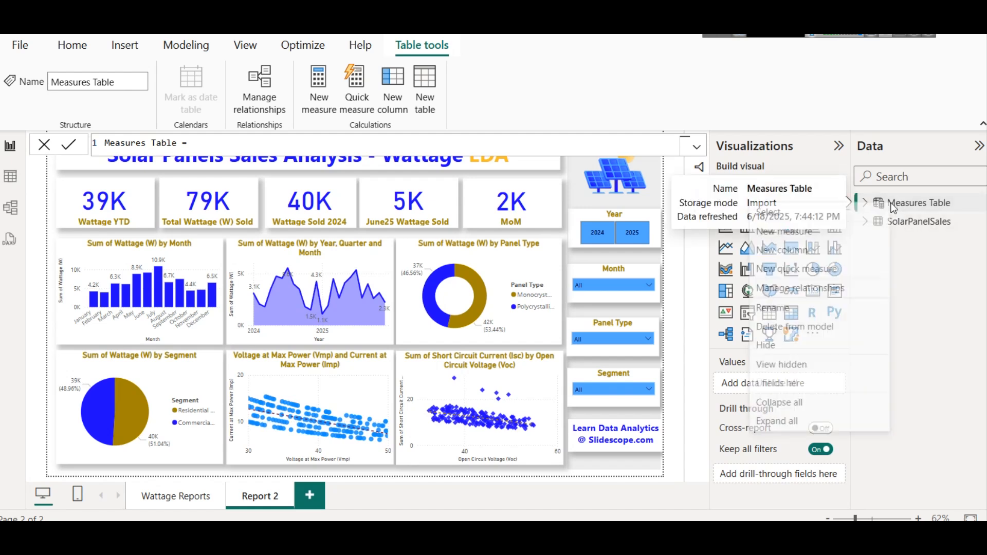
- Add a new measure to Measures Table by pasting the First Sale Date formula
right_click(892, 208)
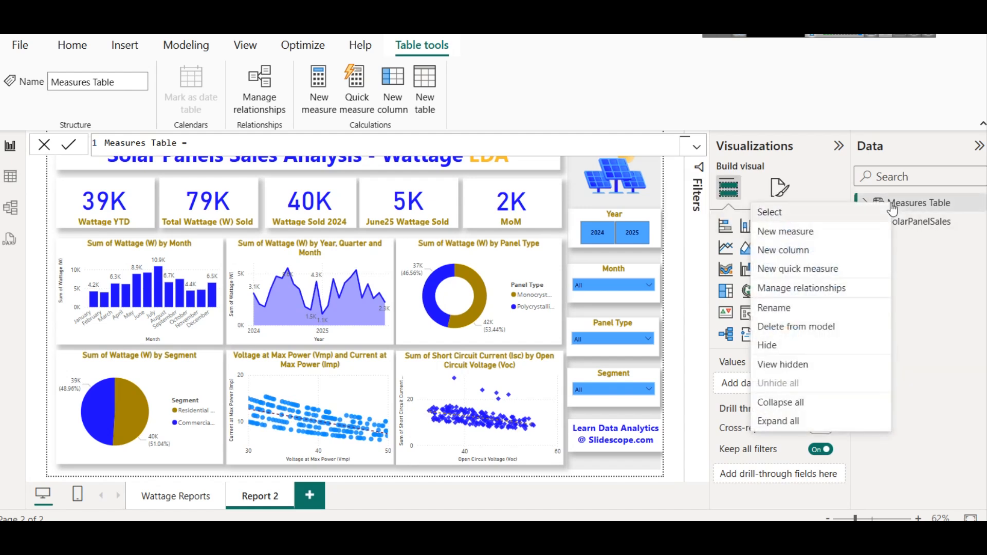
left_click(836, 233)
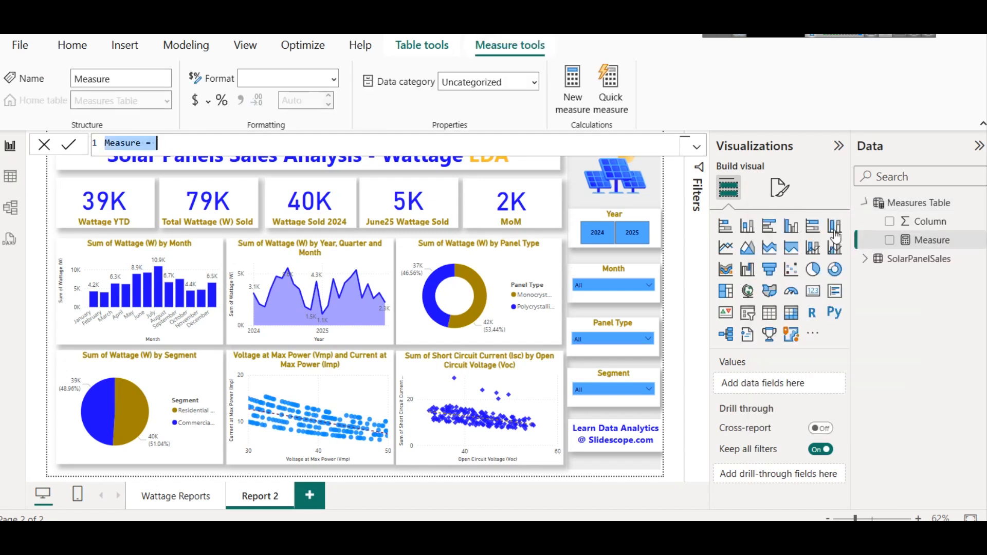
key("ctrl+v")
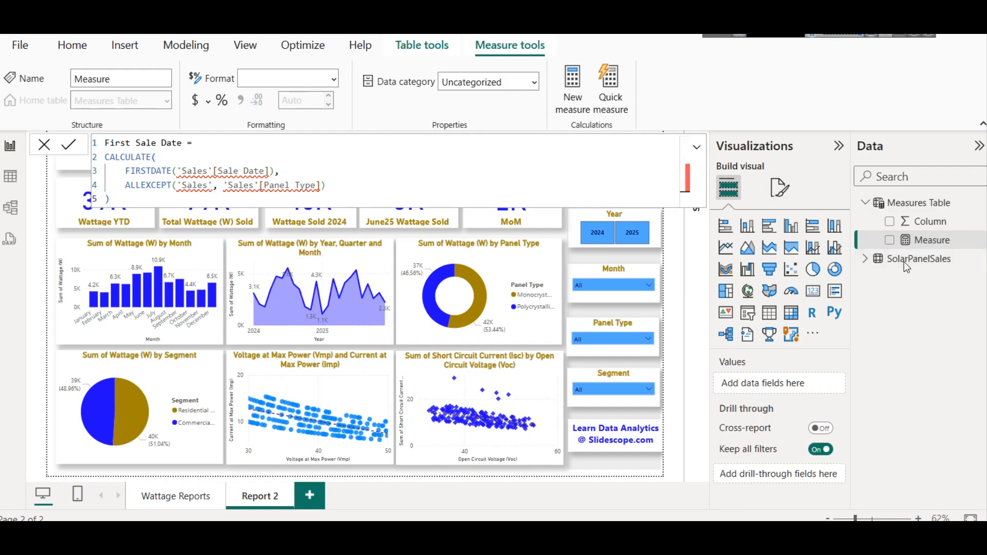
key("Return")
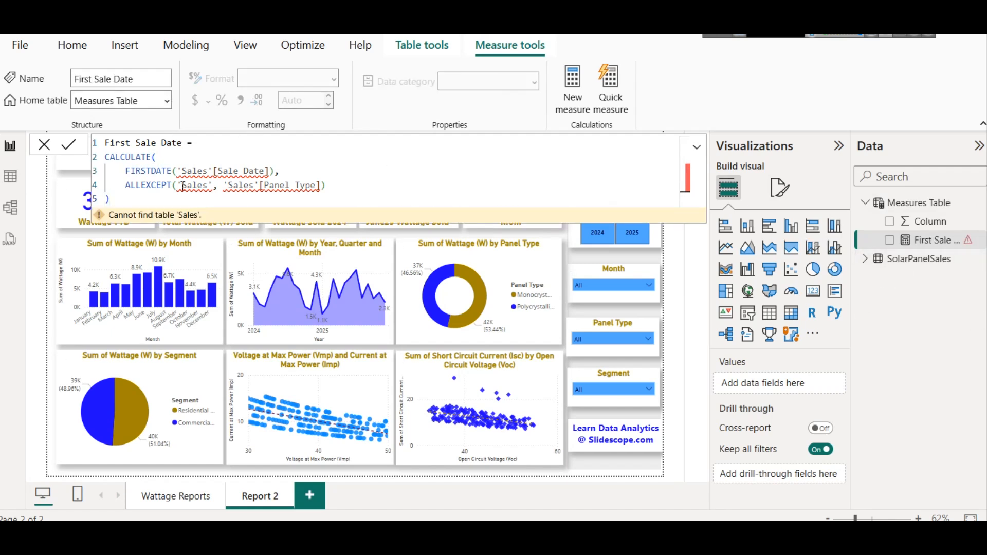
- Replace every 'Sales' table reference in the First Sale Date formula with SolarPanelSales
left_click_drag(185, 172, 208, 171)
type("Solar")
key("Tab")
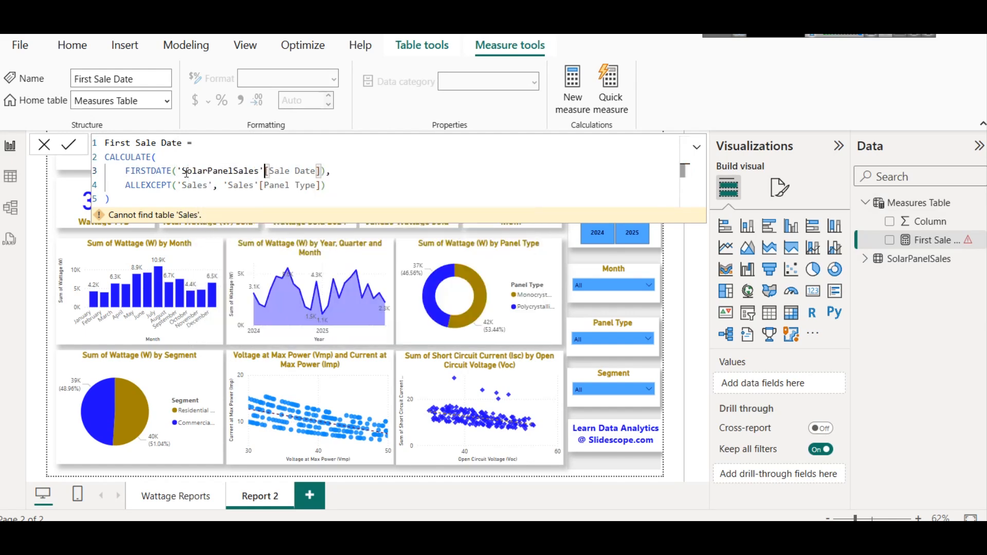
double_click(201, 172)
key("ctrl+c")
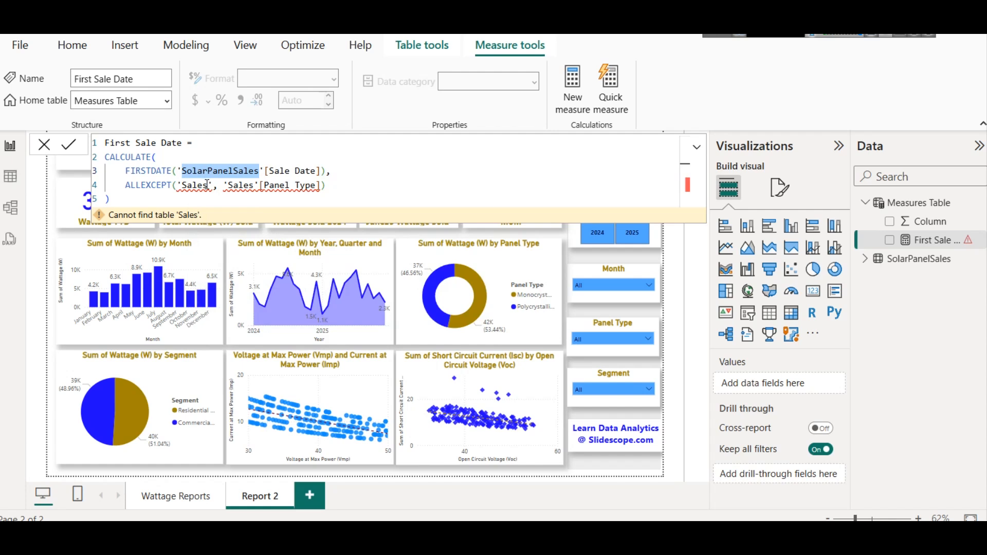
double_click(203, 185)
key("ctrl+v")
double_click(289, 185)
key("ctrl+v")
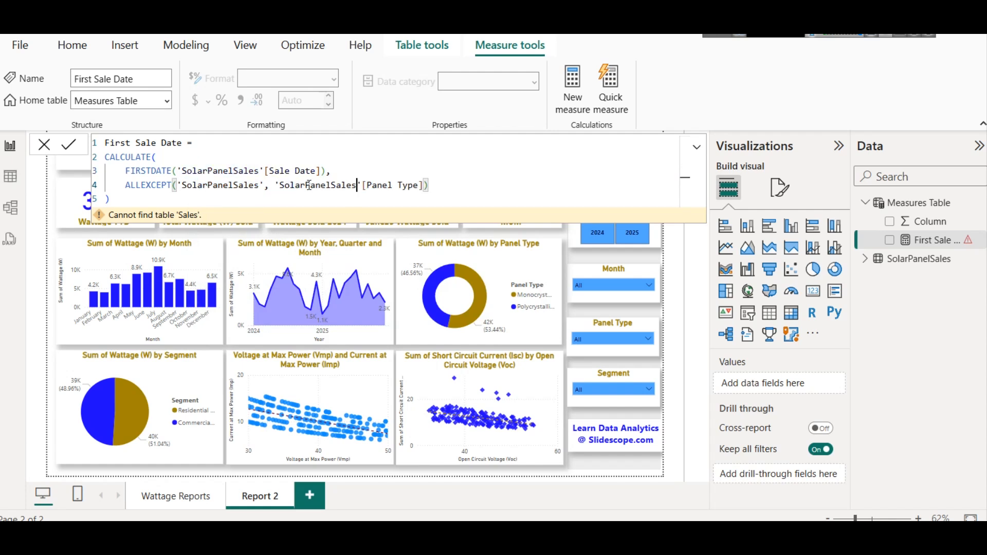
left_click(386, 174)
- Review the CALCULATE, ALLEXCEPT and FIRSTDATE parts of the formula and commit the First Sale Date measure
left_click(183, 156)
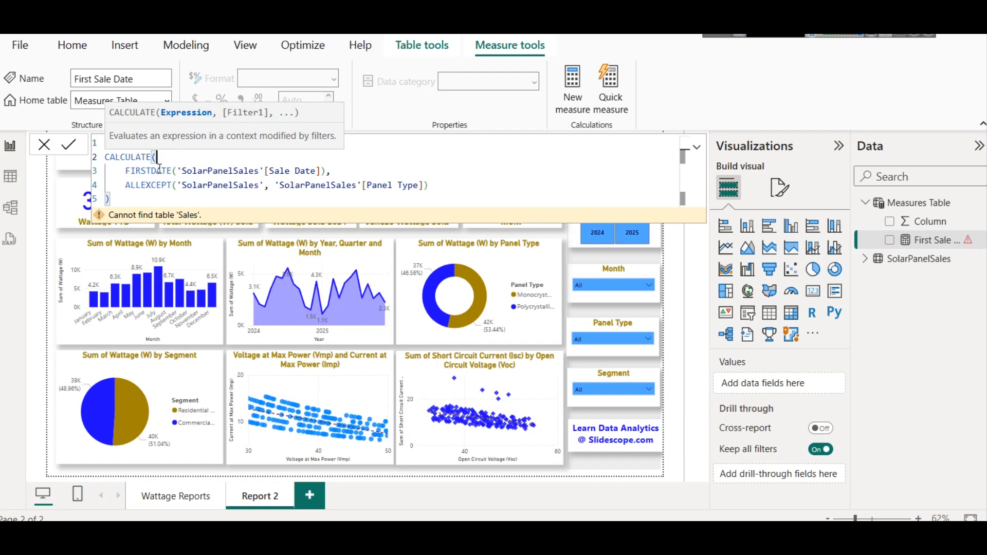
left_click_drag(331, 171, 471, 180)
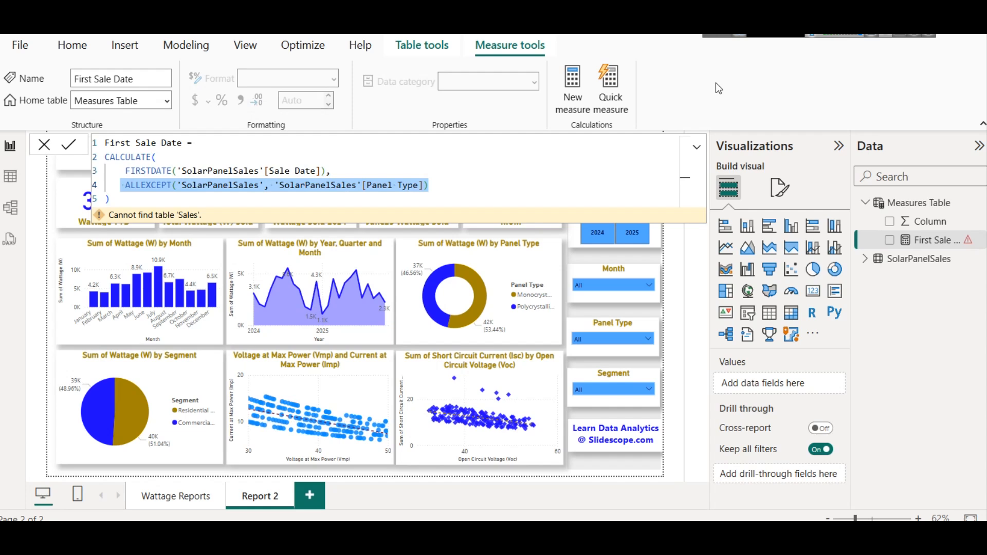
left_click(739, 35)
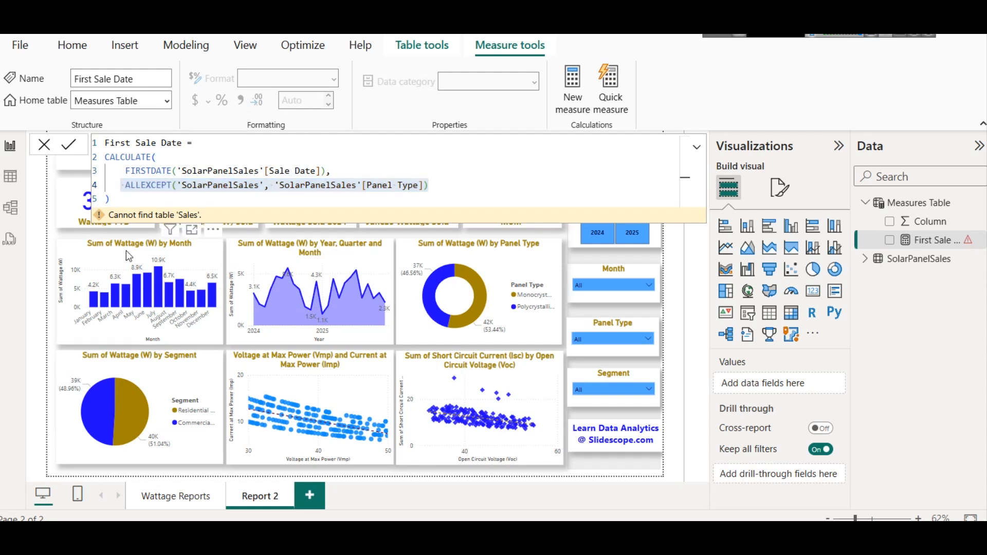
left_click(202, 189)
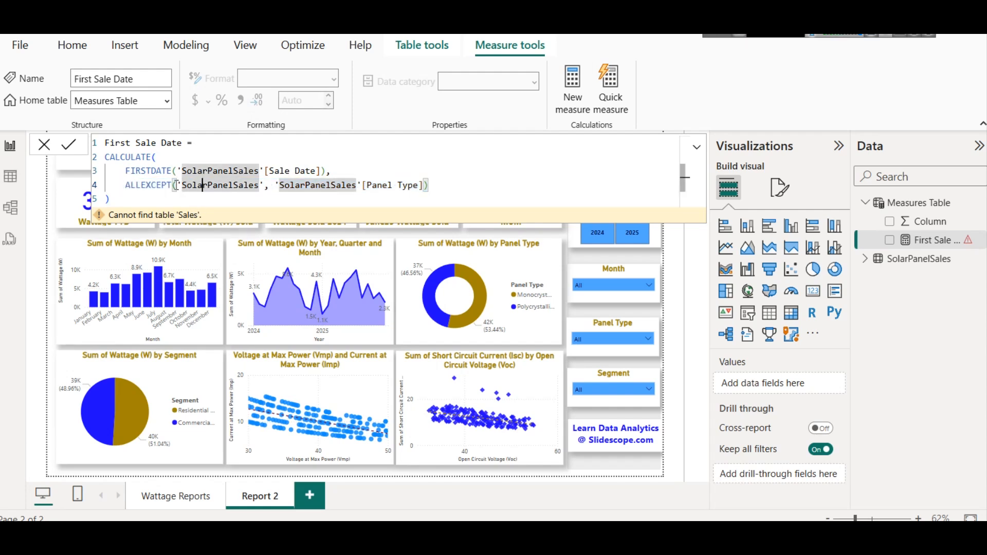
double_click(151, 187)
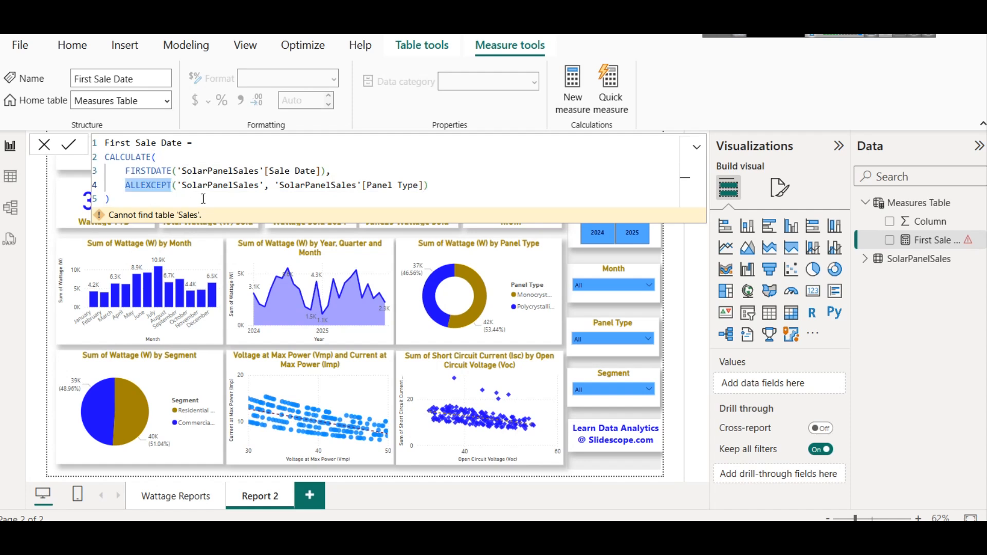
left_click(177, 186)
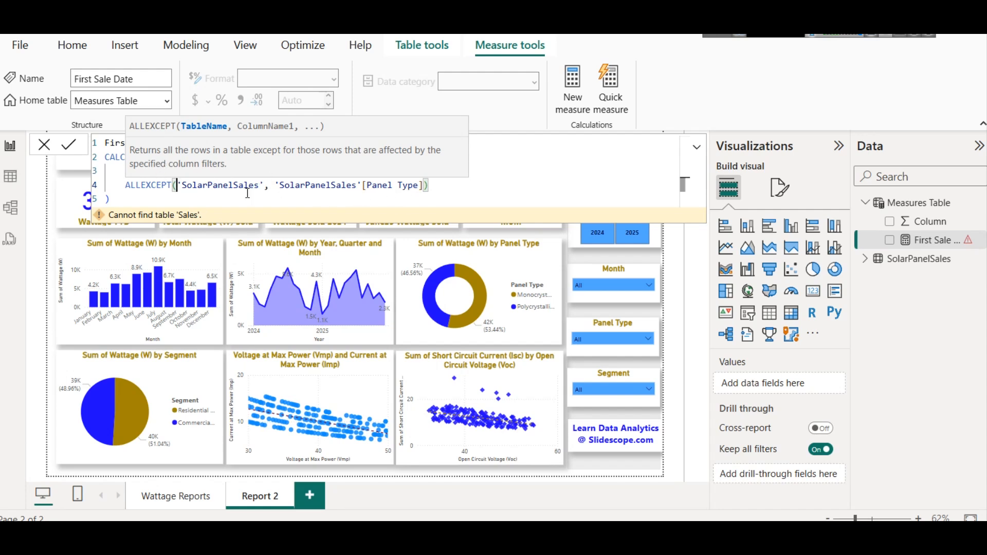
key("Down")
double_click(138, 173)
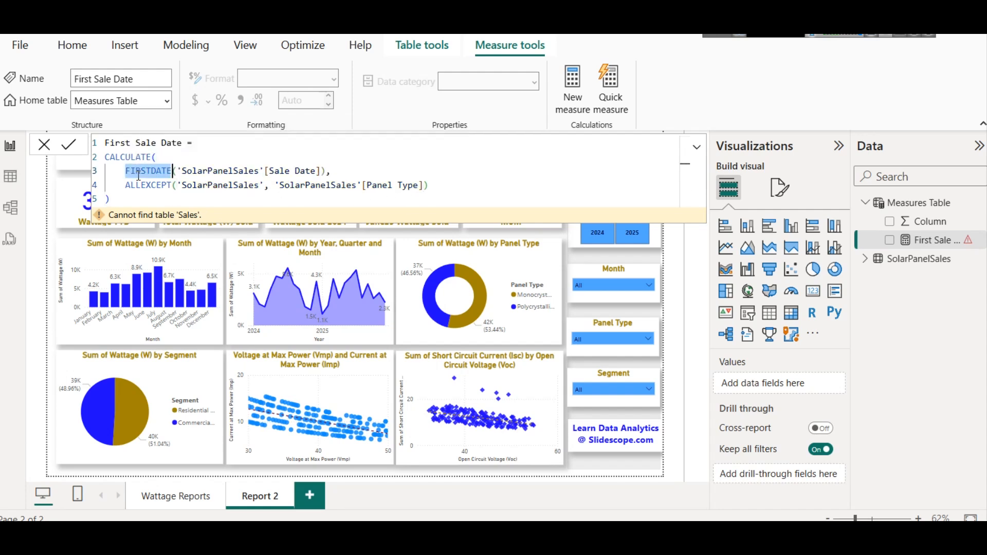
left_click(180, 170)
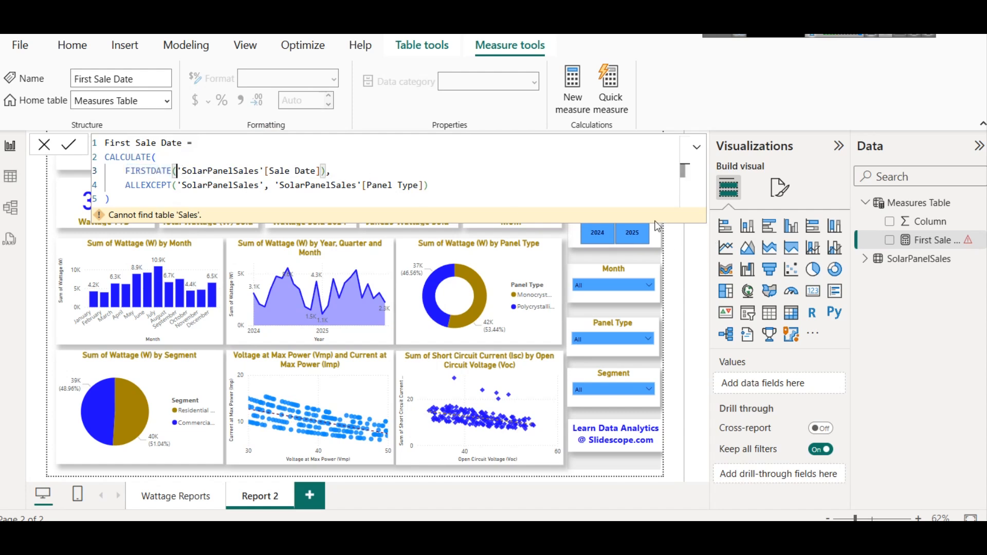
left_click(69, 145)
- Expand the SolarPanelSales table in the Data pane
double_click(222, 170)
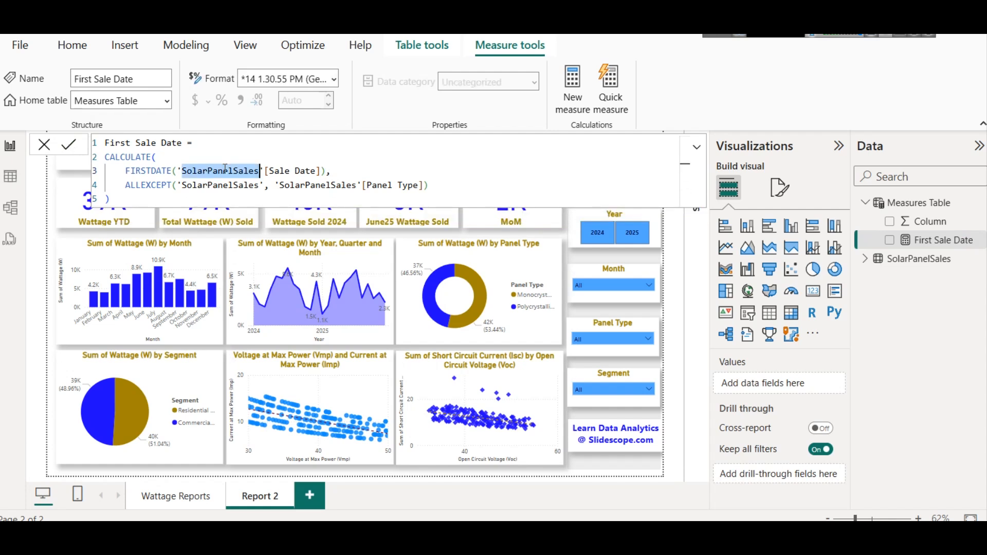
left_click(866, 259)
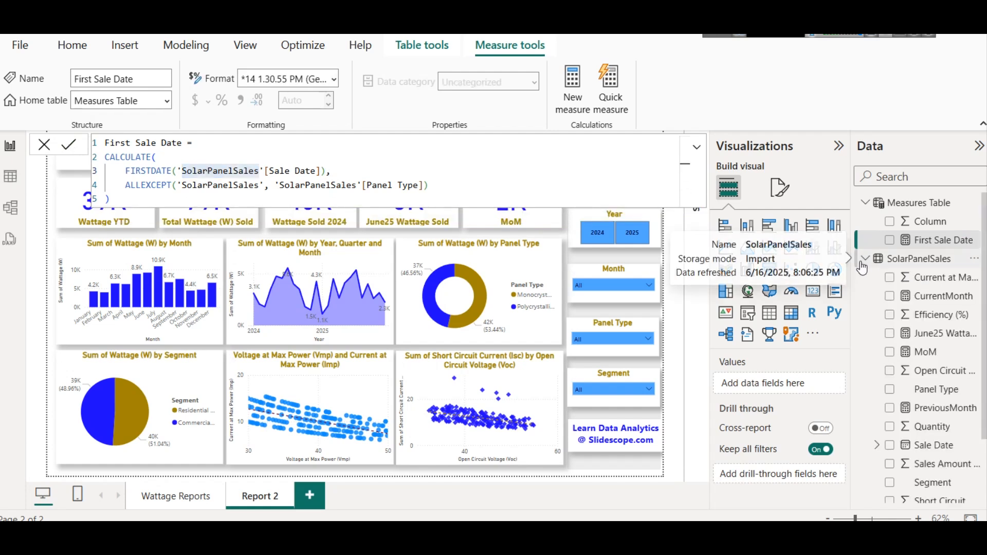
- Expand the formula editor to view the full First Sale Date formula, then collapse it again
scroll(941, 370, "down", 3)
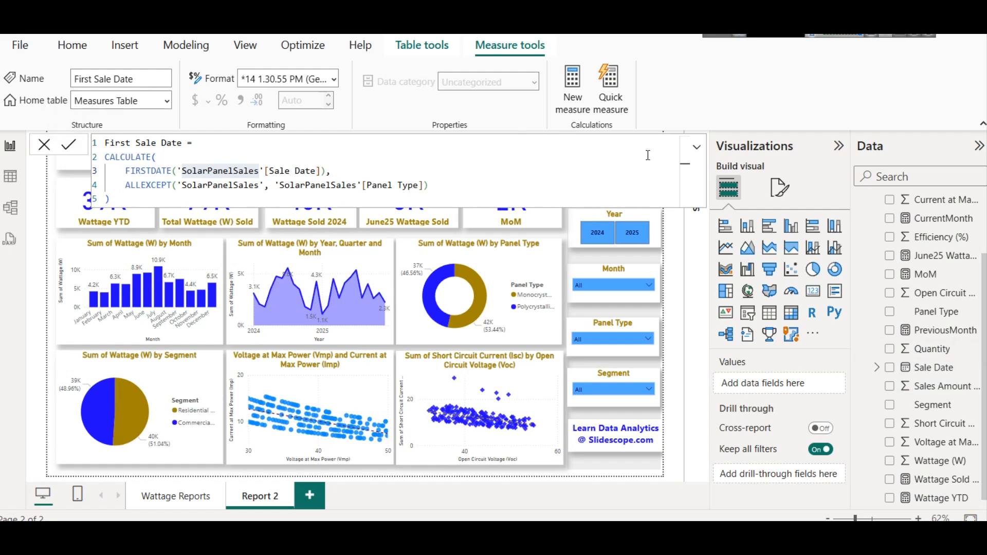
left_click(698, 149)
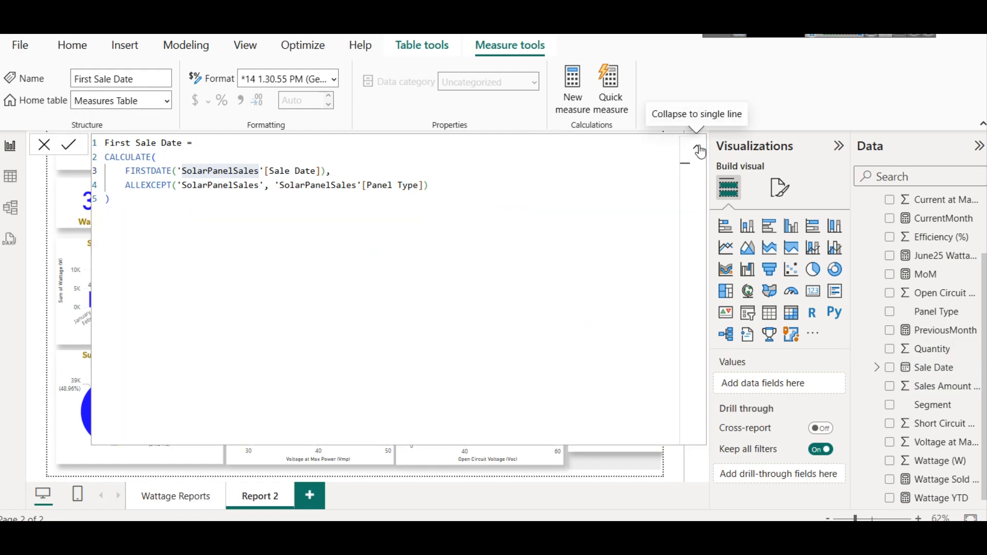
left_click(698, 148)
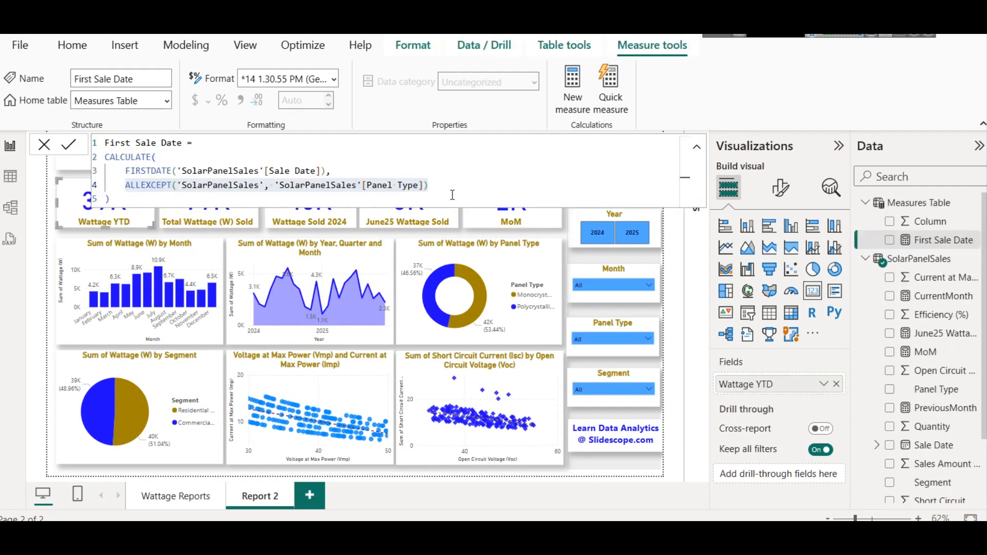
left_click(453, 195)
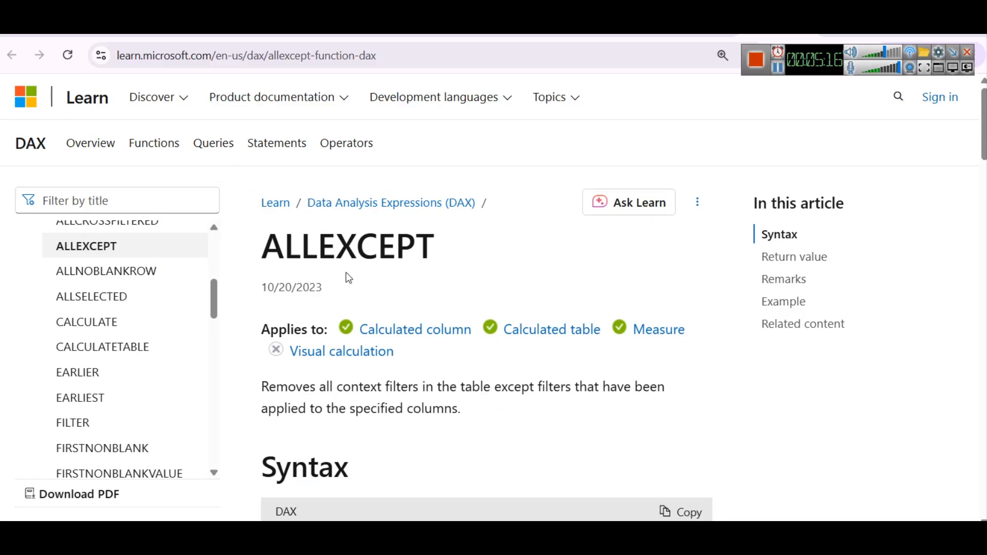
- Read the ALLEXCEPT function documentation page, covering its syntax, parameters, return value and remarks
scroll(350, 263, "down", 2)
scroll(353, 262, "down", 3)
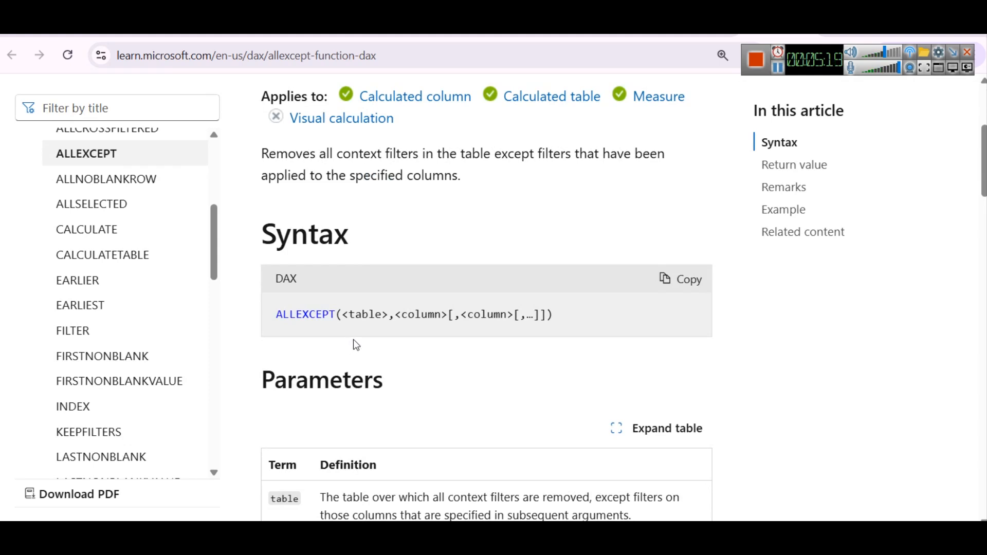
scroll(381, 332, "down", 2)
scroll(387, 331, "up", 5)
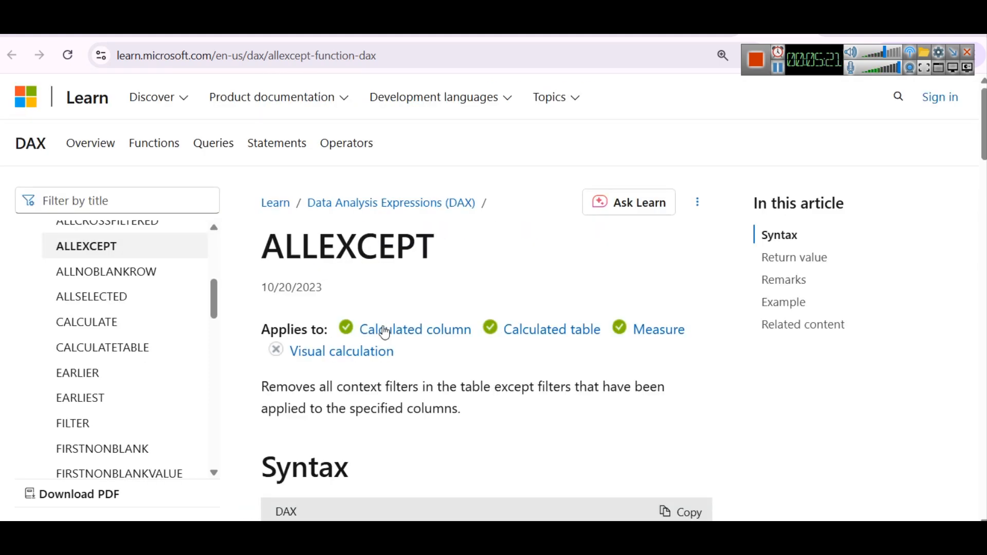
scroll(360, 341, "down", 2)
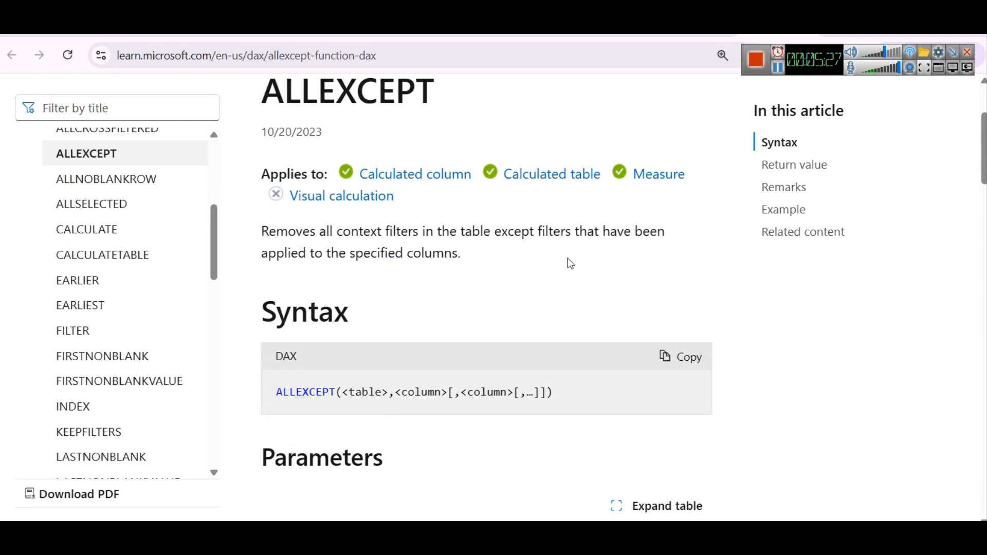
scroll(421, 298, "down", 10)
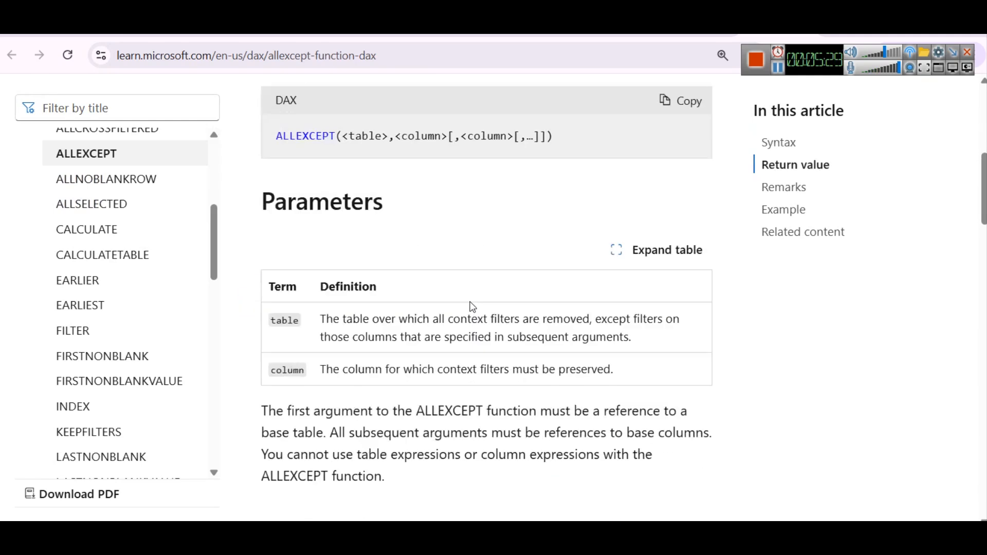
scroll(435, 287, "up", 3)
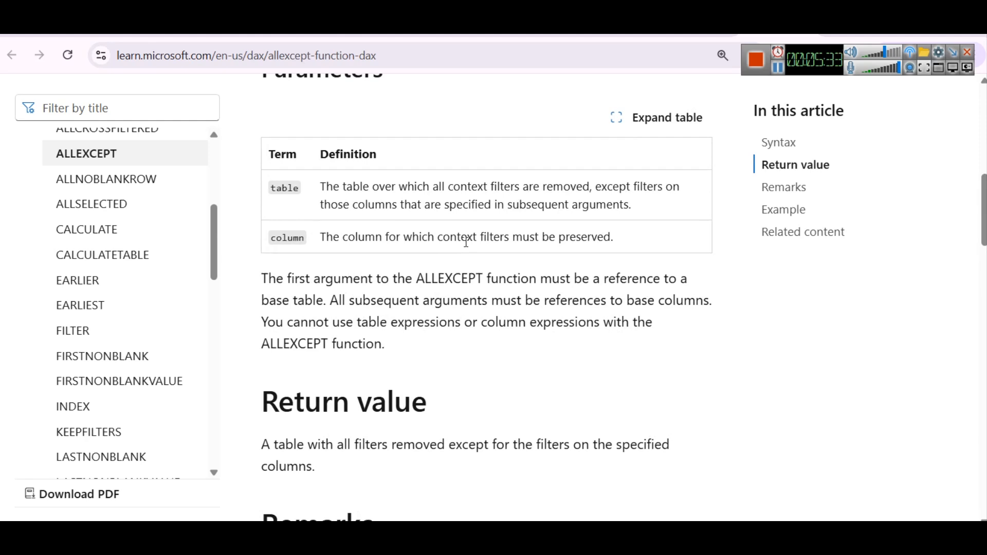
left_click_drag(625, 248, 402, 241)
scroll(413, 263, "down", 4)
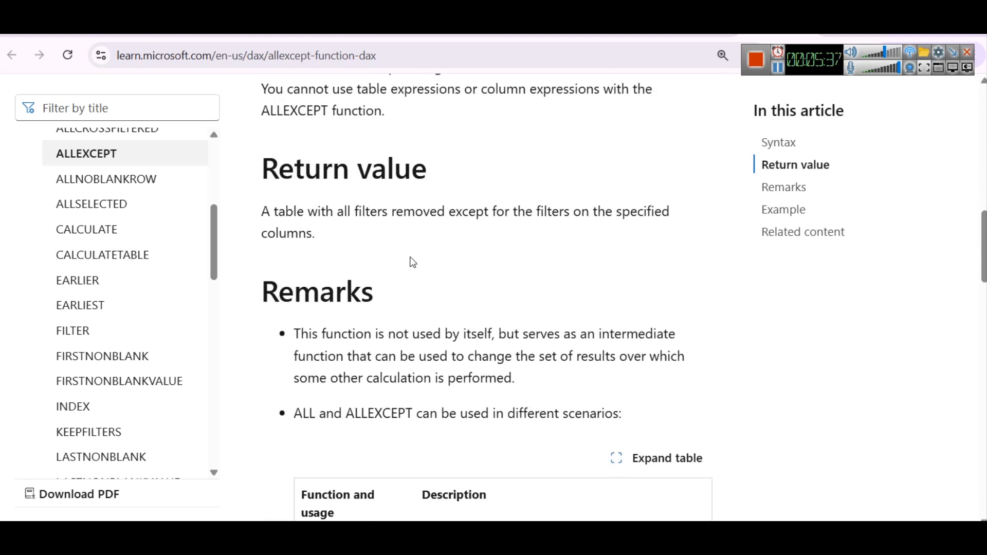
scroll(413, 263, "down", 5)
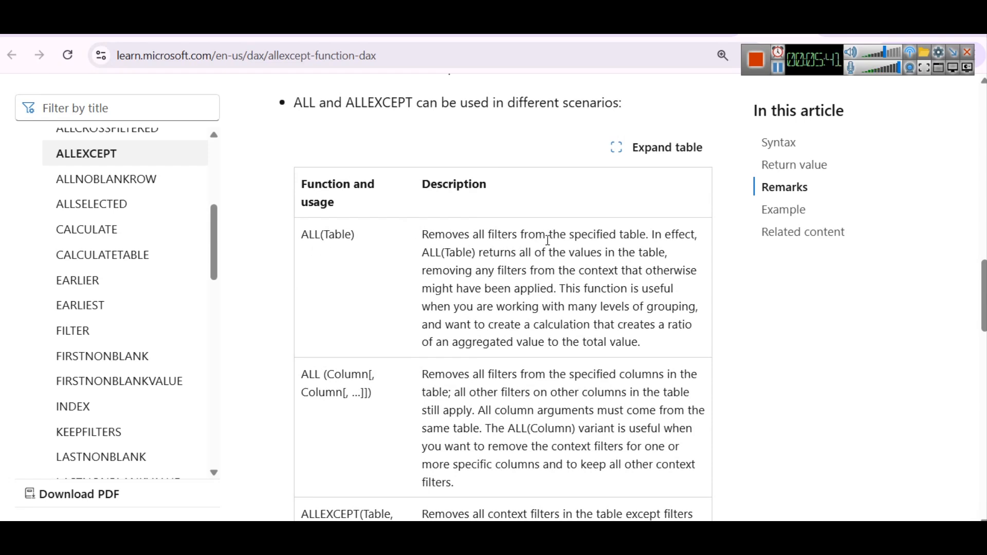
scroll(402, 309, "down", 3)
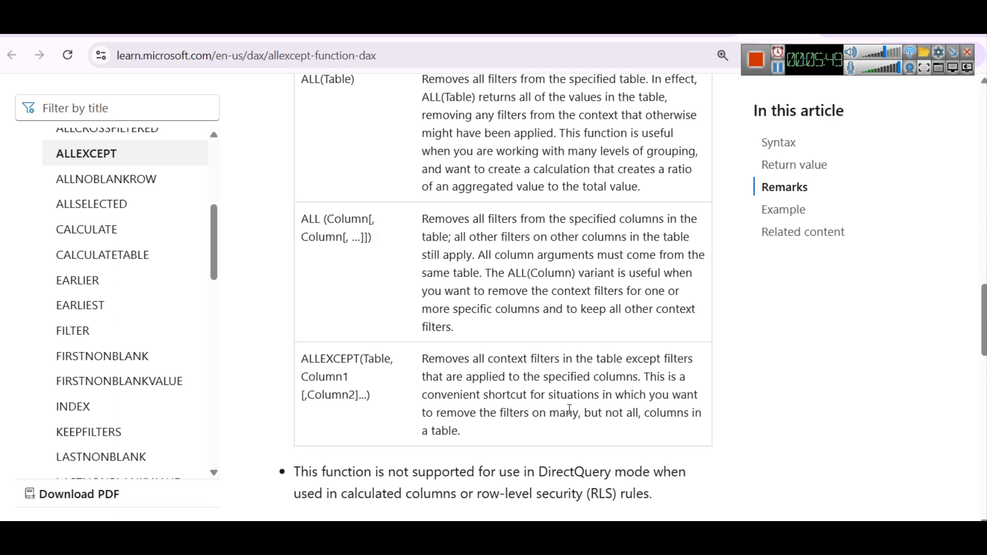
mouse_move(537, 535)
- Switch to the tutorial page and highlight the FIRSTDATE and ALLEXCEPT parts of the First Sale Date formula
key("alt+Tab")
left_click(438, 233)
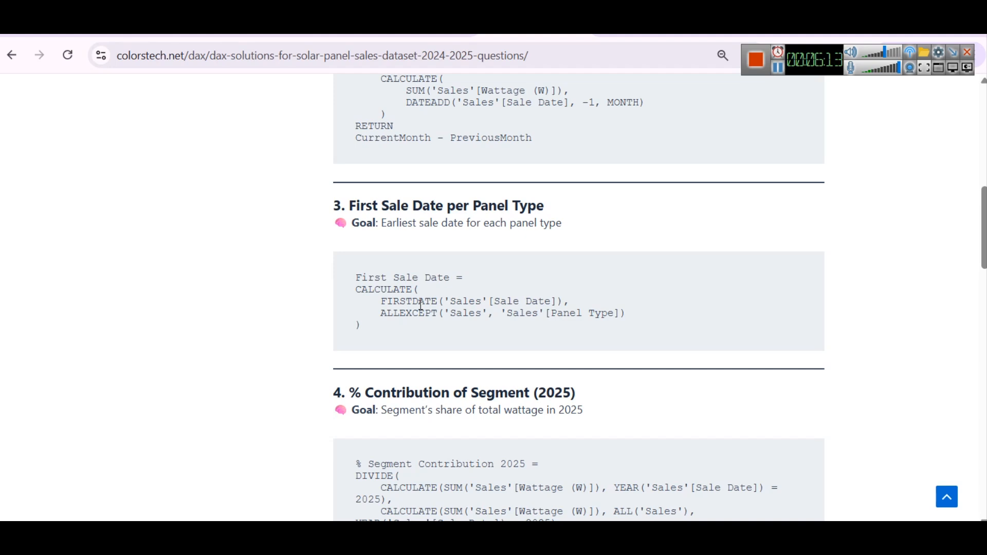
double_click(386, 288)
double_click(405, 302)
double_click(418, 313)
double_click(413, 302)
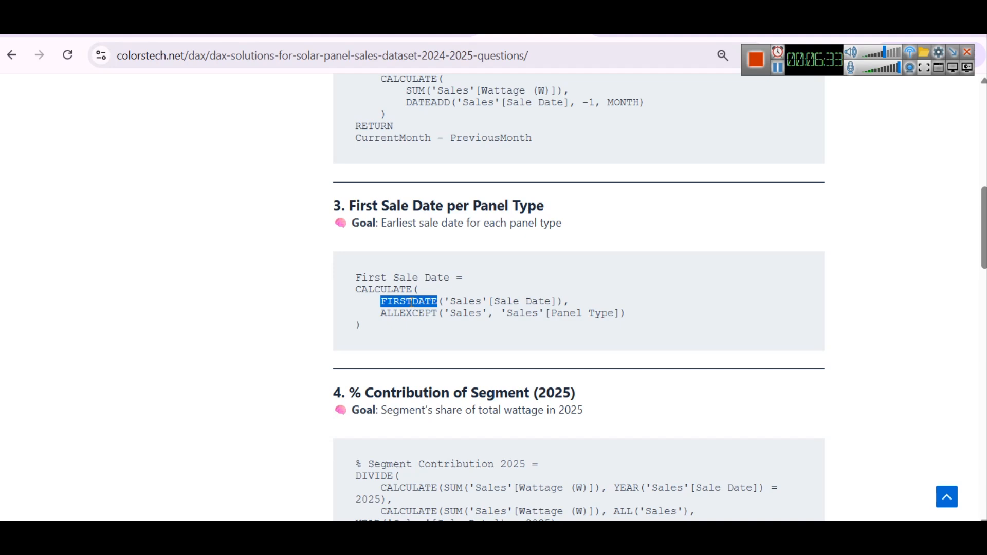
left_click_drag(563, 302, 390, 298)
left_click(382, 300)
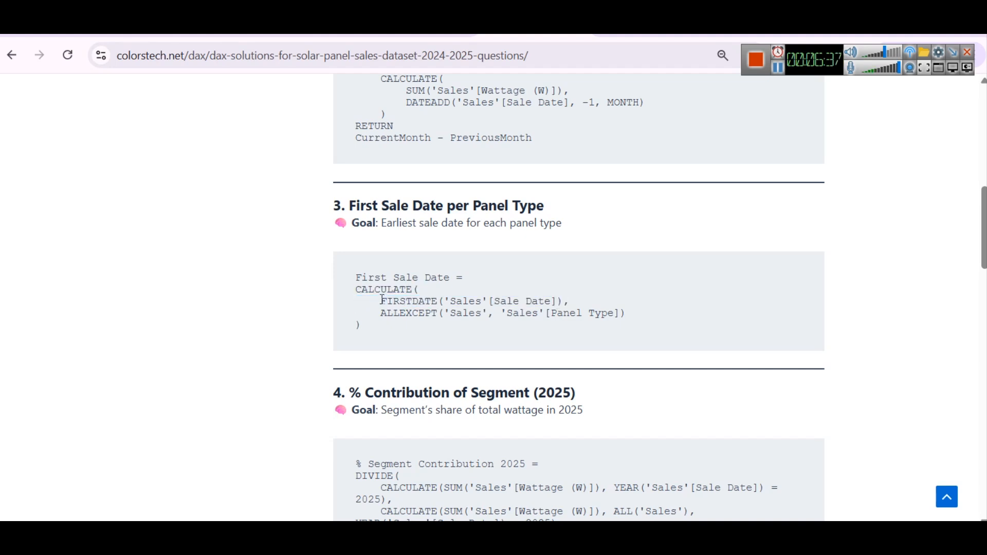
left_click_drag(382, 313, 631, 326)
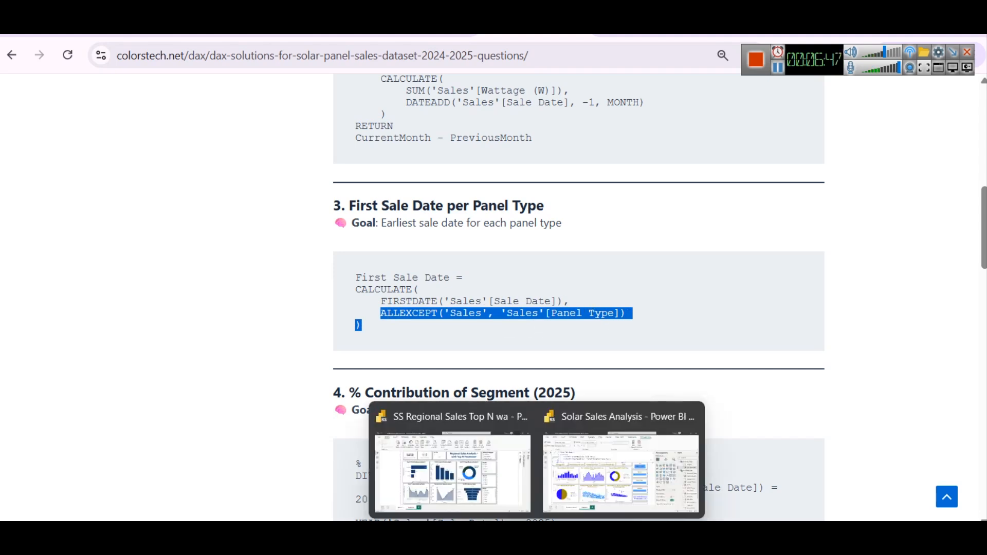
- Switch back to Power BI and browse the Measures Table and SolarPanelSales fields in the Data pane
left_click(612, 465)
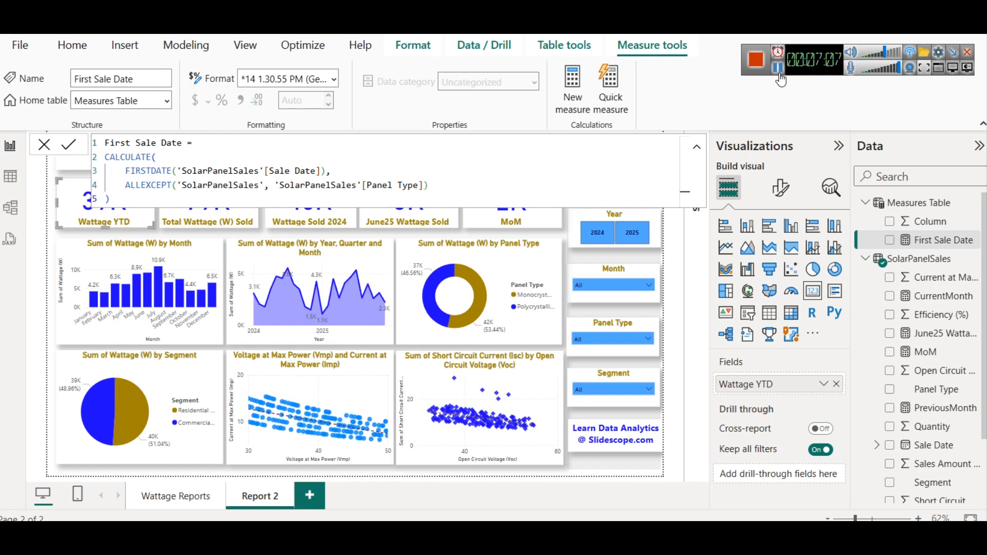
right_click(906, 204)
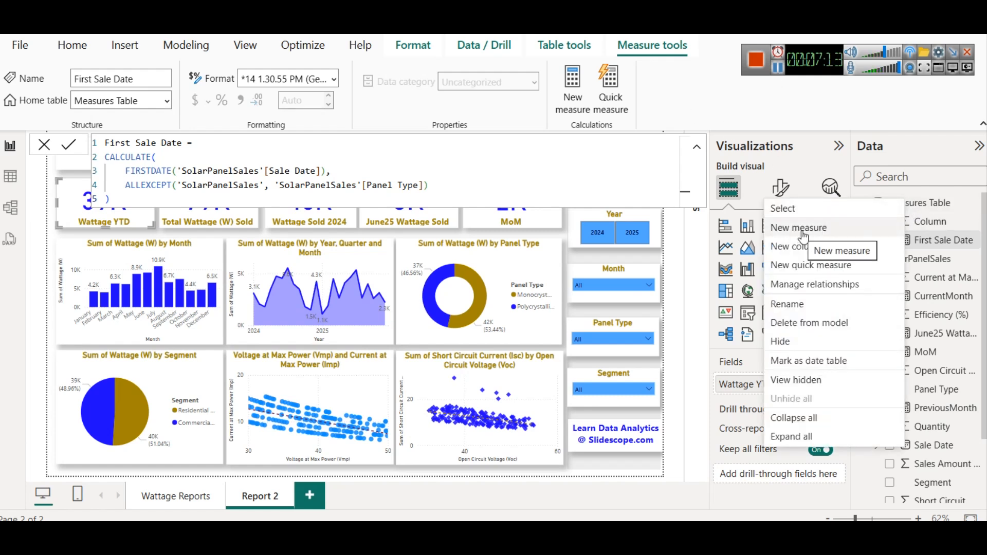
left_click(931, 204)
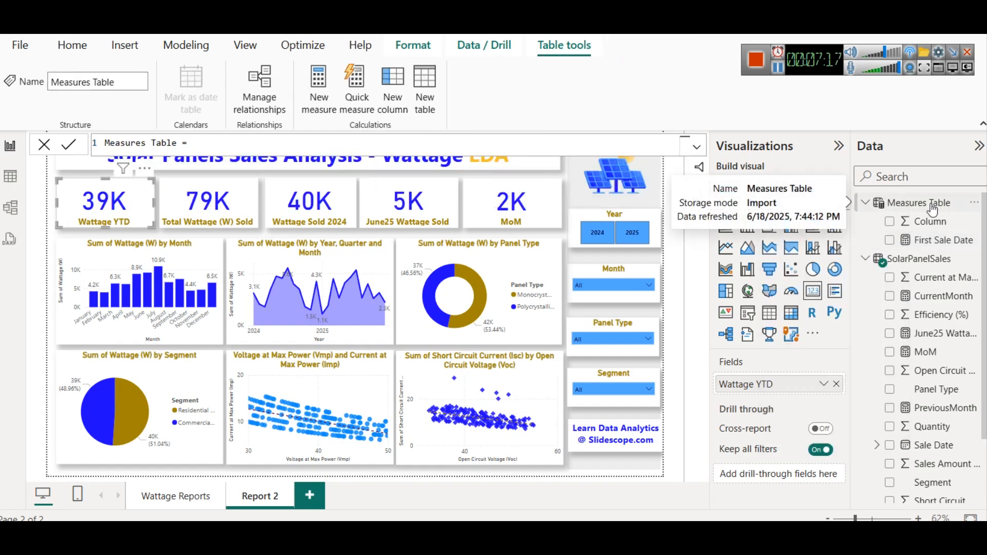
scroll(935, 336, "down", 3)
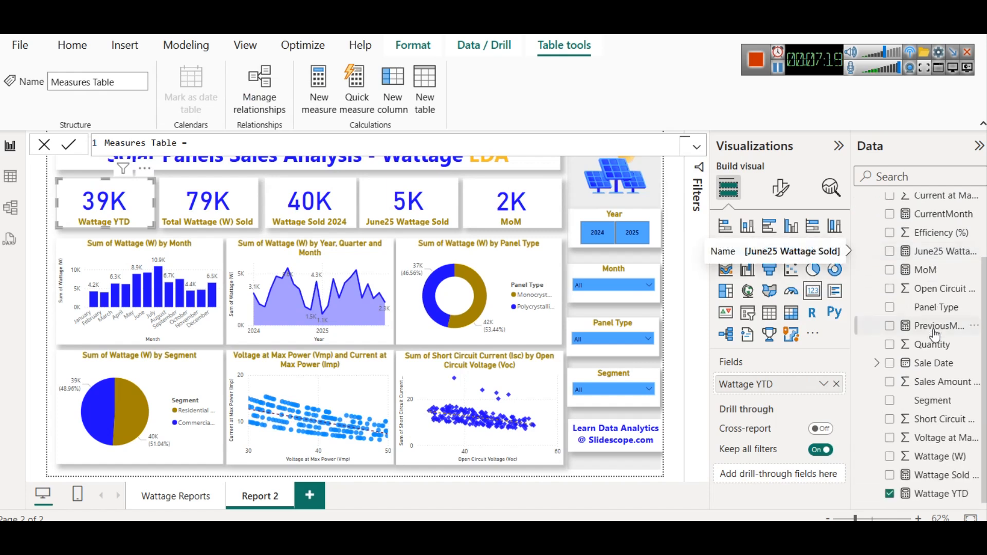
scroll(932, 335, "up", 3)
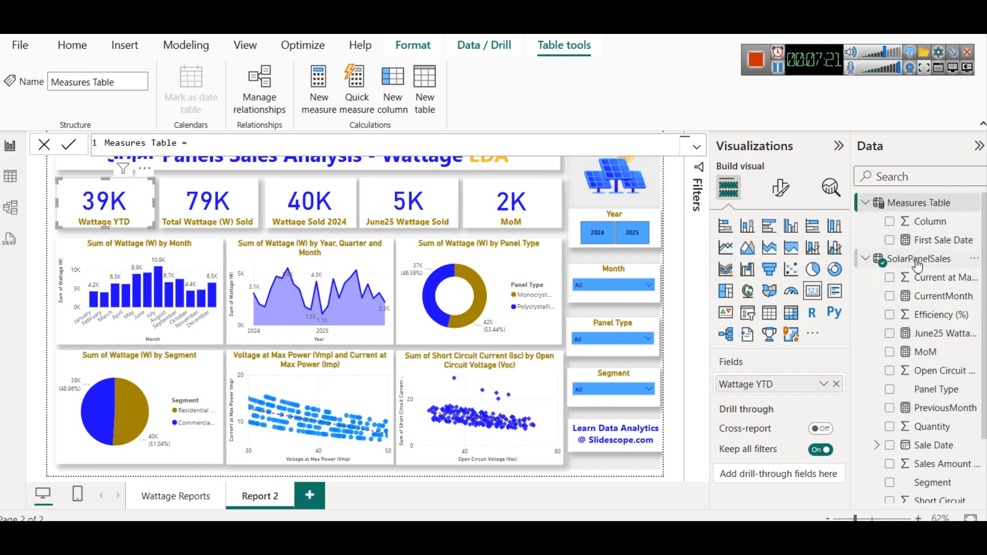
mouse_move(918, 265)
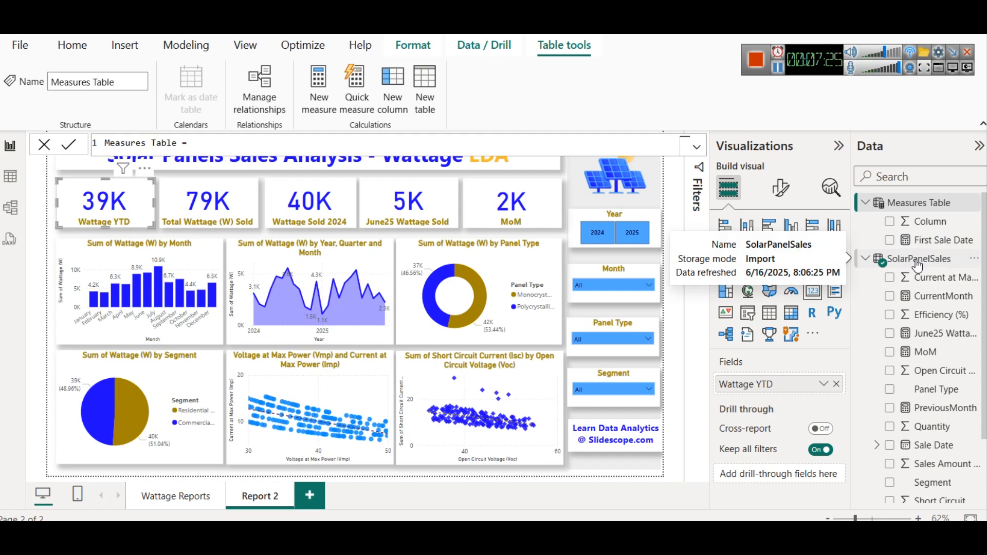
left_click(918, 263)
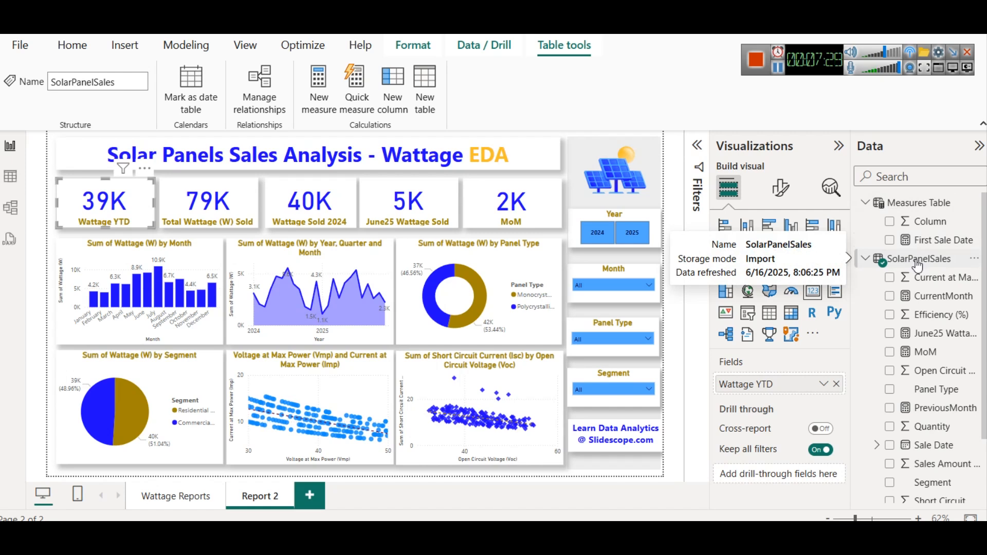
scroll(926, 308, "down", 2)
scroll(941, 334, "up", 2)
scroll(941, 339, "down", 2)
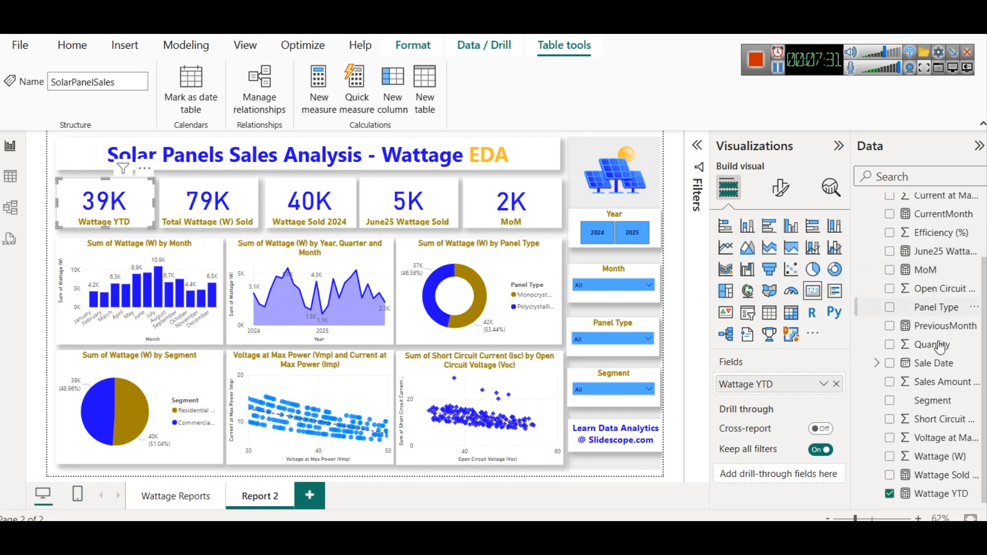
scroll(926, 449, "up", 2)
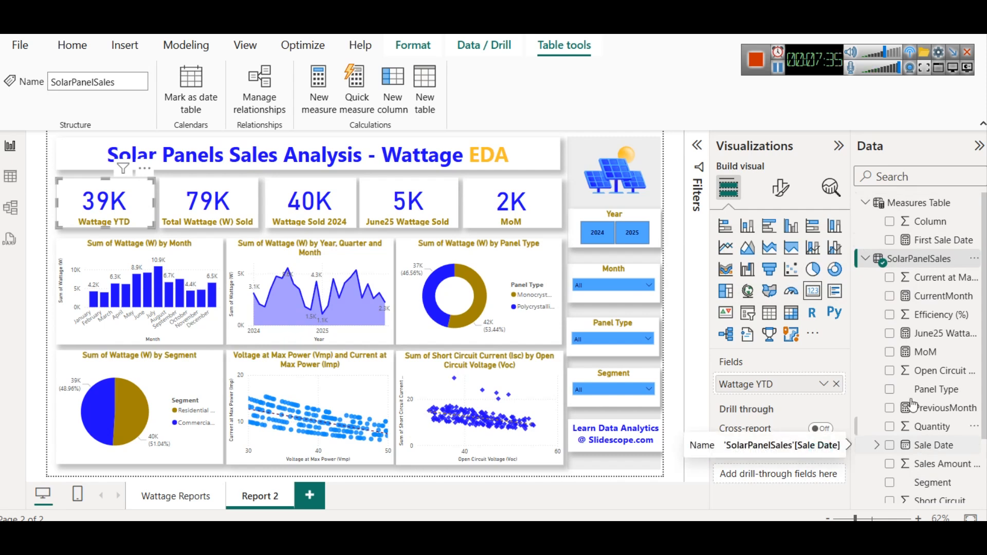
left_click(921, 206)
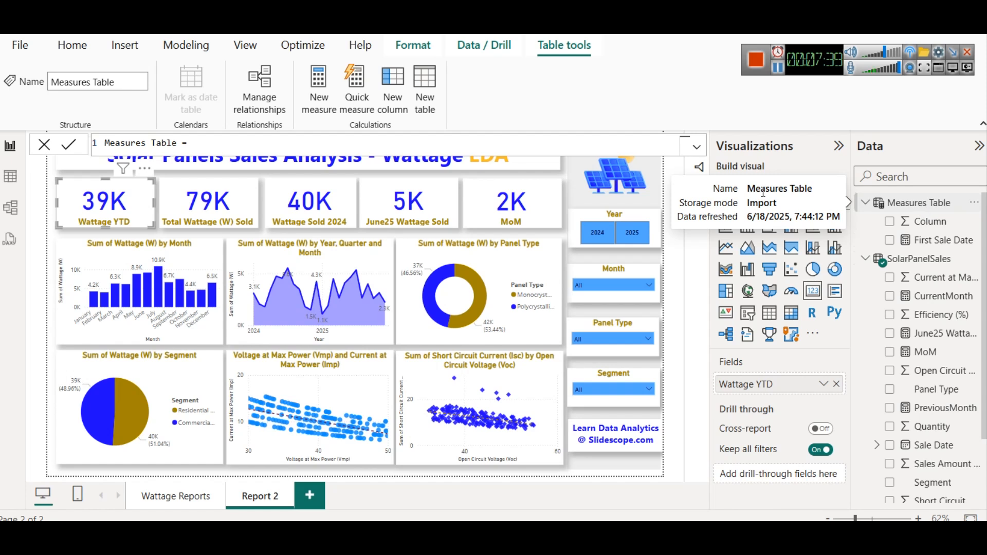
left_click(251, 143)
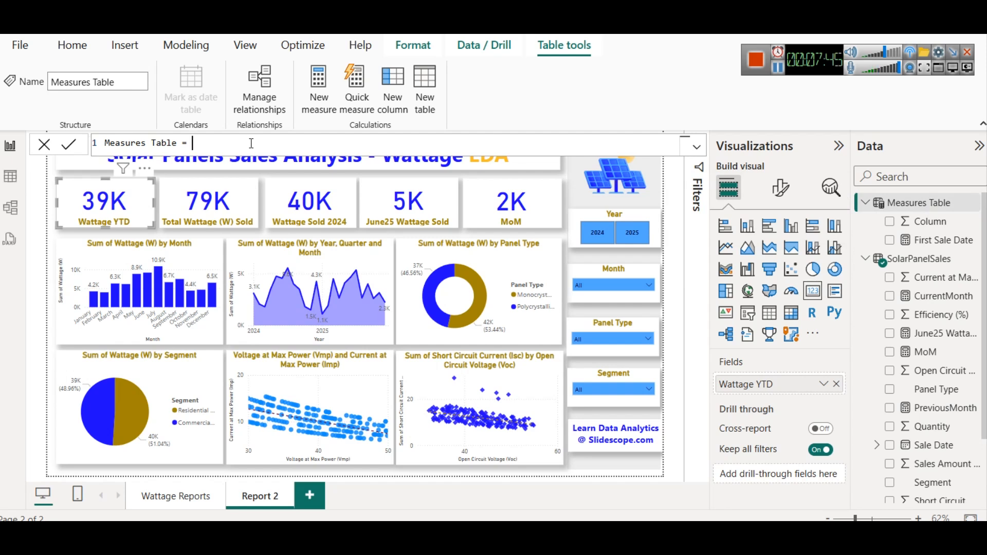
right_click(931, 204)
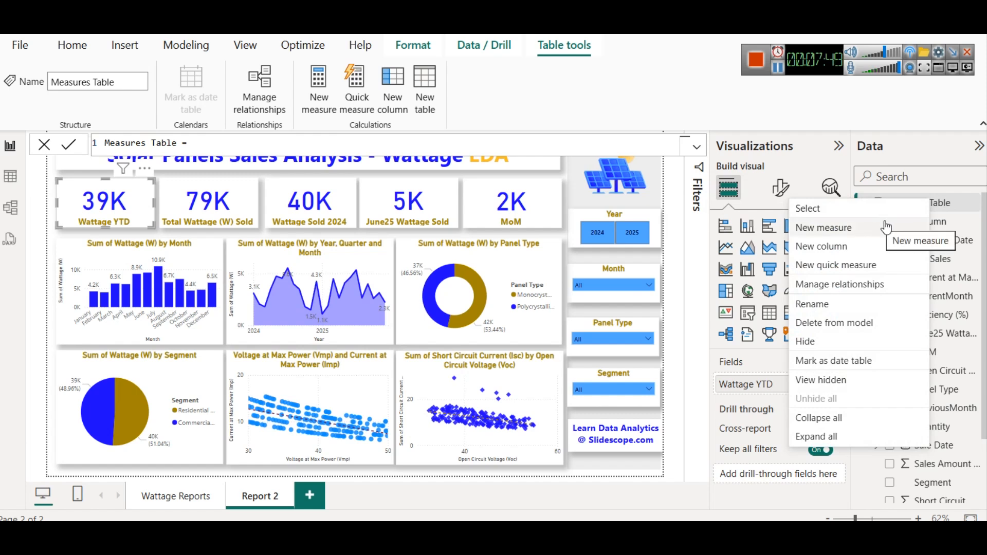
left_click(945, 209)
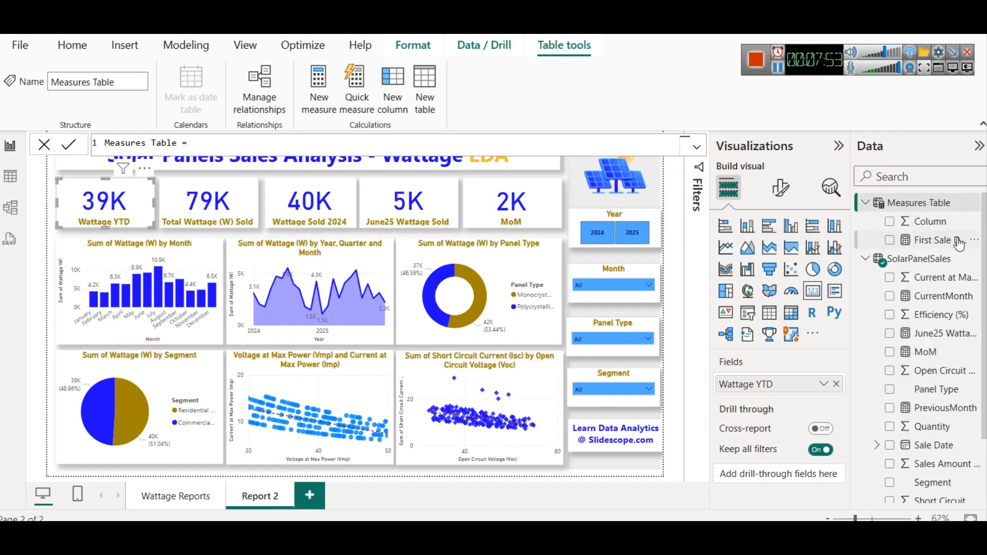
right_click(929, 202)
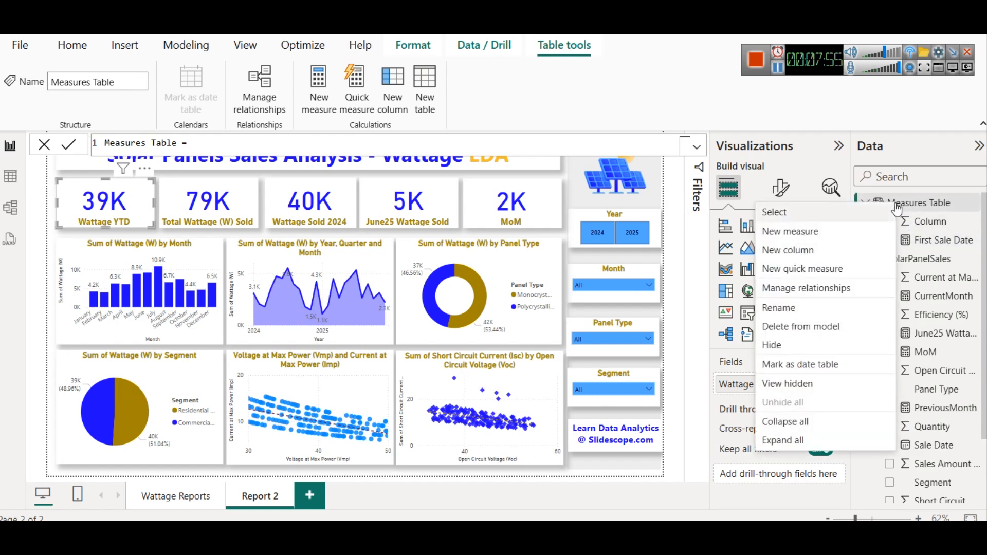
left_click(928, 194)
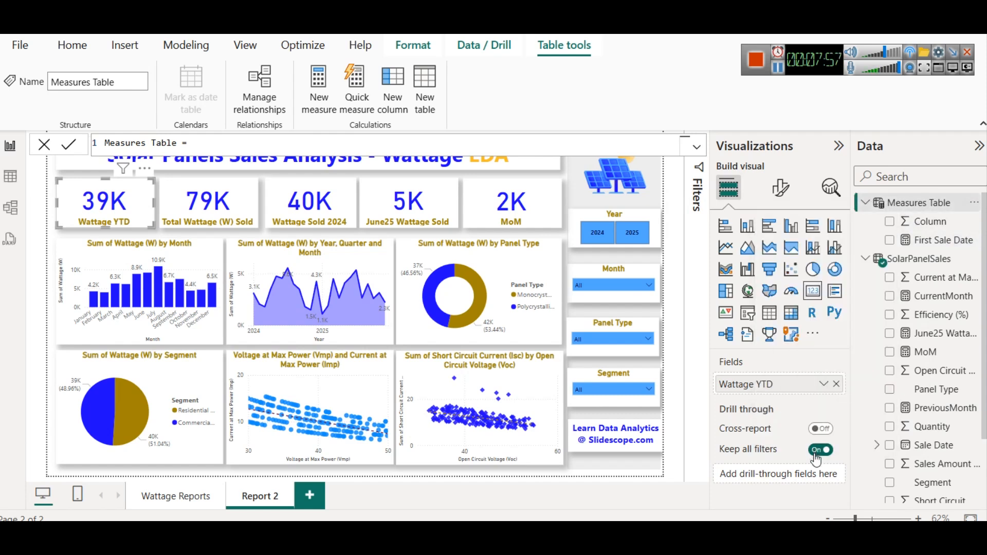
- Add a new blank measure to Measures Table
scroll(966, 415, "down", 2)
scroll(966, 417, "up", 3)
scroll(955, 404, "down", 3)
scroll(951, 401, "down", 1)
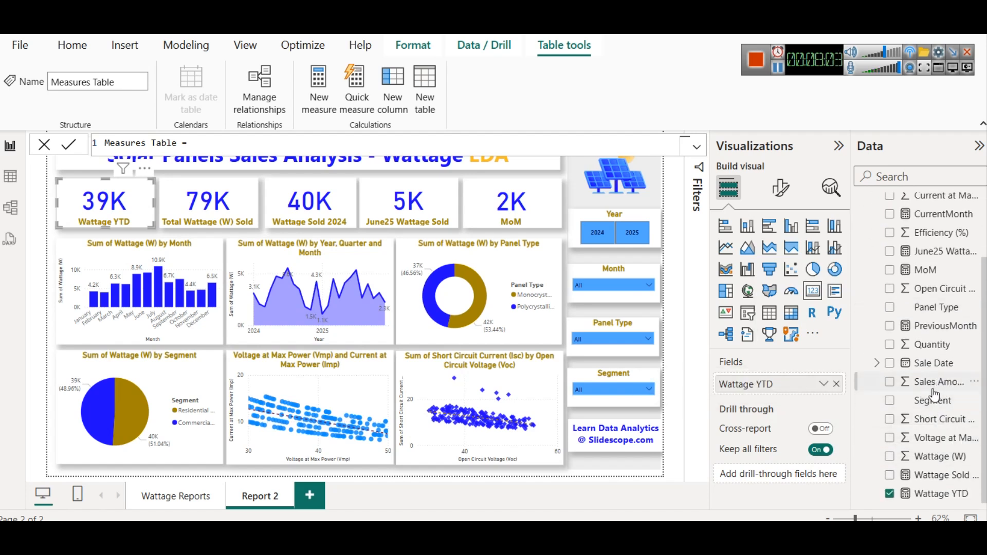
scroll(939, 393, "up", 3)
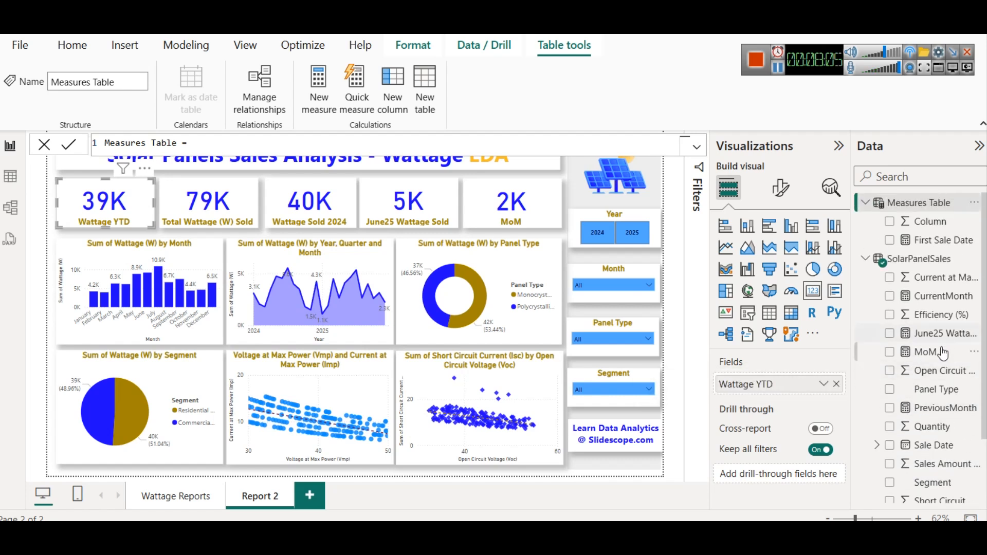
right_click(898, 204)
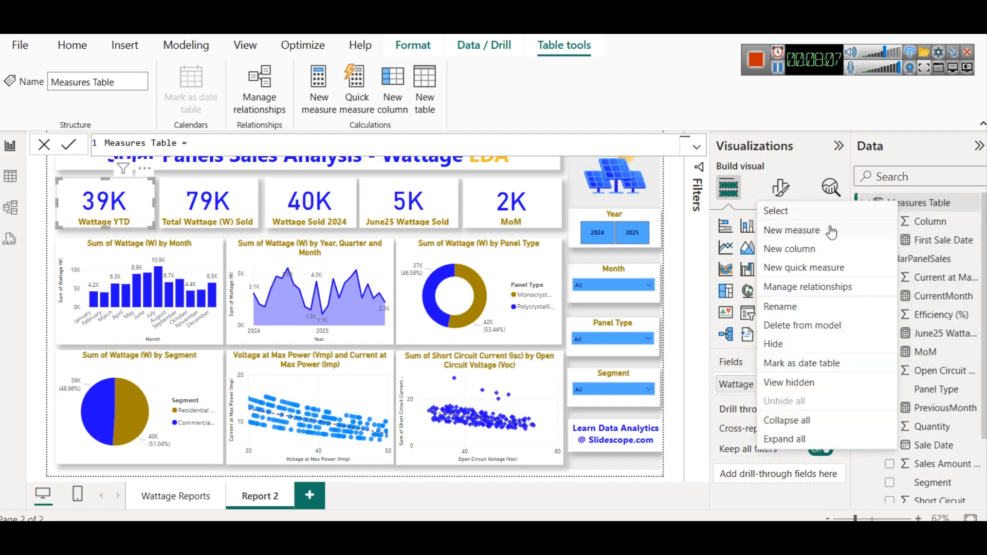
left_click(831, 228)
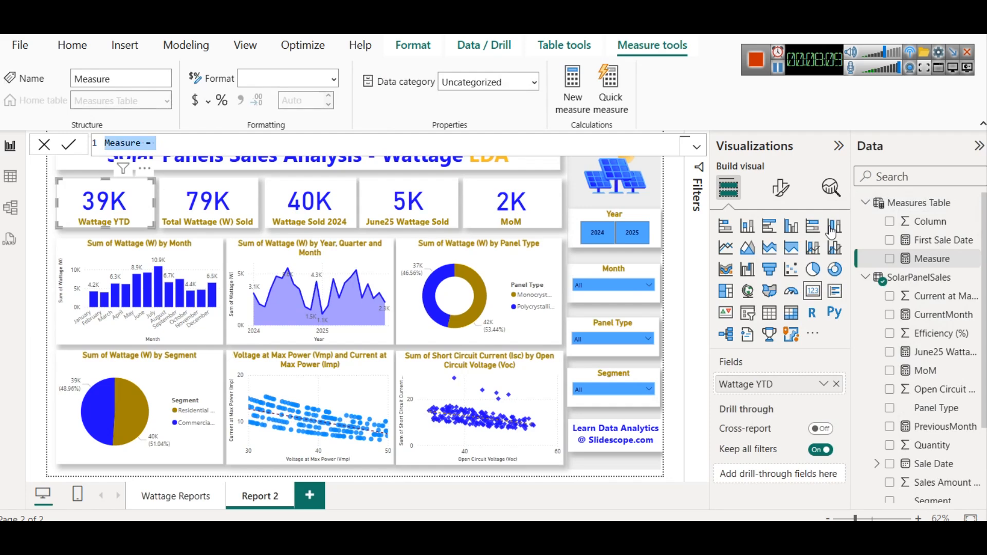
- Define the new measure as Total Sales = SUM(SolarPanelSales[Sales Amount (INR)]) and commit it
type("SUM(")
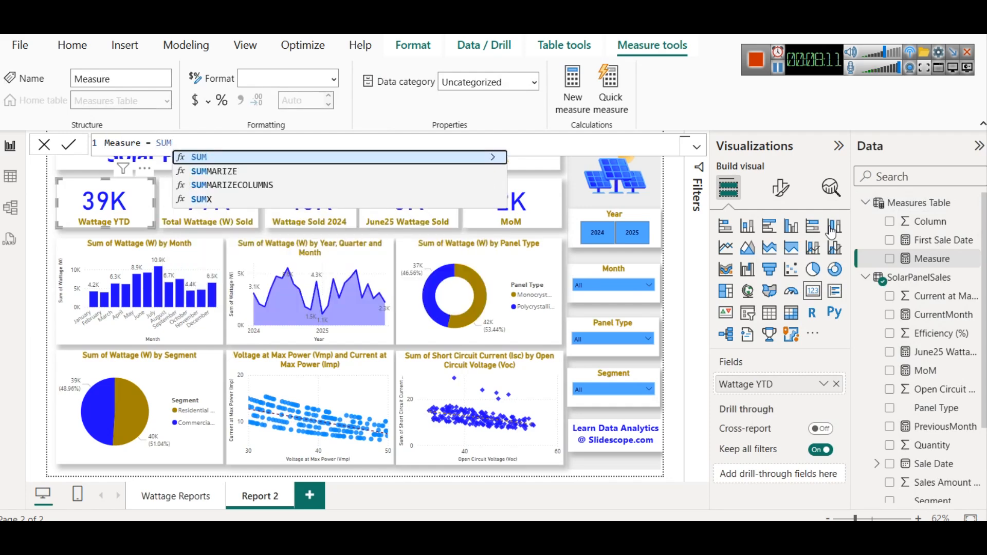
key("Down")
key("Down")
key("Down")
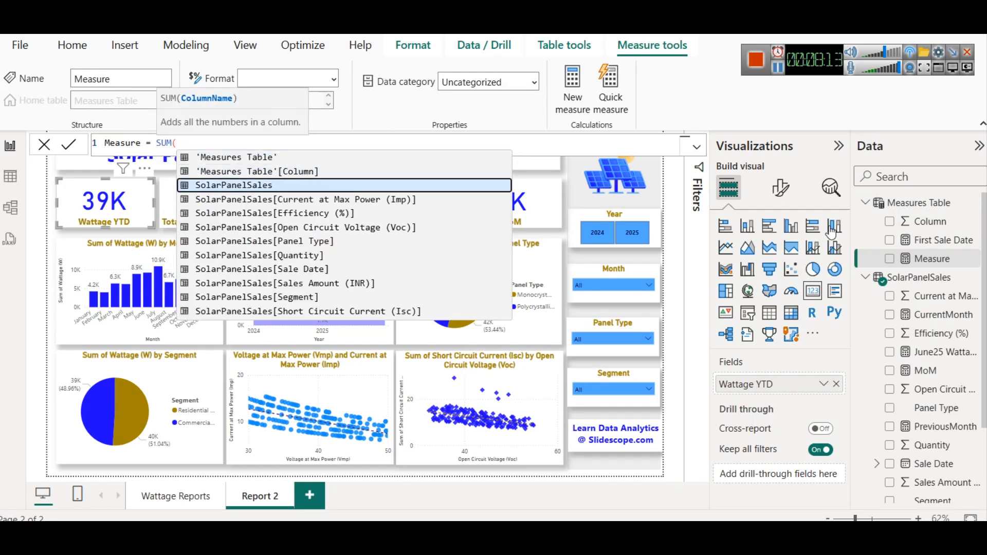
key("Down")
key("Down")
key("Down")
key("Down")
key("Down")
key("Down")
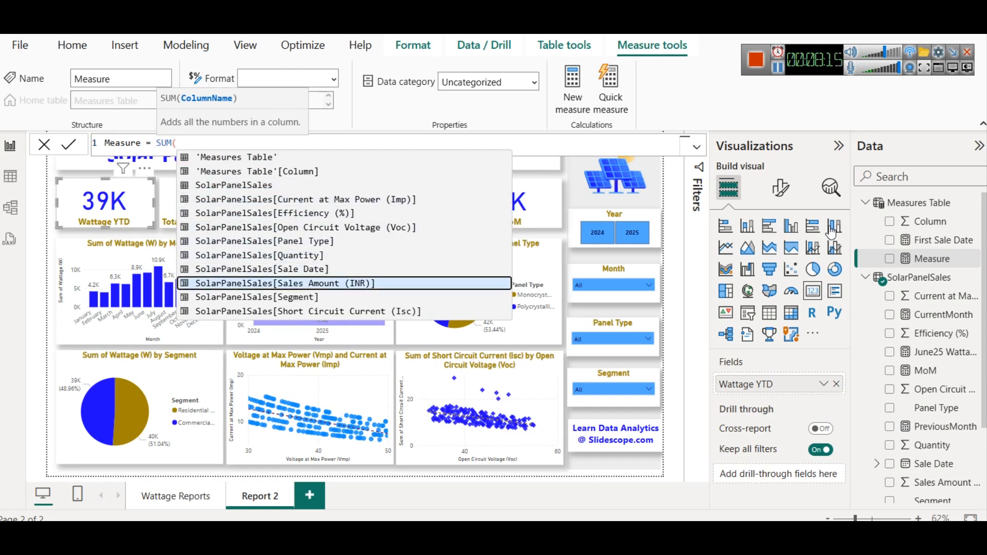
key("Tab")
type(")")
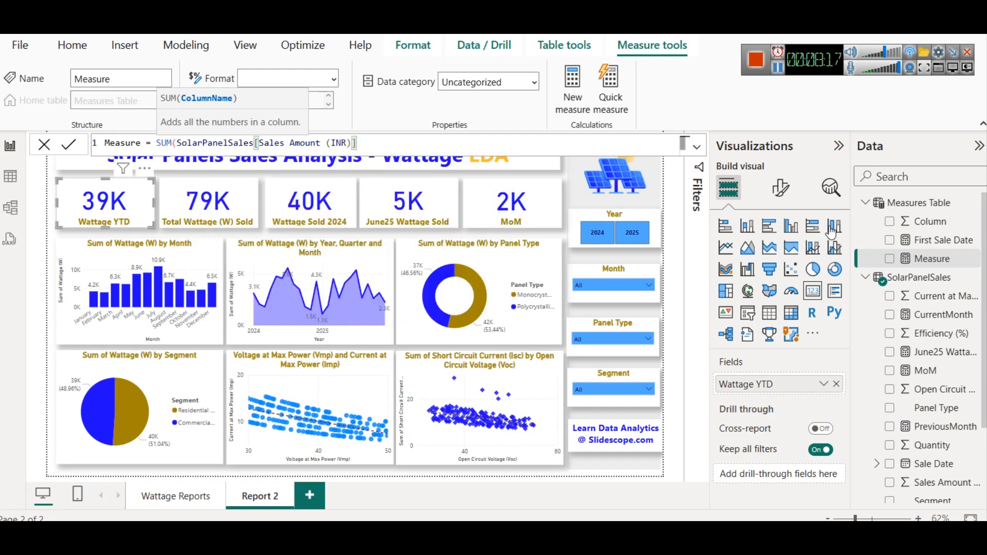
double_click(109, 144)
type("Total Sales")
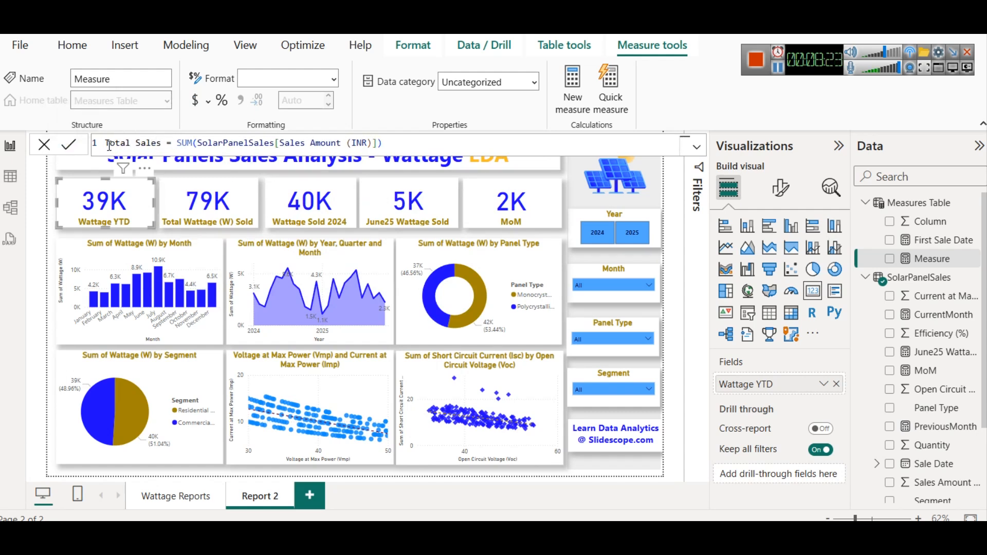
left_click(70, 148)
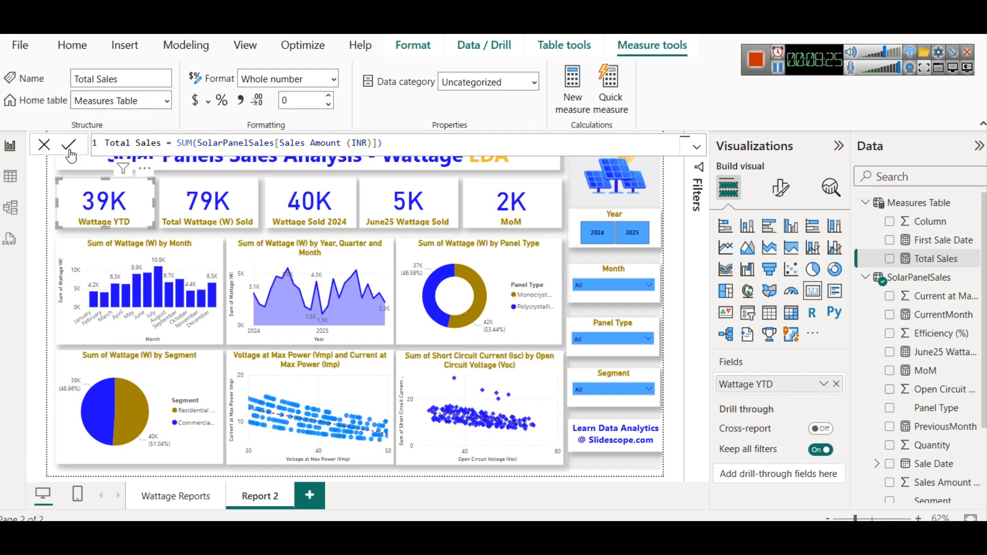
- Replace the Wattage YTD card's field with the Total Sales measure
left_click(118, 212)
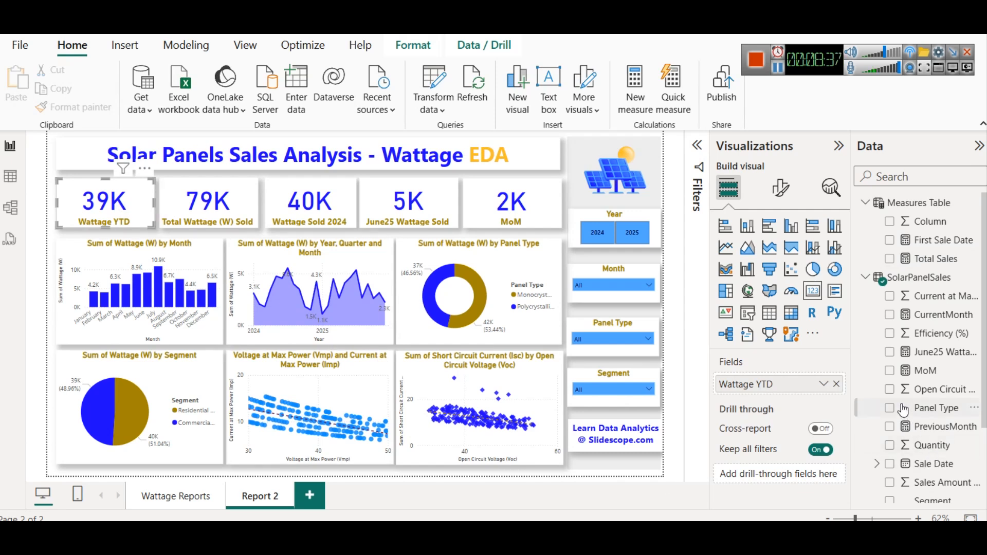
left_click(837, 385)
left_click_drag(943, 259, 784, 383)
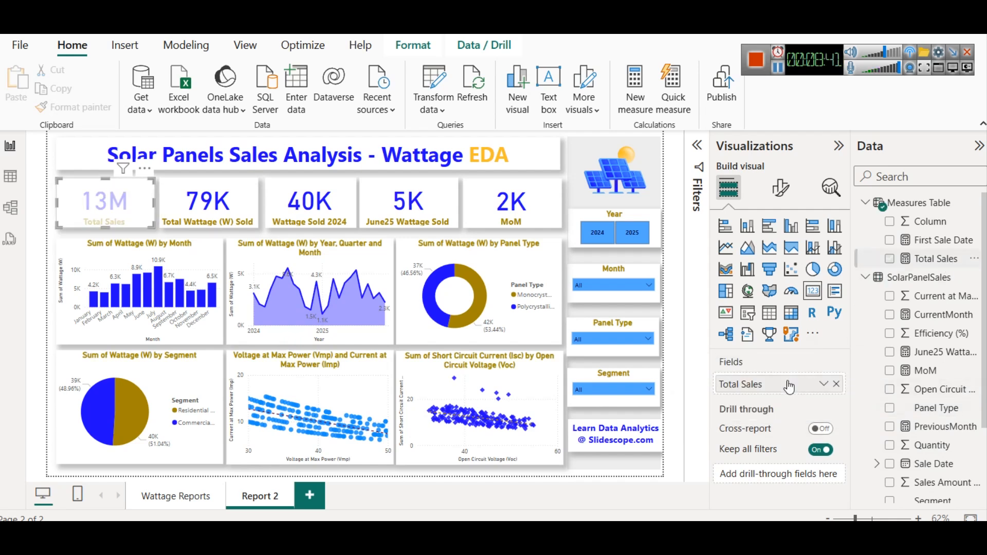
- Change the word Wattage in the report title to Revenue
double_click(393, 160)
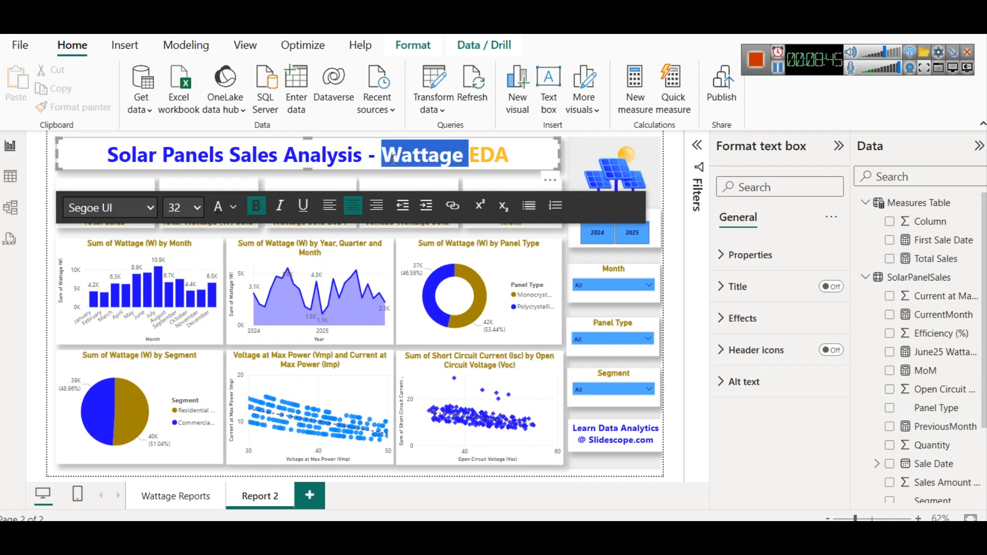
type("Revenu")
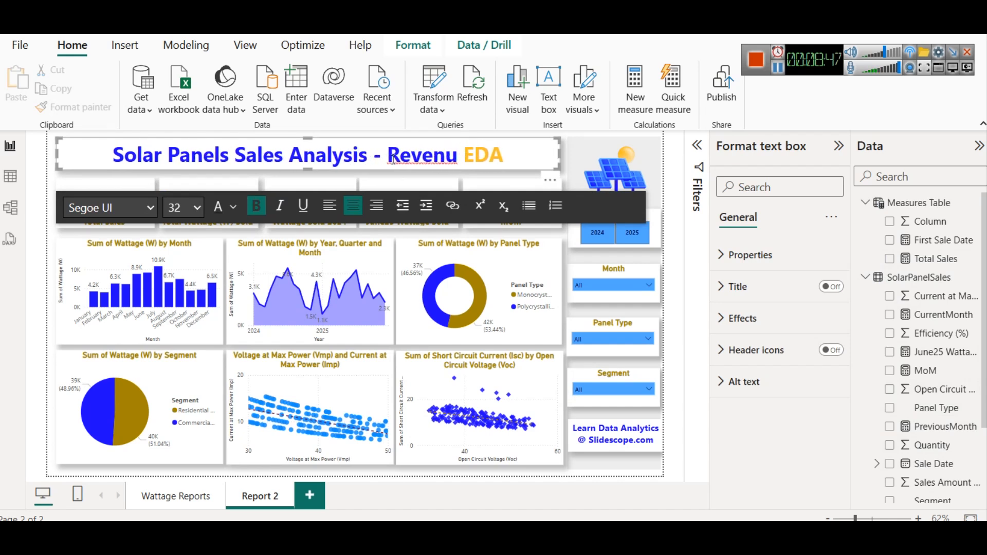
type("e")
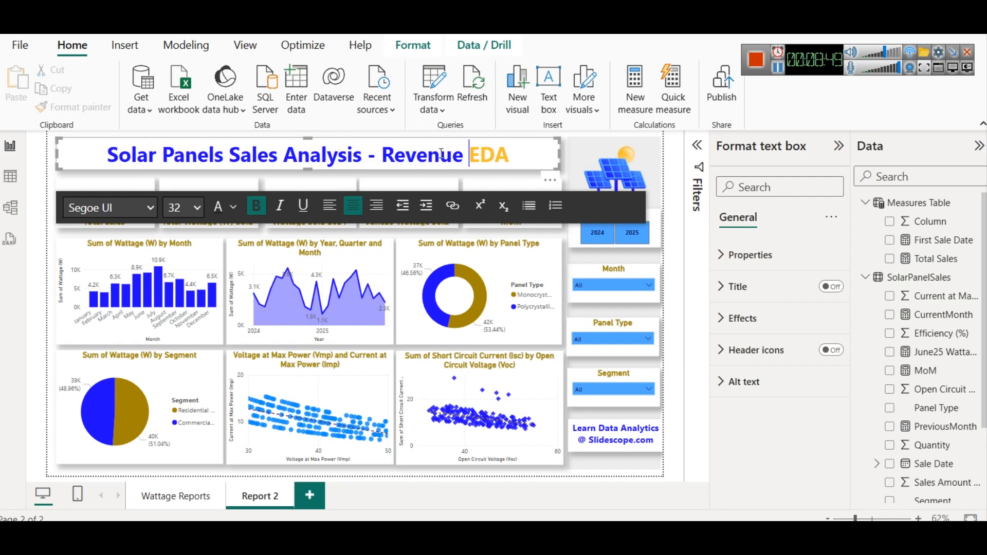
right_click(447, 176)
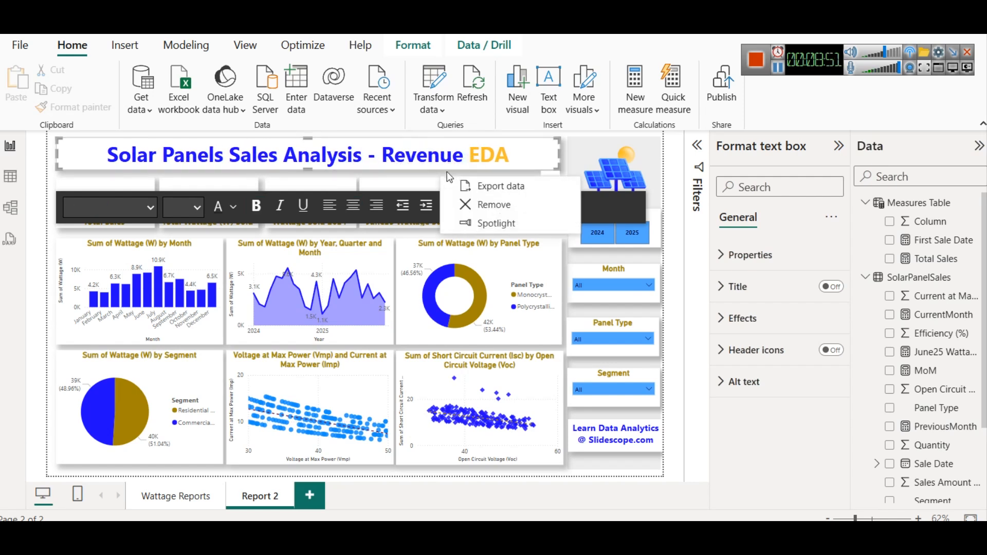
left_click(507, 174)
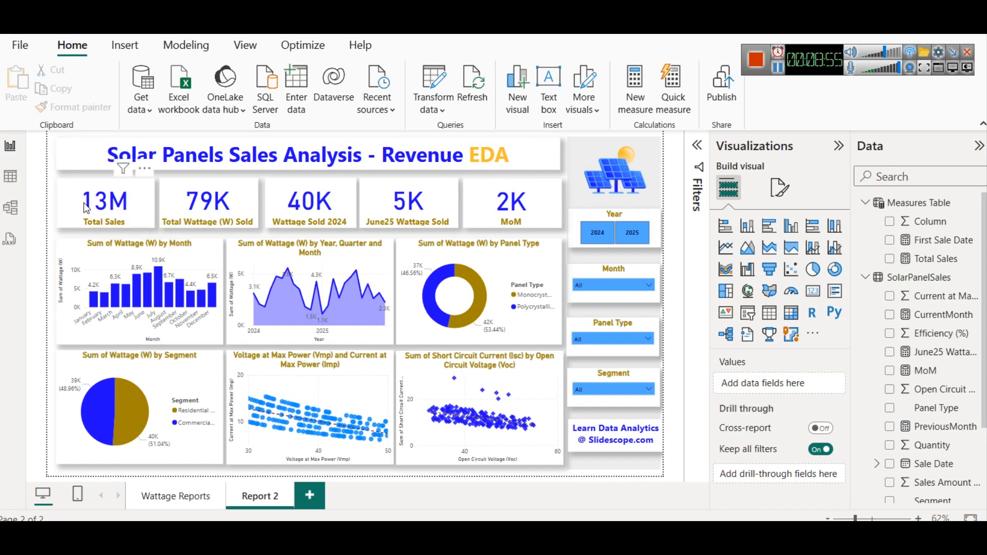
- Review the Measures Table and SolarPanelSales fields and the First Sale Date measure formula
left_click(100, 205)
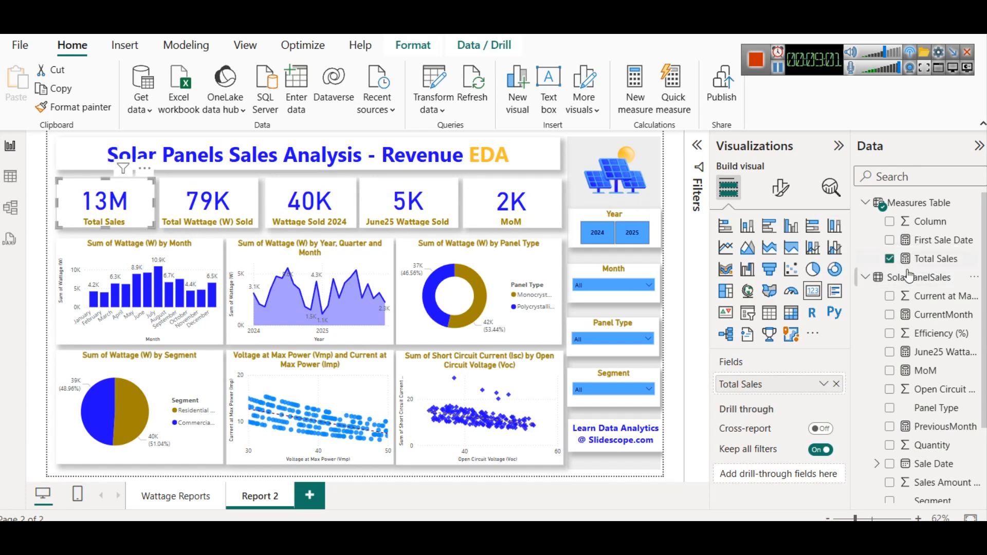
scroll(955, 349, "down", 3)
scroll(955, 350, "up", 3)
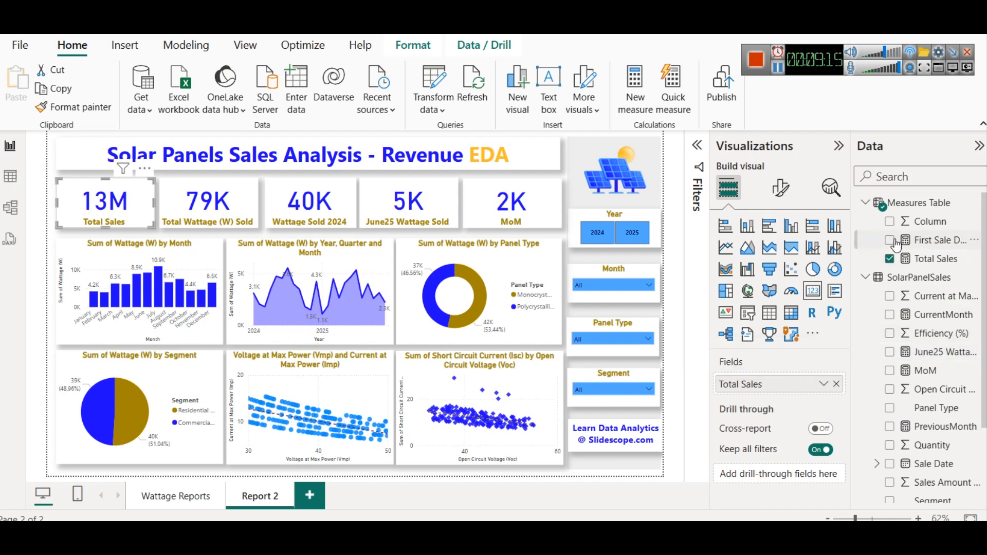
scroll(929, 354, "down", 3)
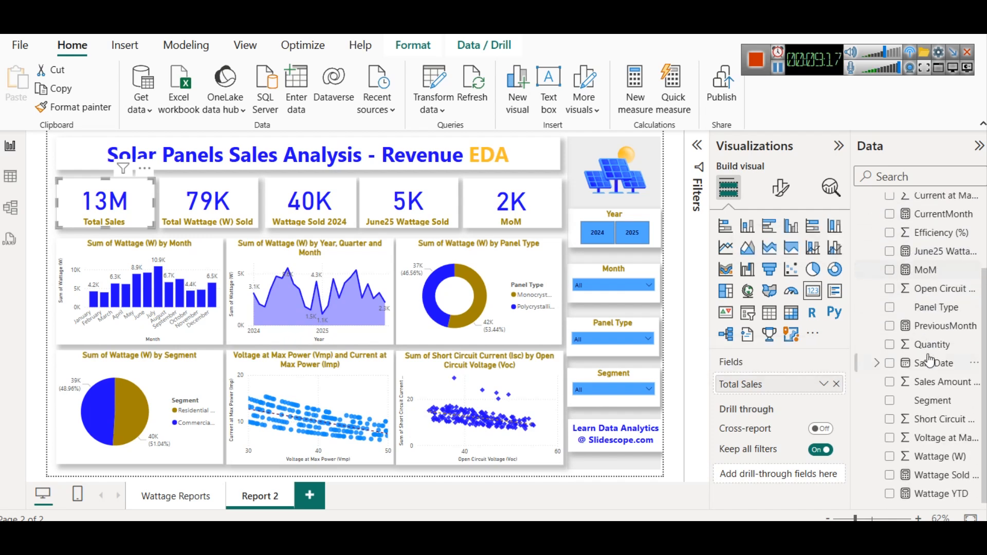
scroll(929, 360, "up", 3)
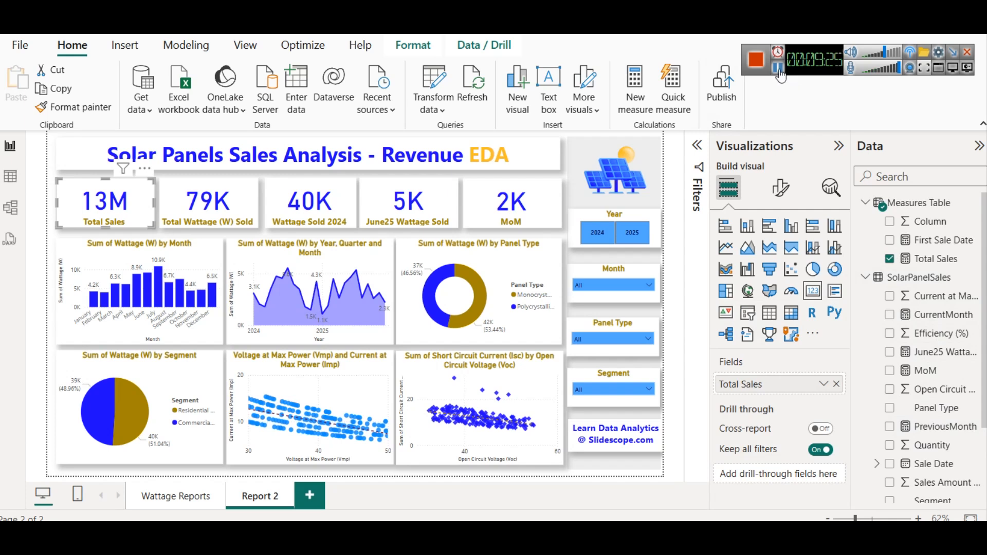
left_click(926, 238)
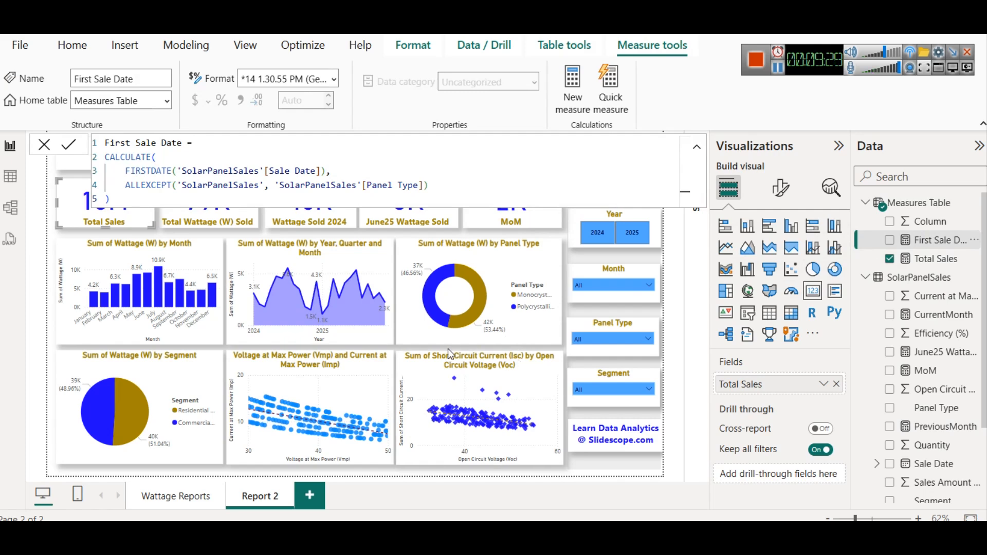
left_click(342, 349)
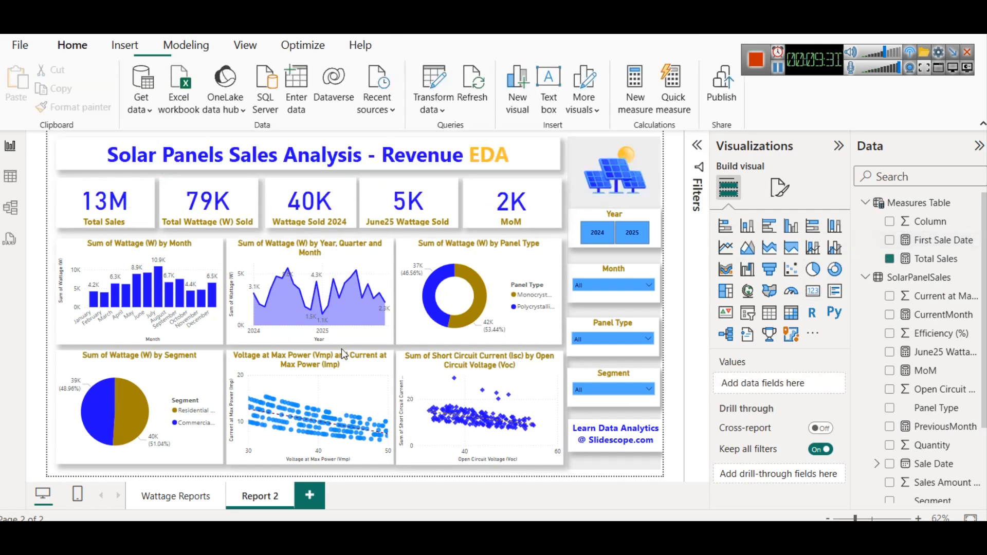
- Replace the Total Wattage (W) Sold card's field with the First Sale Date measure
left_click(208, 215)
left_click(836, 384)
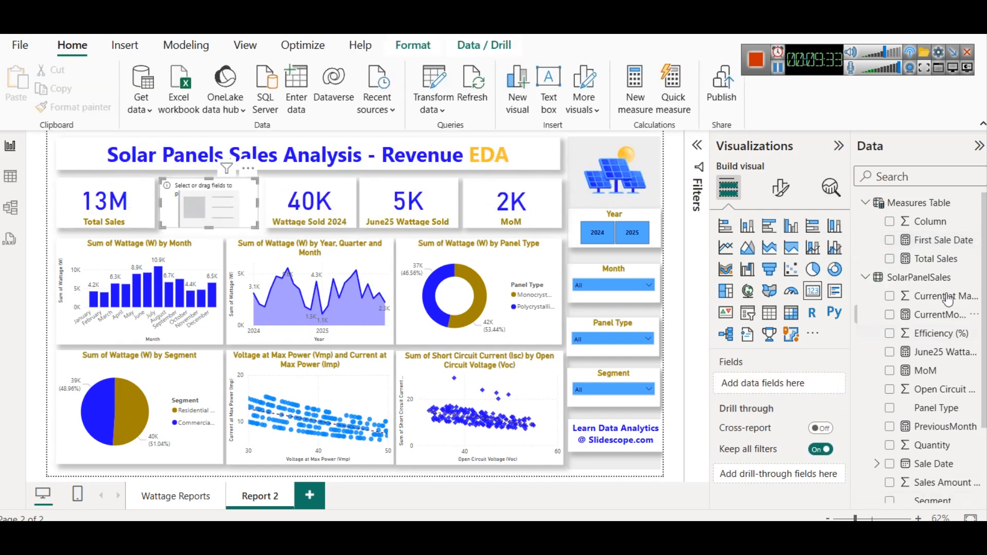
left_click_drag(958, 240, 818, 385)
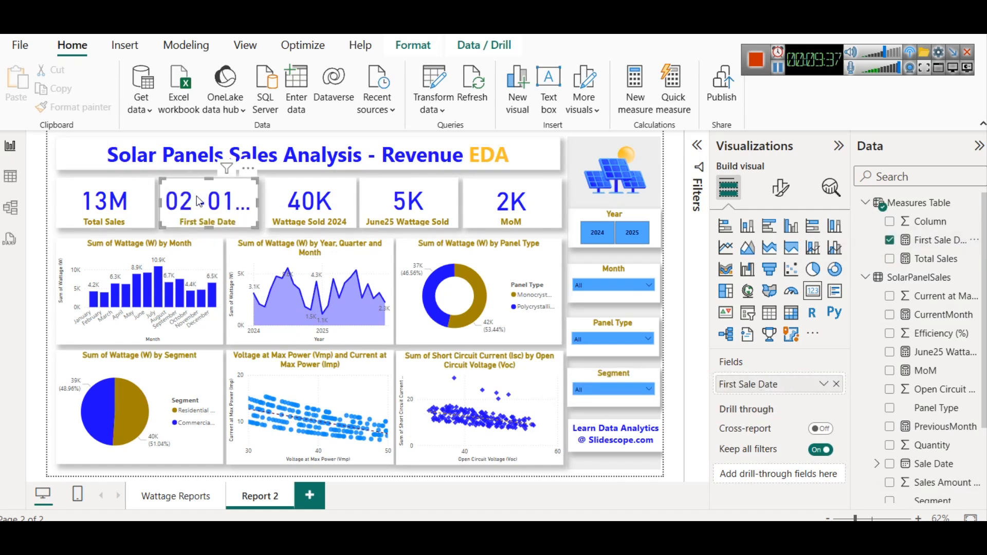
- Set the First Sale Date card's callout value font size to 23
left_click(824, 385)
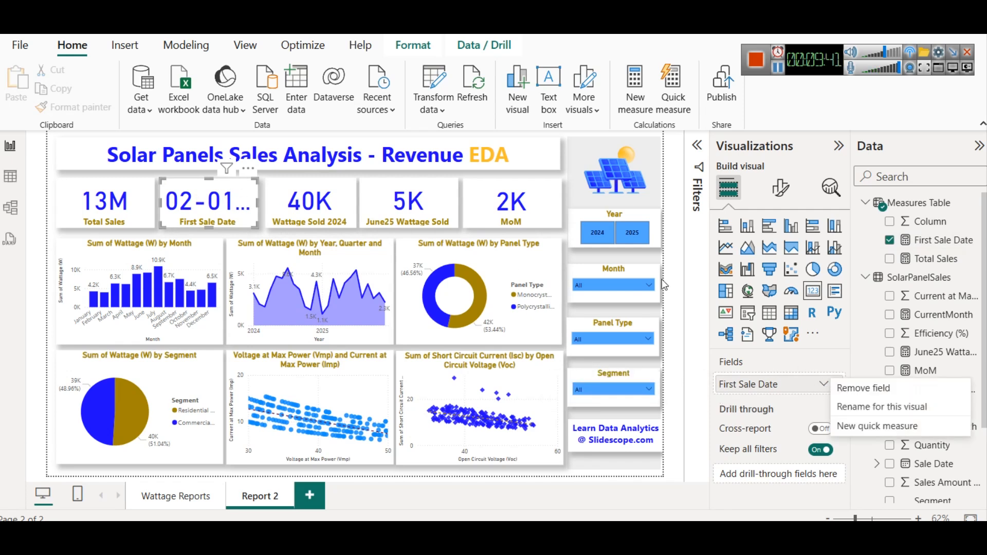
left_click(777, 190)
left_click(778, 189)
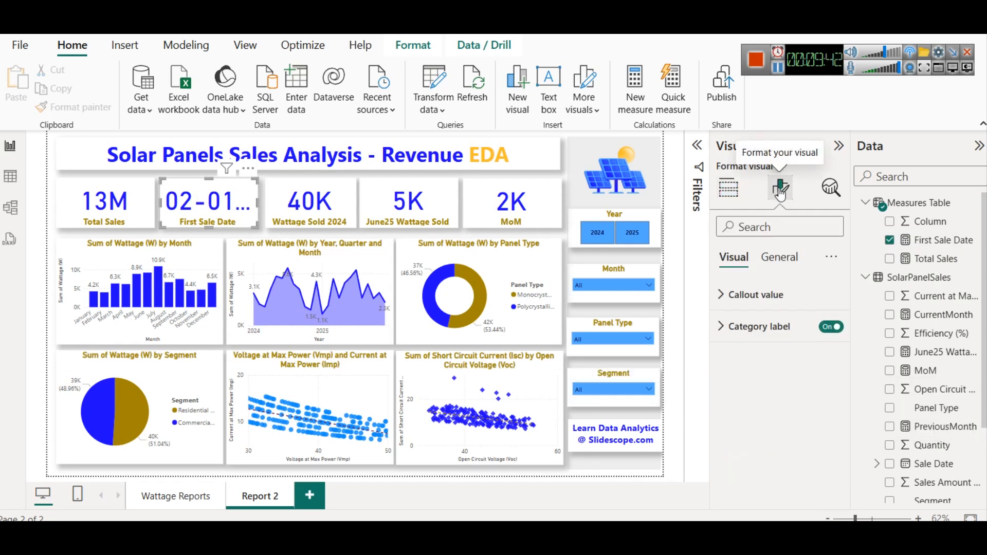
left_click(774, 294)
double_click(805, 348)
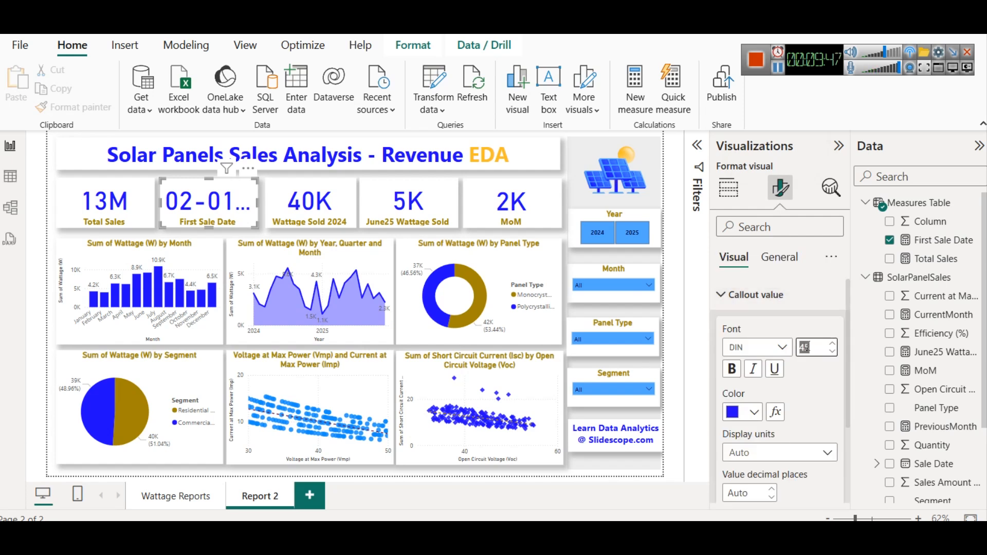
type("25")
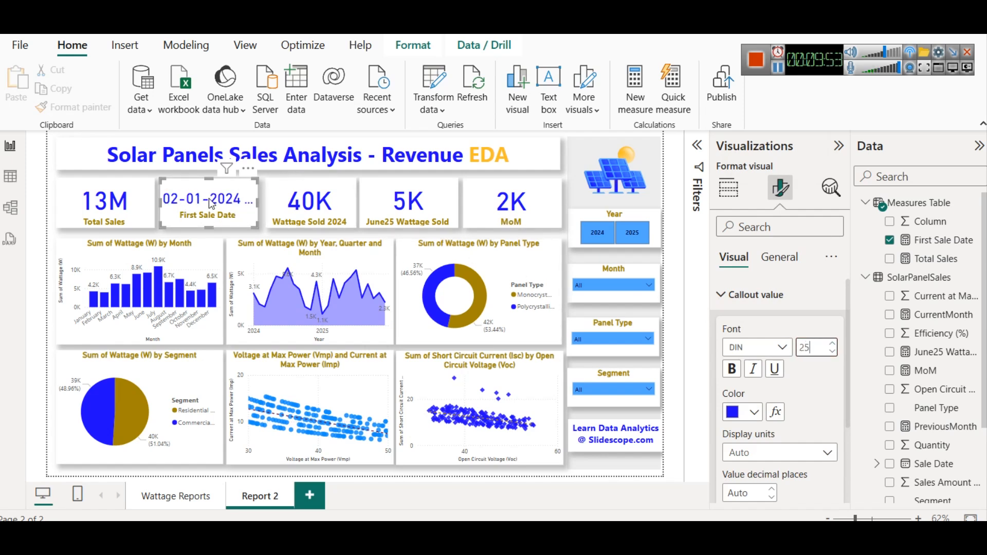
left_click(832, 352)
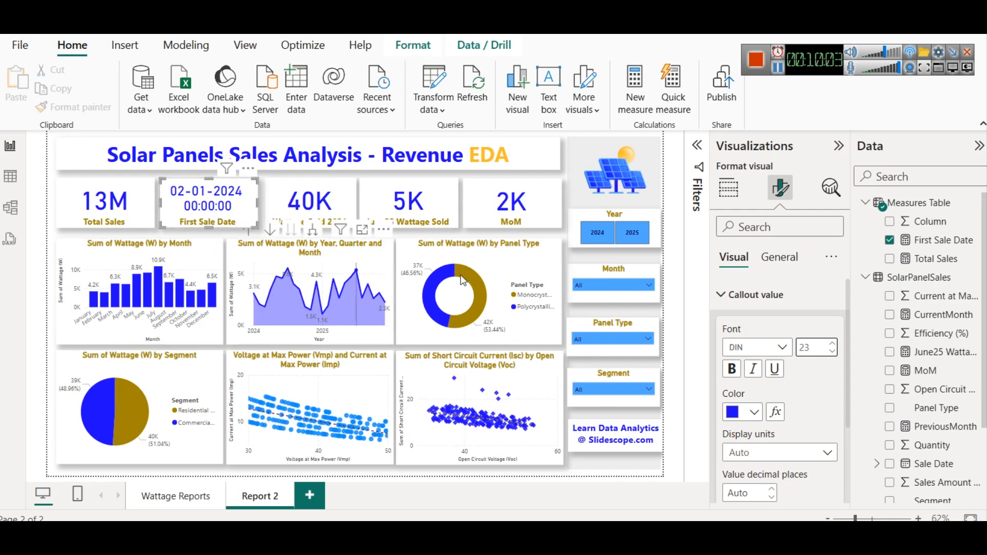
- Convert the Panel Type donut chart into a multi-row card and remove both of its fields
left_click(493, 278)
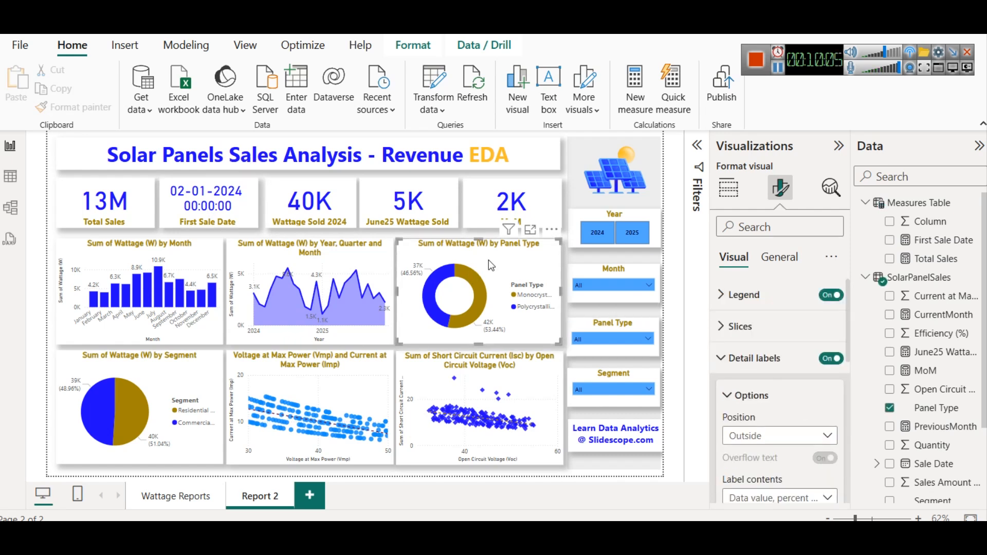
left_click(741, 363)
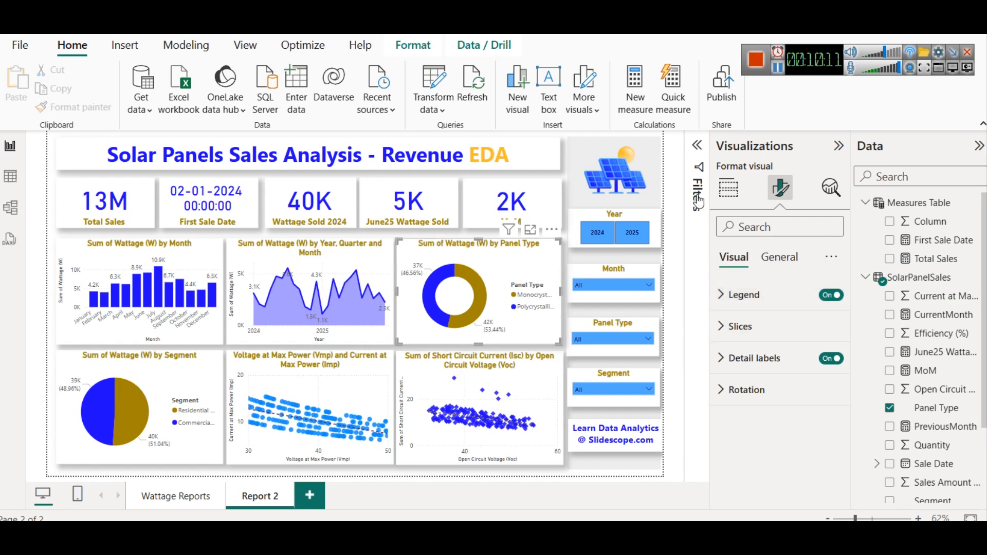
left_click(725, 191)
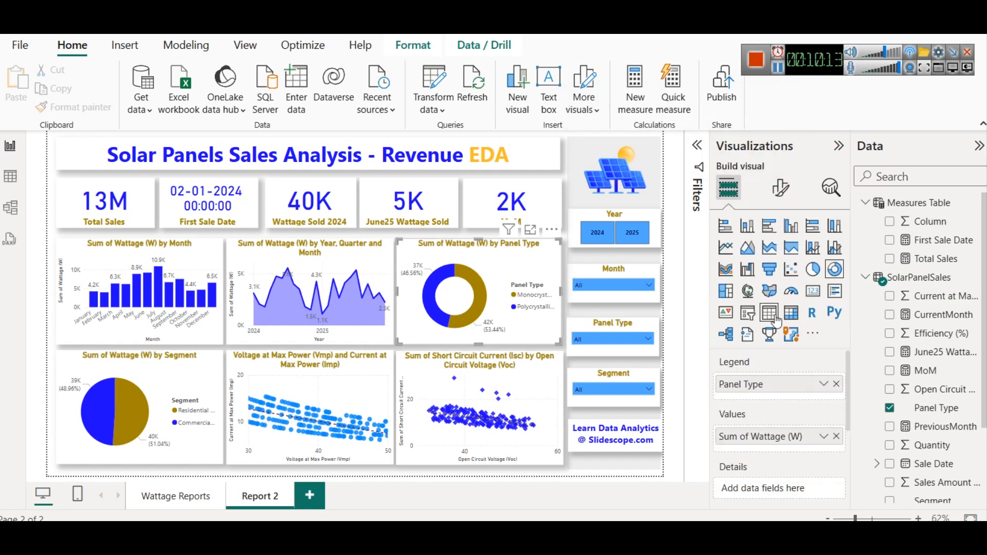
left_click(834, 291)
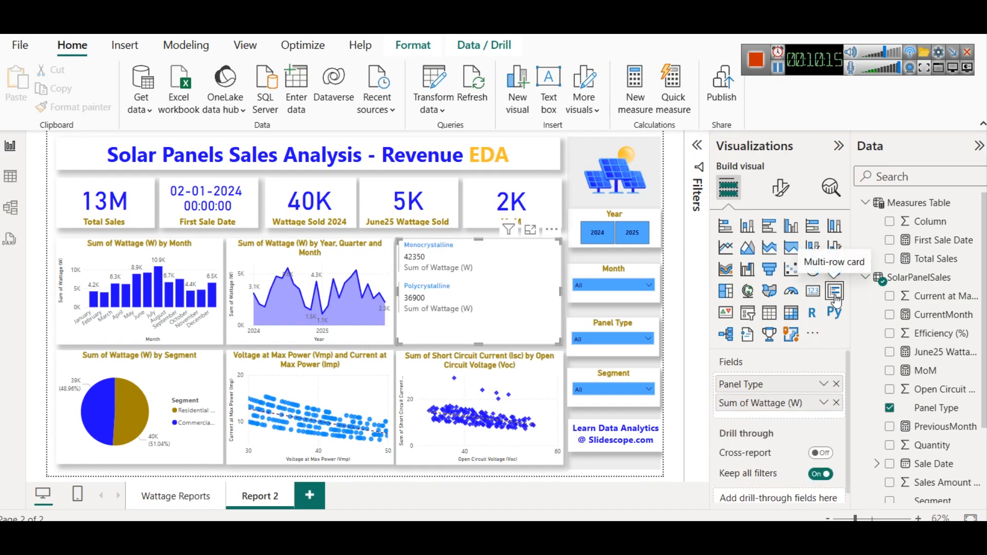
left_click(836, 385)
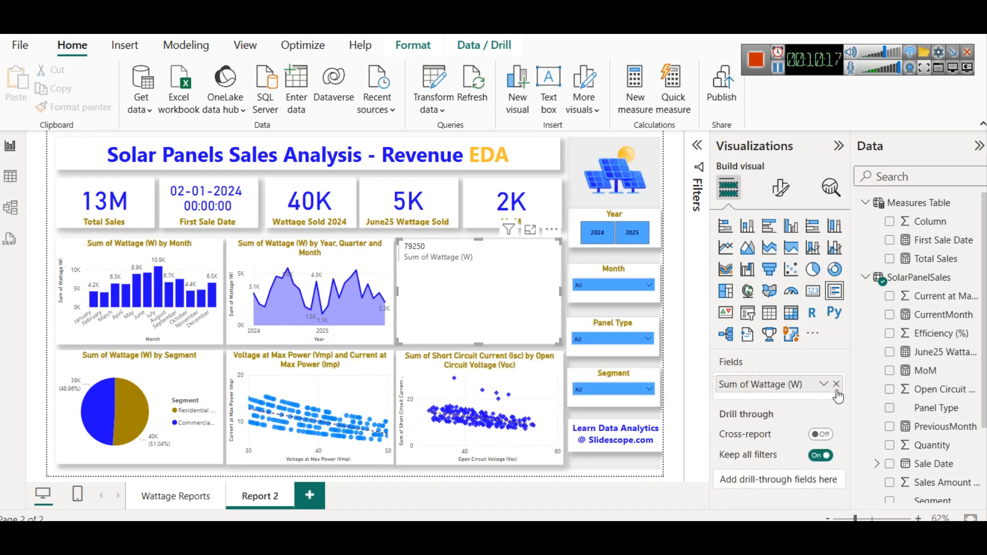
left_click(835, 385)
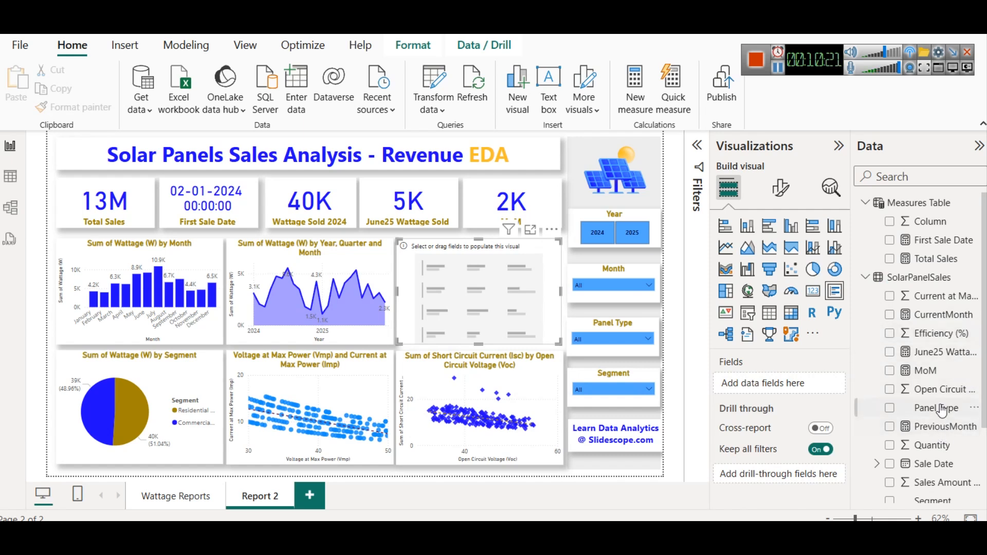
- Widen the Data pane and scroll through the SolarPanelSales fields
scroll(946, 412, "down", 4)
scroll(942, 411, "down", 1)
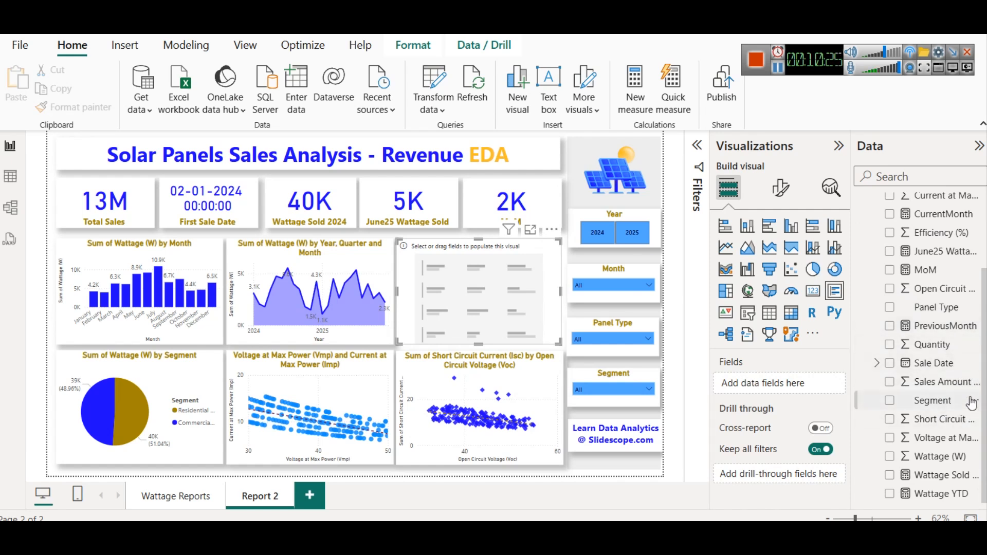
scroll(967, 407, "up", 3)
scroll(954, 415, "down", 3)
scroll(926, 344, "up", 3)
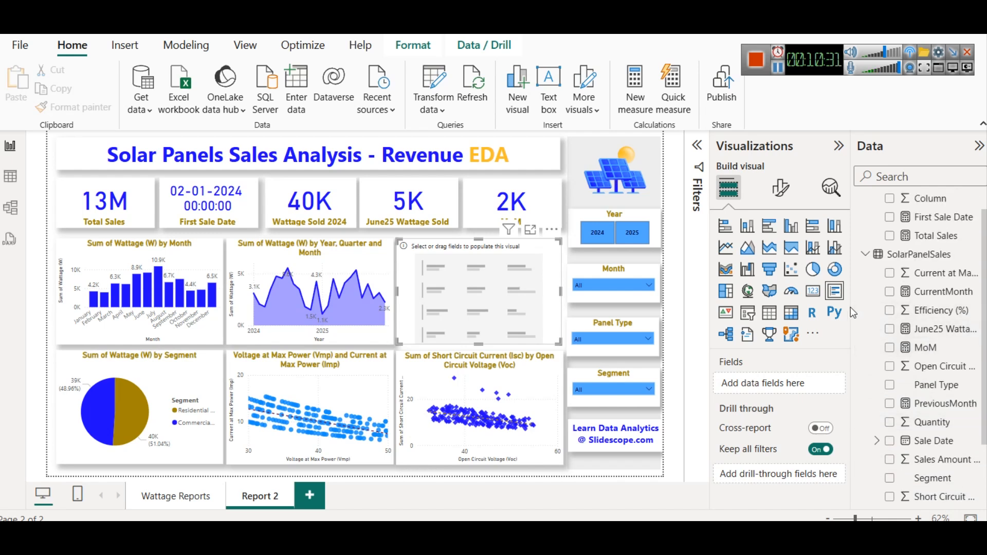
left_click_drag(854, 307, 831, 307)
scroll(926, 360, "down", 3)
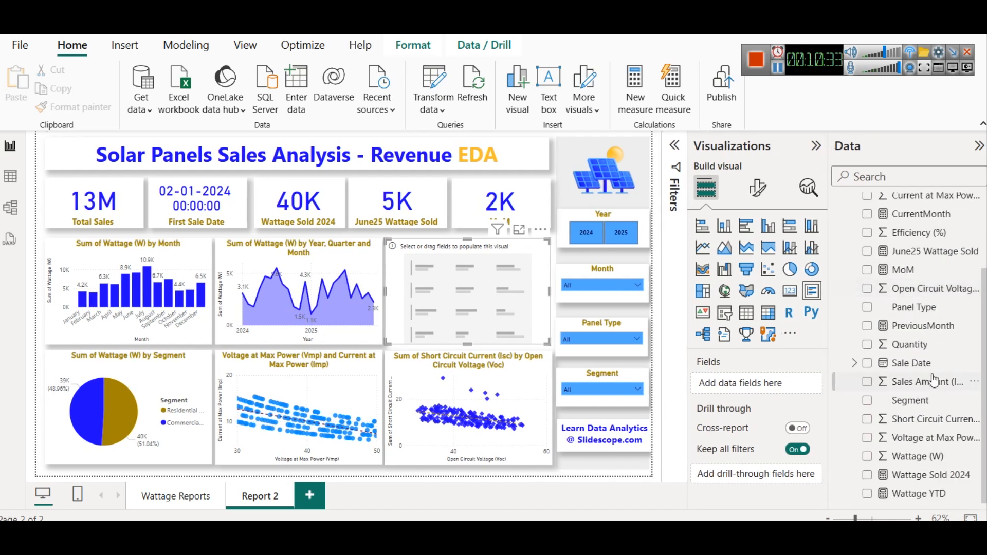
- Add the Panel Type and First Sale Date fields to the multi-row card
left_click_drag(915, 308, 714, 387)
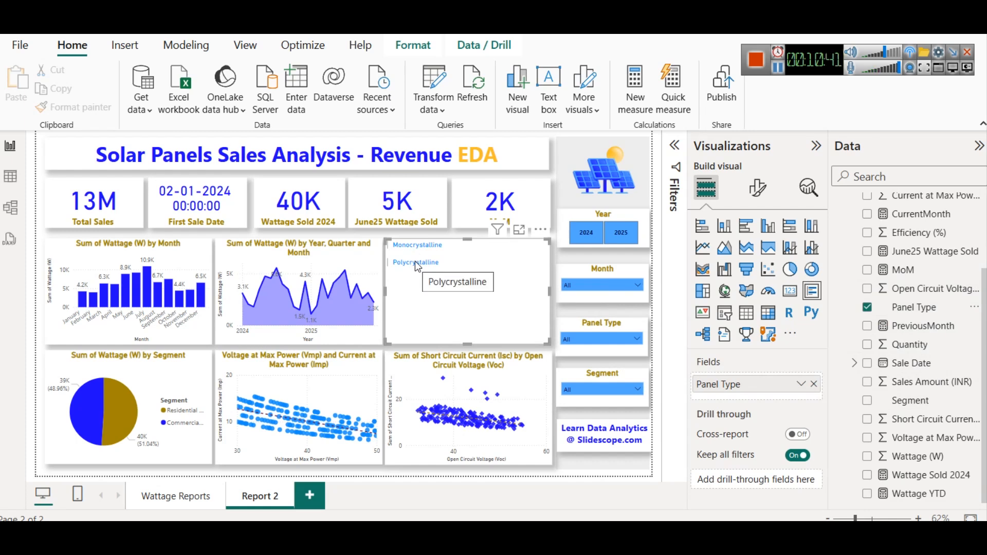
scroll(926, 337, "up", 2)
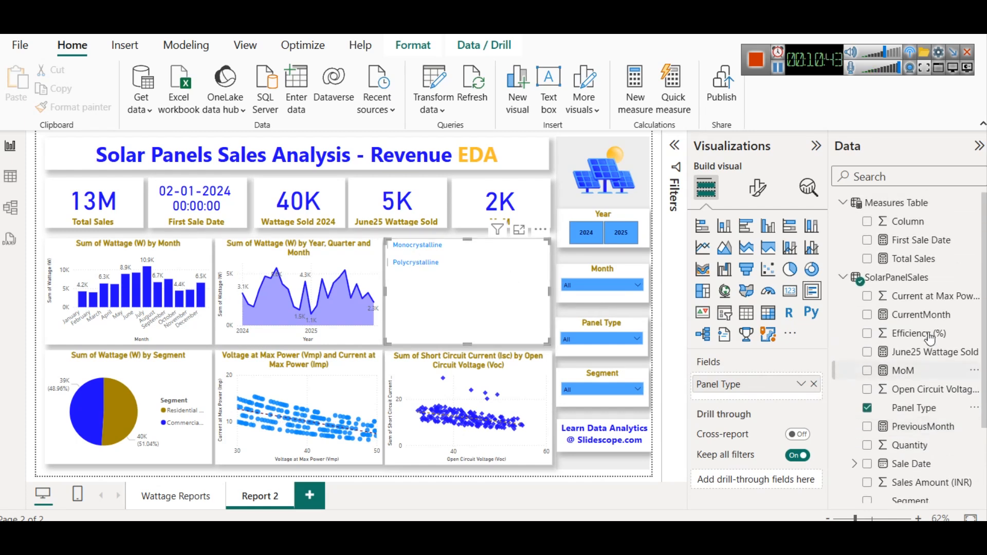
left_click_drag(940, 251, 781, 398)
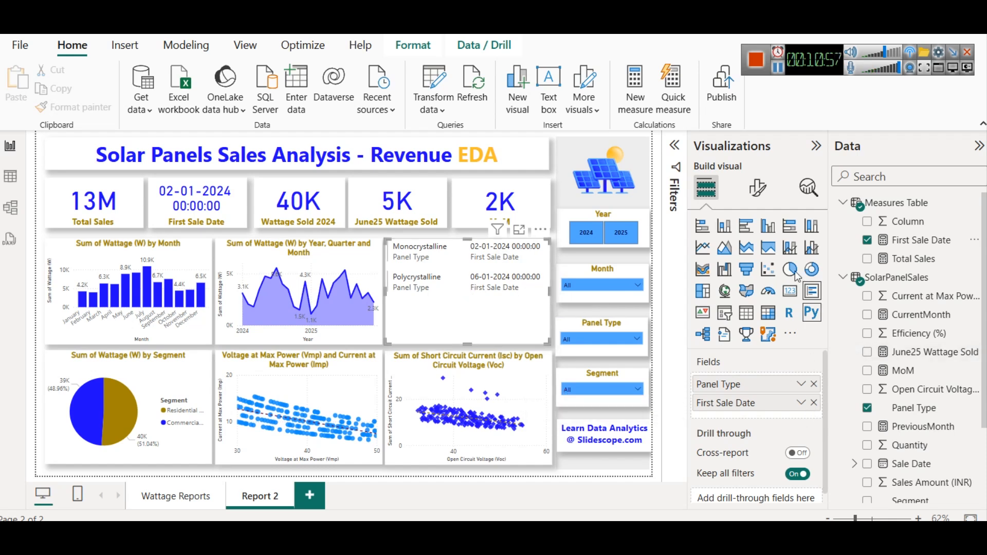
- Set the multi-row card's callout value color to dark blue #12239E
left_click(757, 204)
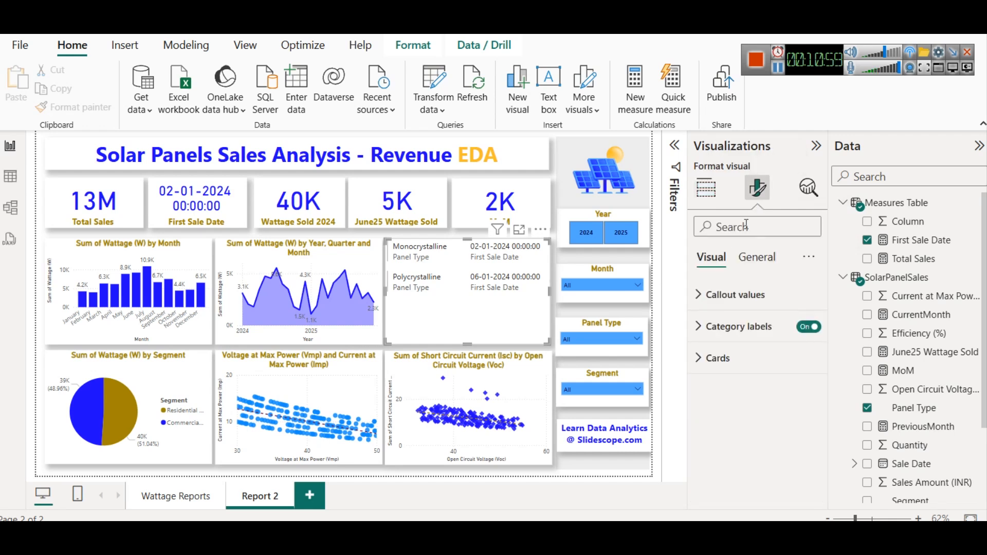
left_click(750, 305)
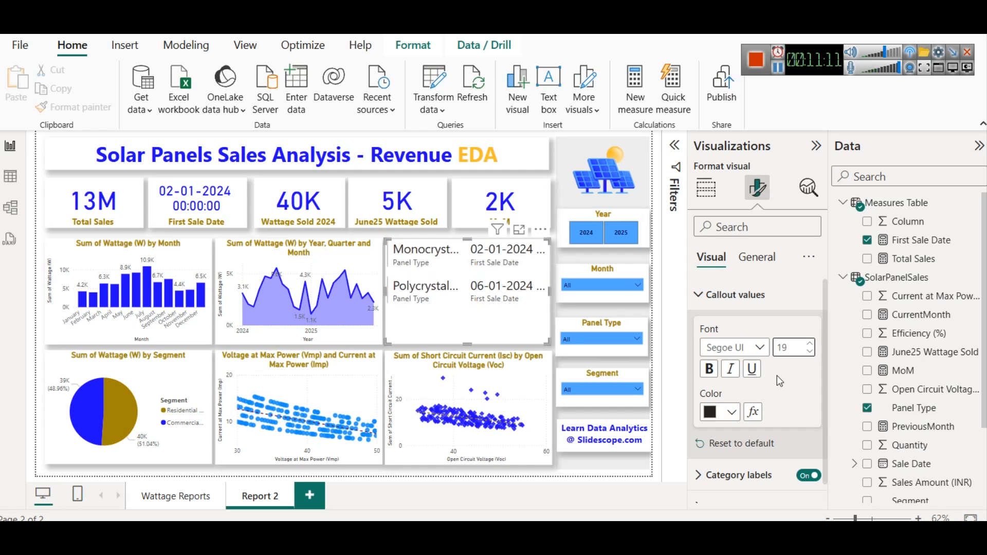
left_click(732, 412)
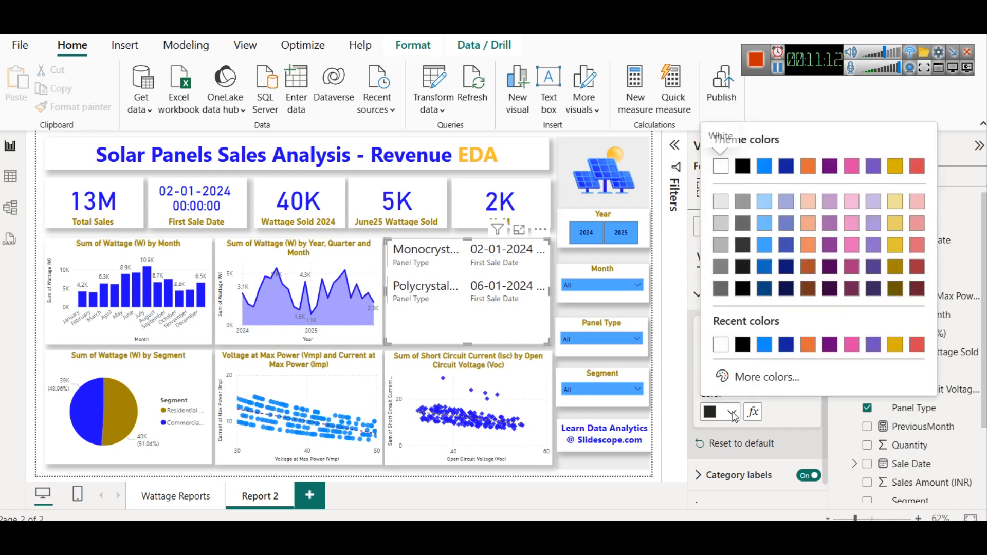
left_click(787, 345)
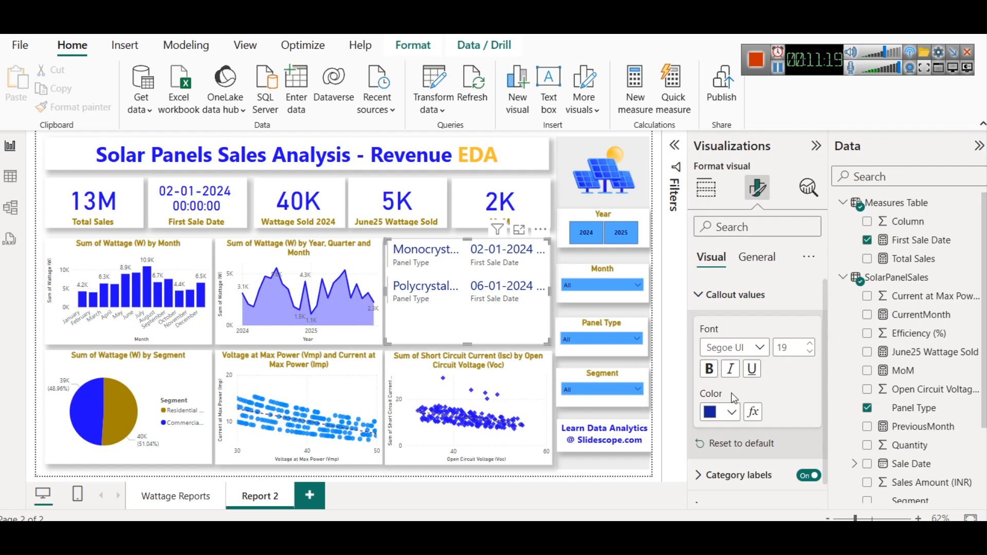
left_click(736, 294)
- Format the card's category labels in a gold color, bold, at font size 13
left_click(729, 328)
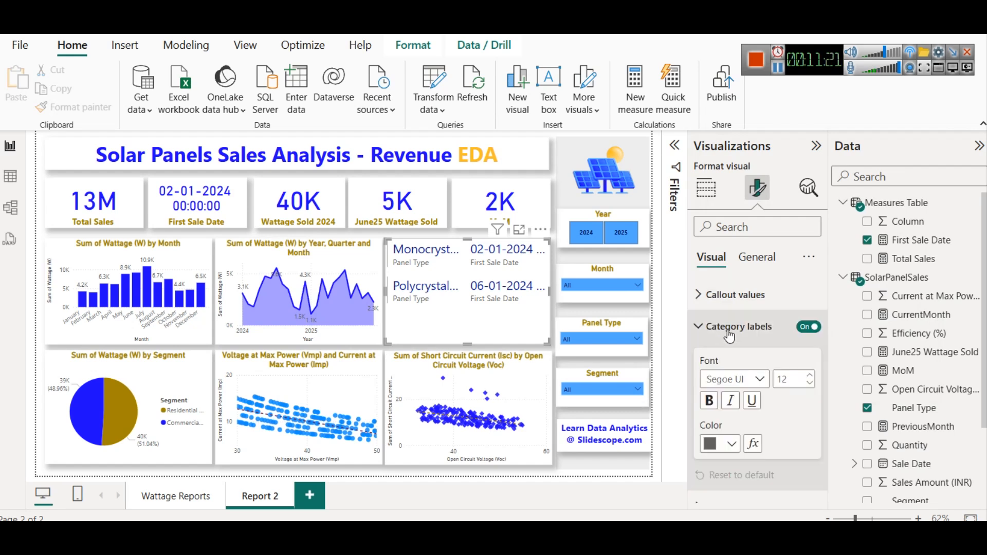
left_click(733, 444)
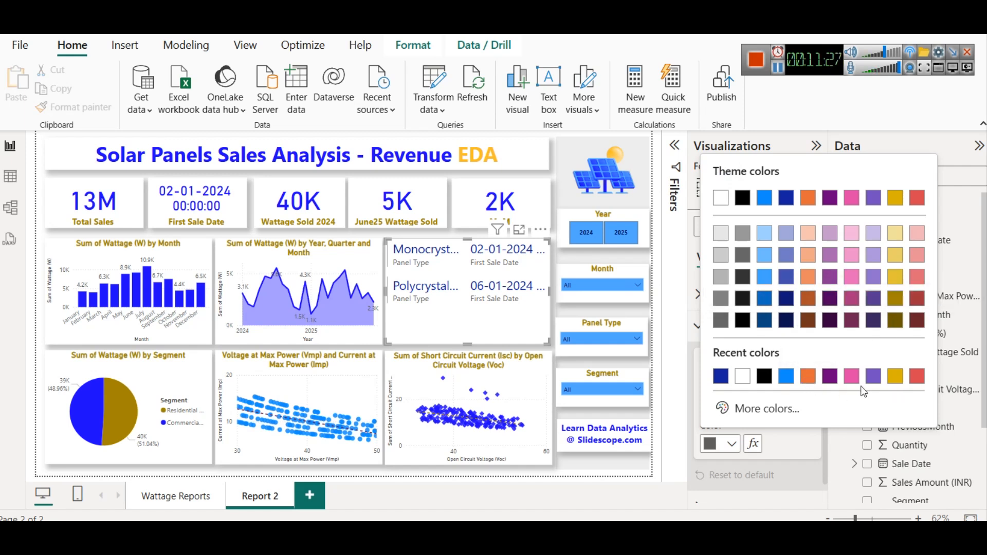
left_click(897, 301)
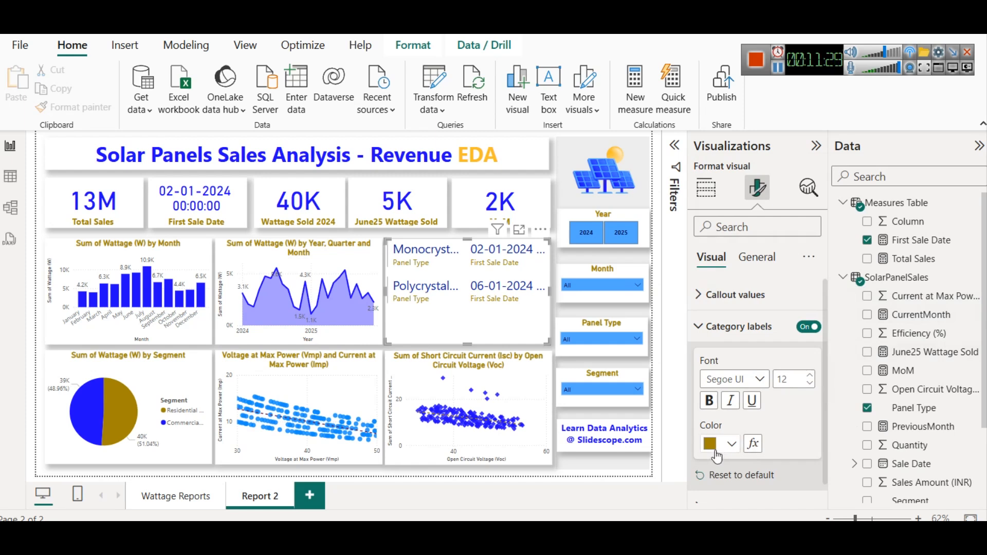
left_click(709, 401)
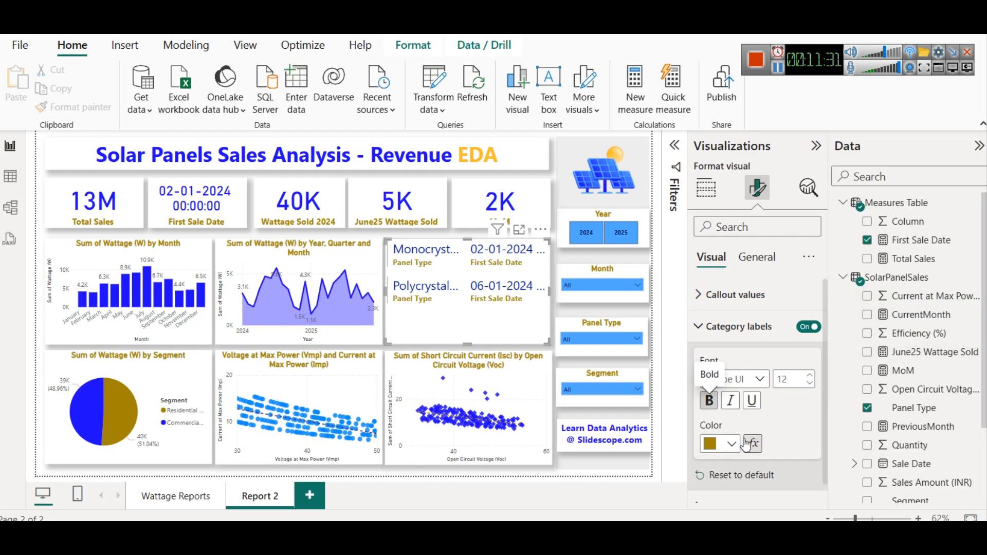
left_click(811, 376)
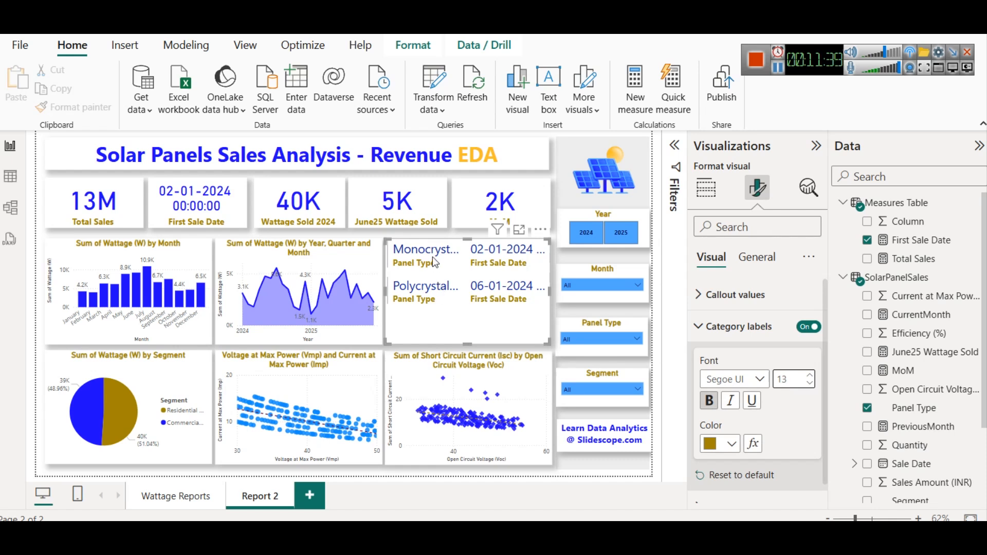
- Shorten the multi-row card by raising its bottom edge
left_click(707, 295)
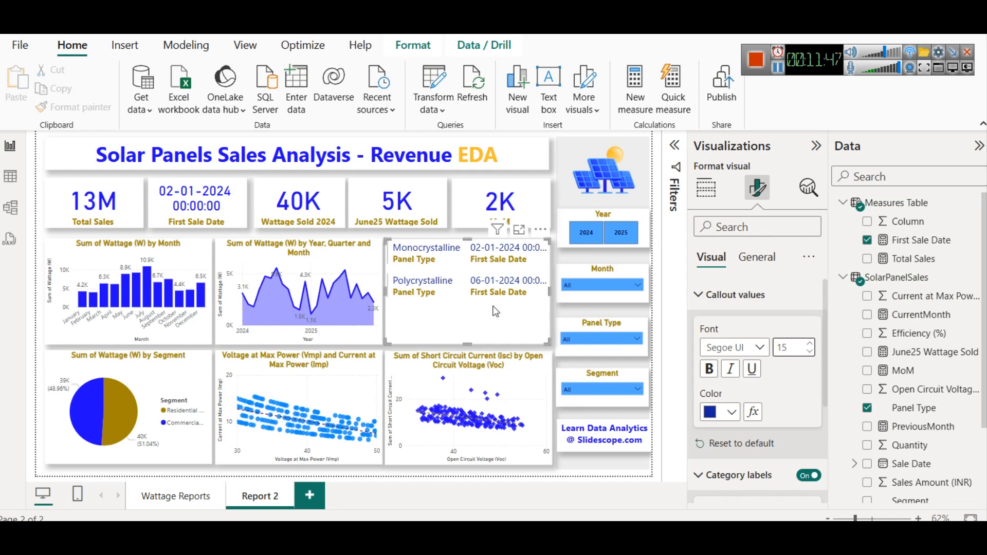
left_click_drag(467, 343, 469, 309)
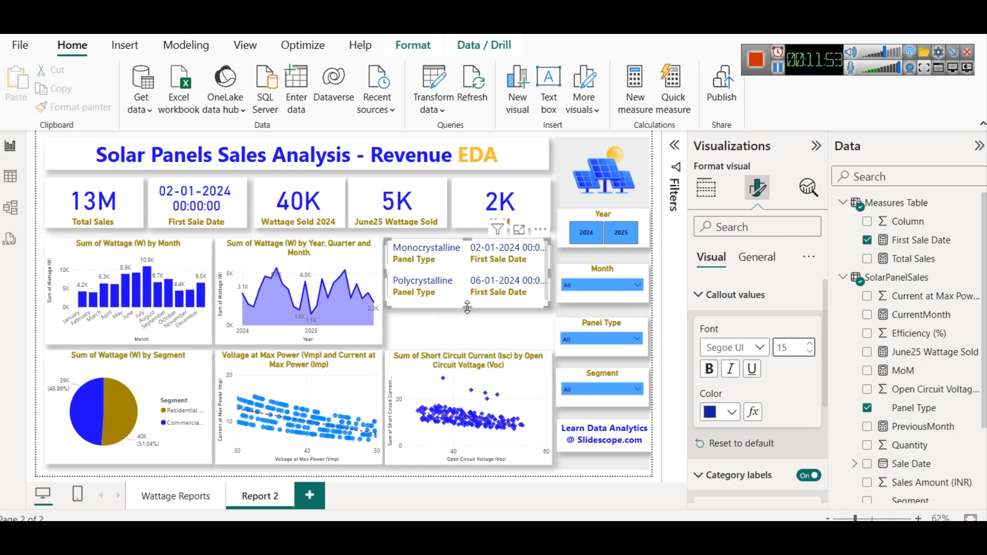
left_click(470, 322)
left_click_drag(464, 308, 471, 313)
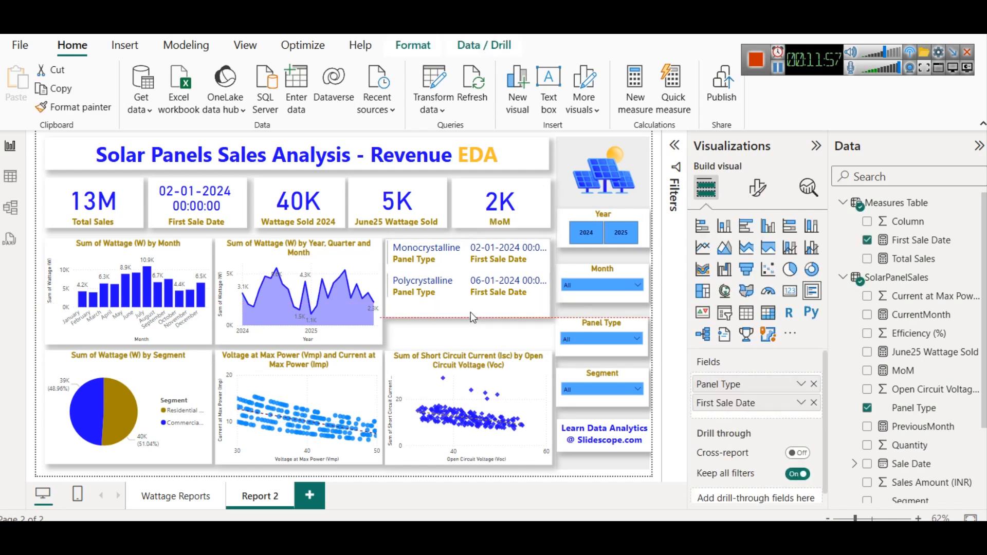
left_click(479, 336)
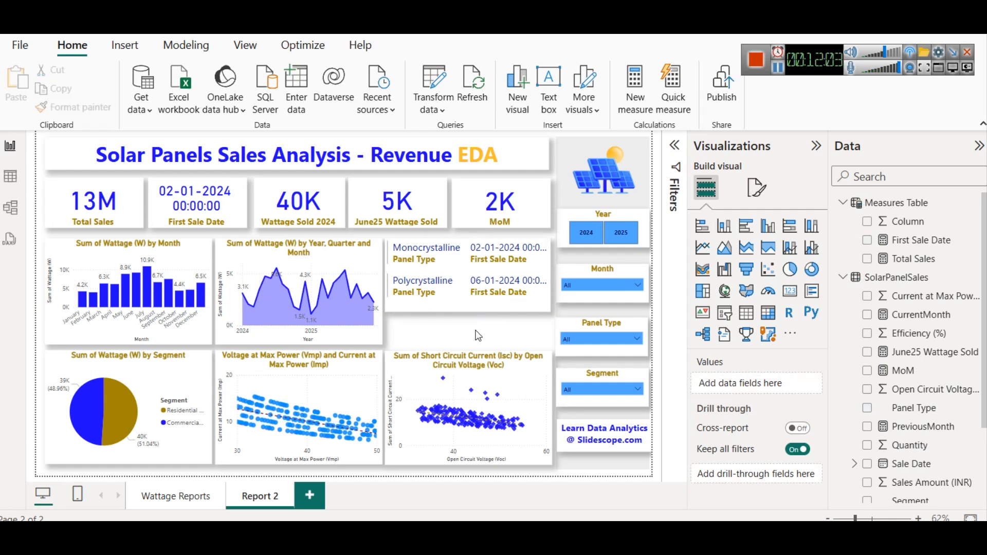
- Try switching the Panel Type card to a clustered bar chart
left_click(469, 268)
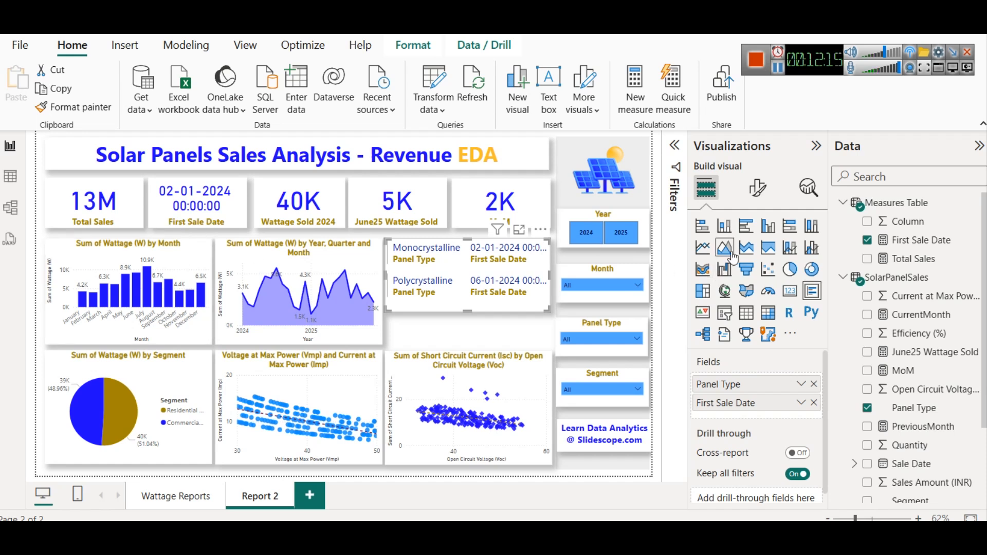
left_click(750, 234)
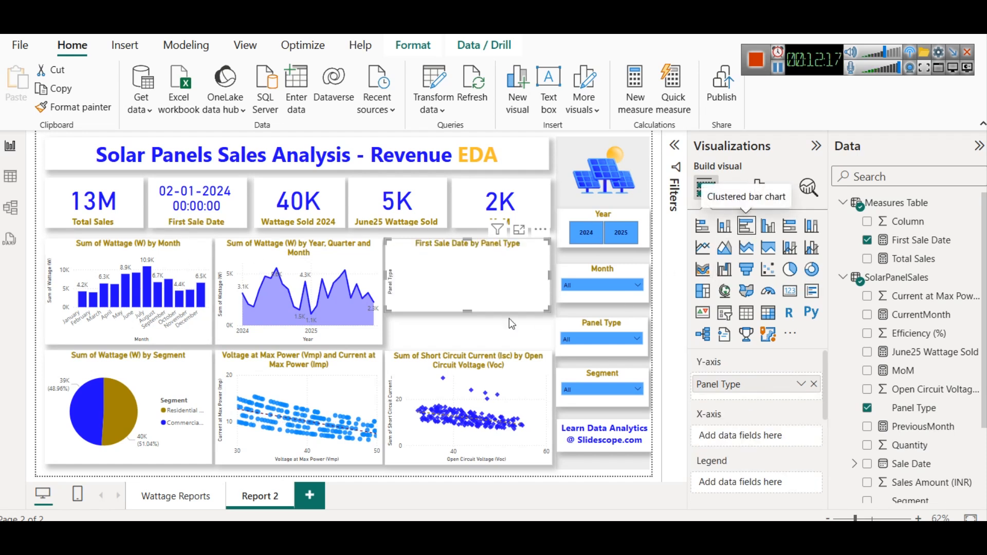
scroll(748, 457, "down", 5)
scroll(747, 450, "up", 2)
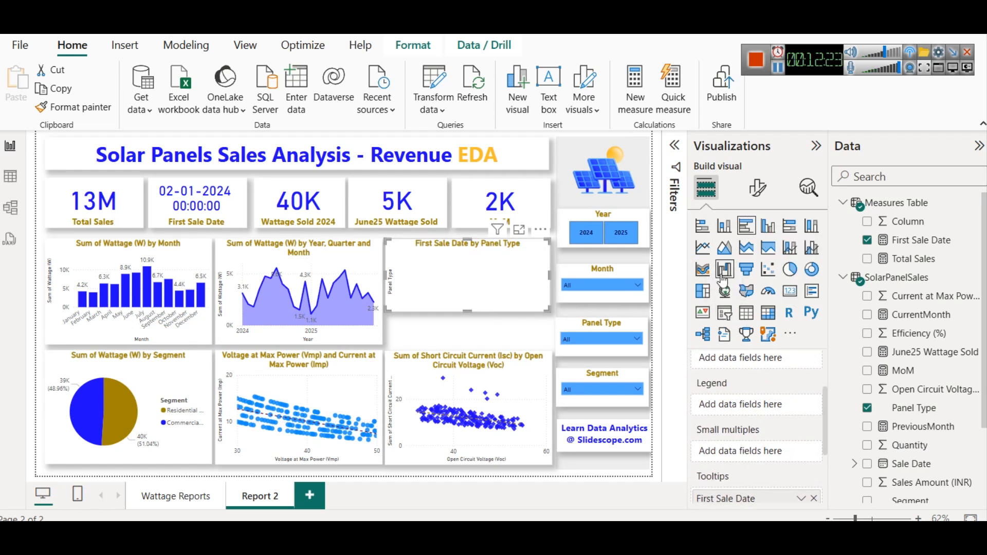
left_click(806, 292)
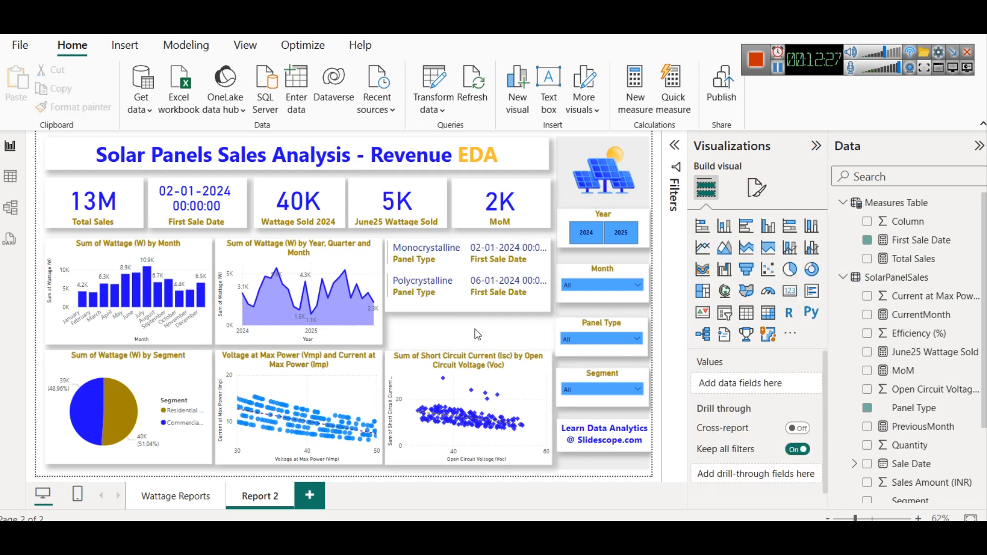
- Try the card as a table with value font size 14, then switch it back to a multi-row card
left_click(445, 303)
left_click(743, 315)
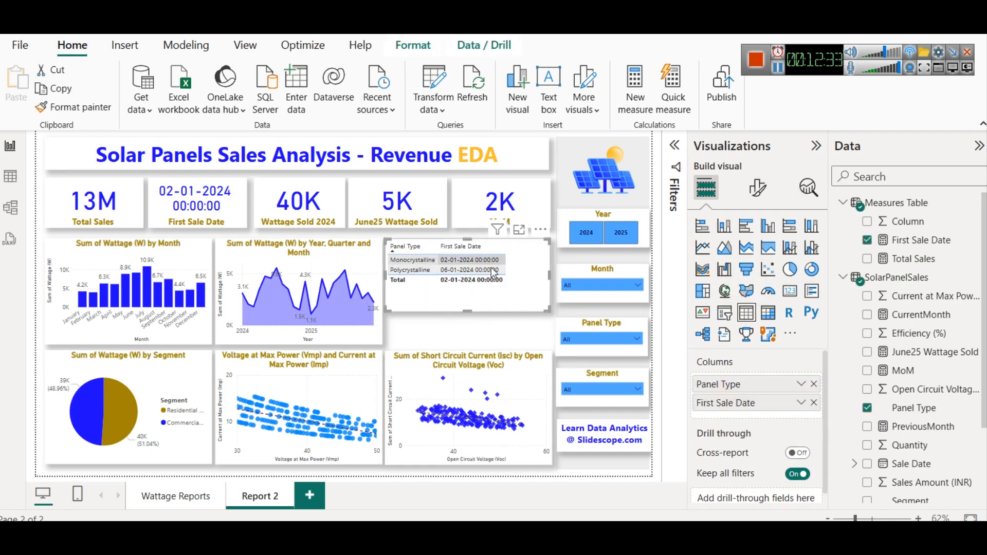
left_click(757, 188)
left_click(728, 361)
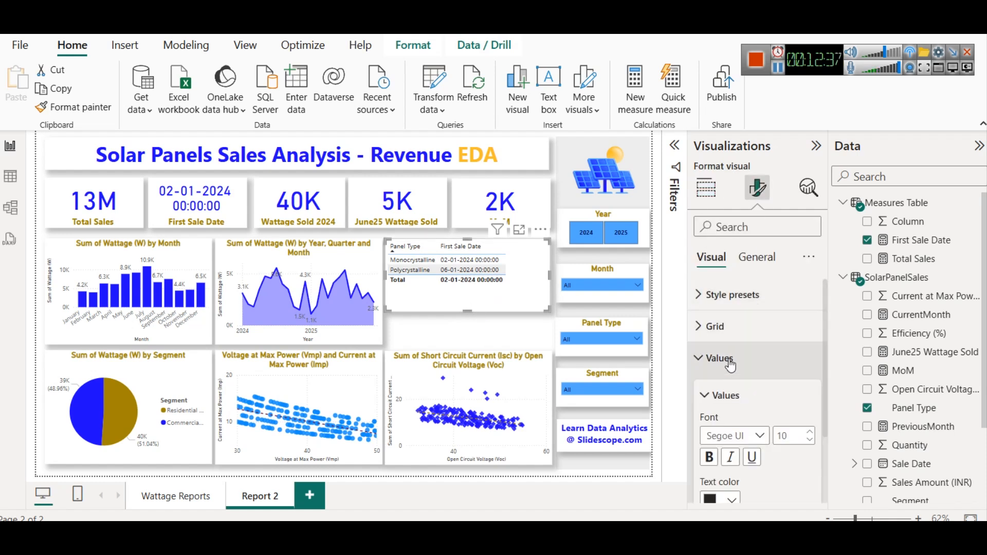
left_click(809, 436)
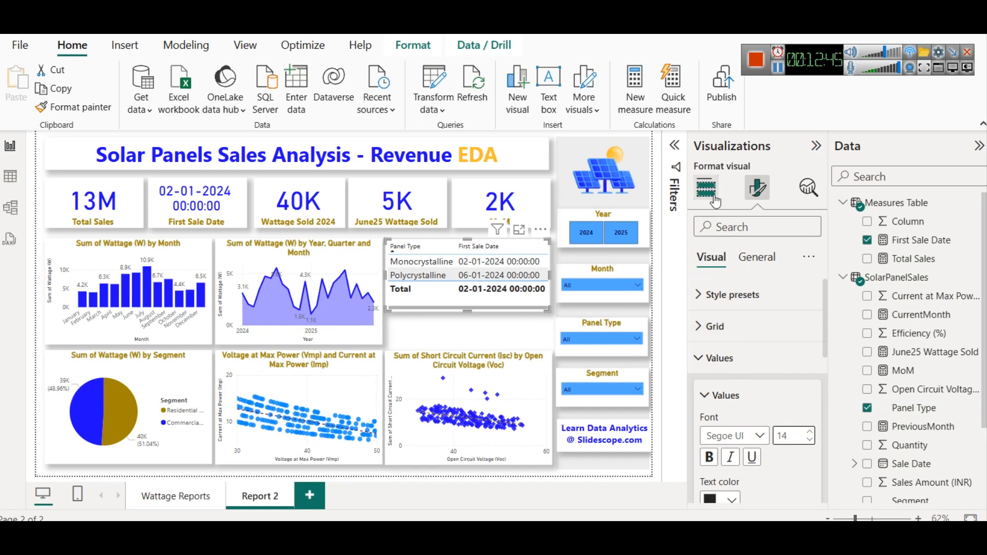
left_click(715, 200)
left_click(811, 292)
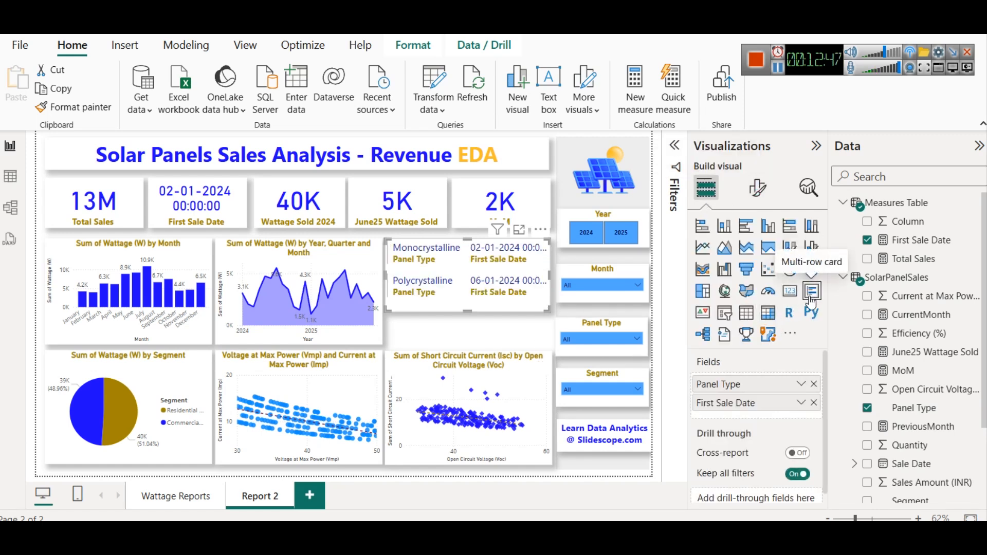
- Examine the Total Sales by Year and Sum of Wattage by Year donut charts on Page 1
left_click(468, 334)
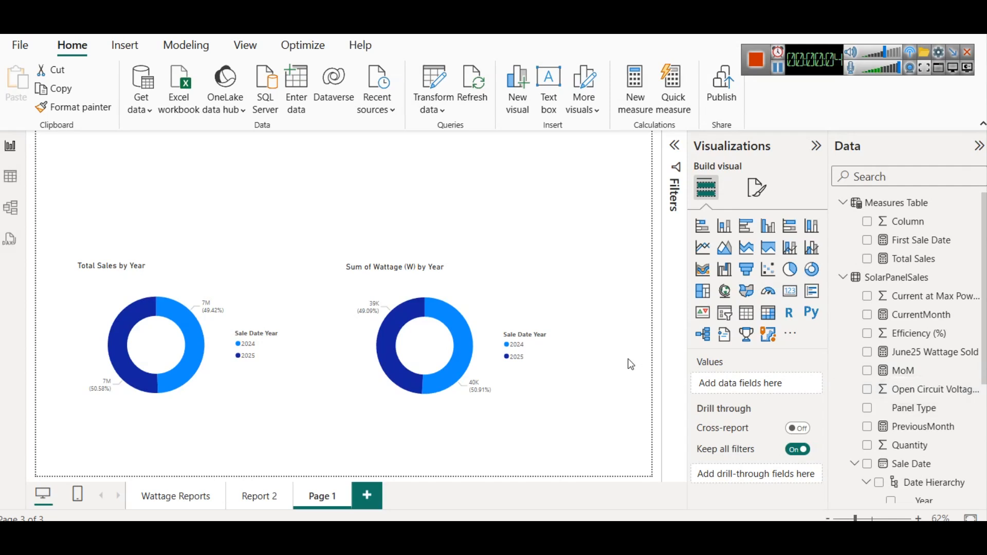
left_click(481, 313)
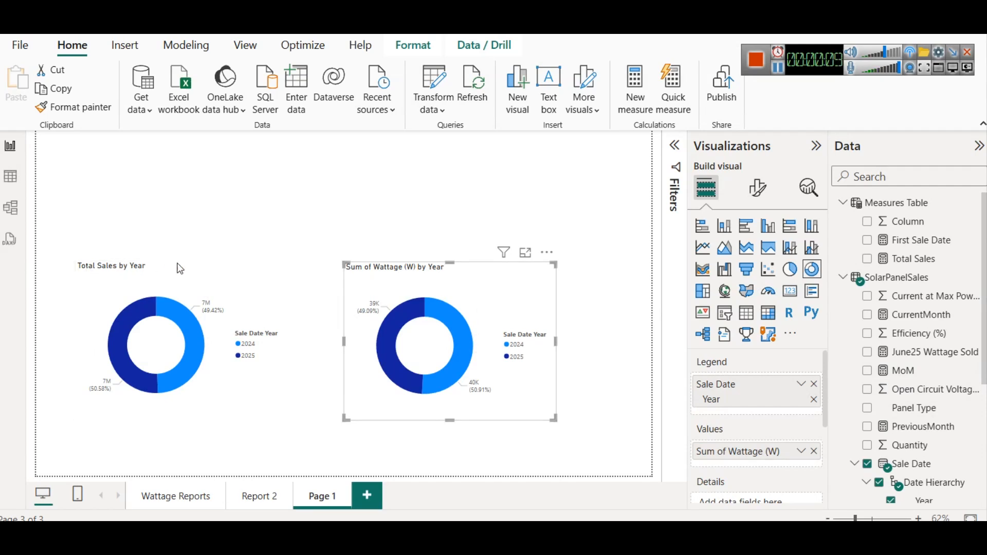
left_click(199, 283)
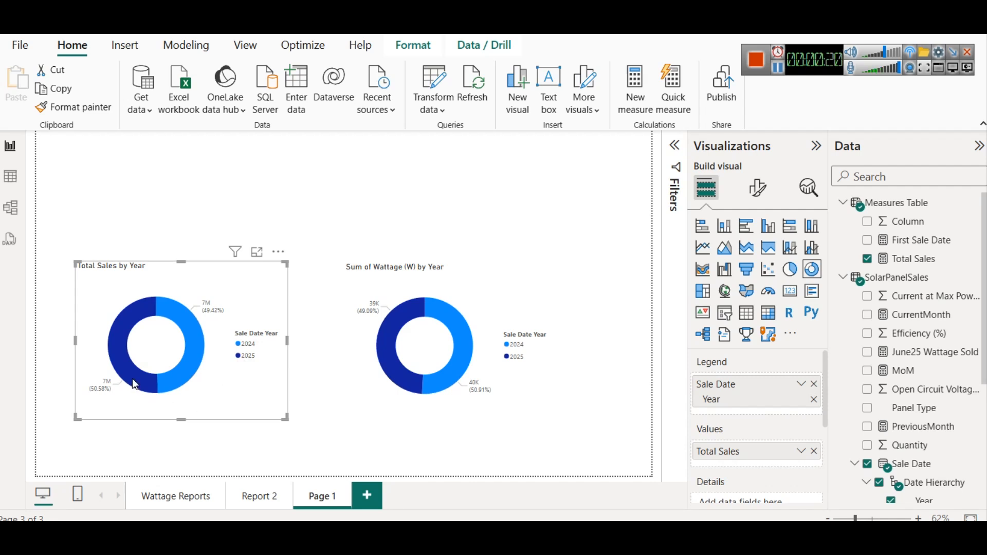
mouse_move(135, 385)
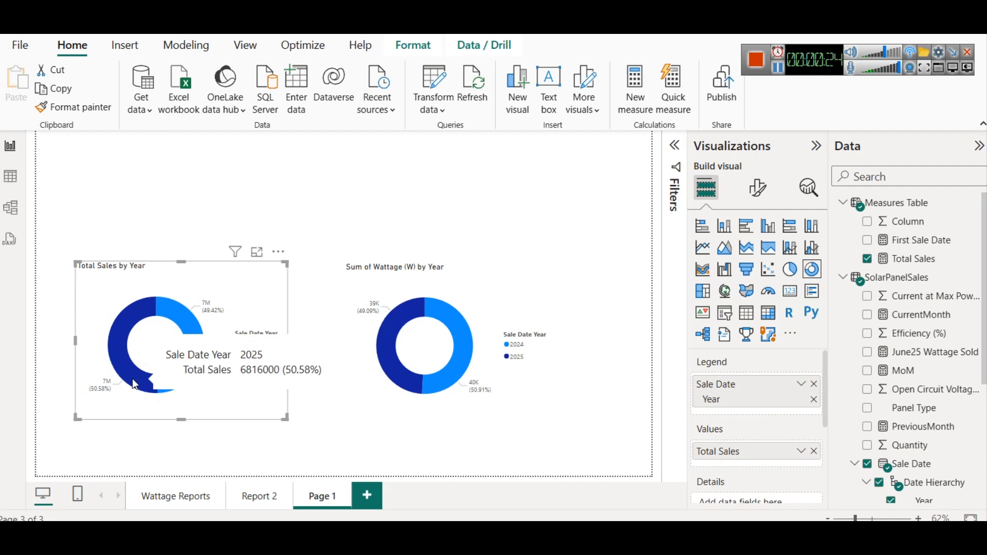
mouse_move(171, 301)
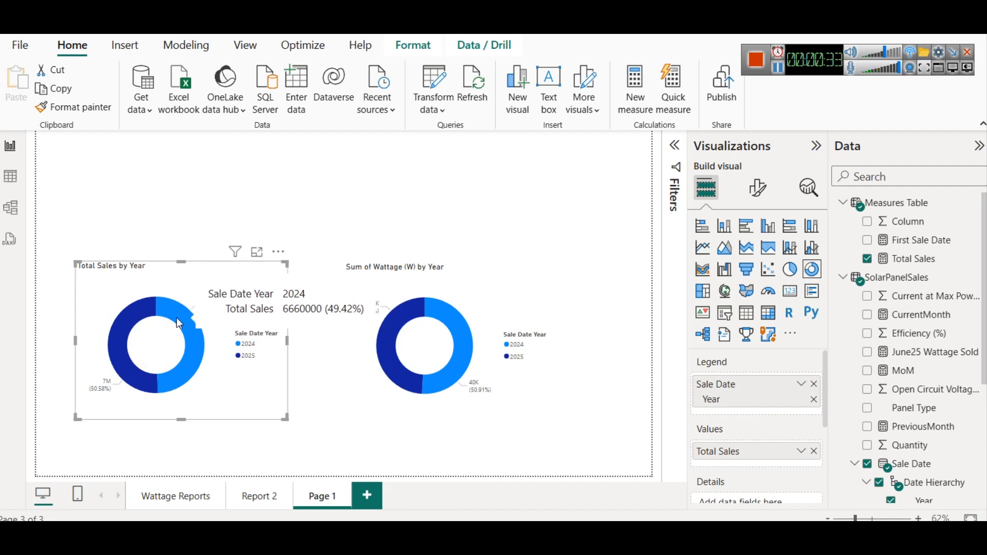
mouse_move(399, 535)
- Switch to Notepad, open a new tab and write the question "What is % of Sales in 2025 of total sales ?"
left_click(907, 473)
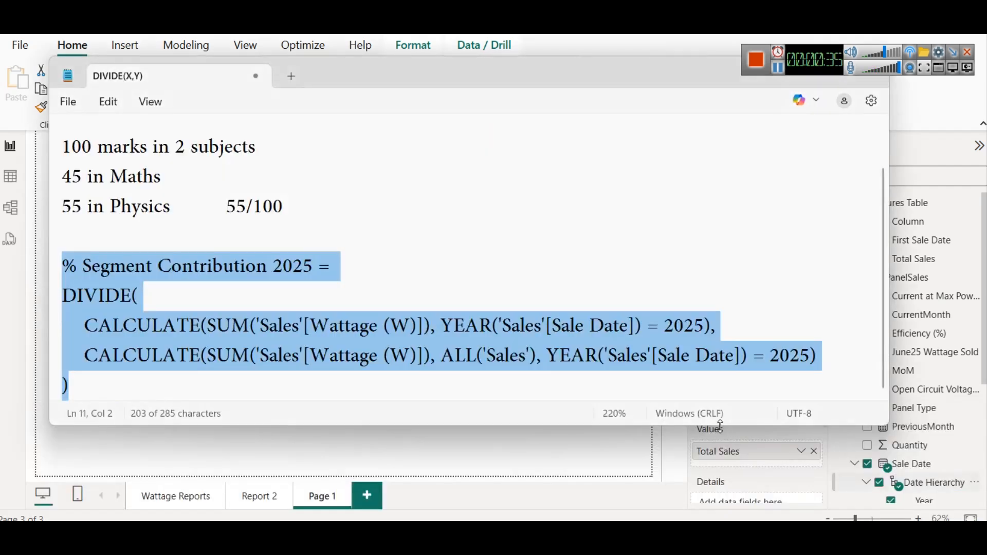
left_click(288, 75)
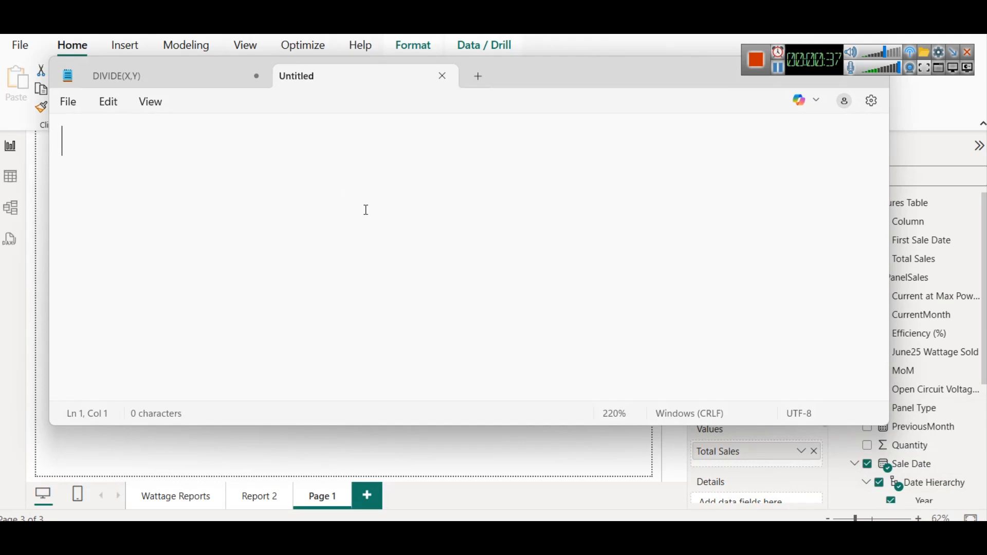
type("What i")
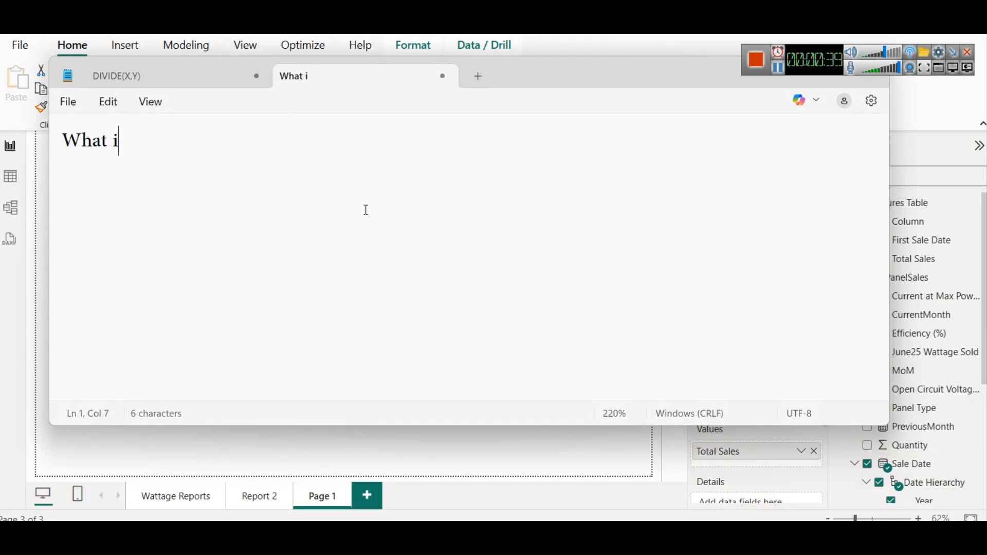
type("s %of S")
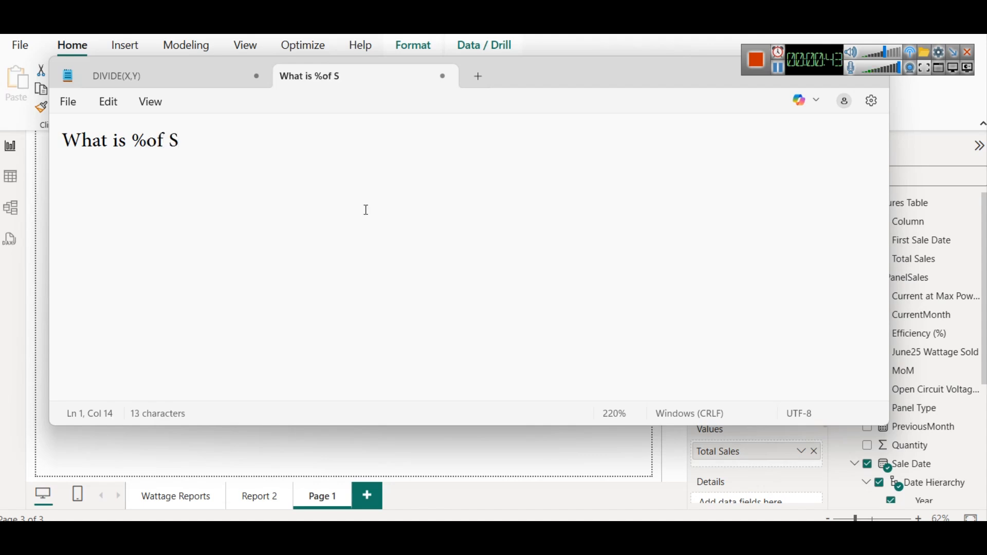
type("ales in 2025 f")
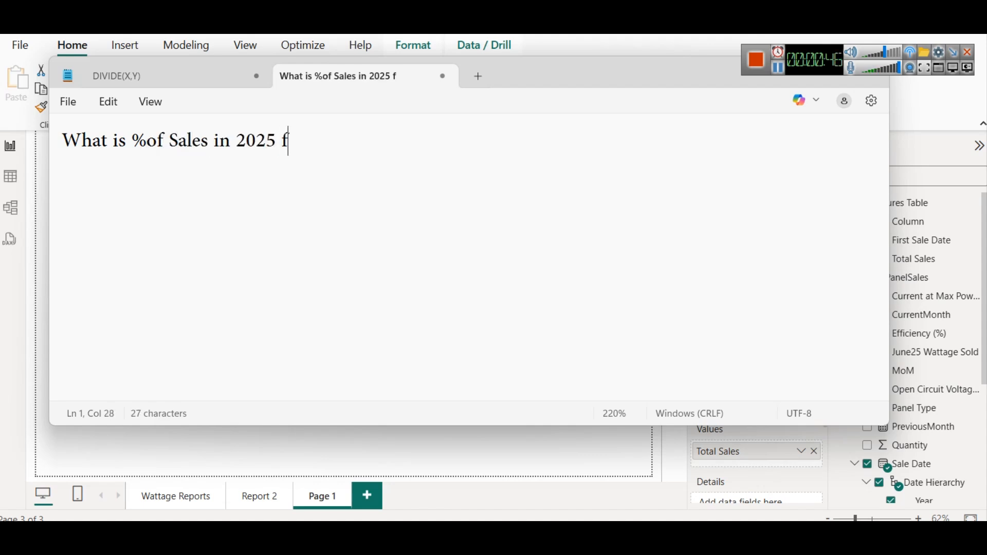
key("BackSpace")
type("of to")
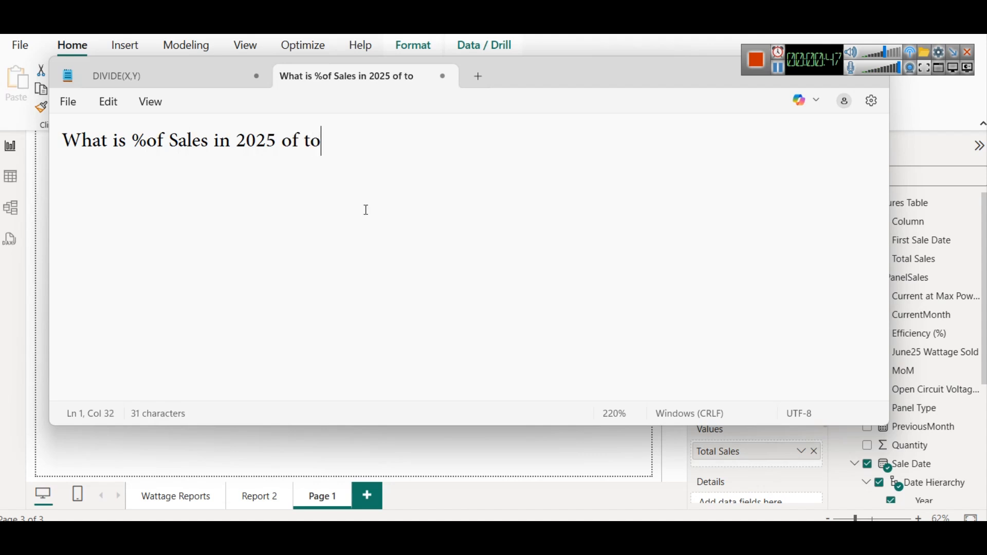
type("tal sales ?")
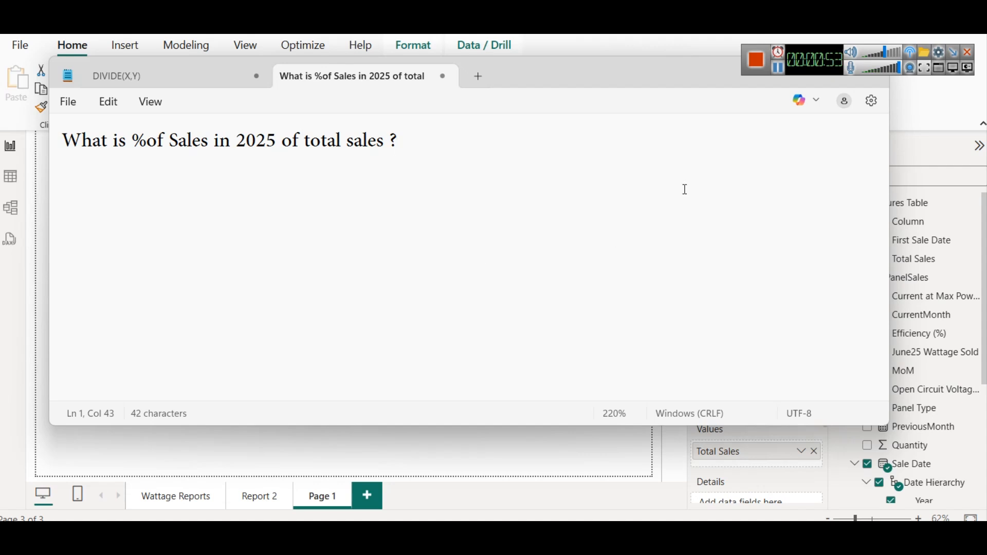
left_click(150, 140)
left_click(378, 189)
left_click(535, 182)
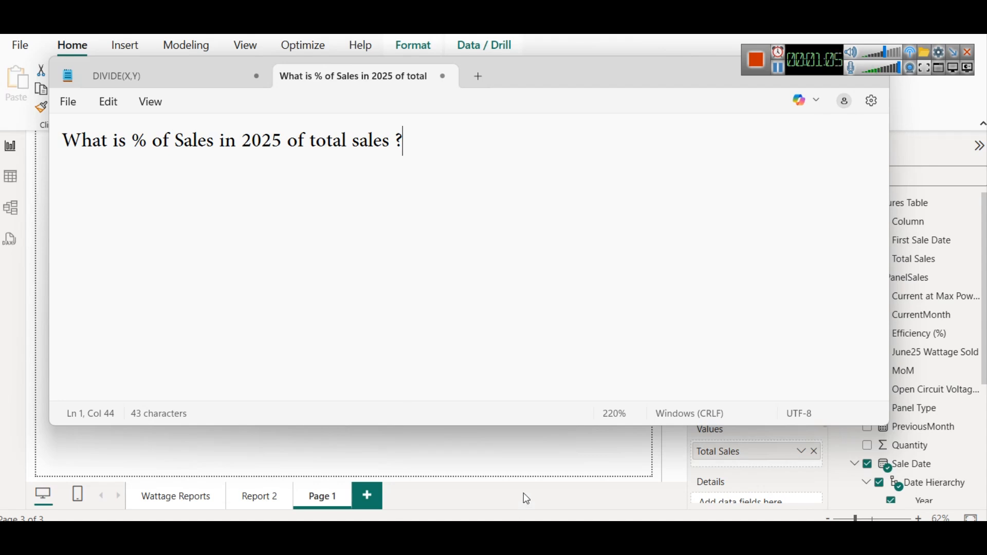
- Create a new measure in Measures Table named "% Sales of 2025" starting DIVIDE(CALCULATE(SUM(SolarPanelSales[Sales Amount (INR)])
left_click(624, 468)
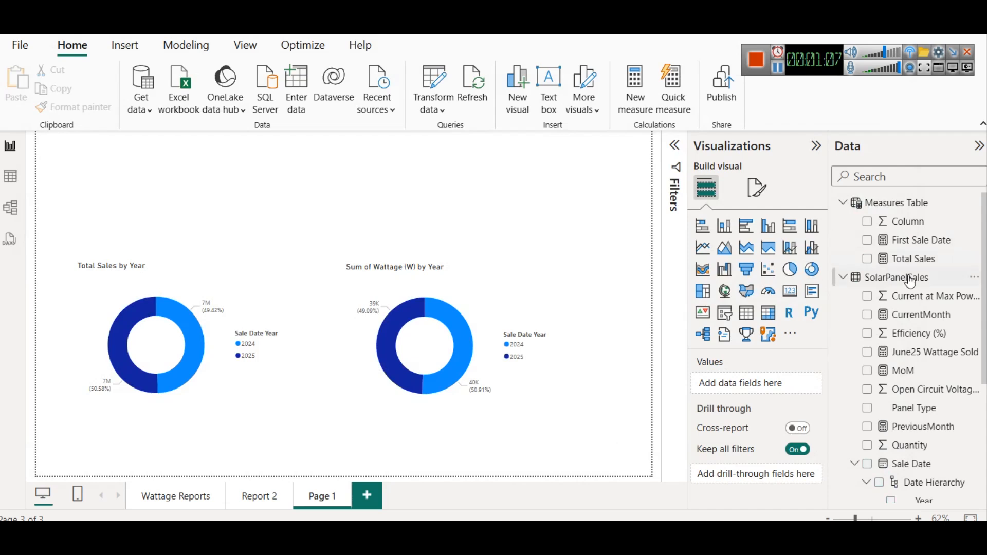
right_click(889, 210)
left_click(781, 234)
double_click(134, 143)
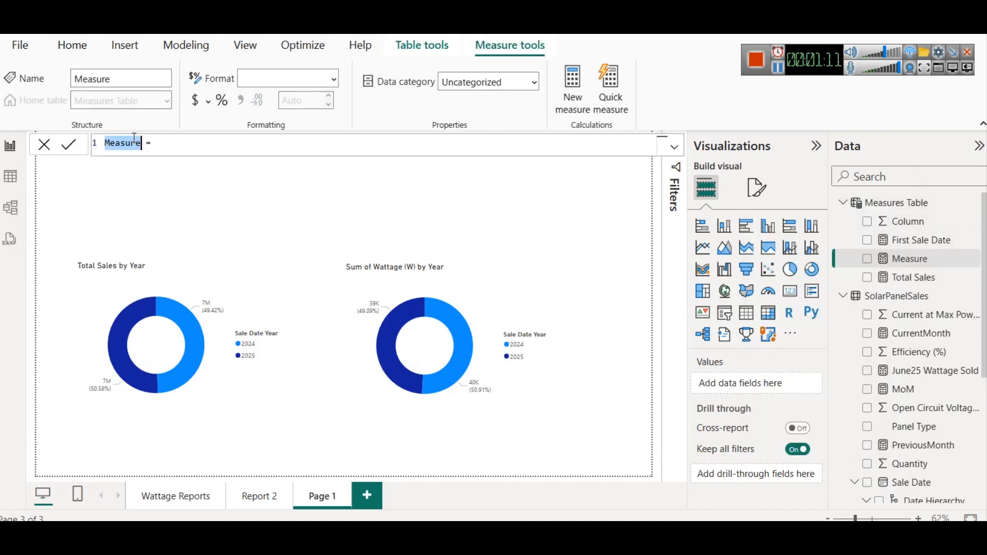
type("%")
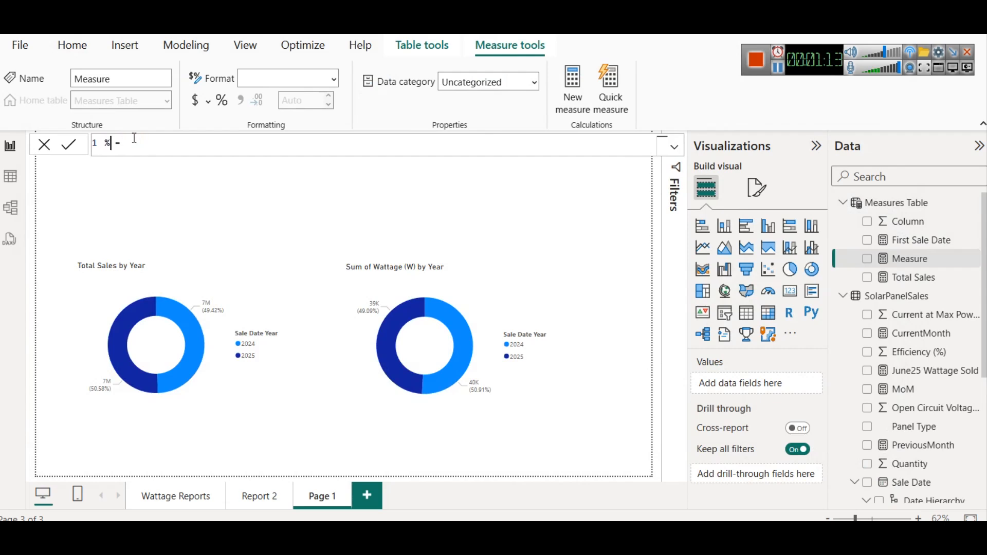
type(" Sales of 2025")
key("Right")
key("Right")
key("Right")
type("DIVIDE(")
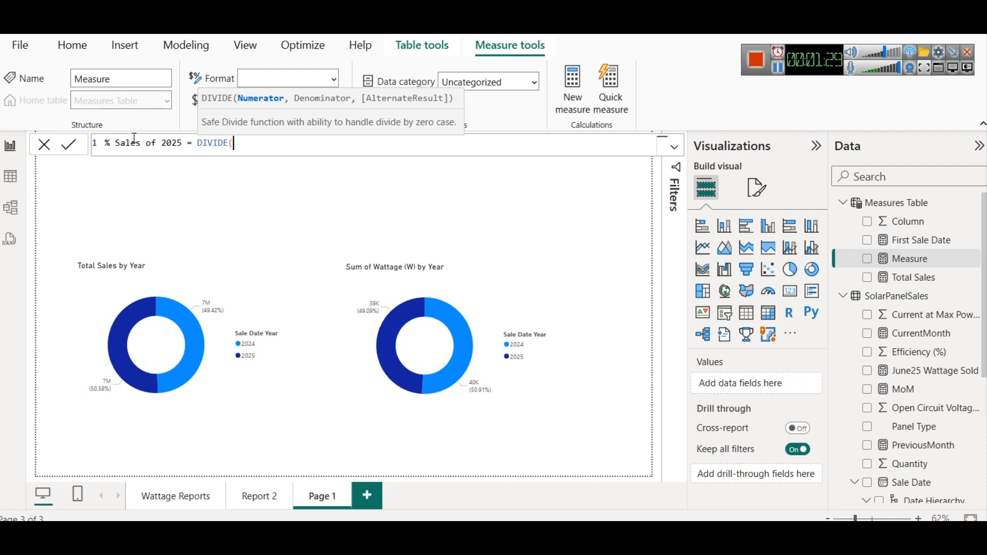
type("CALCULATE(")
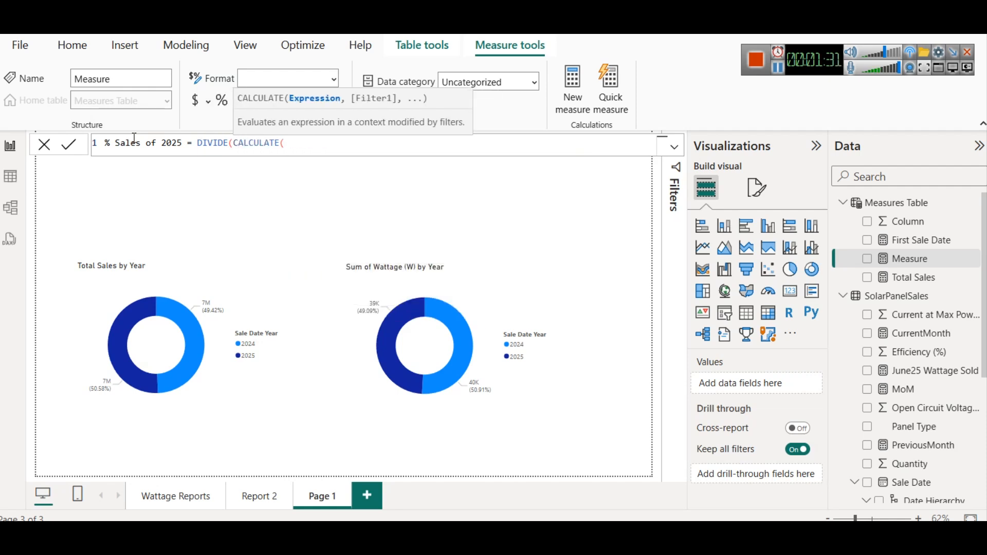
type("SUM(")
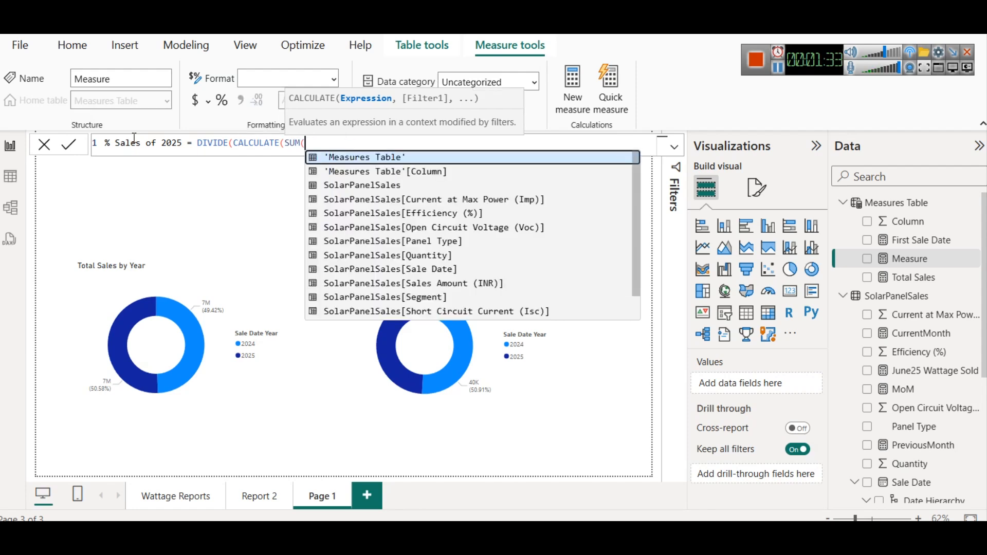
key("Down")
key("Down")
key("Down")
key("Down")
key("Down")
key("Down")
key("Down")
key("Down")
key("Down")
key("Tab")
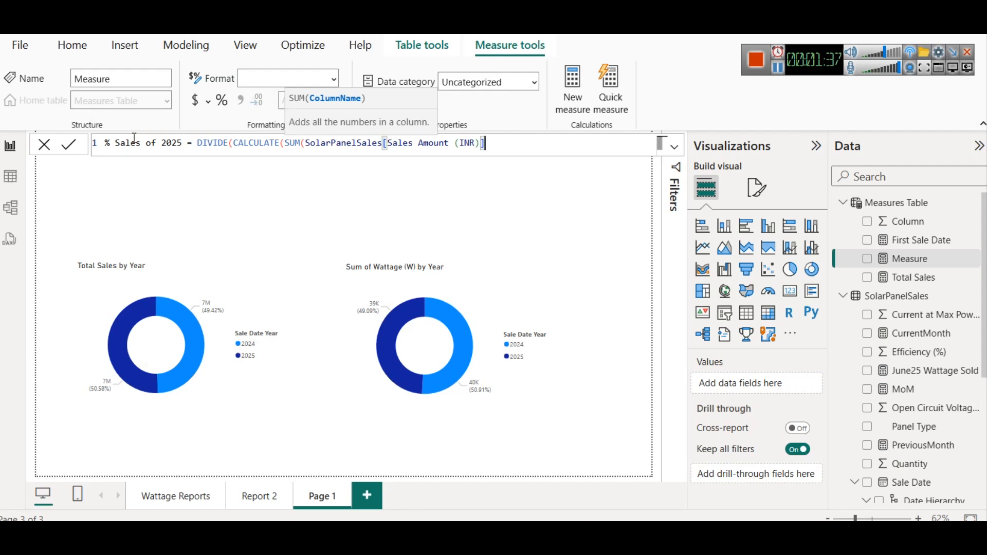
type(")")
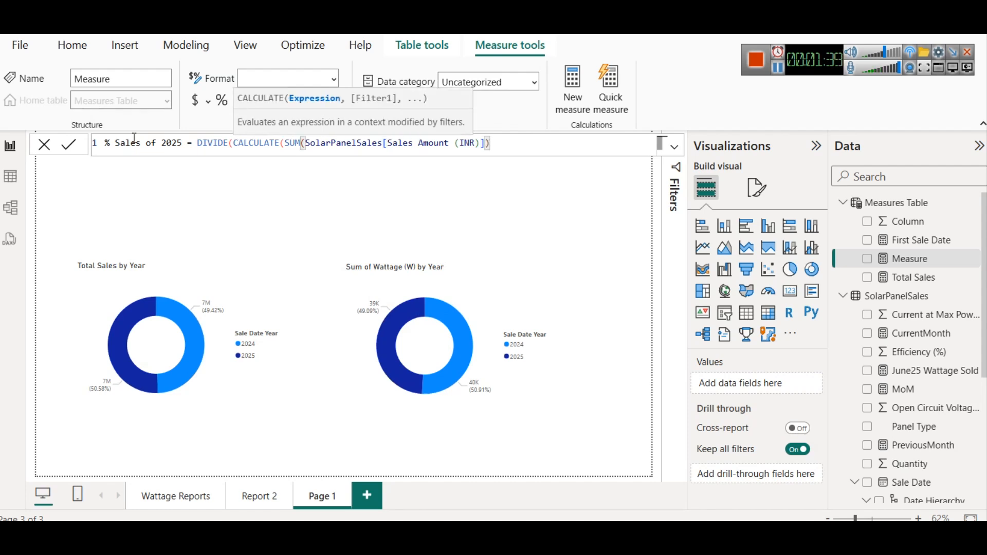
type(",")
- Add the filter YEAR(SolarPanelSales[Sale Date]) = 2025 to the CALCULATE part of the measure
key("BackSpace")
key("BackSpace")
type(", ")
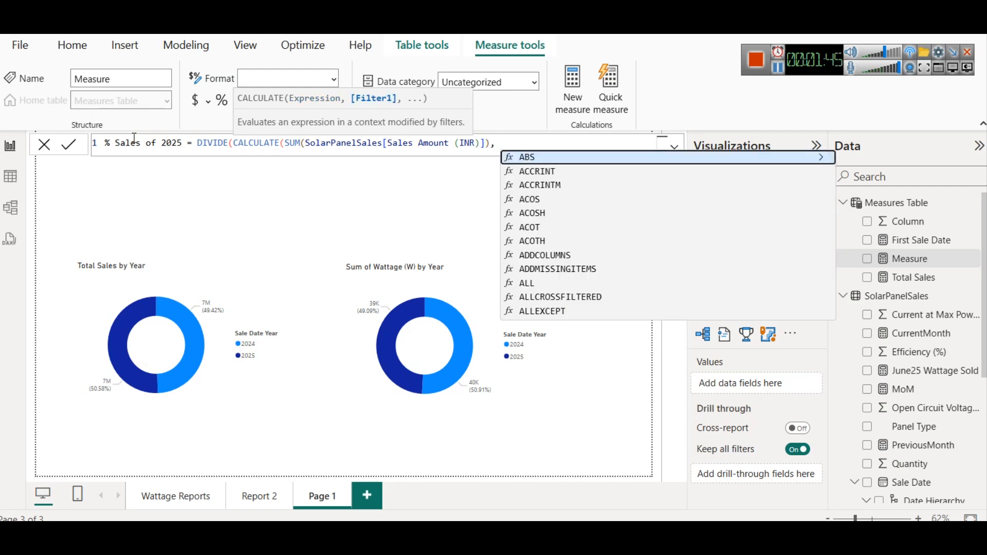
type("Y")
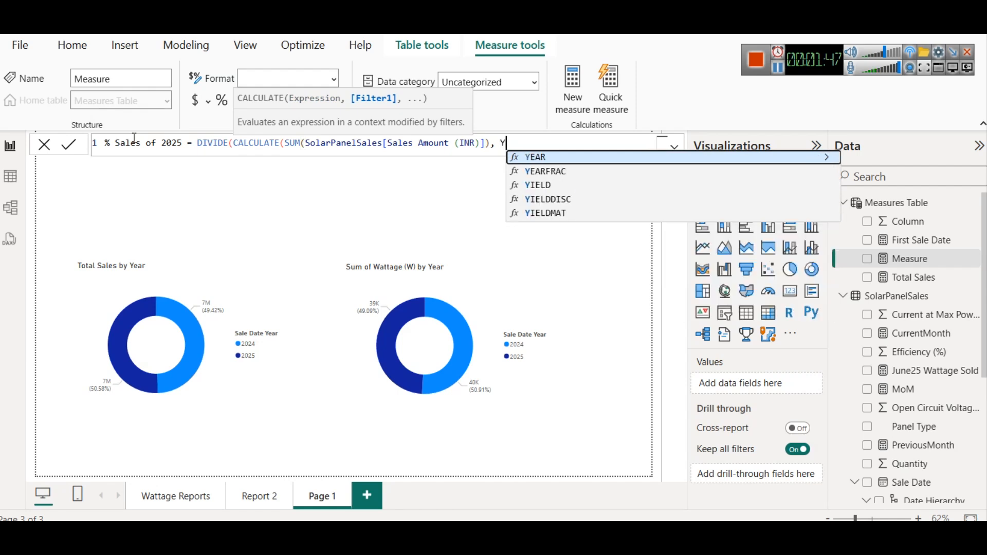
type("EAR(")
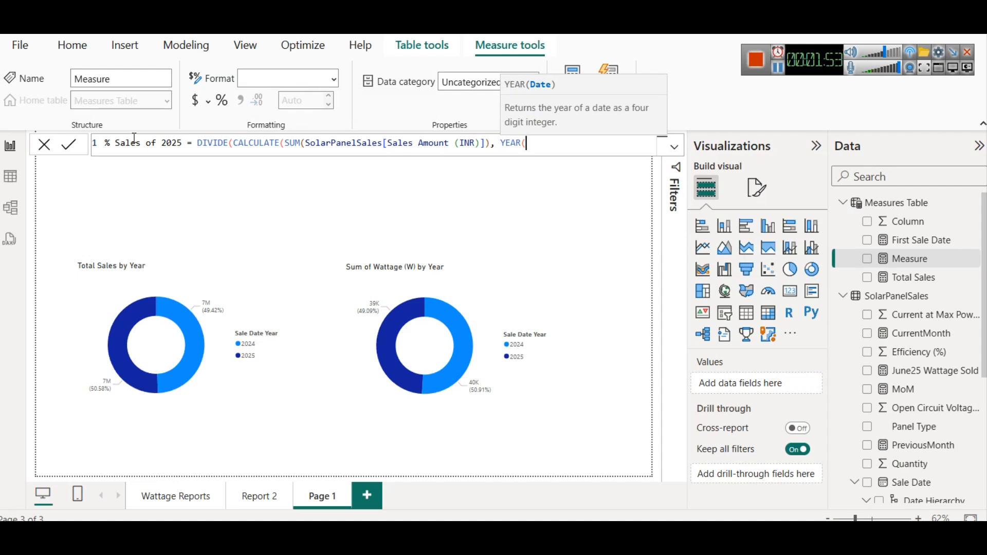
type("sale")
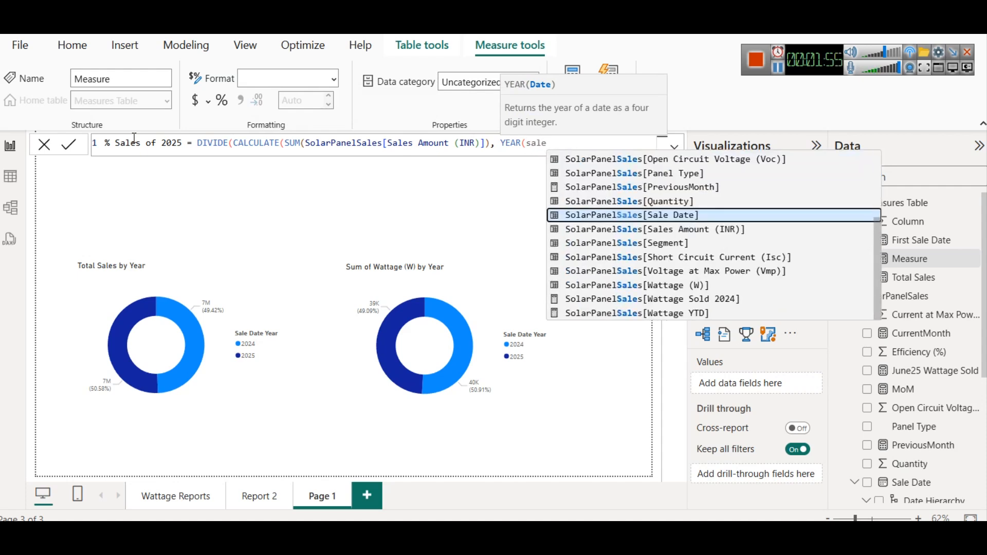
key("Tab")
type(") ")
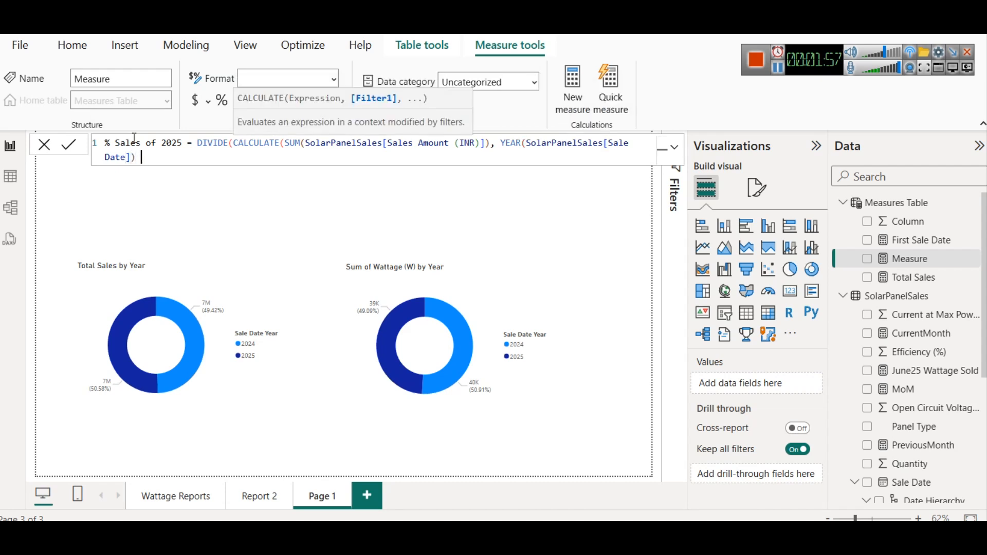
type("= 2025,")
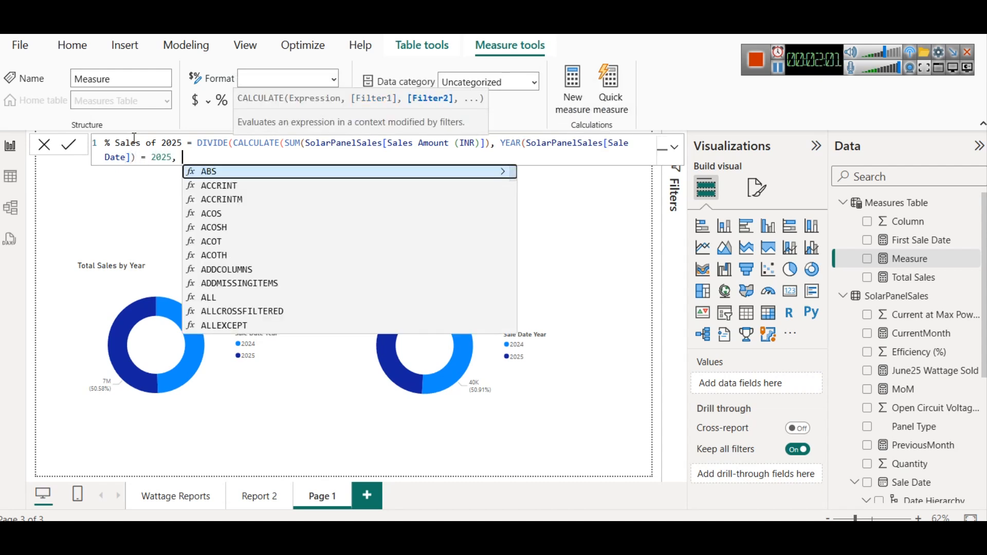
key("BackSpace")
key("Left")
key("shift+Up")
key("shift+Right")
key("shift+Right")
key("shift+Right")
key("shift+Right")
key("shift+Right")
key("shift+Right")
key("shift+Right")
key("shift+Right")
key("shift+Right")
key("shift+Right")
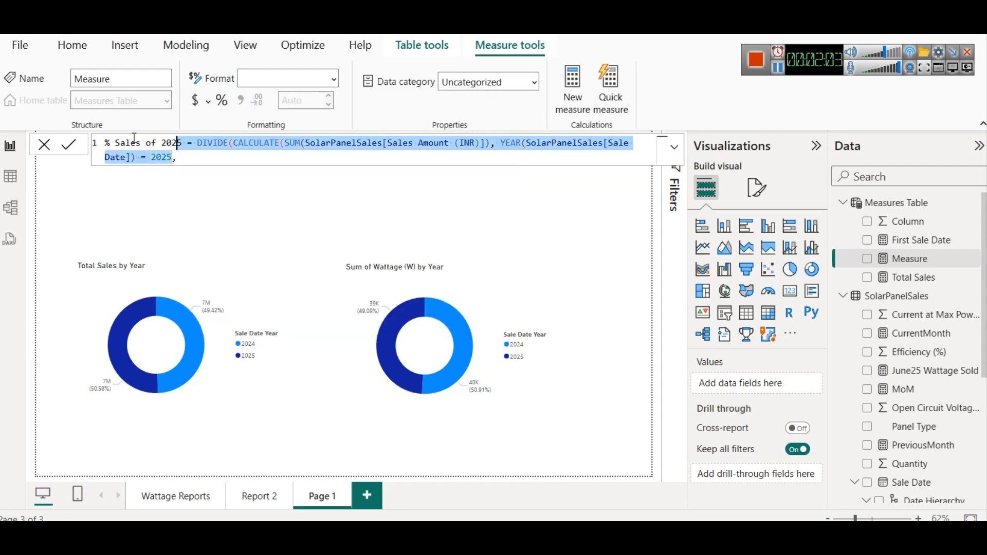
key("shift+Right")
key("shift+Right")
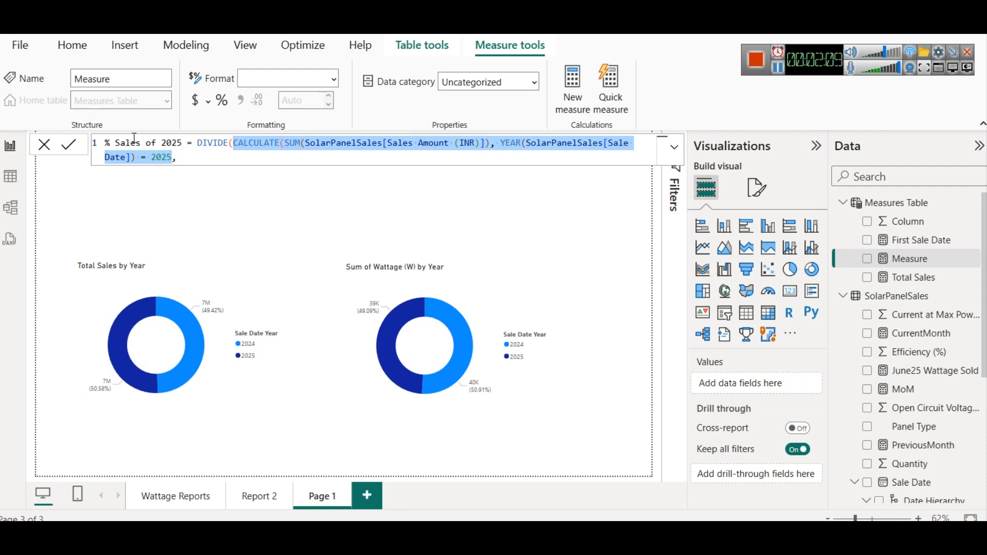
key("End")
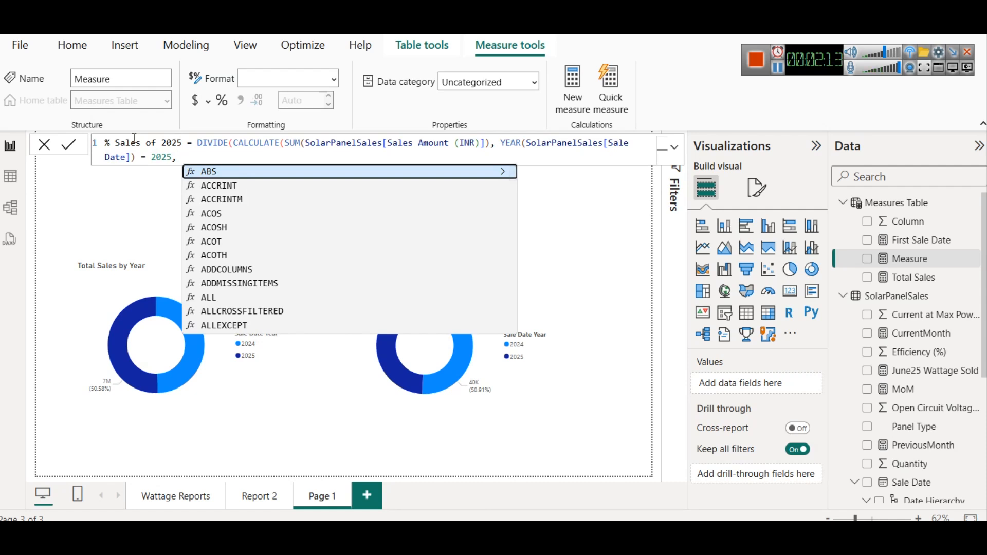
- Use [Total Sales] as the DIVIDE denominator, close the formula and try to commit the measure
type("SUM")
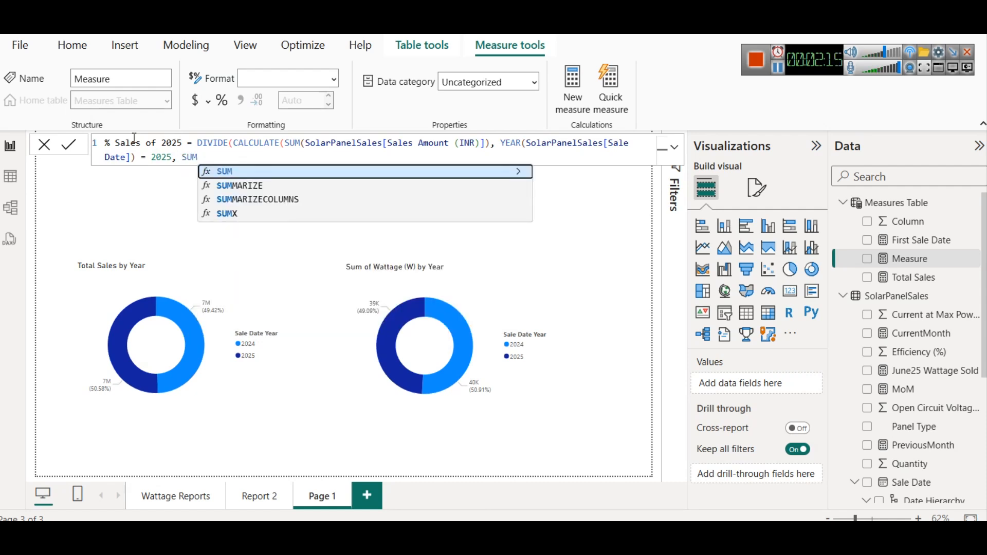
type("(")
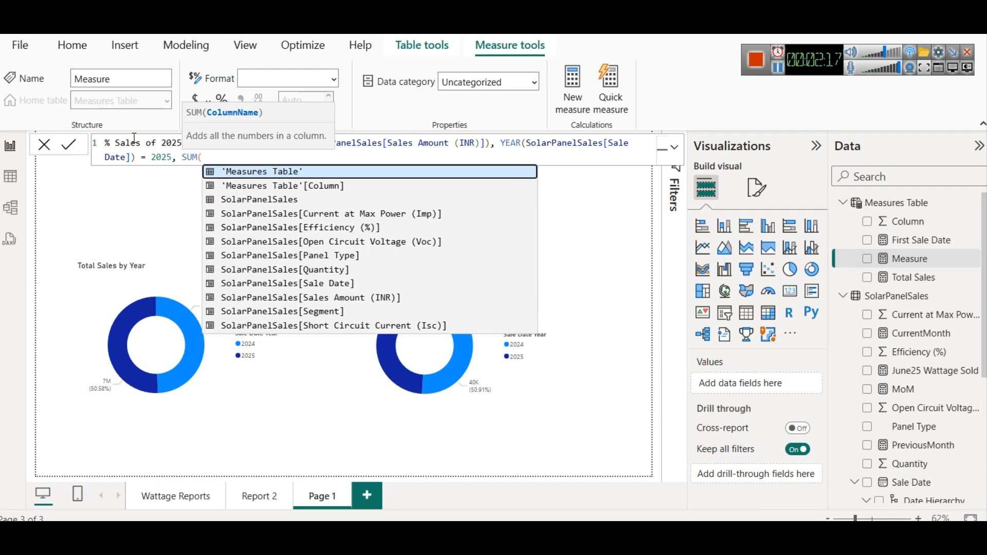
key("BackSpace")
key("BackSpace")
key("BackSpace")
key("BackSpace")
type("Tot")
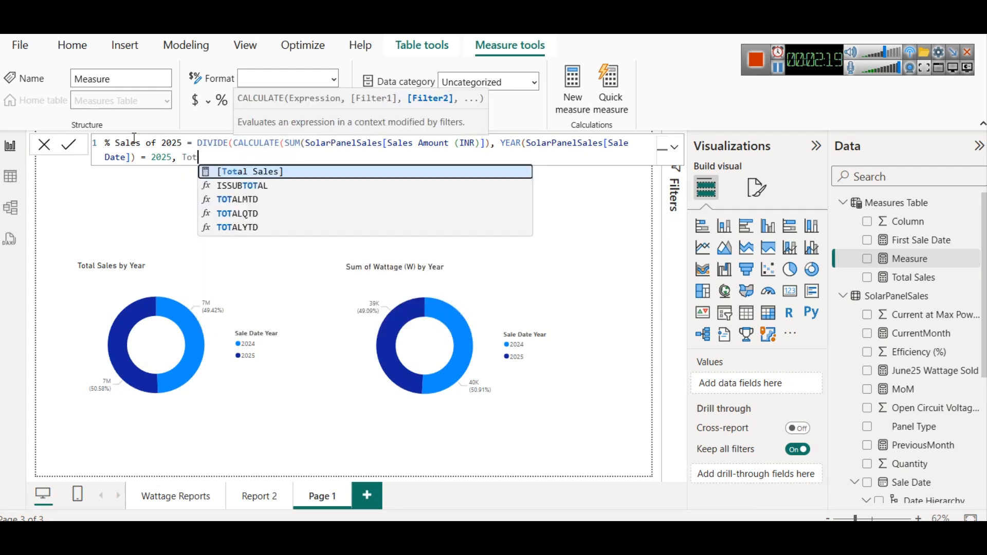
key("Tab")
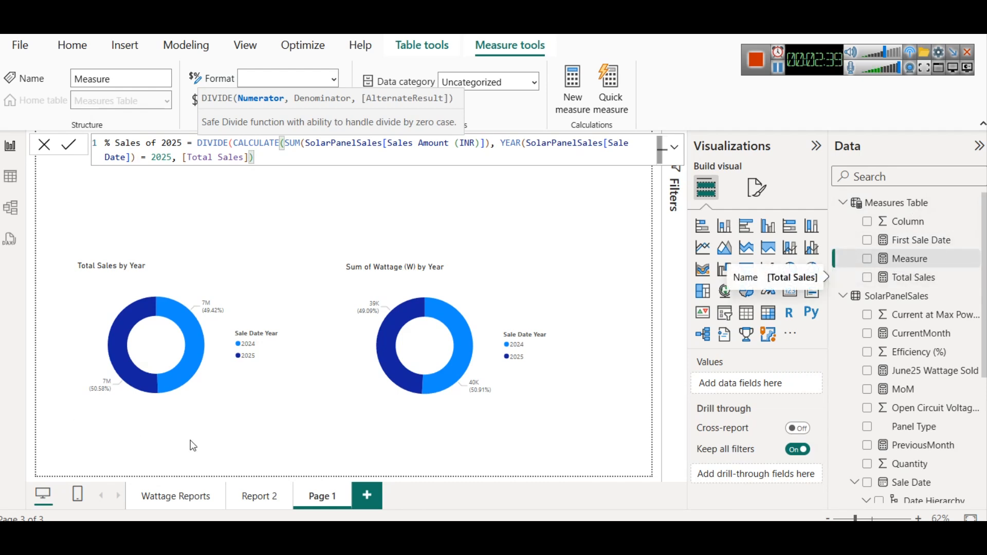
type(")")
key("Return")
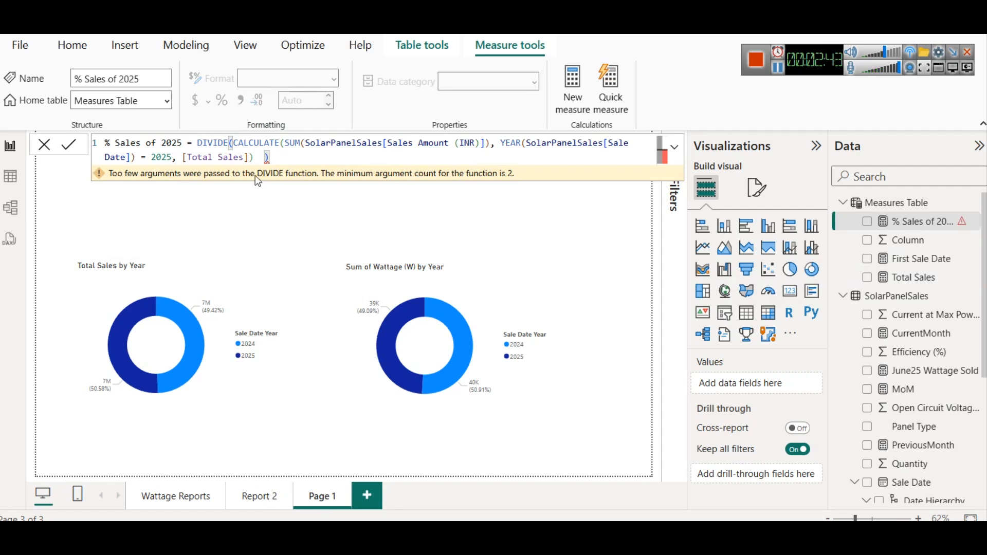
- Correct the closing parentheses in the % Sales of 2025 formula and commit the measure
mouse_move(257, 181)
left_click(266, 159)
key("BackSpace")
key("BackSpace")
type(")")
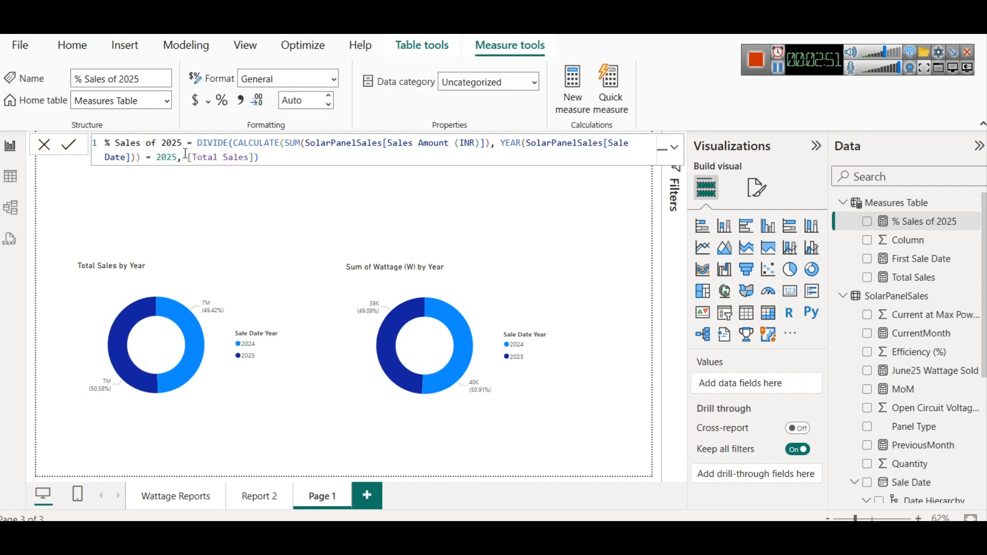
left_click_drag(185, 155, 254, 155)
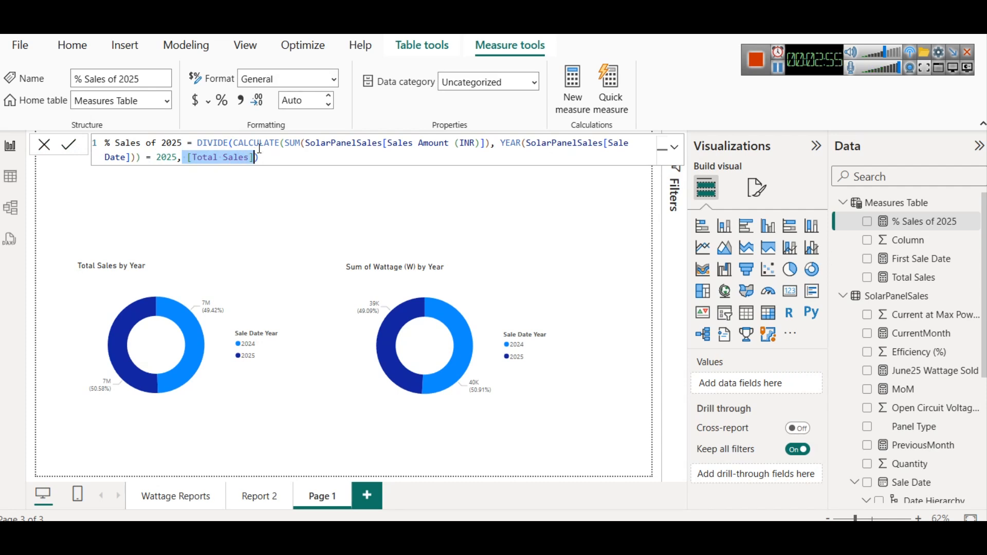
left_click_drag(234, 143, 177, 160)
left_click(91, 146)
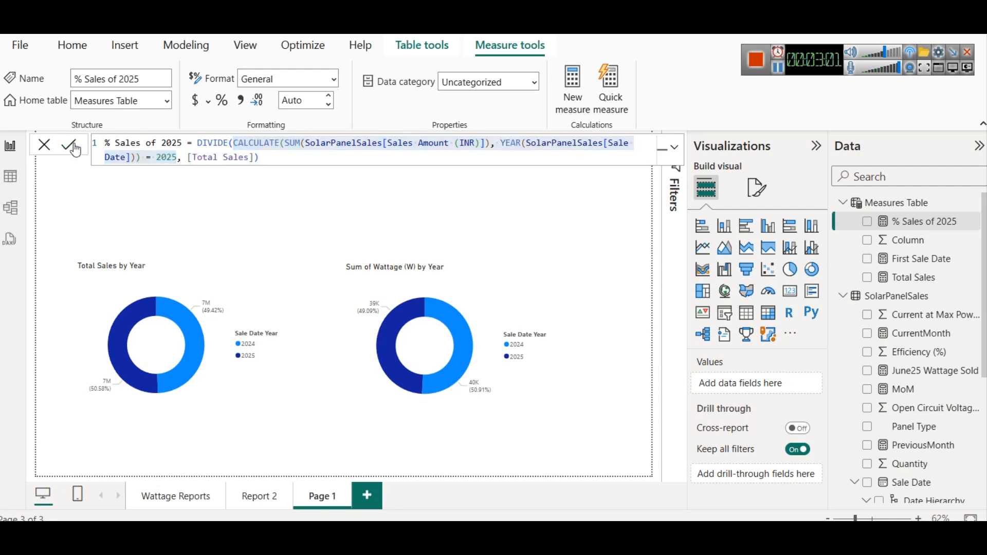
- Add a card visual to Page 1 showing the % Sales of 2025 measure
left_click(247, 235)
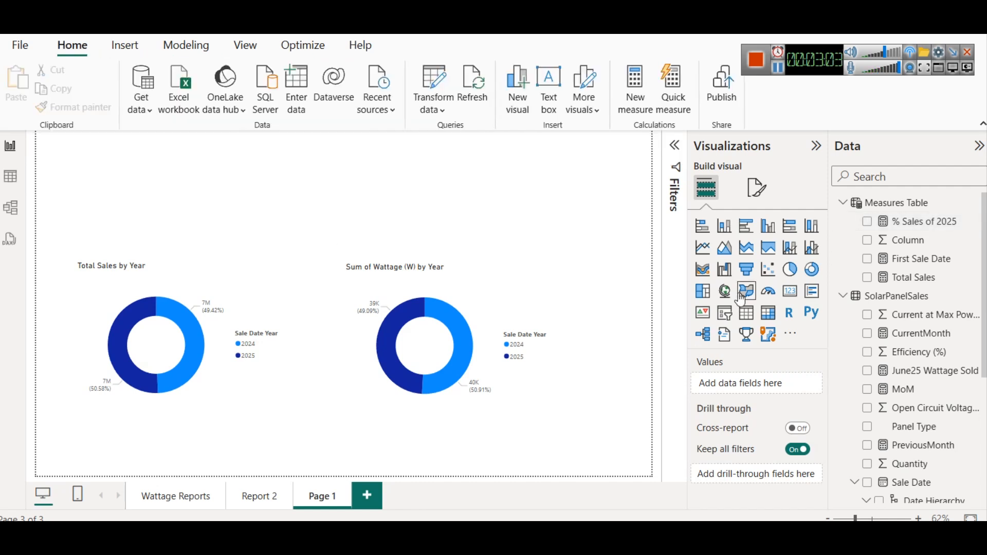
left_click(806, 298)
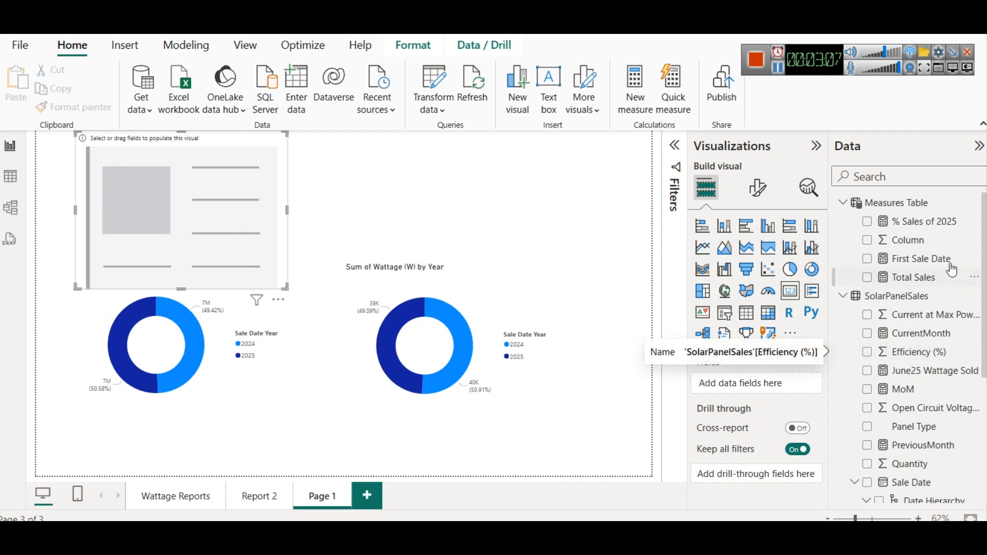
left_click_drag(930, 222, 212, 205)
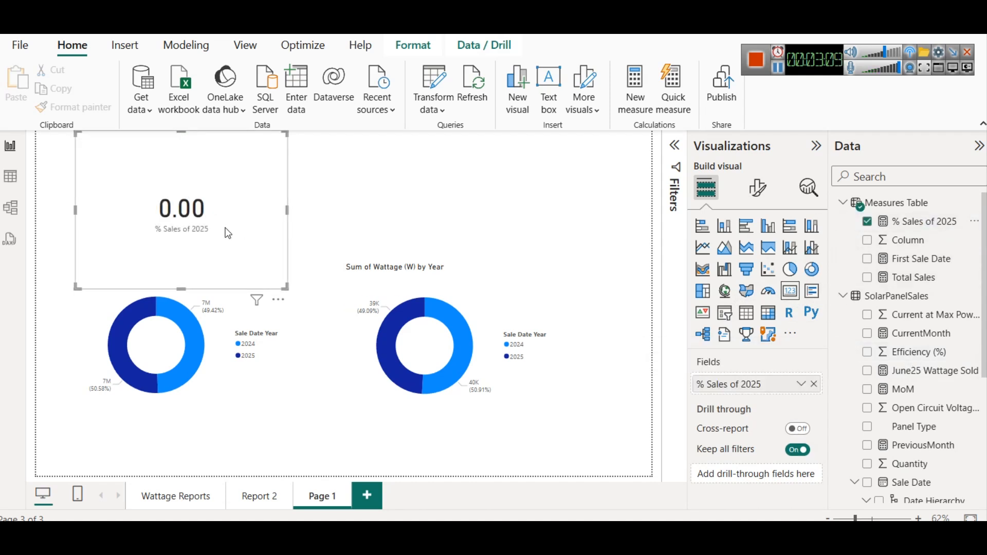
- Set the display units of the % Sales of 2025 card's callout value to None
left_click(758, 188)
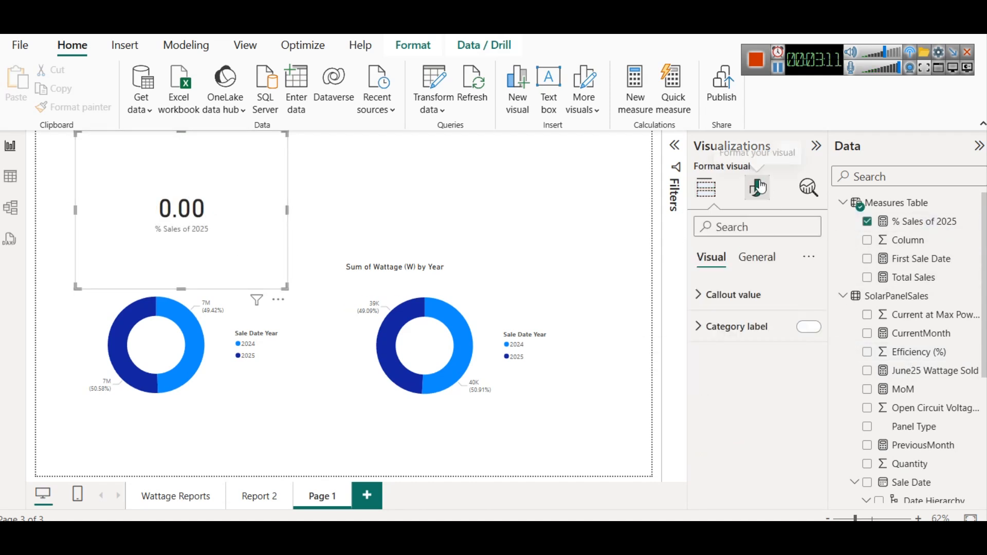
left_click(760, 304)
scroll(760, 399, "down", 3)
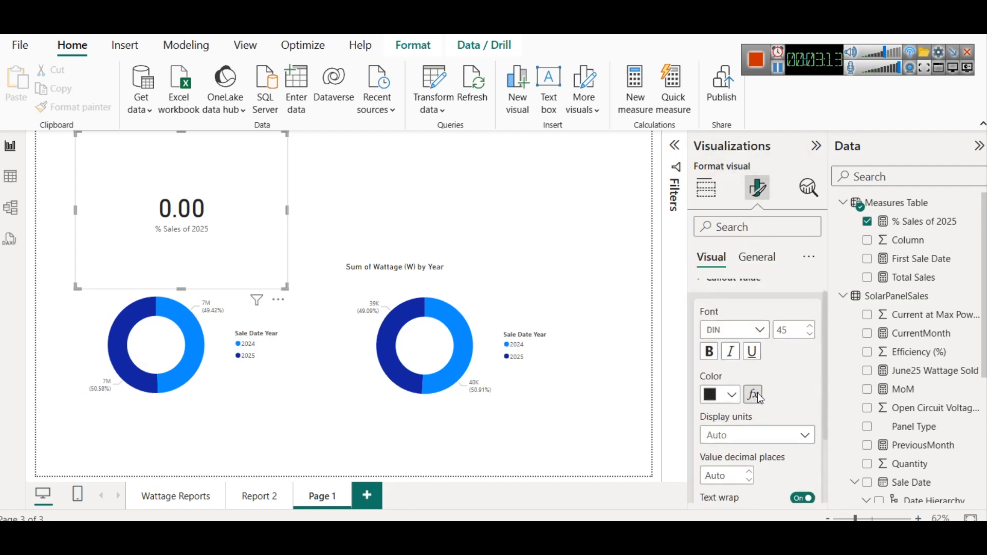
scroll(760, 399, "up", 2)
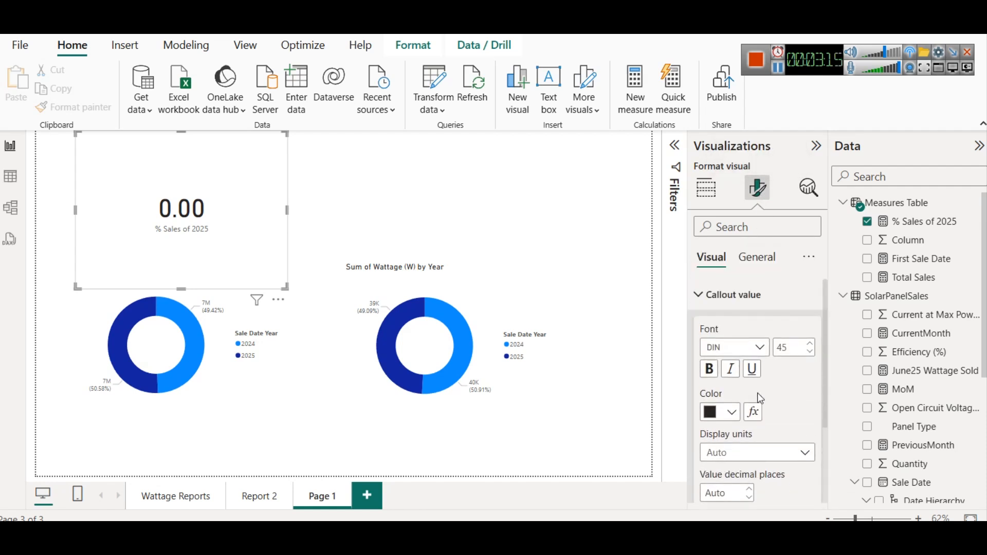
scroll(751, 394, "down", 3)
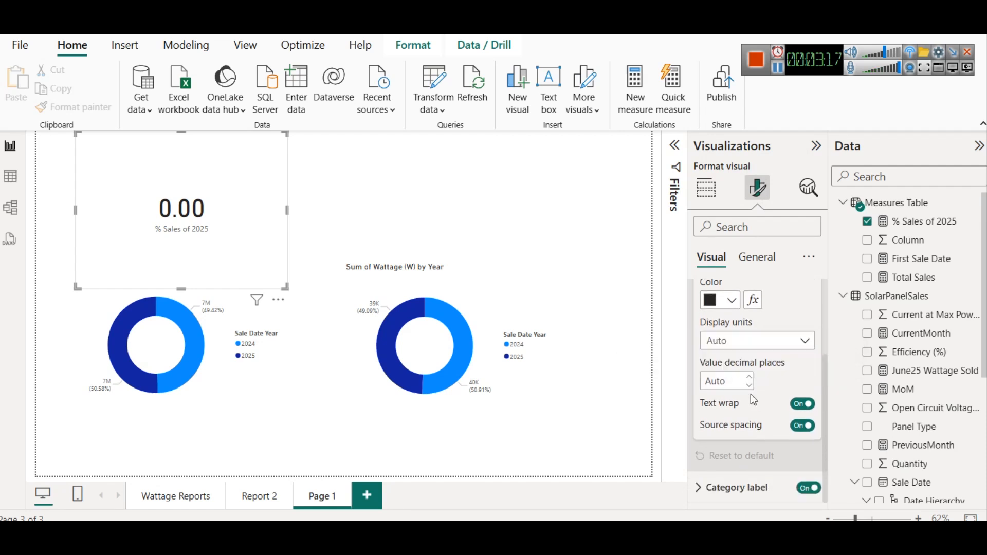
scroll(754, 399, "up", 3)
scroll(743, 388, "down", 2)
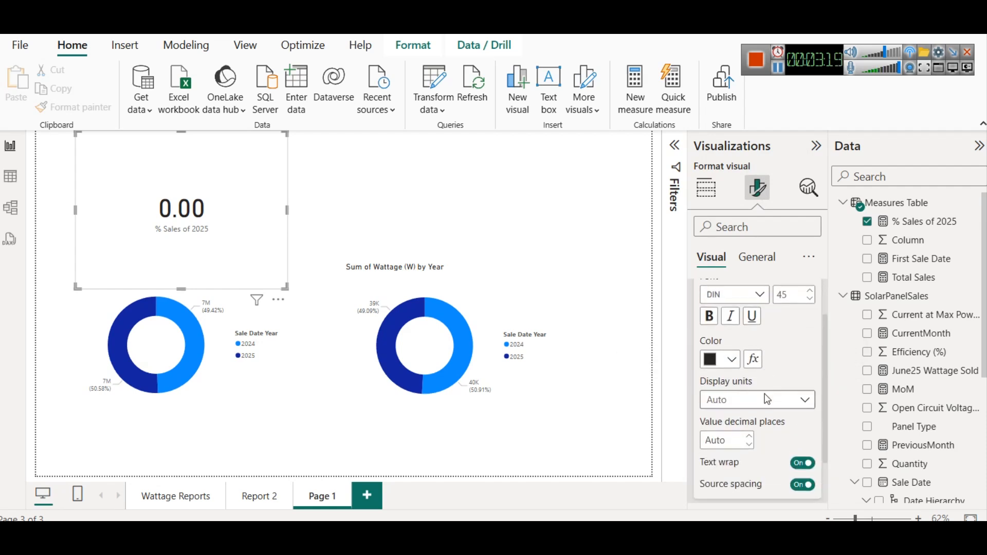
left_click(742, 388)
left_click(720, 411)
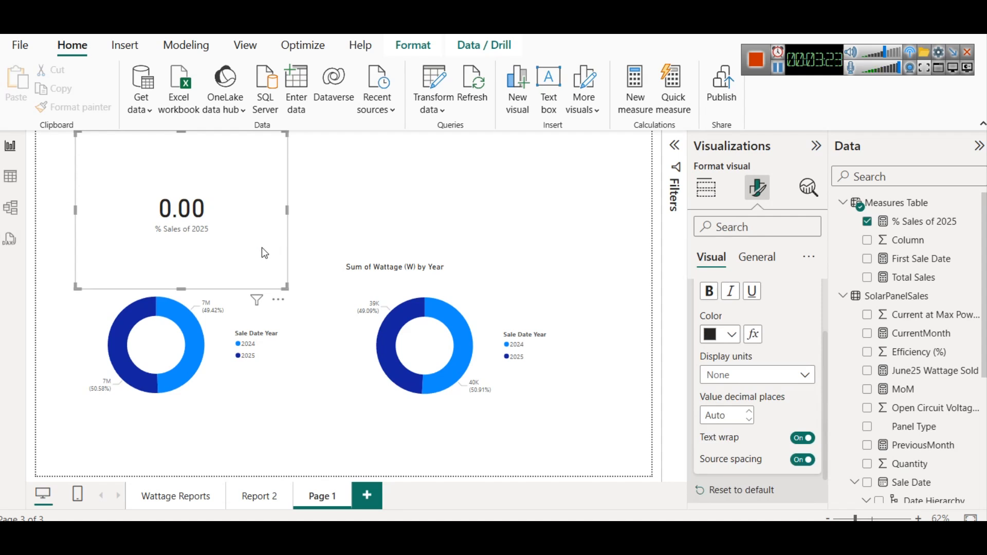
- Look over the Revenue EDA report on Report 2 and return to Page 1
left_click(154, 339)
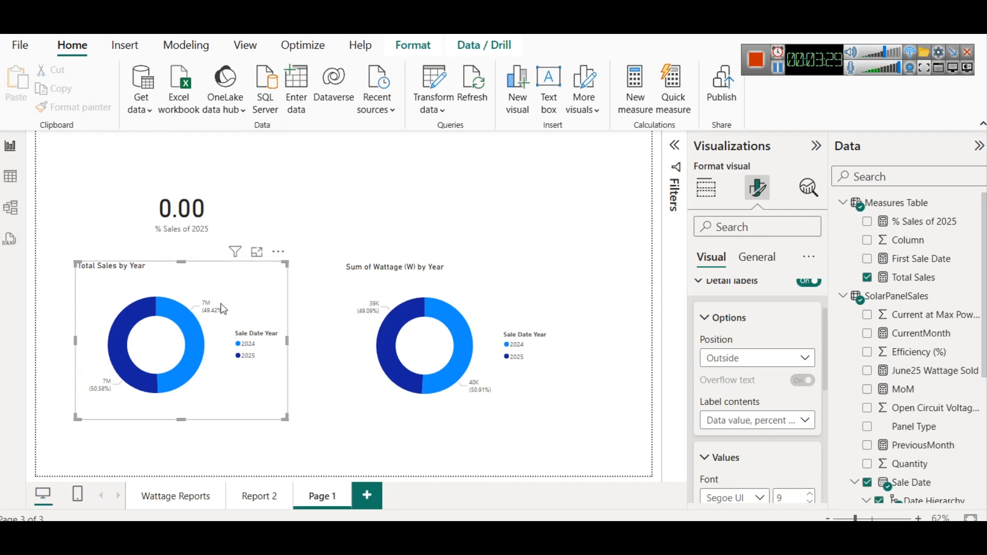
left_click(240, 488)
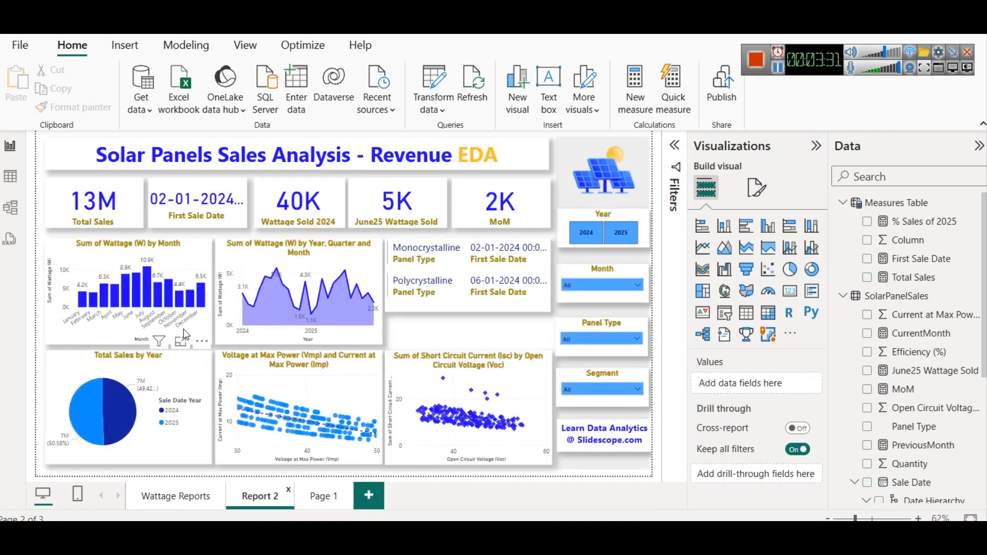
left_click(323, 497)
- Narrow the % Sales of 2025 card and move it up to the top-left corner of Page 1
left_click(287, 199)
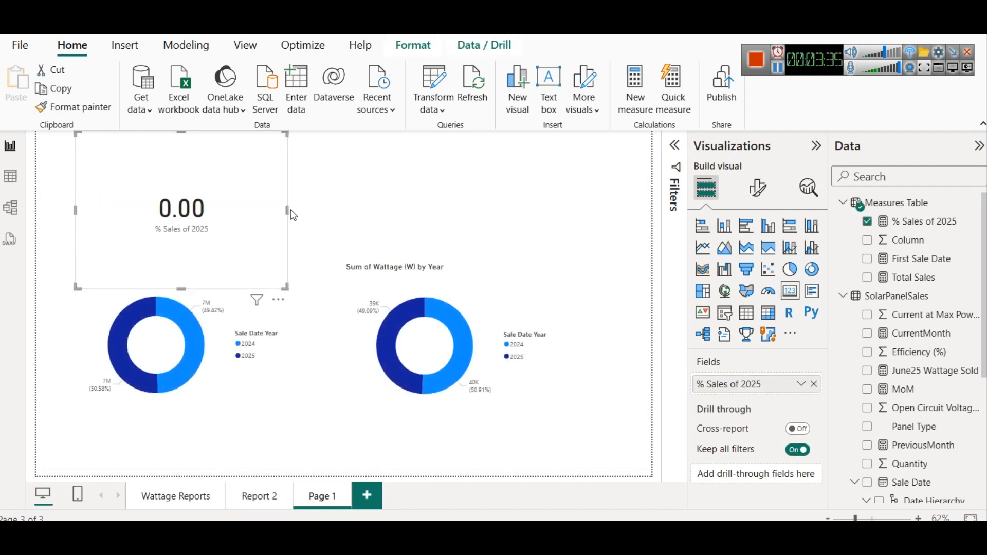
left_click_drag(291, 210, 239, 210)
left_click_drag(160, 291, 172, 216)
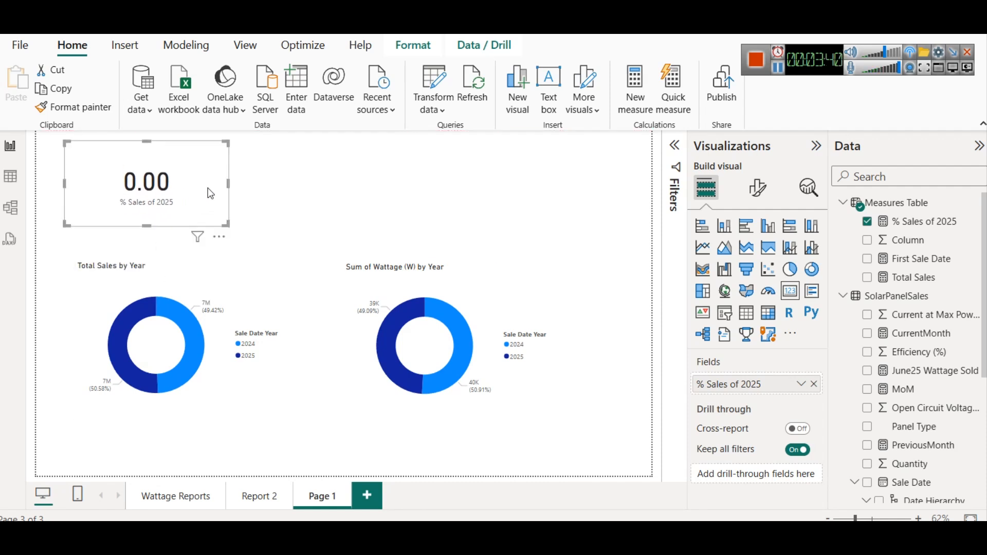
- Copy the CALCULATE expression from % Sales of 2025 into a new measure in the Measures Table
left_click(929, 224)
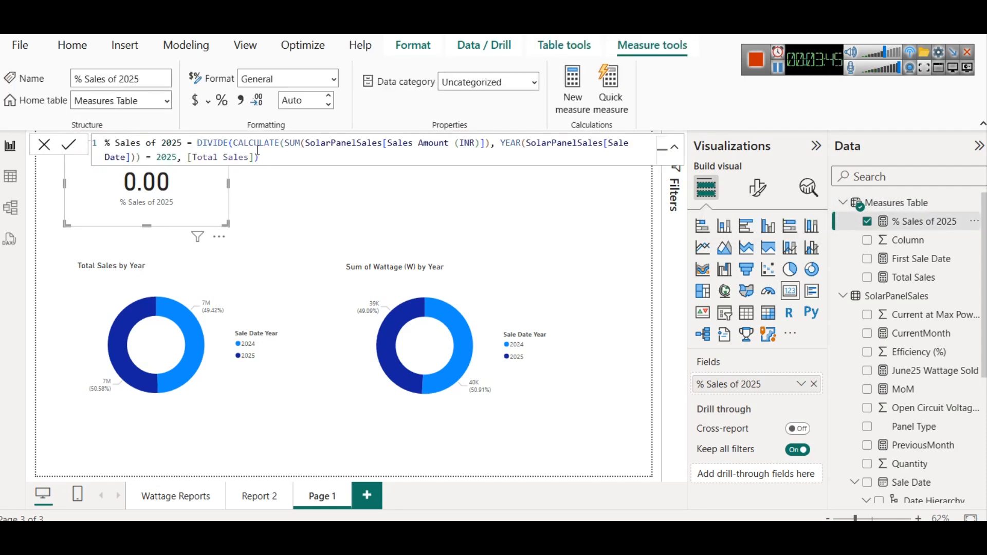
left_click_drag(234, 144, 176, 158)
key("ctrl+c")
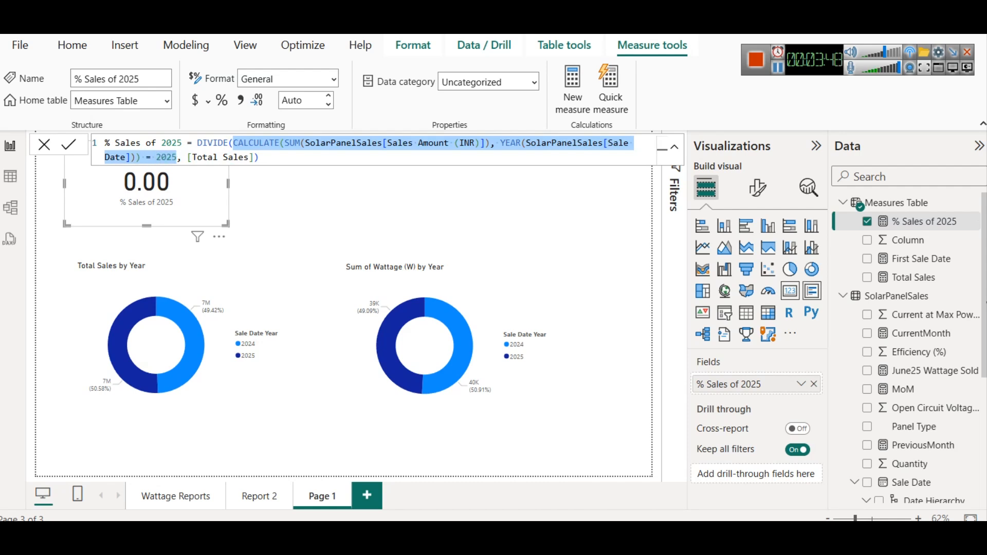
right_click(896, 209)
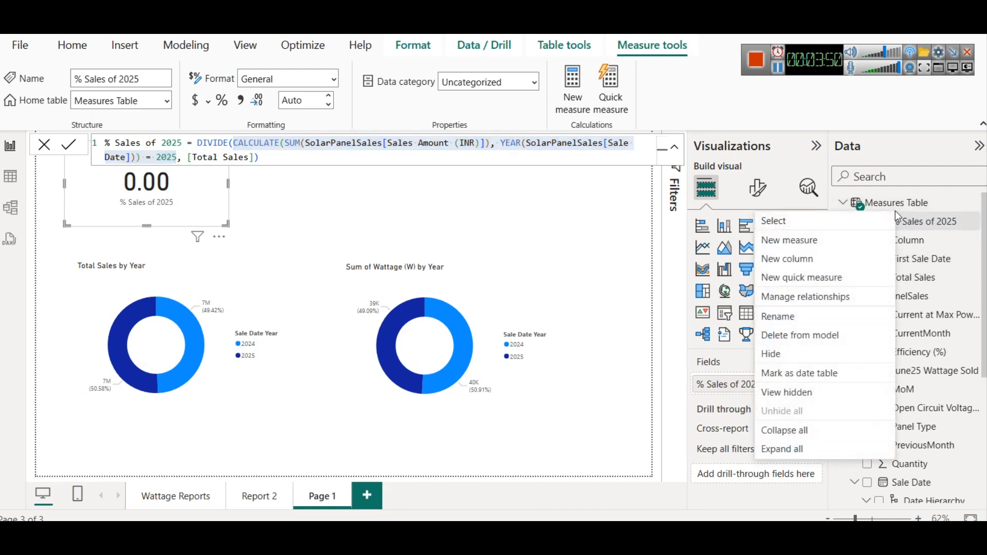
left_click(817, 231)
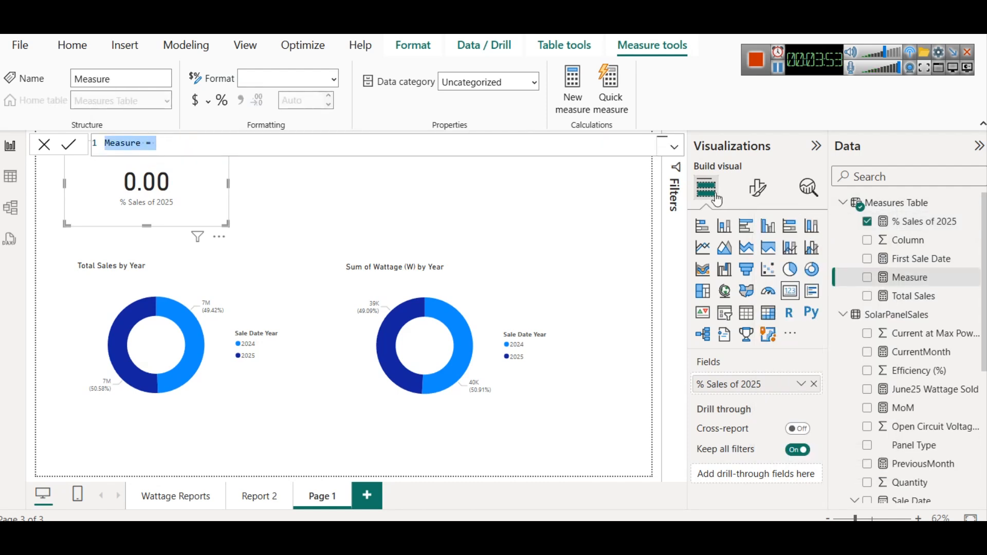
key("ctrl+a")
key("ctrl+v")
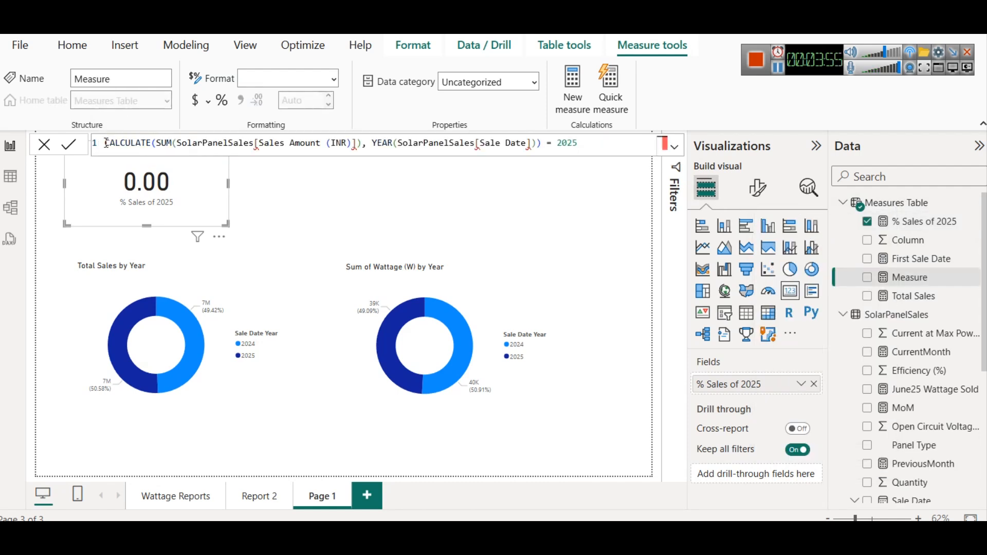
- Name the new measure 2025 Sales by adding the name before the pasted CALCULATE expression
left_click(106, 144)
type("2025")
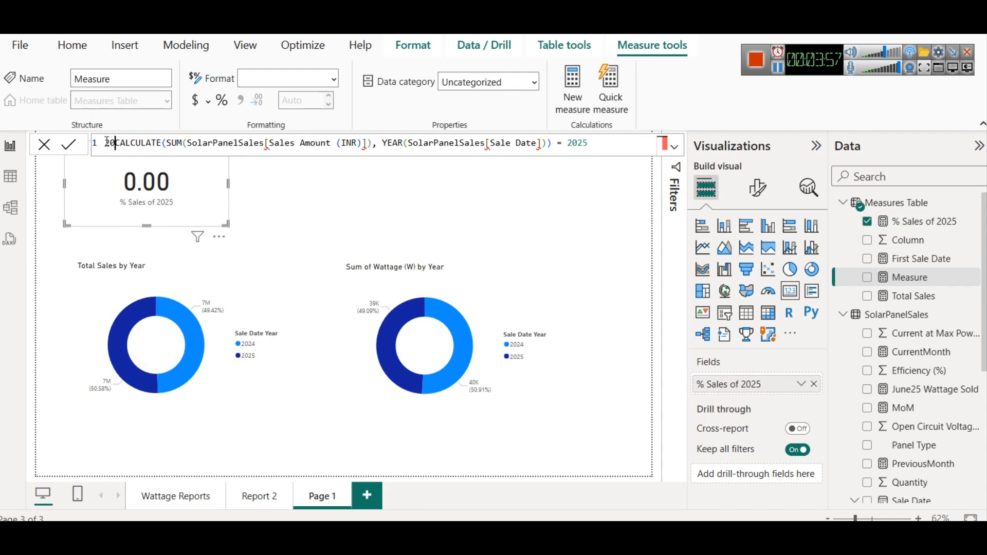
type(" Sales ")
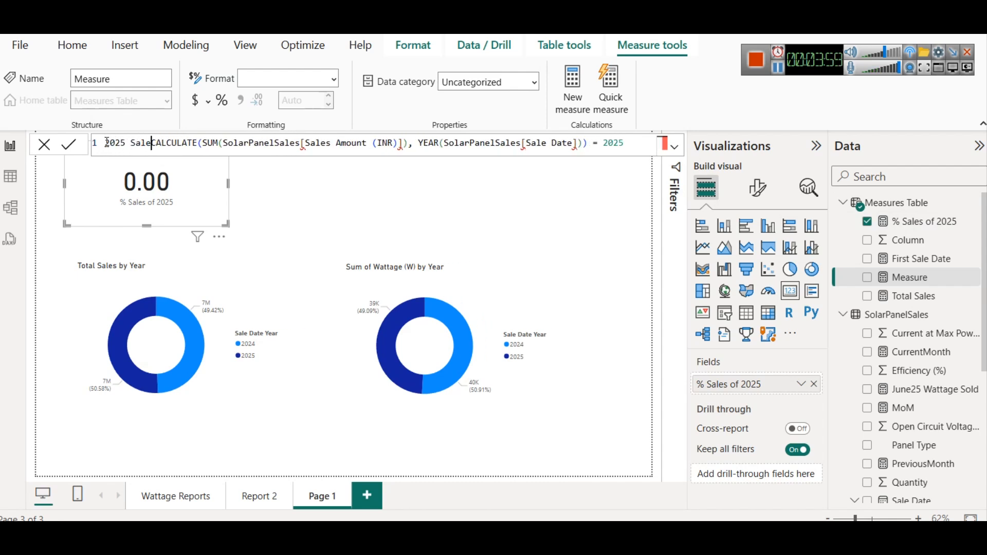
type("=")
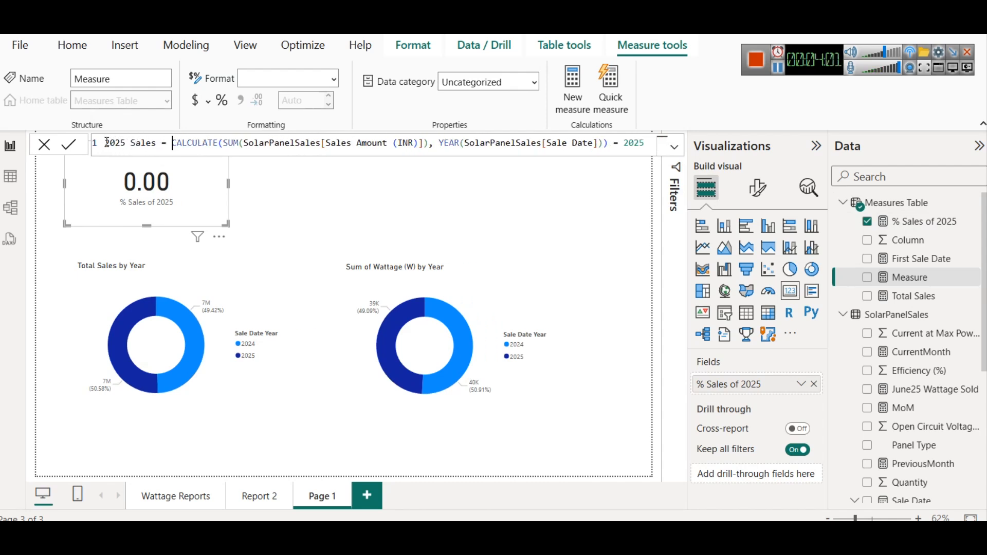
- Correct the closing parentheses of the 2025 Sales formula so CALCULATE closes after 2025, and commit it
left_click(610, 142)
key("Right")
key("Right")
key("Right")
key("Right")
key("Right")
key("Right")
key("Right")
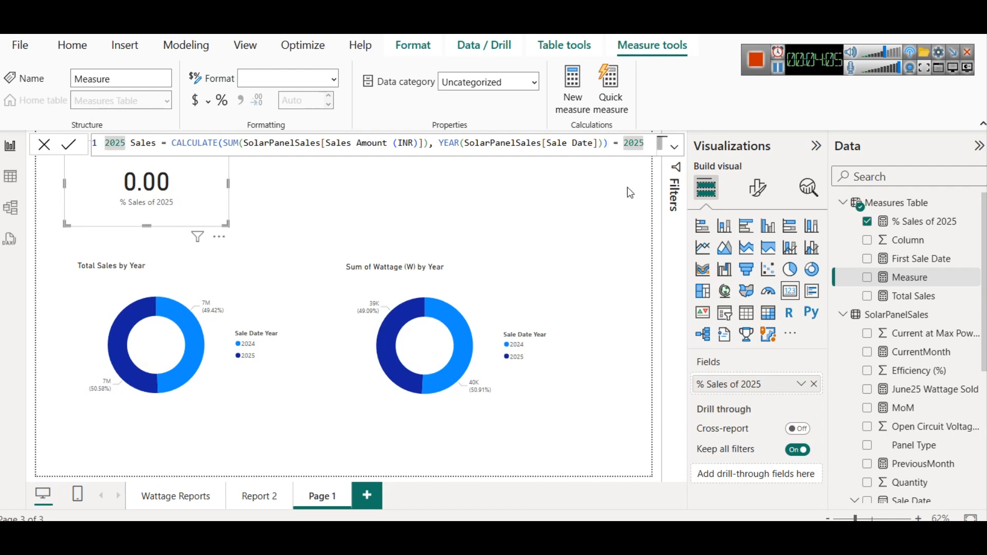
type(")")
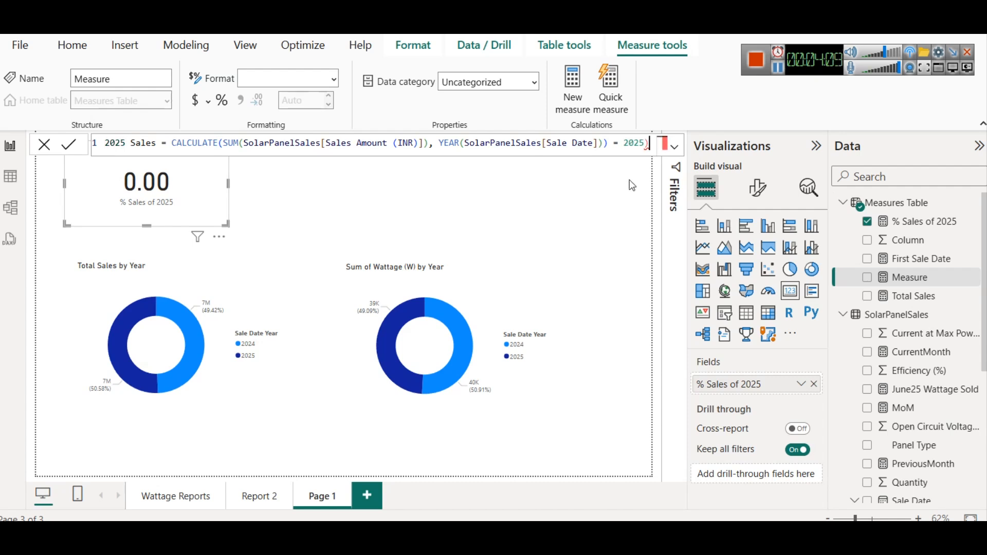
left_click(609, 144)
key("BackSpace")
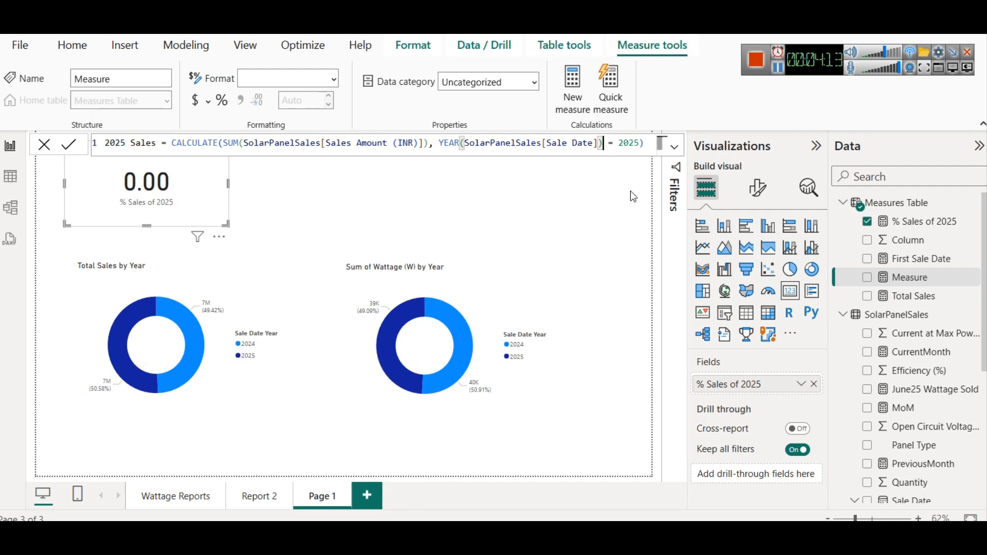
left_click(645, 155)
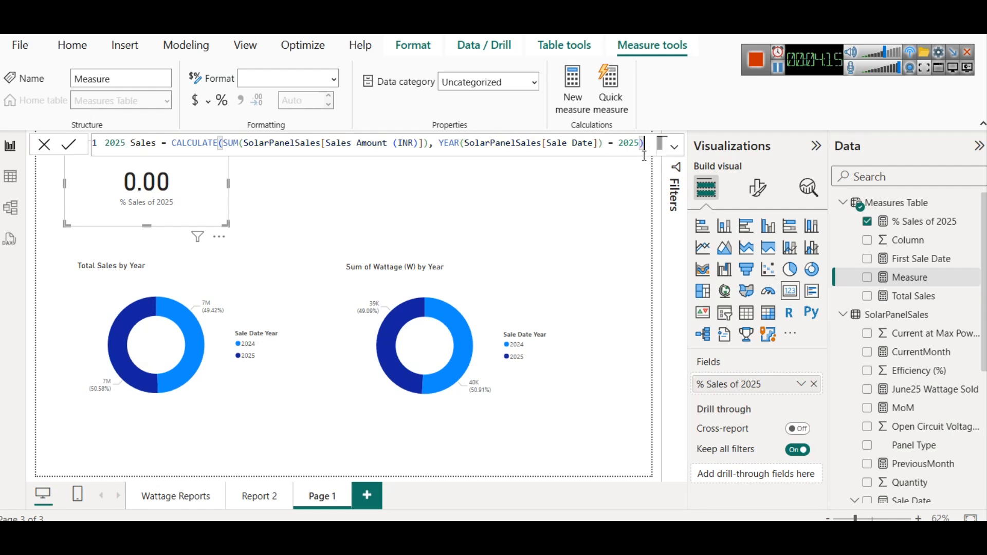
left_click(72, 146)
left_click(303, 196)
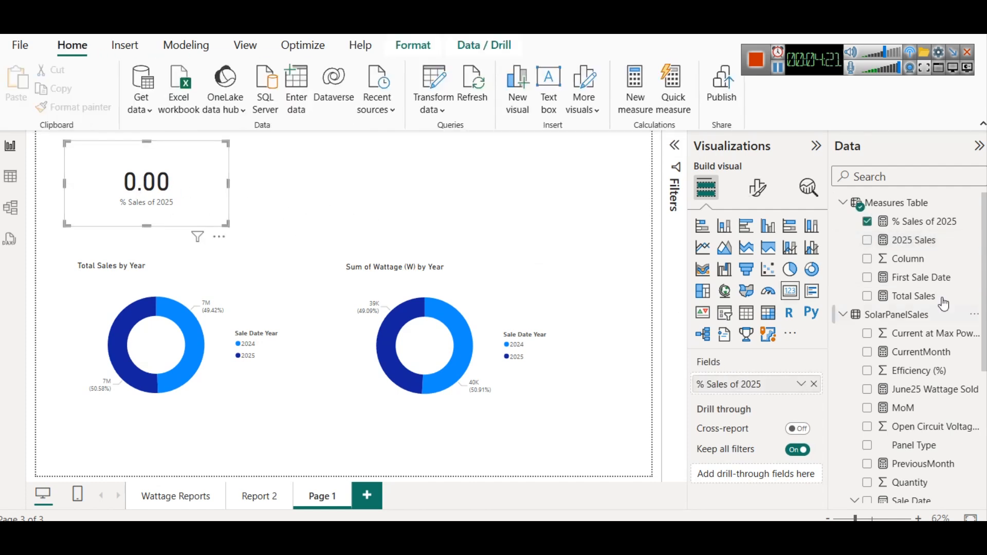
- Fix the % Sales of 2025 formula so CALCULATE closes after the 2025 filter before [Total Sales], and commit it
left_click(946, 223)
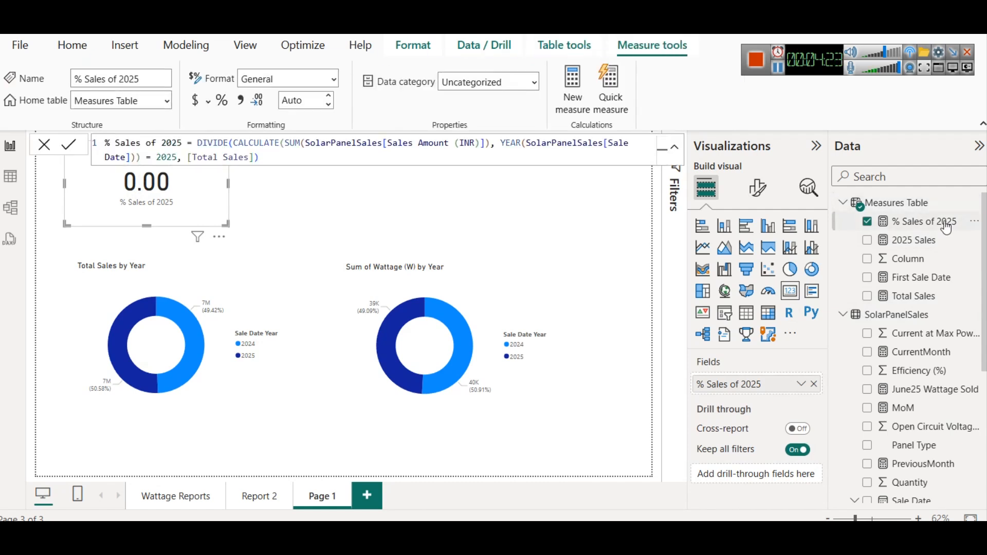
left_click(518, 153)
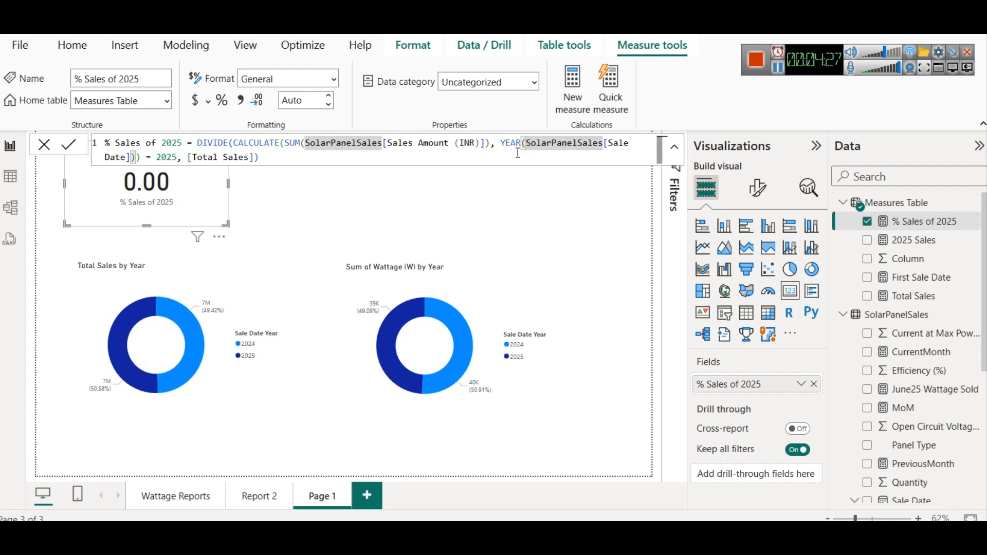
left_click(142, 157)
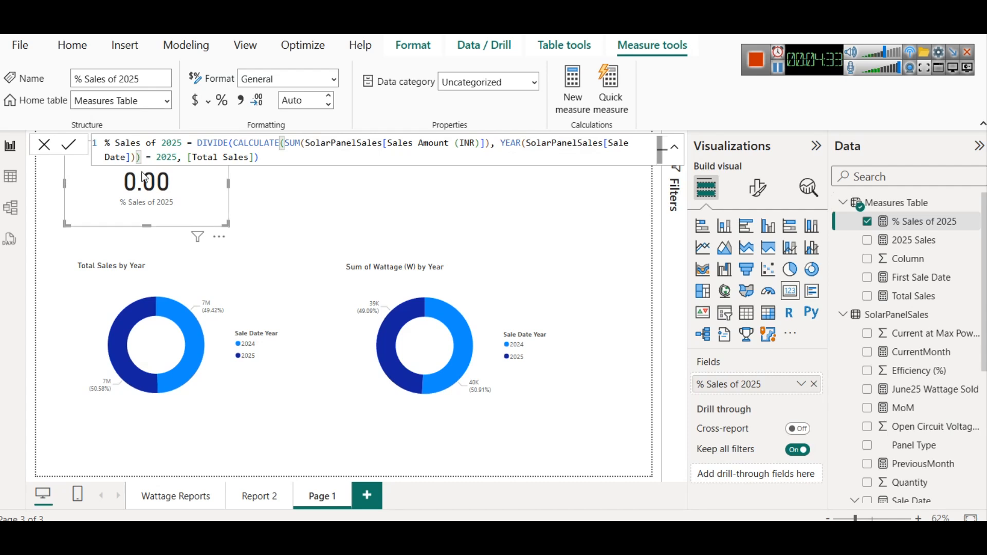
key("BackSpace")
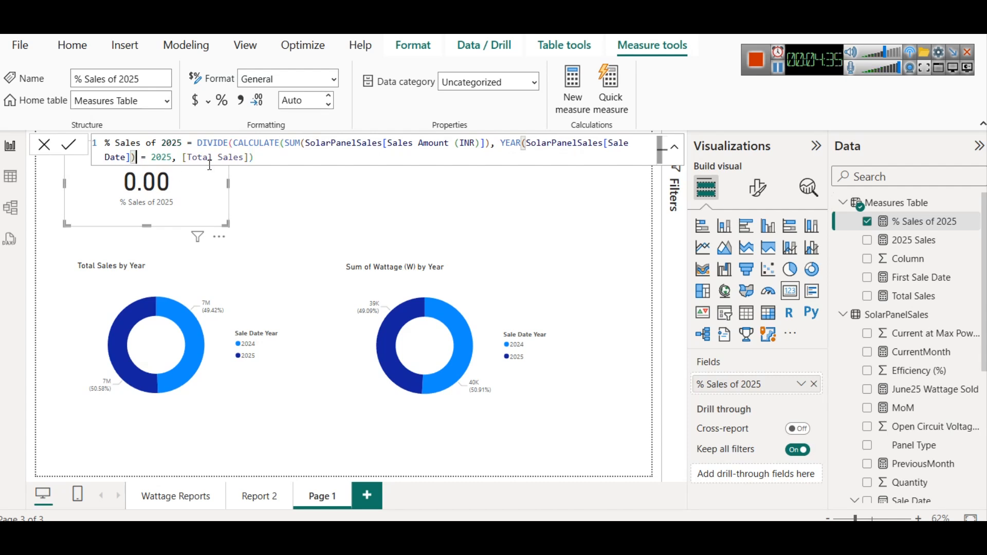
left_click(260, 157)
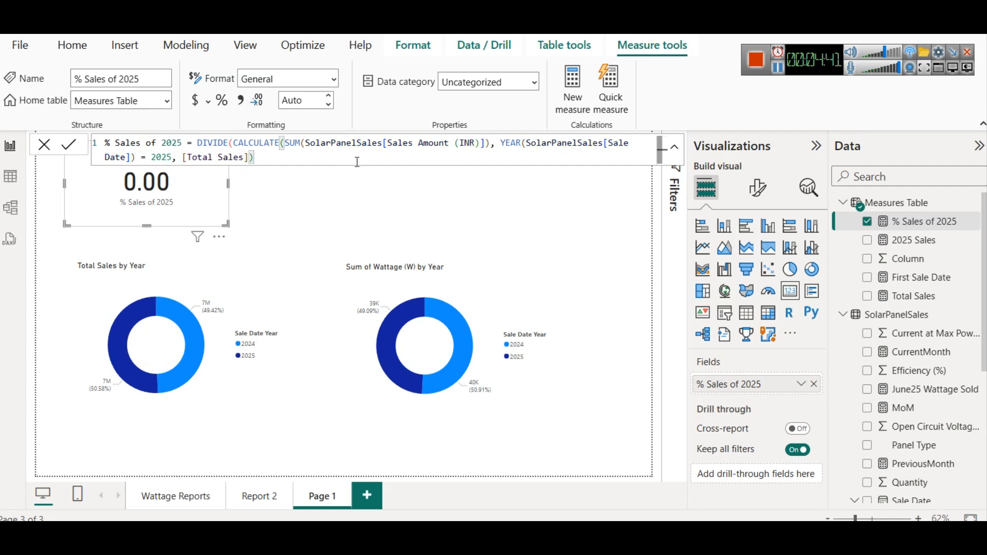
left_click(286, 143)
key("BackSpace")
type("(")
key("Right")
key("Right")
key("Right")
key("Right")
key("Right")
key("Right")
key("Right")
key("Right")
key("Right")
key("Right")
key("Right")
key("Right")
key("Right")
key("Right")
key("Right")
key("Right")
key("Right")
key("Right")
key("Right")
key("Right")
key("Right")
key("Right")
key("Right")
key("Right")
key("Right")
key("Right")
key("Right")
key("Right")
key("Right")
key("Right")
key("Right")
key("Right")
key("Right")
key("Right")
key("Right")
key("Right")
key("Right")
key("Right")
key("Right")
key("Right")
key("Right")
key("Right")
key("Right")
key("Right")
key("Right")
key("Right")
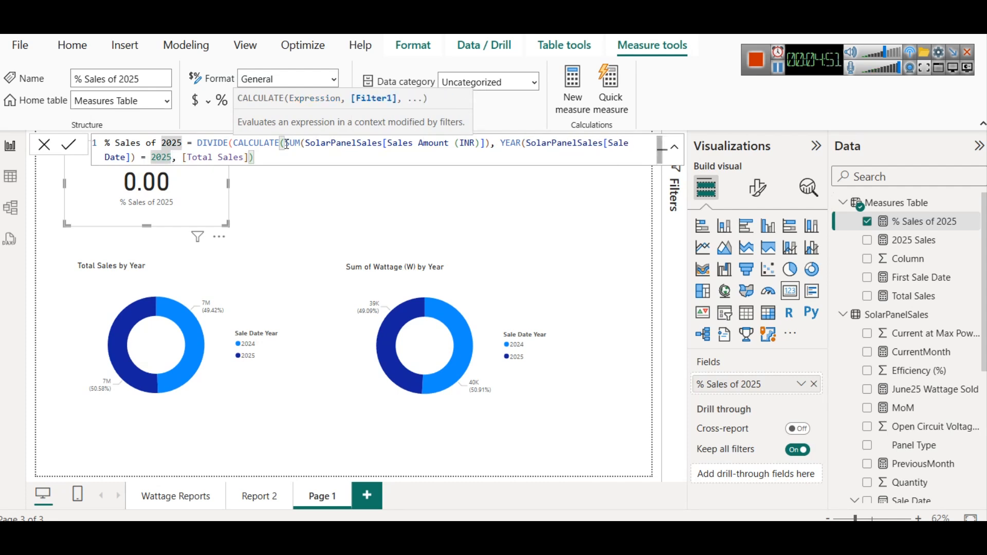
type(")")
key("Right")
key("Right")
key("Right")
key("Right")
key("Right")
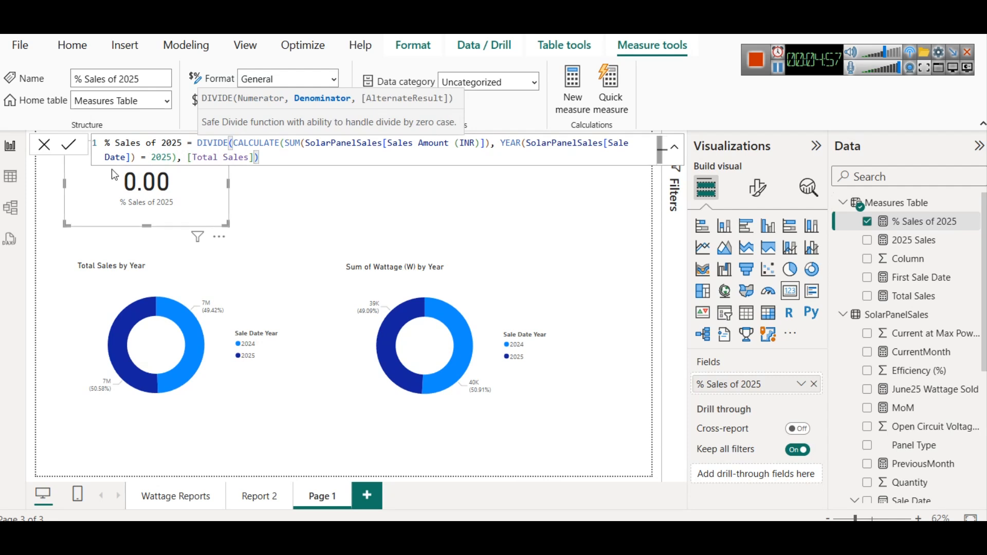
left_click(67, 146)
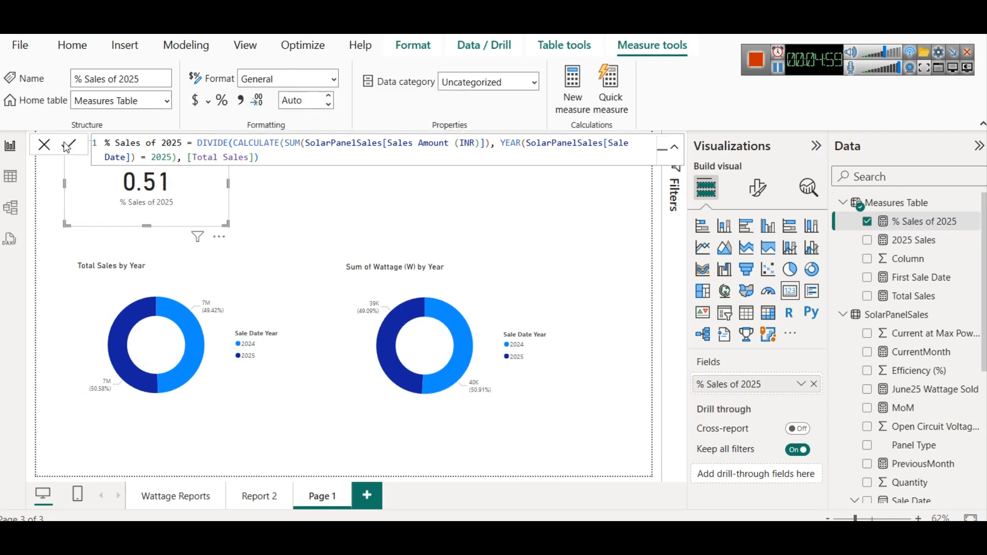
left_click(368, 205)
- Shorten the % Sales of 2025 card and reposition it at the top of the page
left_click(193, 177)
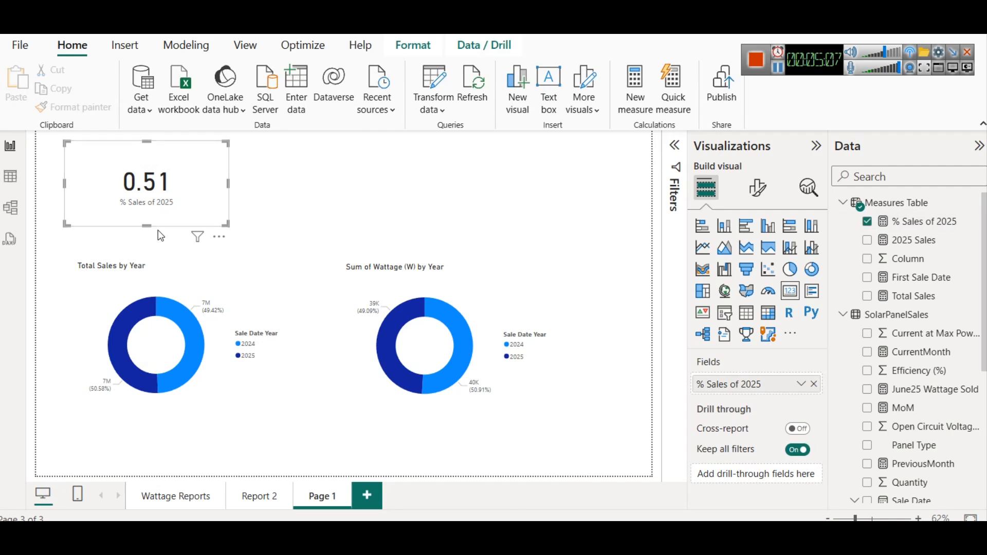
left_click_drag(150, 224, 150, 206)
left_click_drag(173, 171, 180, 196)
- In table view, format the % Sales of 2025 measure as a percentage
left_click(11, 177)
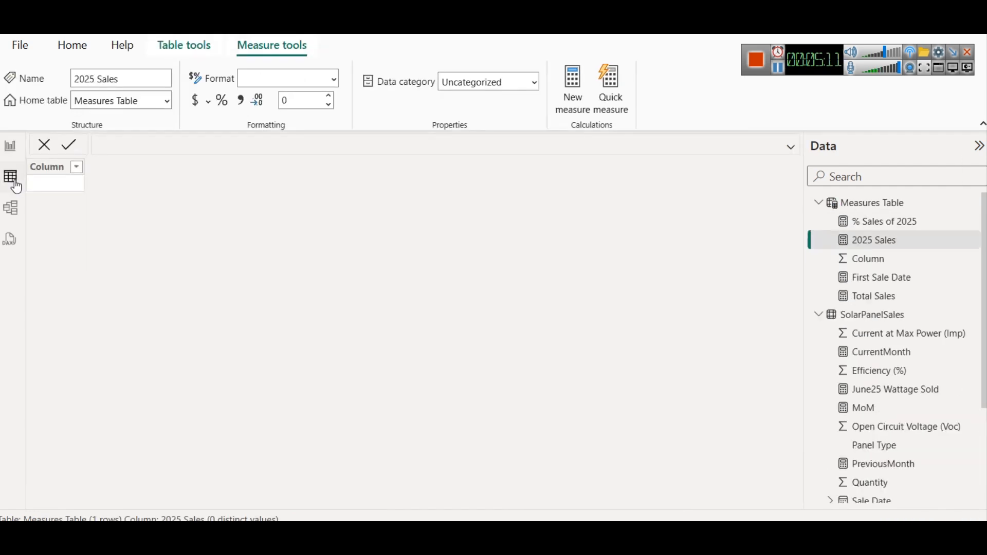
left_click(885, 225)
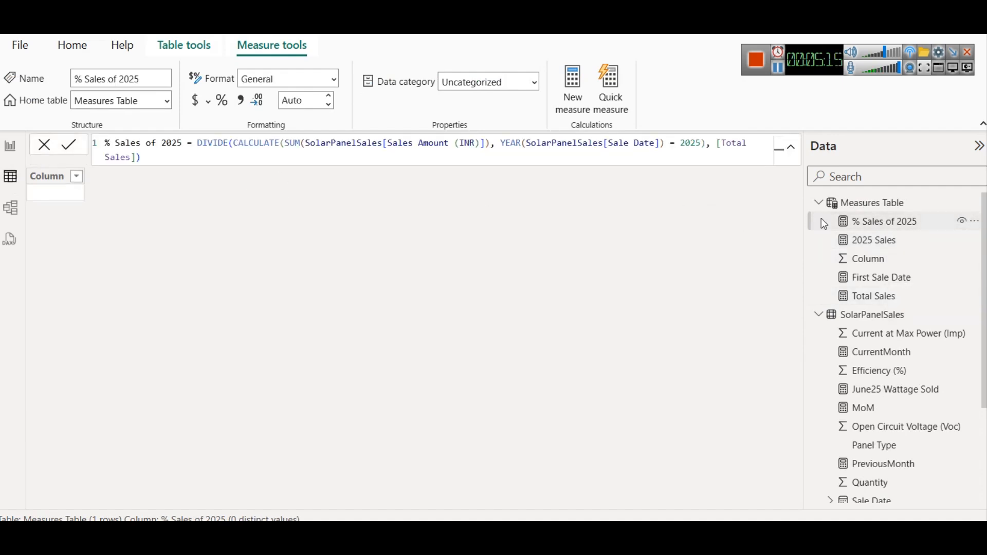
left_click(222, 102)
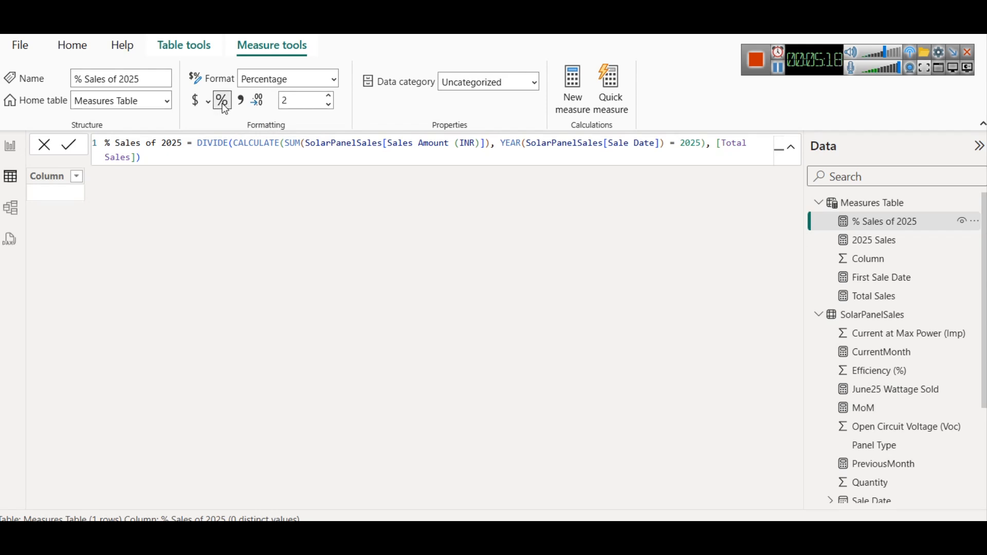
- On Report 2, replace the Wattage Sold 2024 card's field with the % Sales of 2025 measure
left_click(10, 146)
left_click_drag(147, 220, 182, 199)
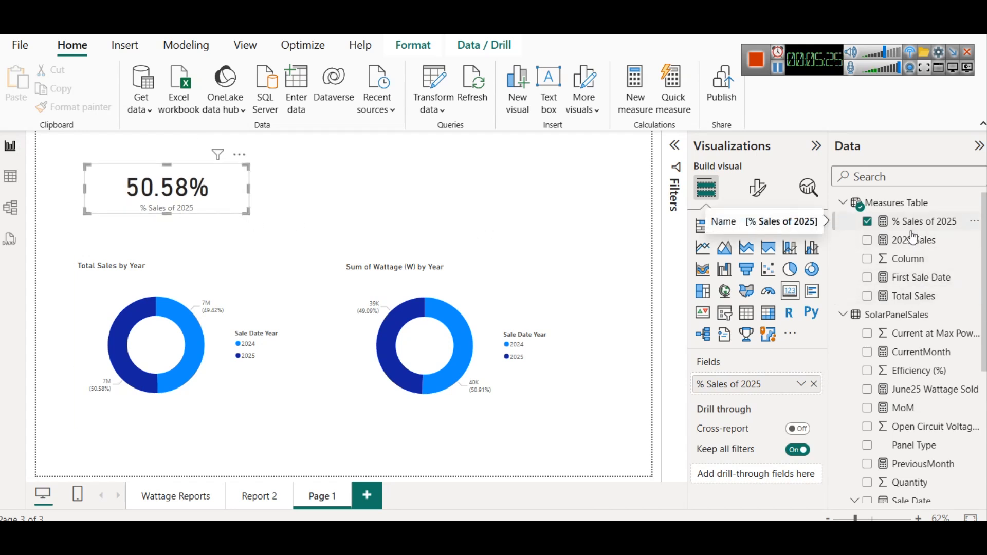
left_click(260, 496)
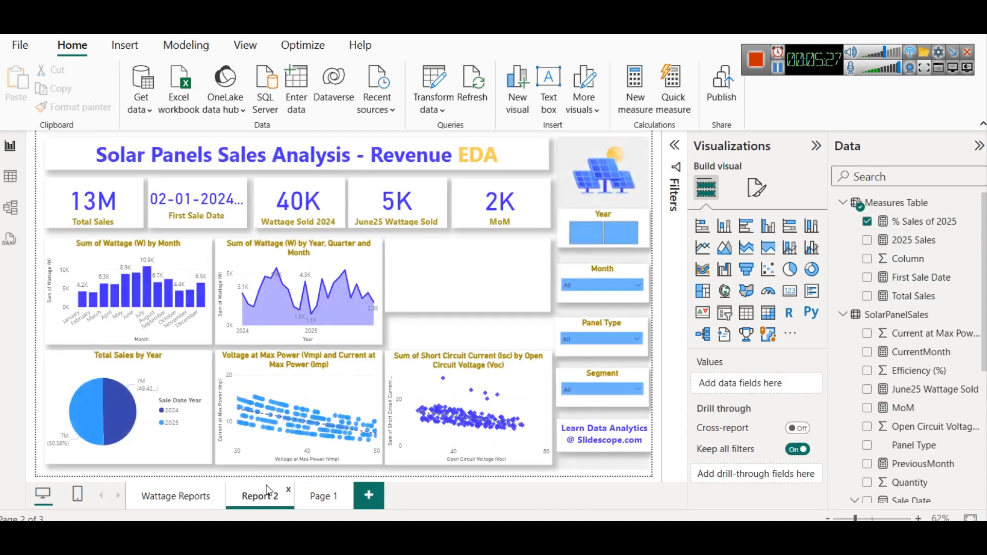
left_click(305, 200)
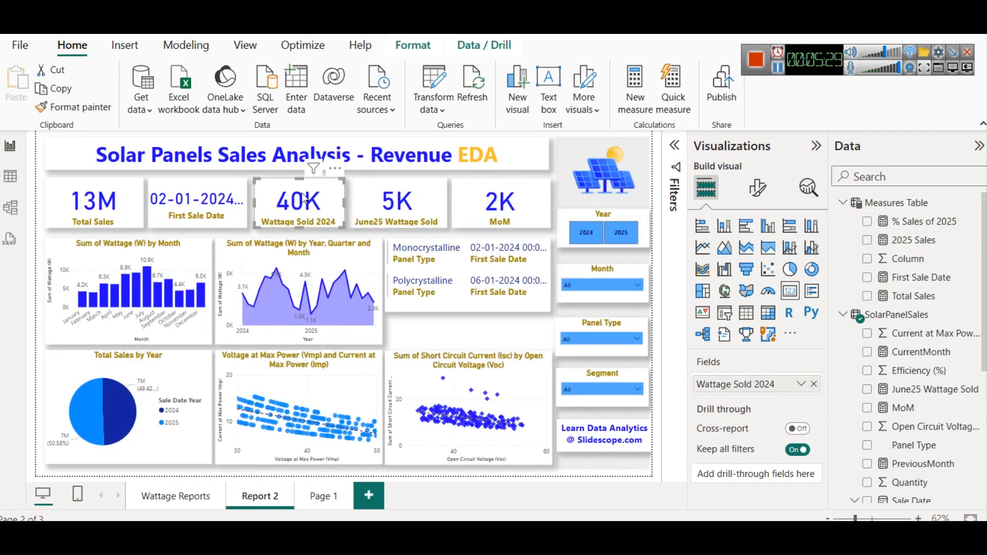
left_click(821, 384)
left_click_drag(910, 221, 776, 386)
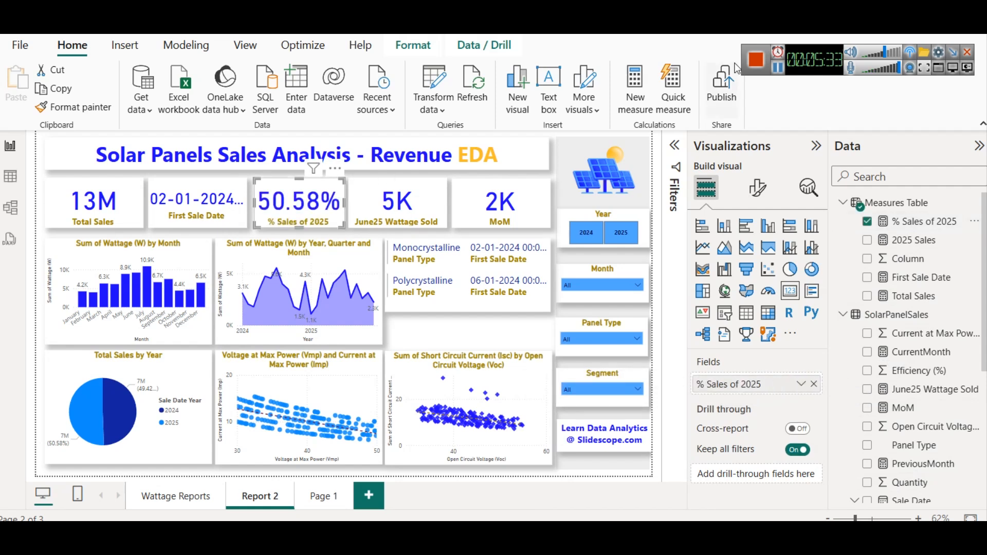
- Review the % Sales of 2025 cards on Page 1 and Report 2 and the DAX solutions article in the browser
left_click(319, 507)
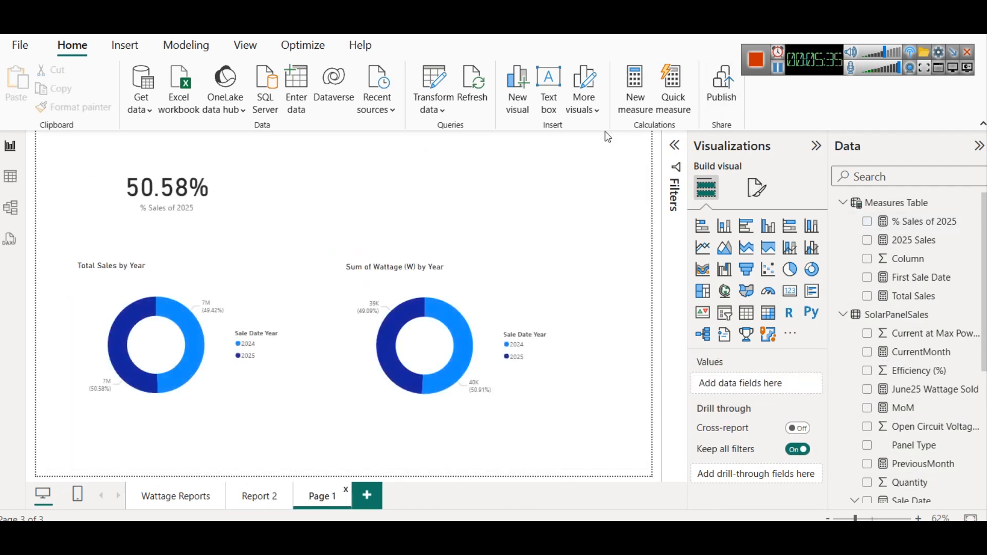
left_click(155, 202)
left_click(260, 497)
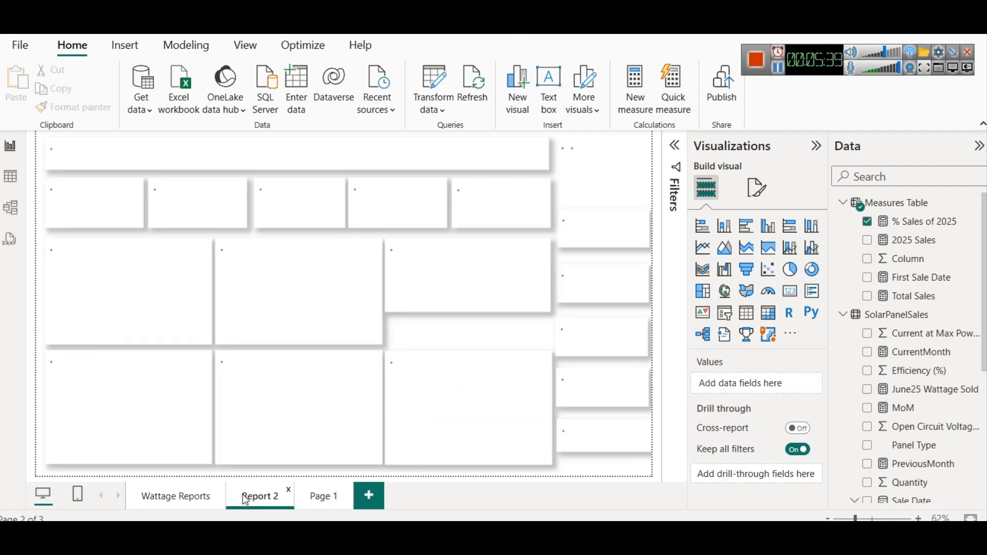
left_click(285, 200)
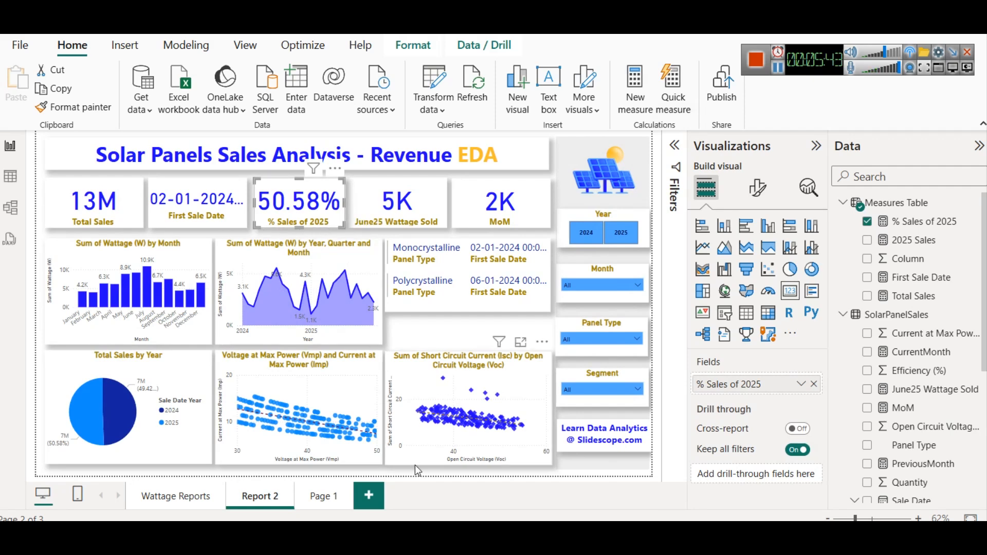
left_click(409, 506)
left_click(447, 305)
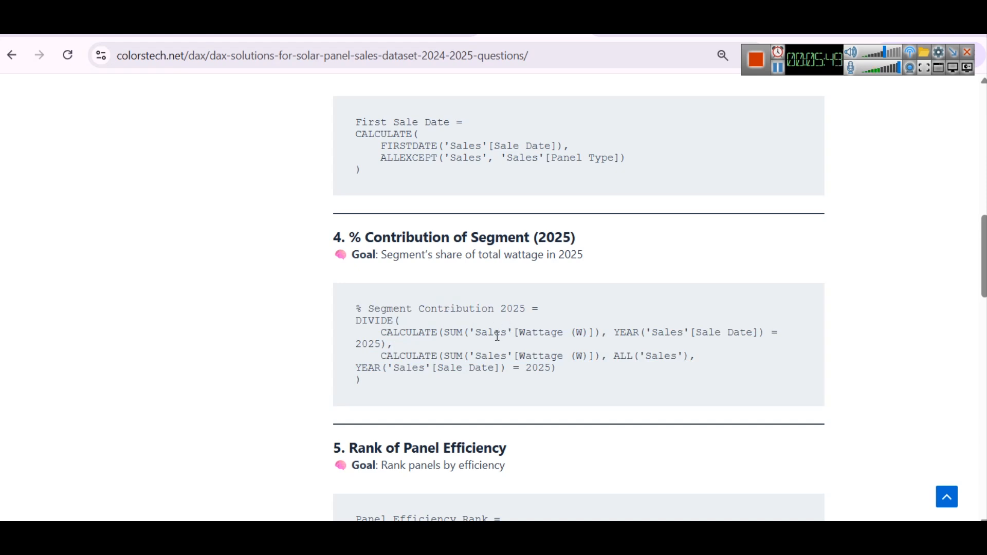
scroll(395, 273, "down", 5)
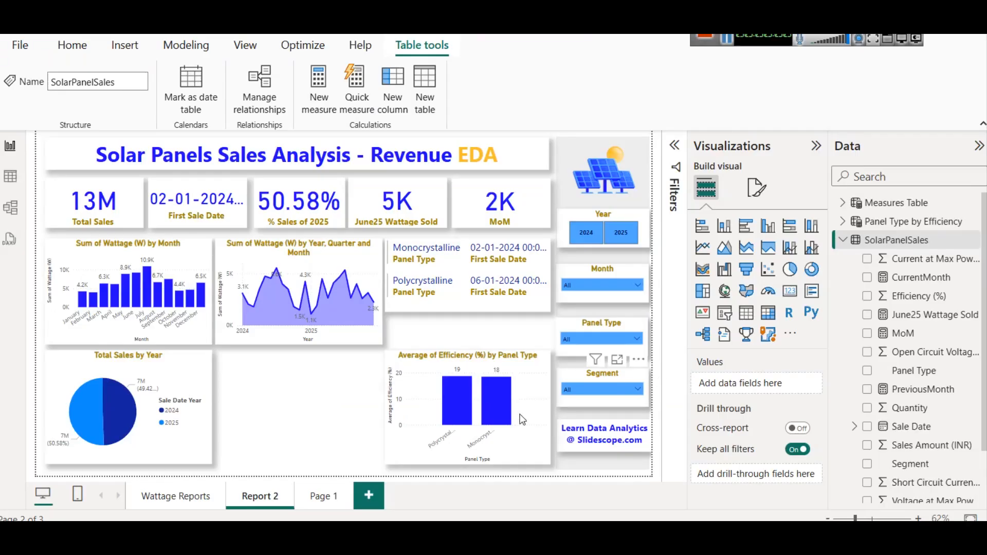
- Replace Sum of Wattage (W) on the monthly column chart's Y-axis with the Total Sales measure
left_click(469, 366)
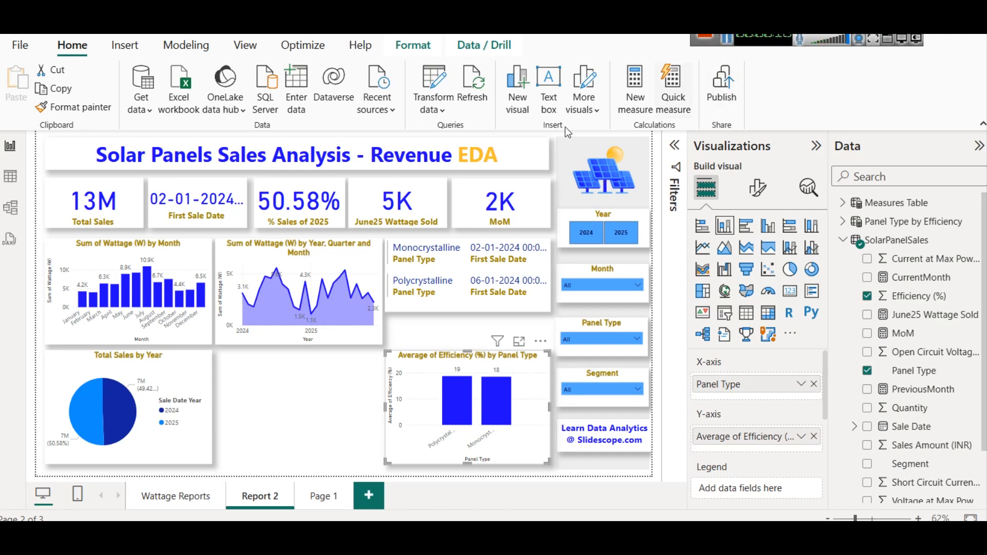
left_click(116, 252)
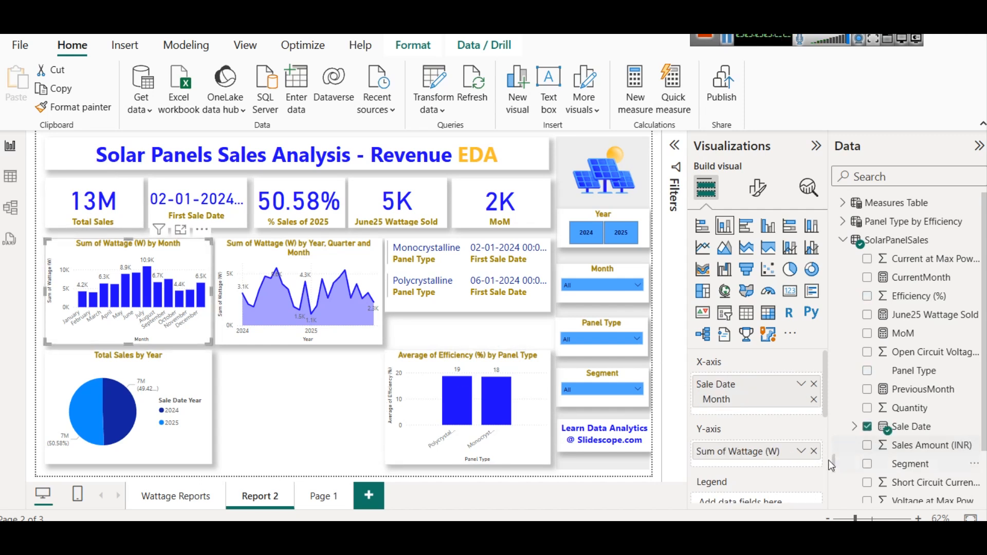
left_click(815, 451)
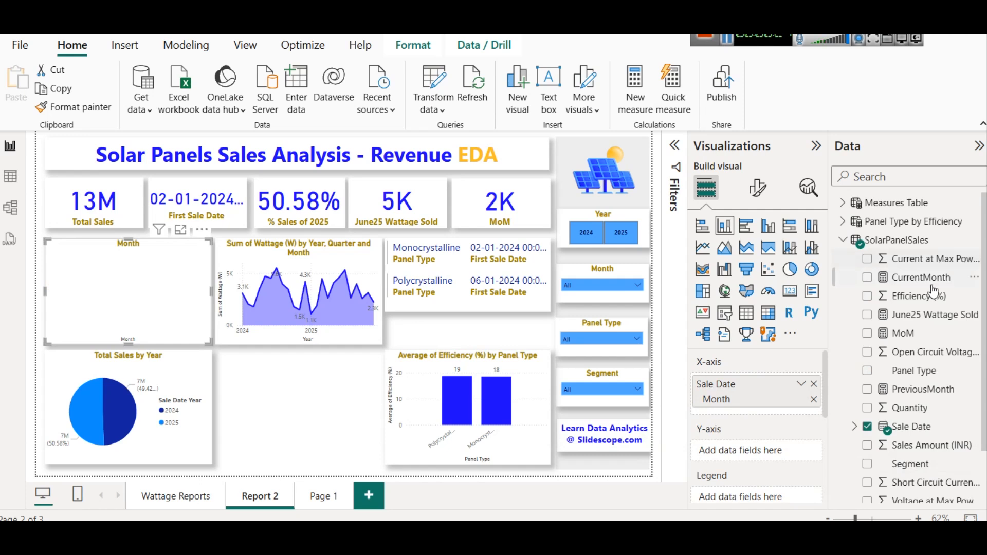
left_click(845, 219)
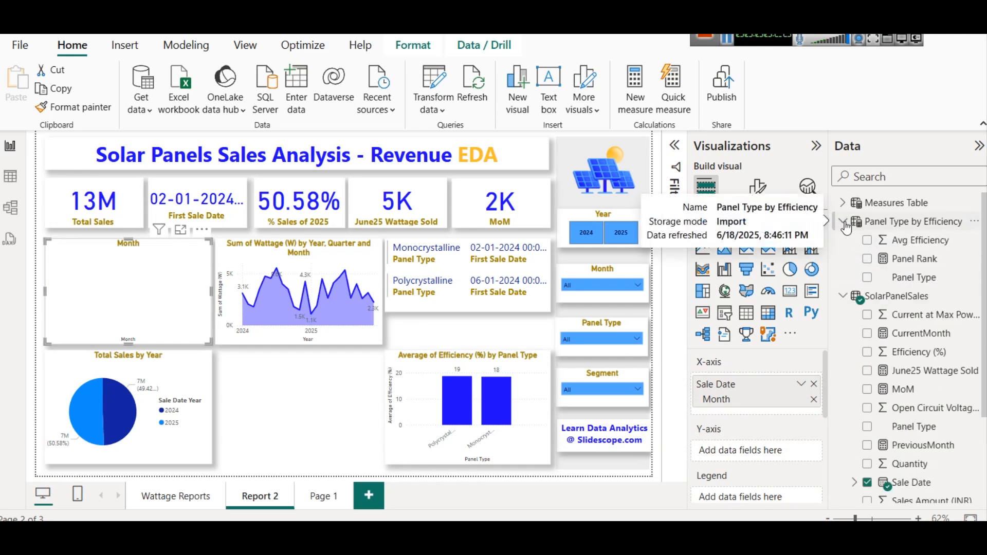
left_click(846, 218)
left_click(844, 204)
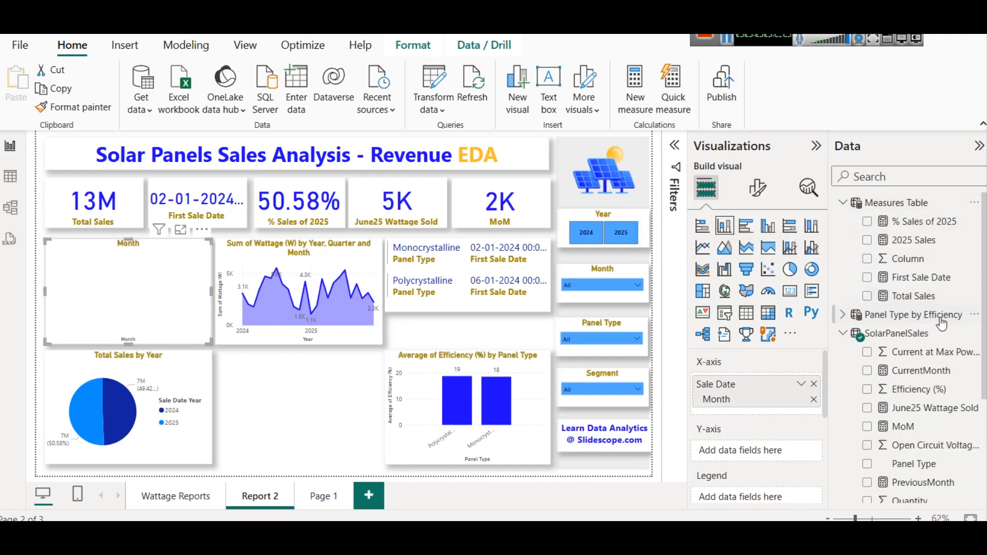
left_click_drag(932, 296, 751, 451)
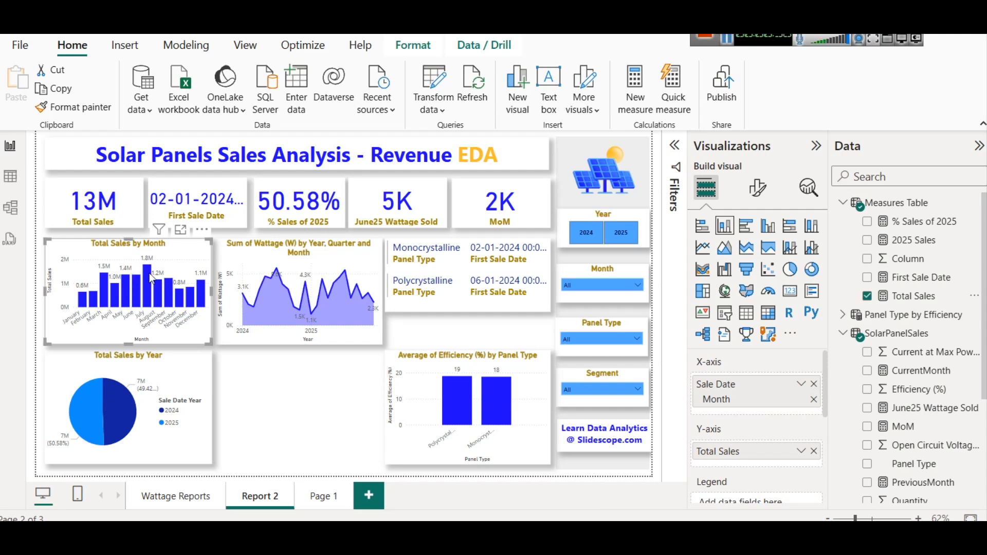
- Set the monthly sales chart's horizontal gridlines to a dark blue color
left_click(758, 188)
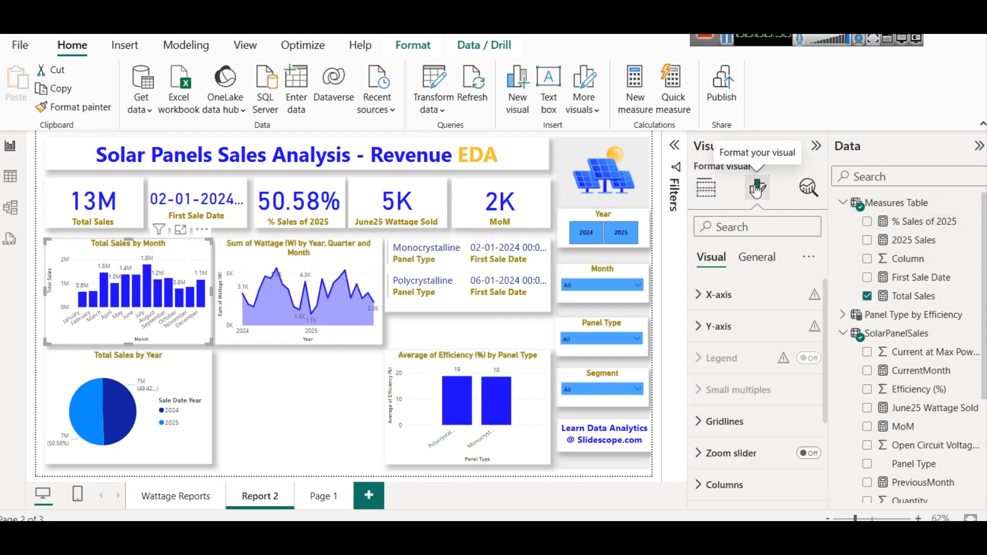
scroll(740, 309, "down", 4)
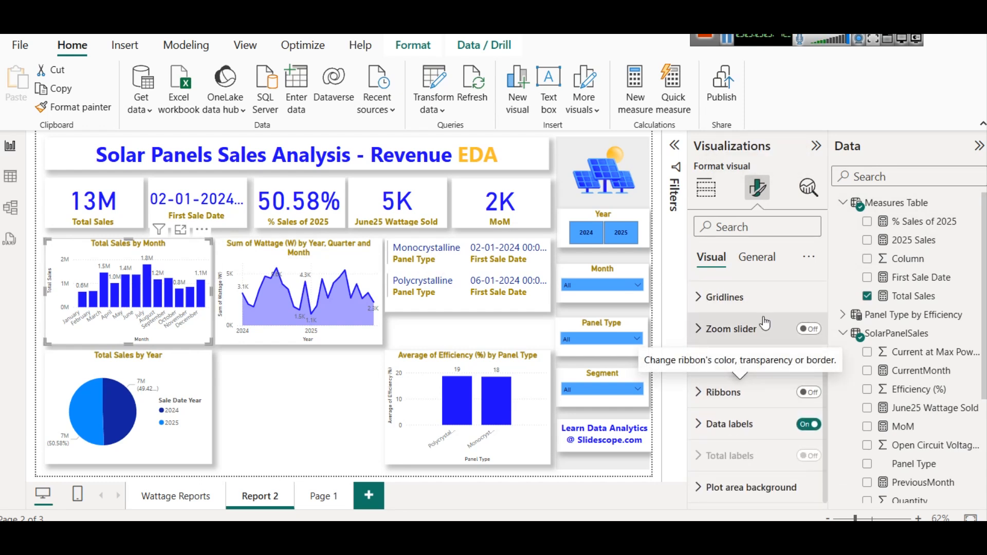
scroll(751, 381, "up", 3)
left_click(739, 424)
scroll(740, 424, "down", 3)
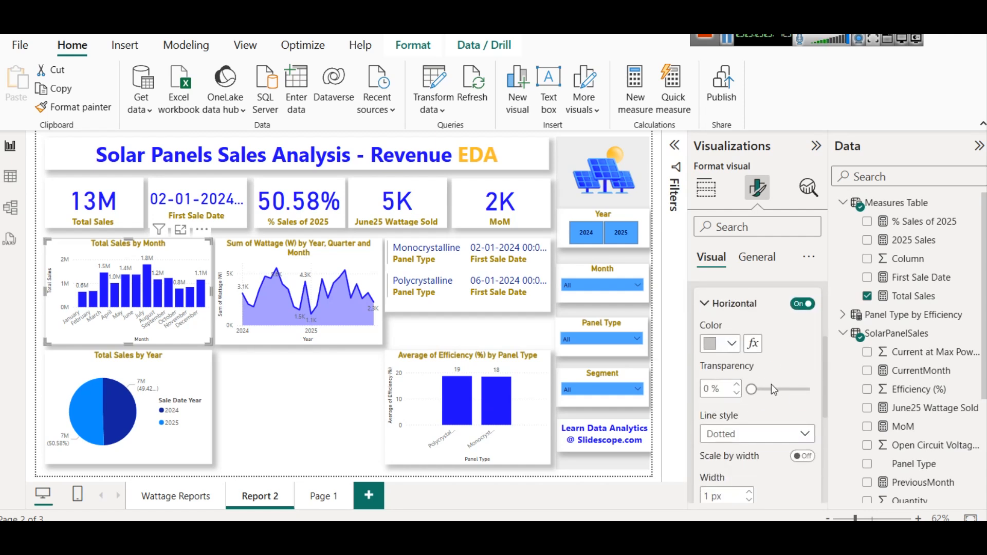
left_click(797, 304)
left_click(797, 306)
left_click(731, 343)
left_click(765, 221)
- Turn off the X-axis title on the monthly sales chart
scroll(801, 355, "up", 1)
scroll(801, 352, "up", 2)
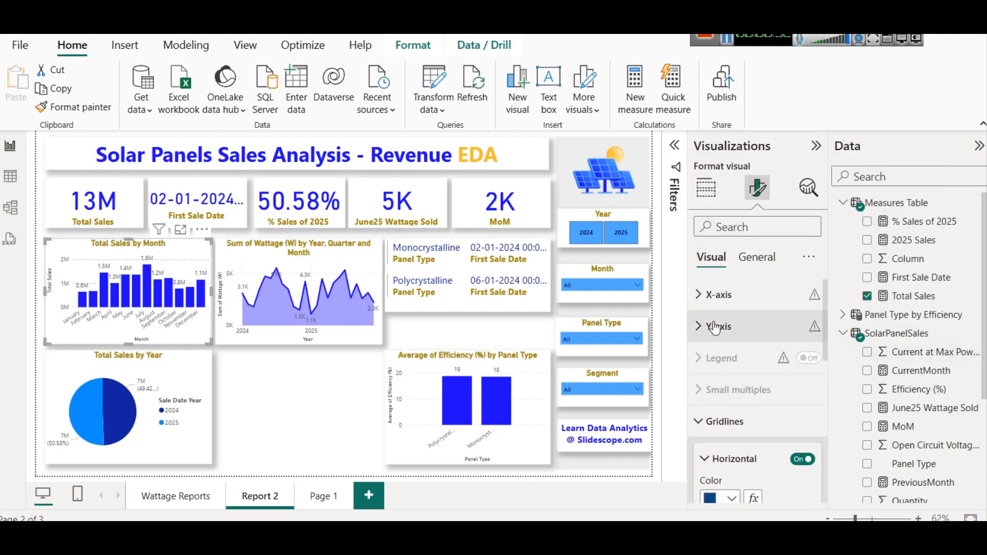
left_click(721, 298)
scroll(766, 374, "down", 2)
scroll(768, 372, "down", 3)
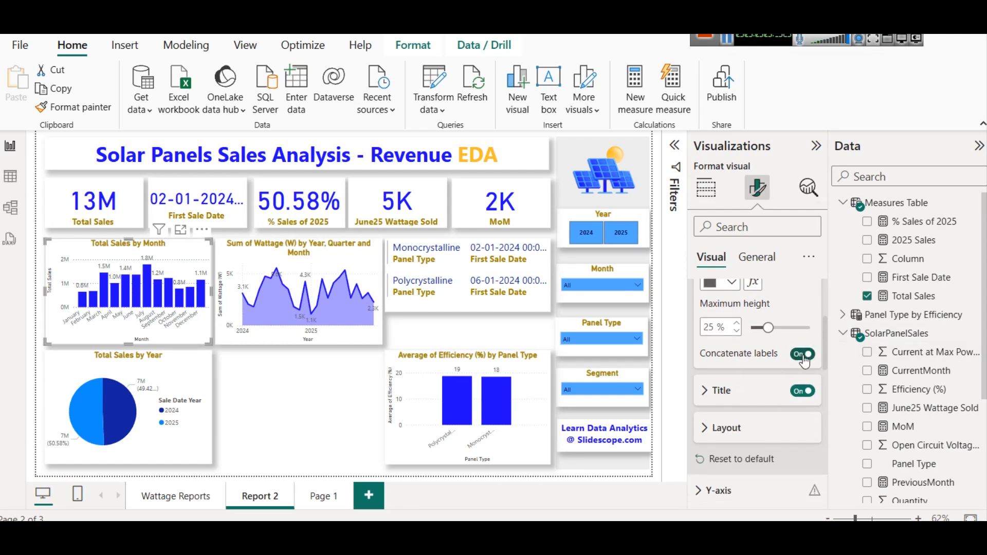
scroll(756, 372, "down", 3)
left_click(730, 320)
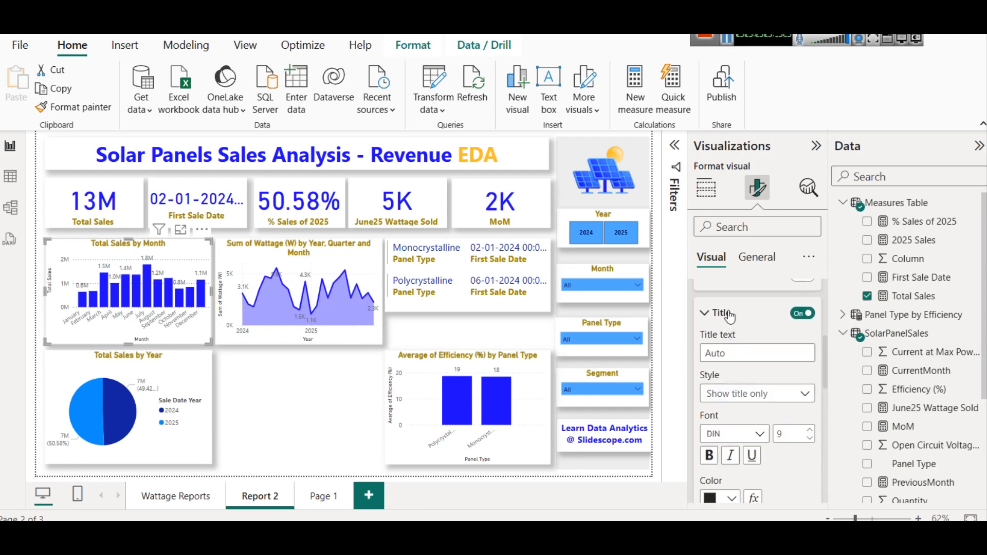
scroll(757, 321, "down", 3)
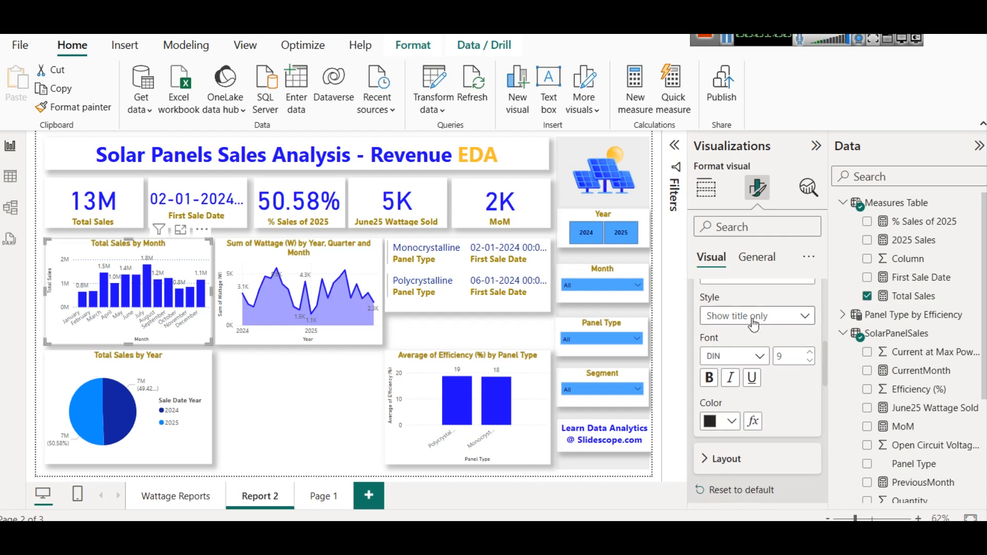
scroll(753, 329, "up", 6)
scroll(742, 423, "down", 3)
scroll(742, 424, "up", 2)
left_click(806, 313)
left_click(805, 314)
left_click(806, 314)
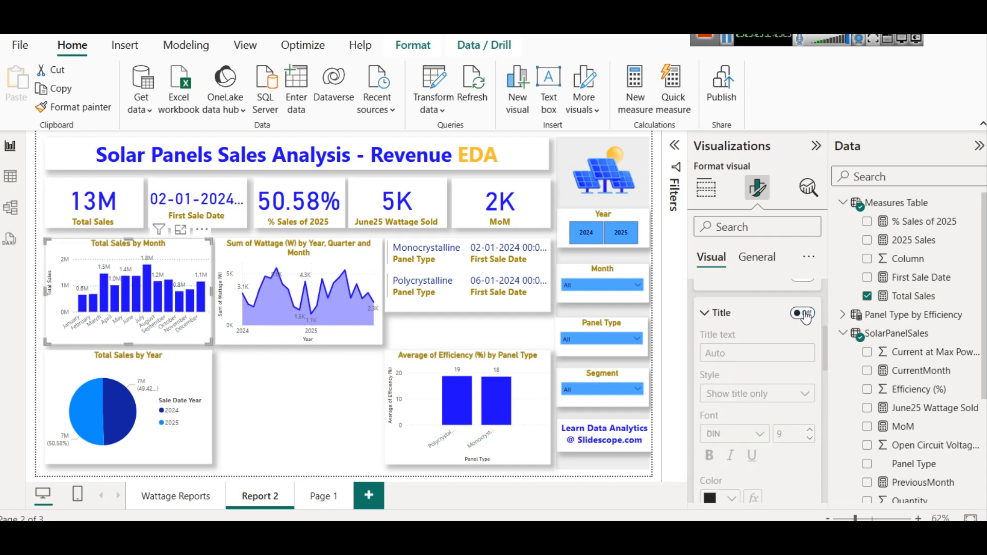
scroll(771, 360, "down", 5)
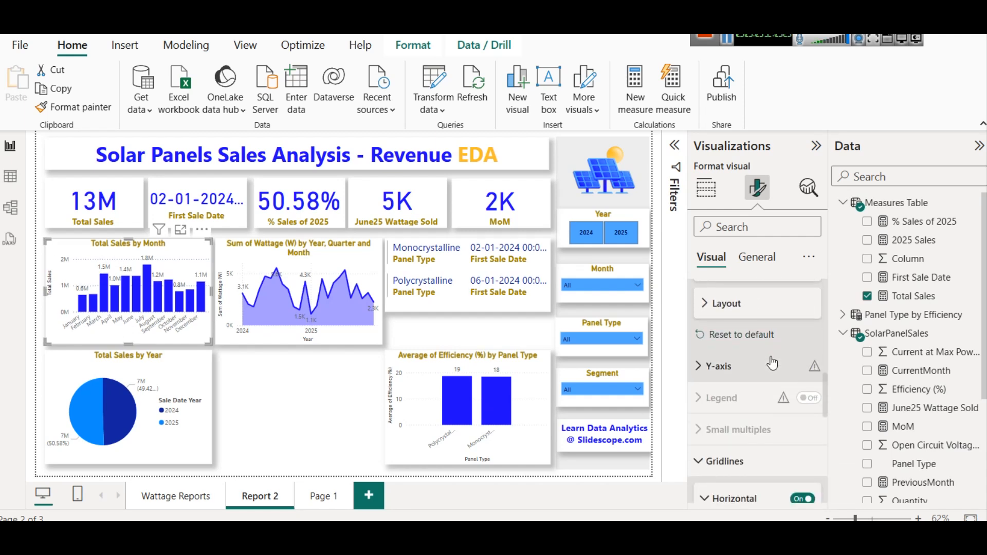
scroll(770, 360, "down", 5)
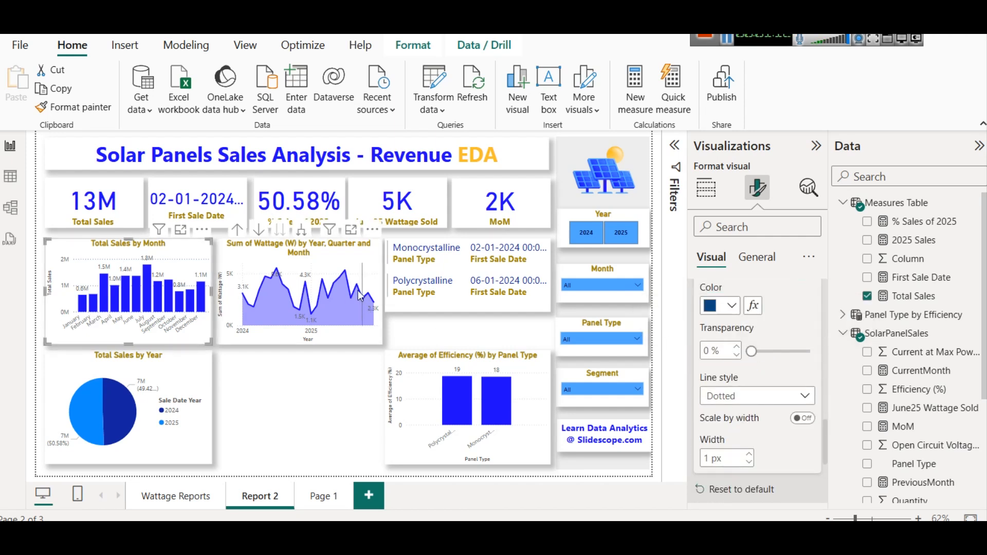
- Replace Sum of Wattage (W) on the area chart's Y-axis with the Total Sales measure
left_click(339, 252)
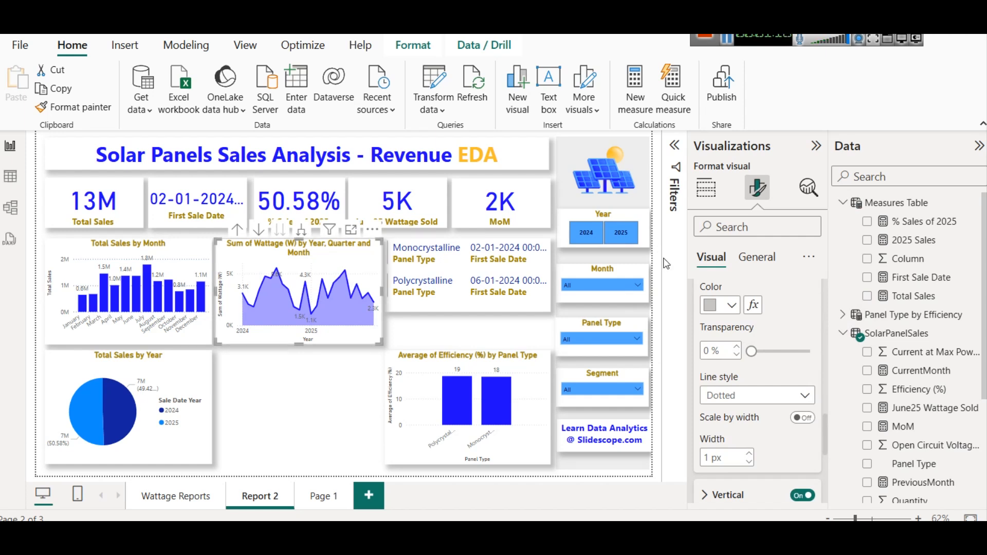
scroll(739, 333, "up", 4)
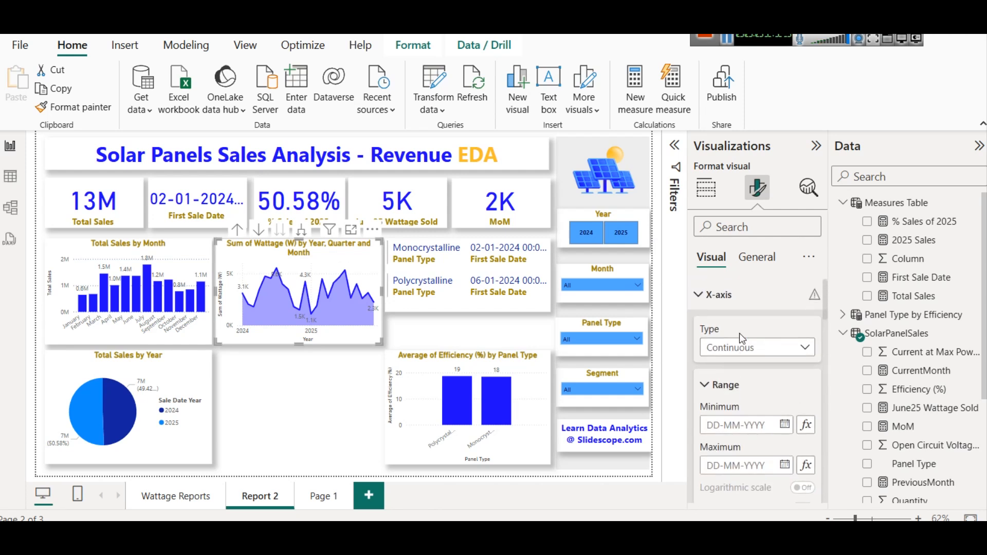
left_click(723, 296)
left_click(706, 188)
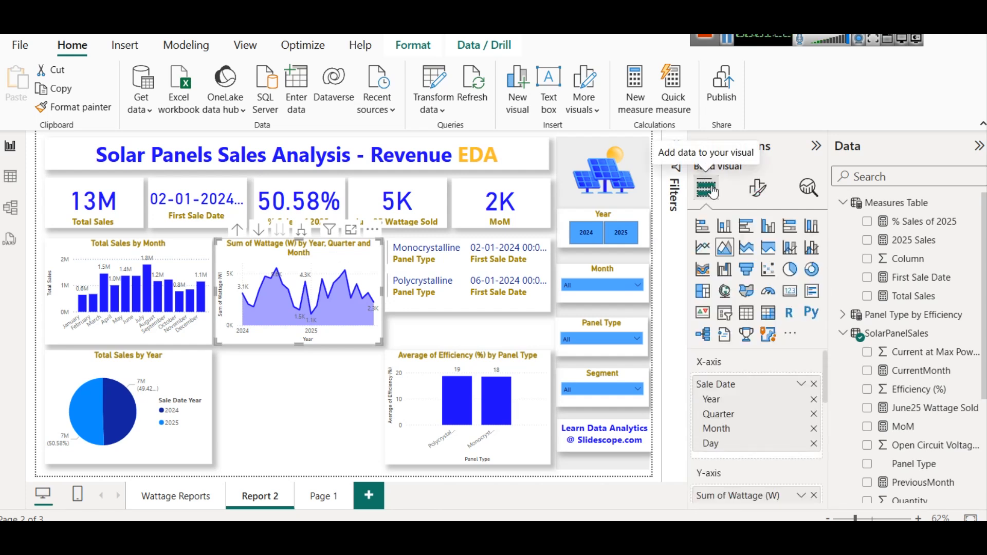
scroll(781, 468, "down", 1)
scroll(781, 468, "up", 1)
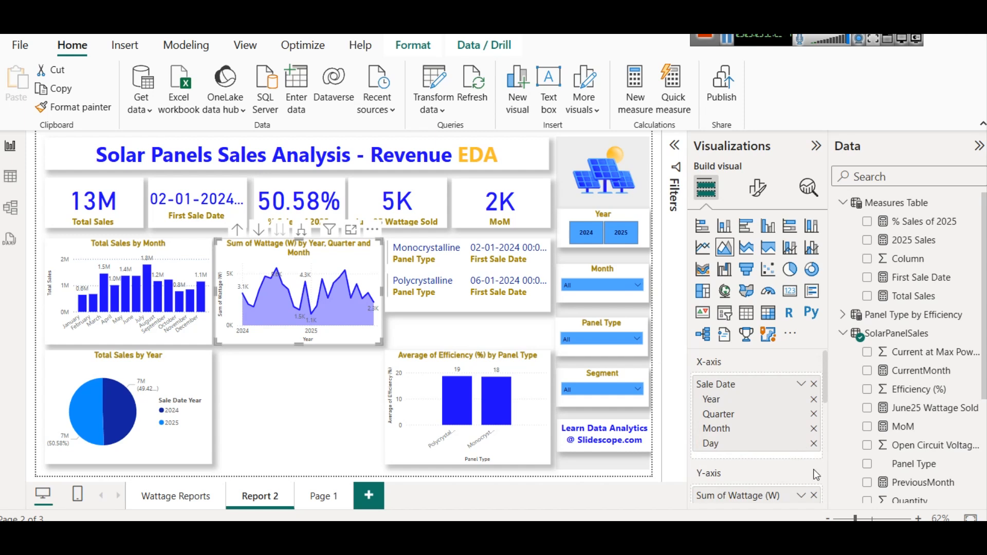
left_click(814, 496)
left_click_drag(914, 296, 767, 486)
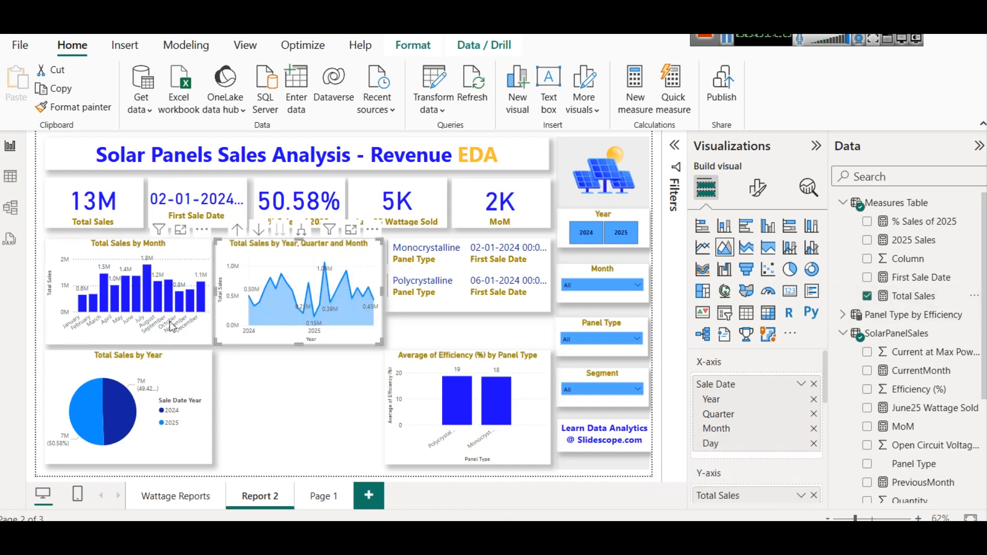
- Drill the area chart's date hierarchy down to day level, then back up to year and quarter
mouse_move(280, 287)
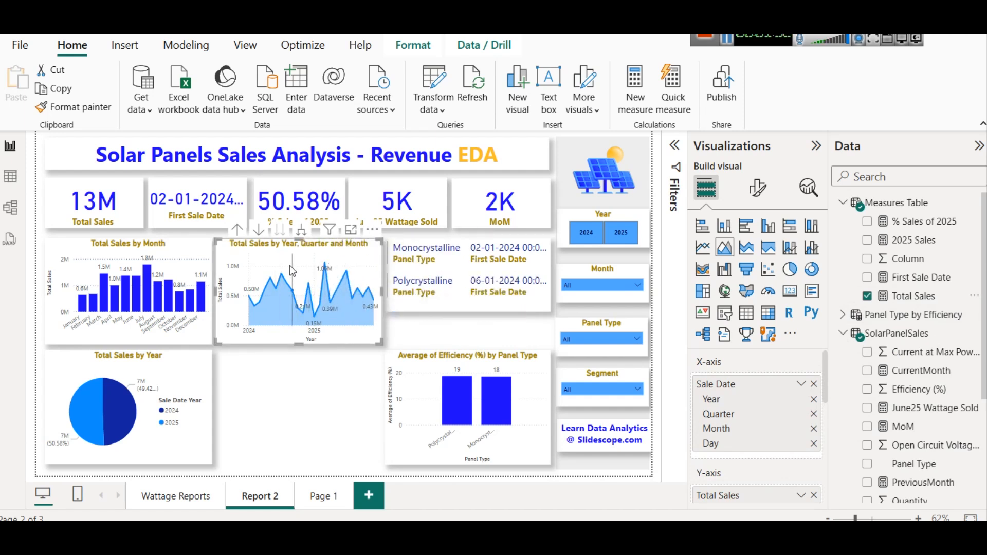
left_click(302, 232)
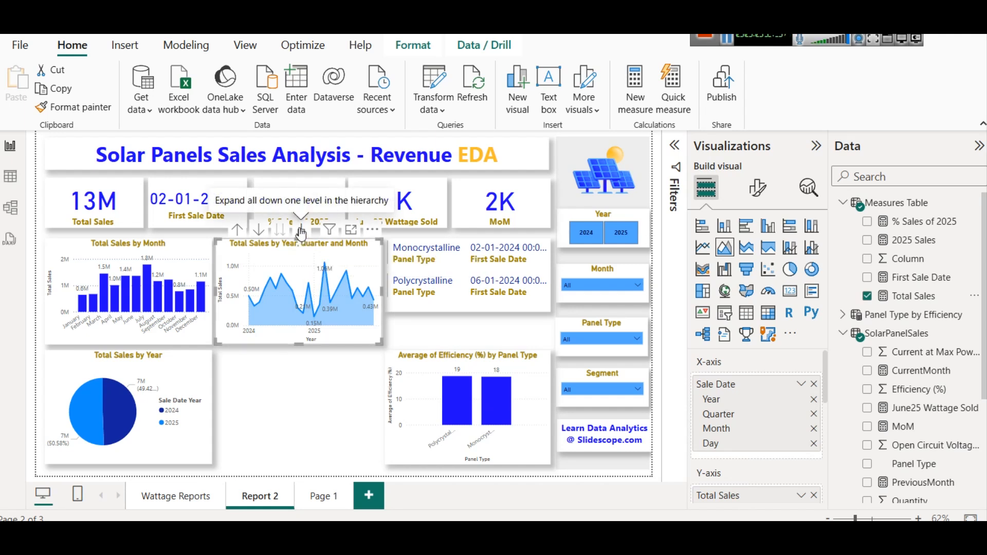
left_click(239, 232)
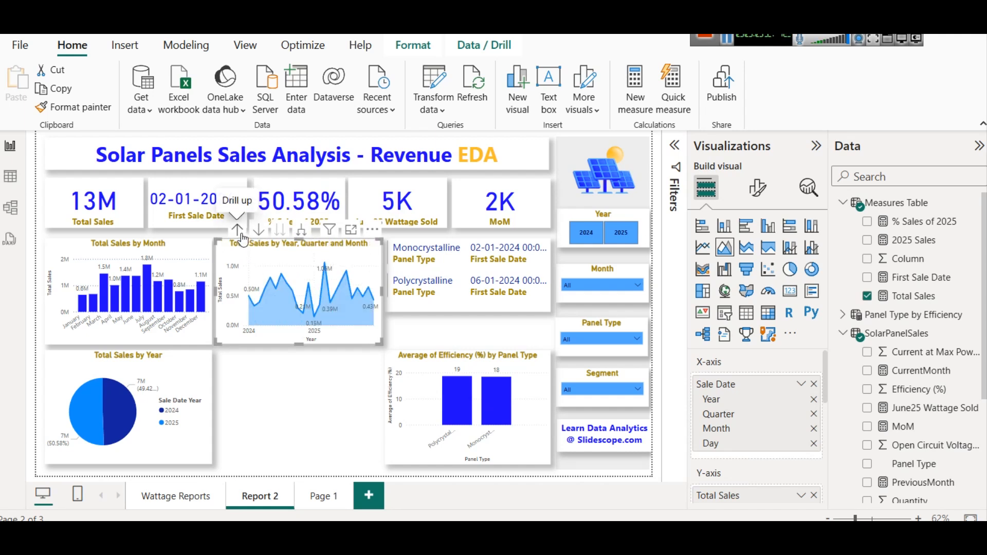
left_click(239, 232)
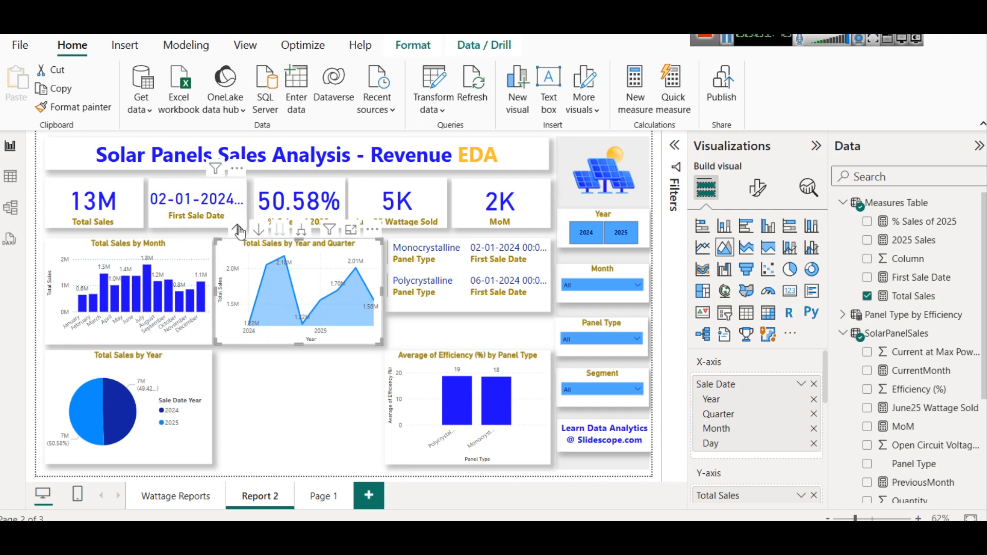
left_click(258, 230)
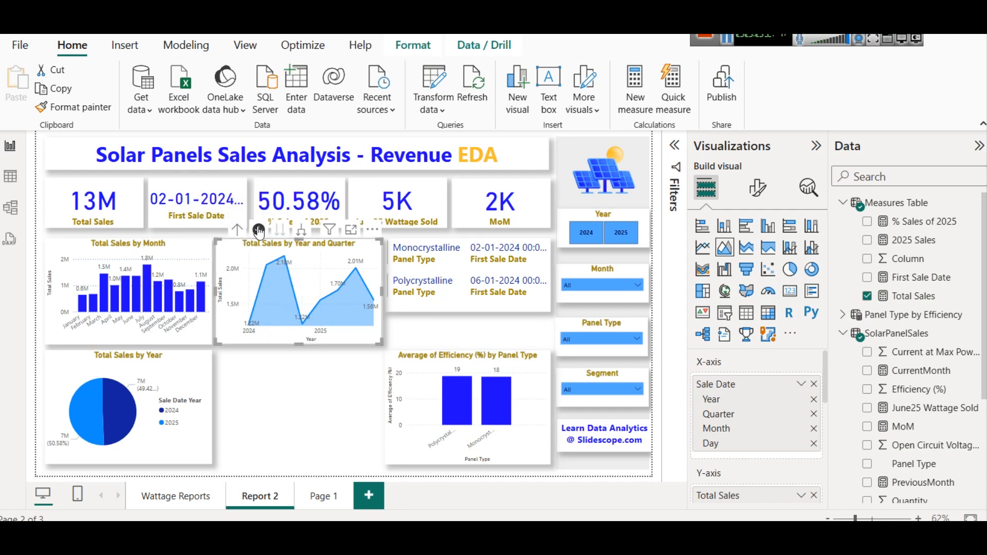
- Expand the area chart's date hierarchy down one level to show year, quarter and month
left_click(301, 231)
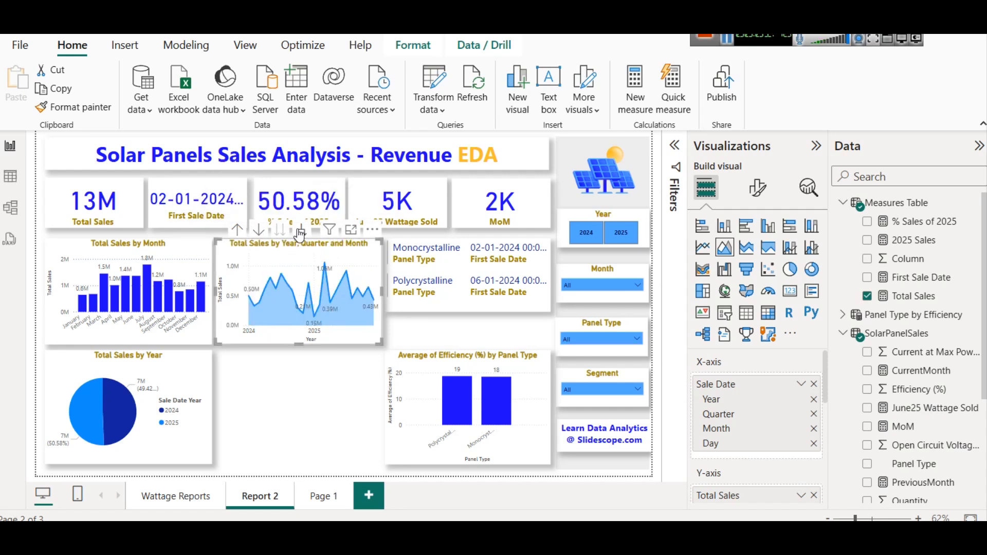
left_click(323, 372)
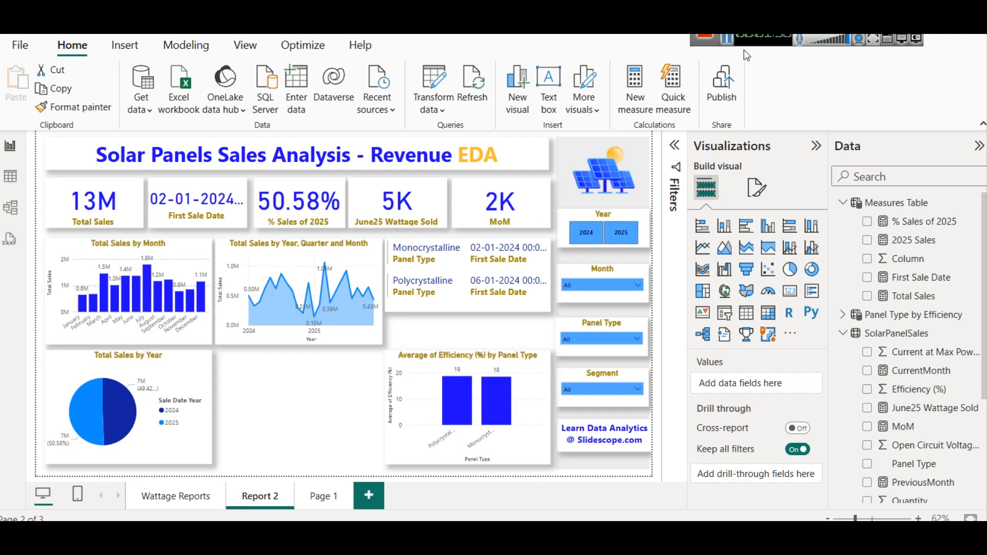
- Duplicate the Total Sales by Year pie chart and place the copy beside it
scroll(905, 293, "down", 3)
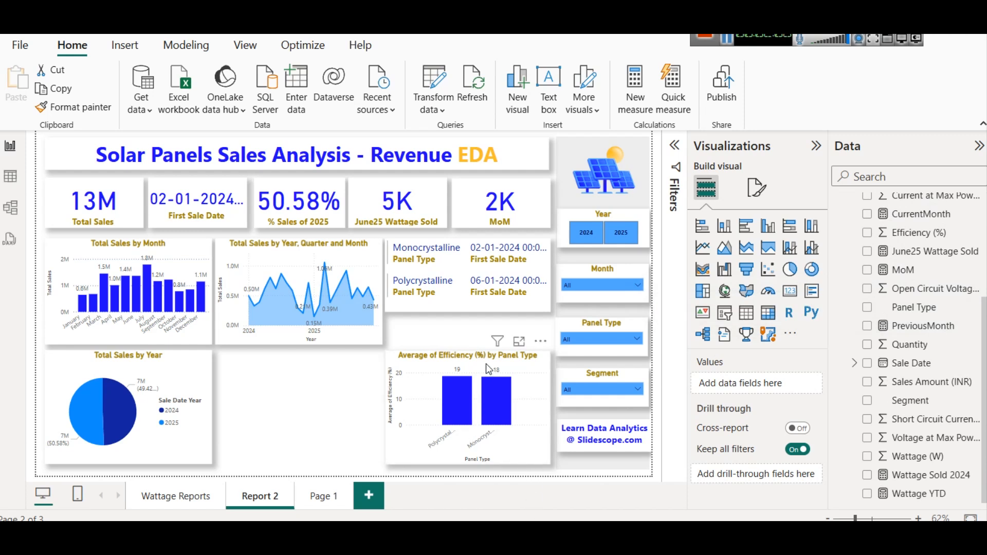
left_click(176, 364)
left_click_drag(176, 363, 343, 366)
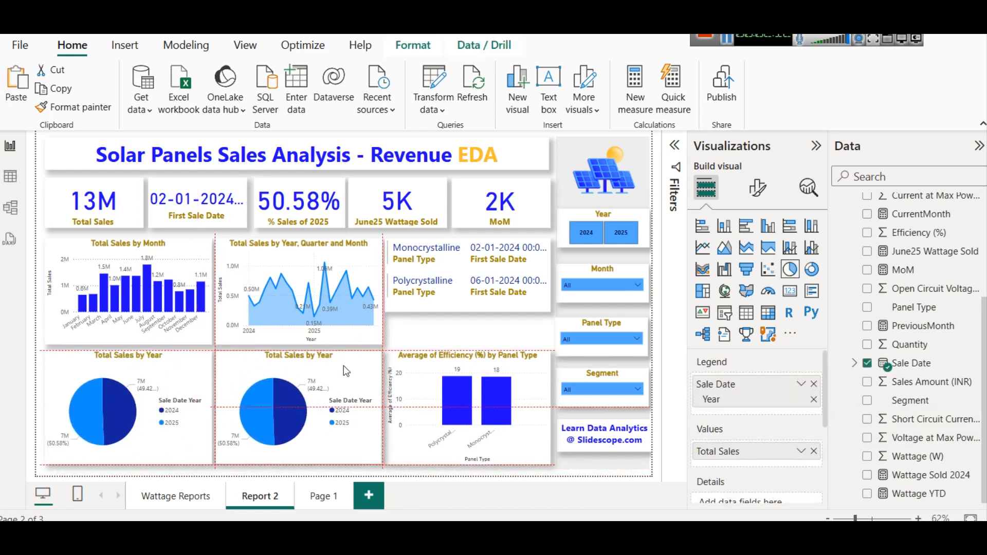
- Turn the copied chart into a donut chart and replace its Year legend with the Segment field
left_click(812, 270)
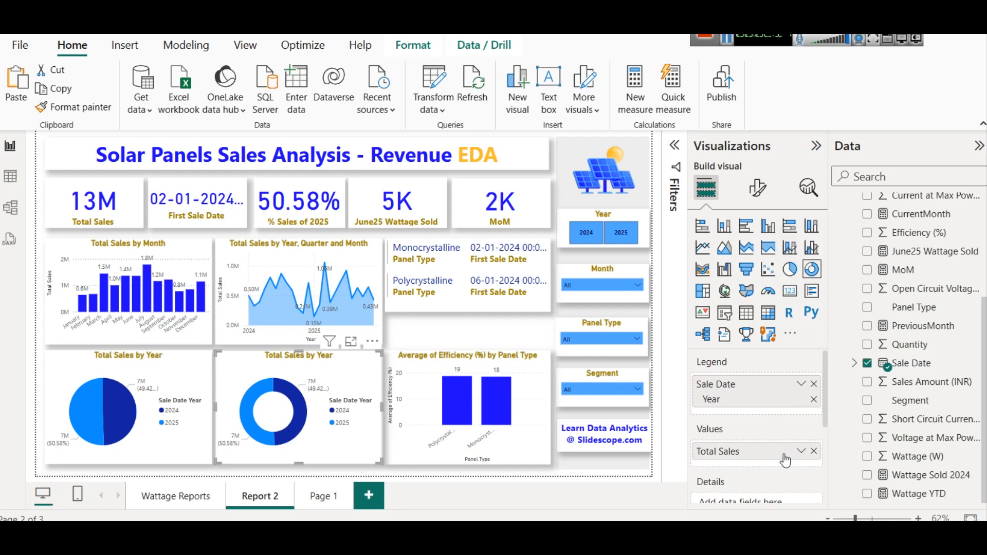
left_click(814, 383)
left_click_drag(912, 401, 749, 388)
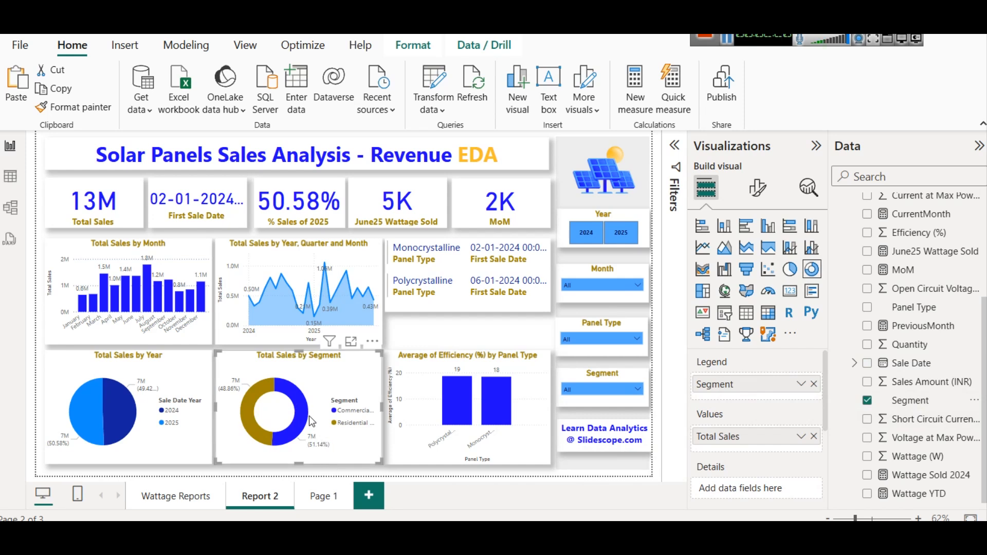
mouse_move(304, 401)
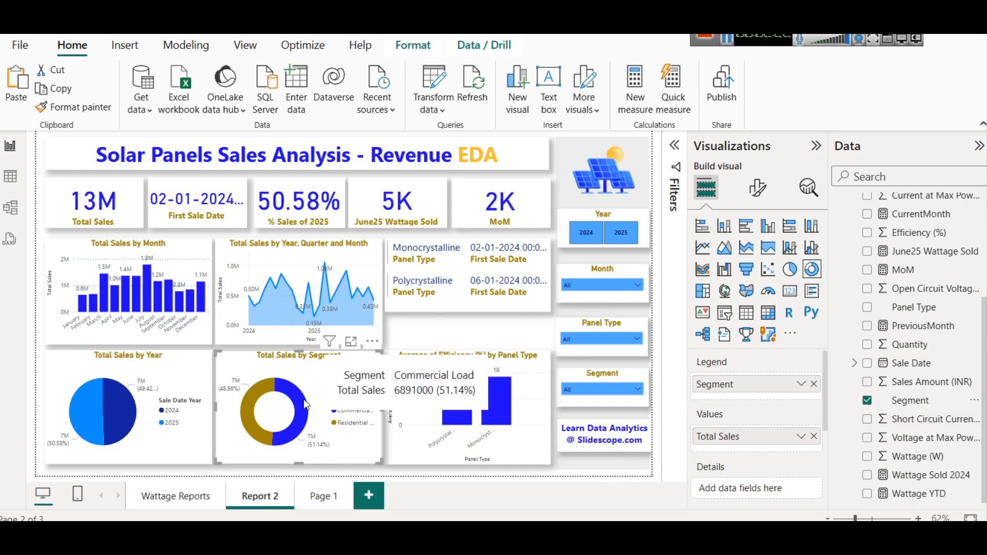
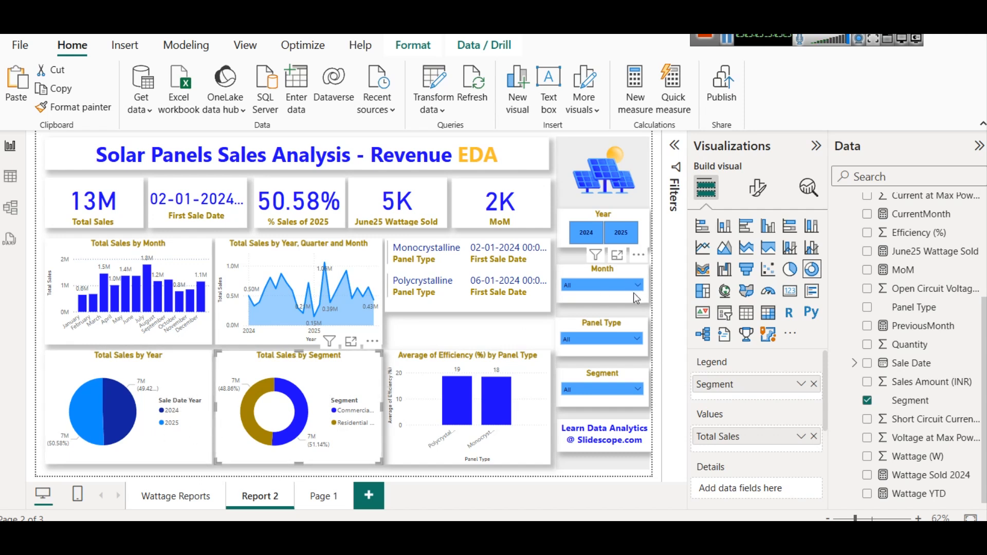
- Try placing the donut chart's legend at bottom center, then top center, then back at bottom center
left_click(761, 189)
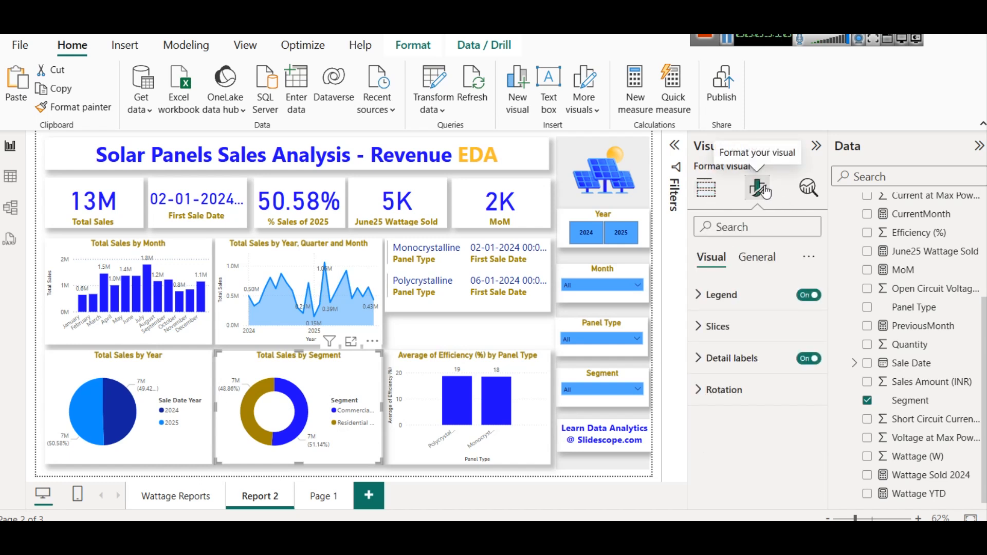
left_click(806, 303)
left_click(805, 304)
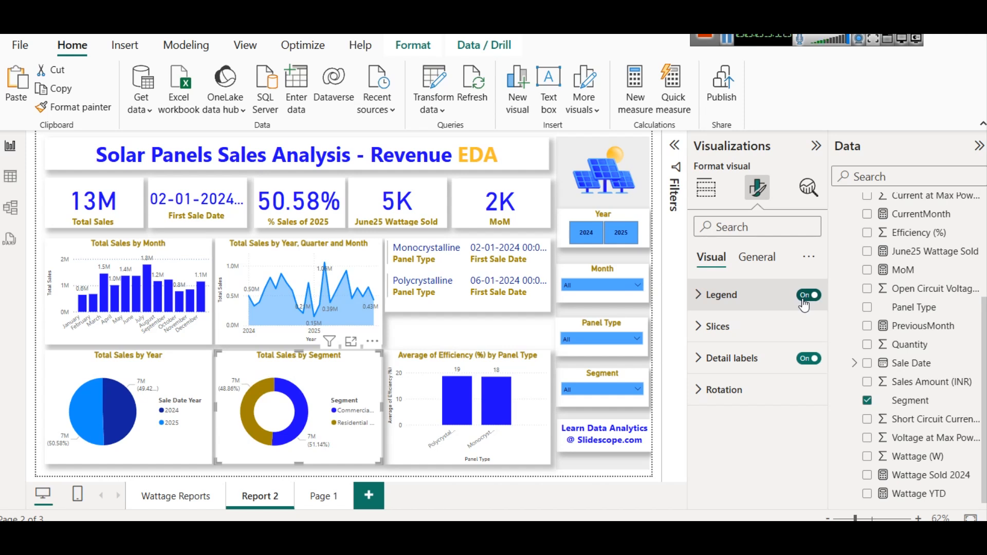
left_click(719, 295)
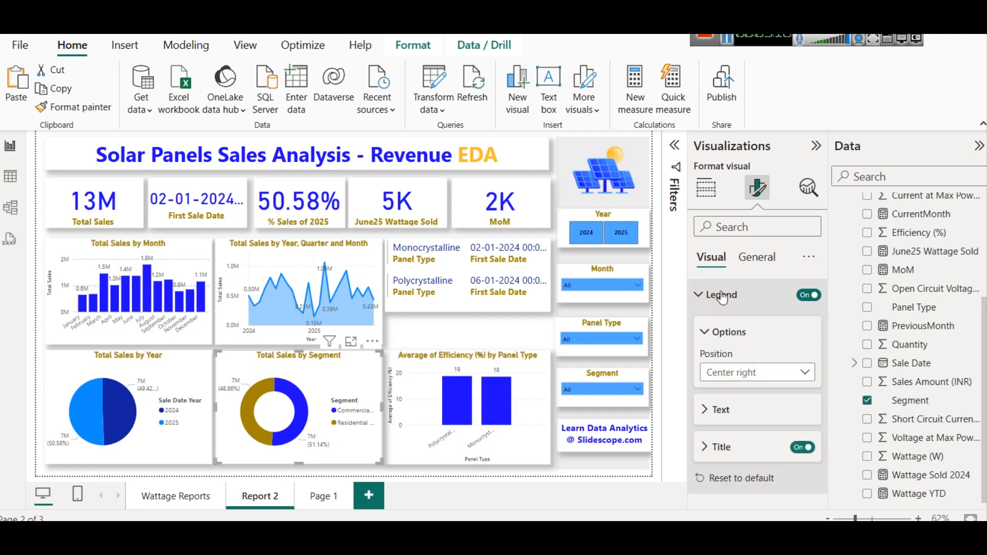
left_click(747, 373)
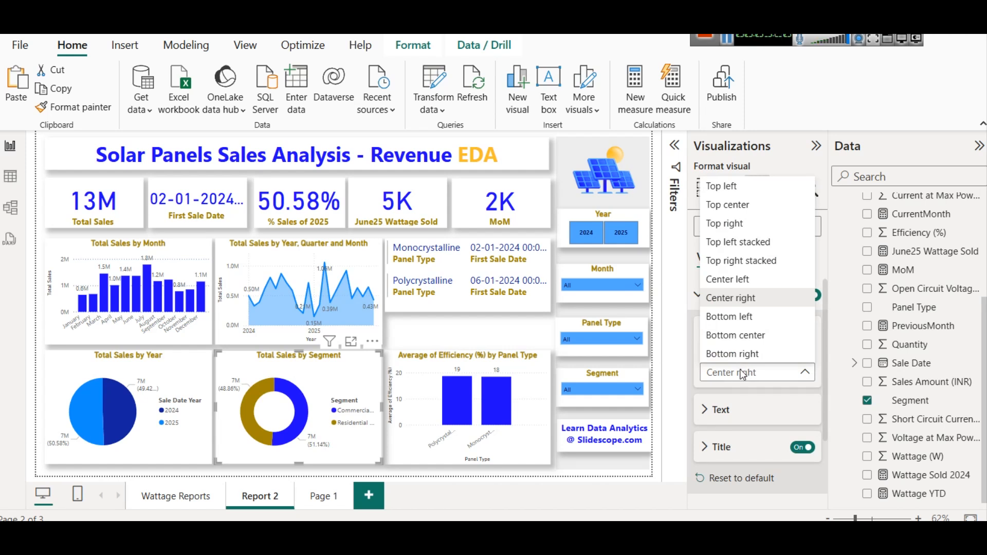
left_click(734, 335)
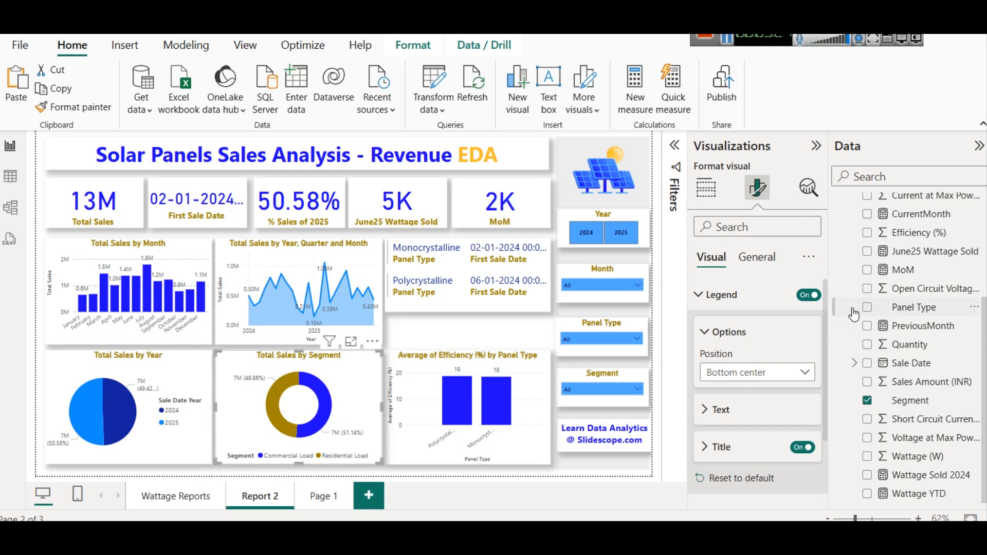
left_click(743, 379)
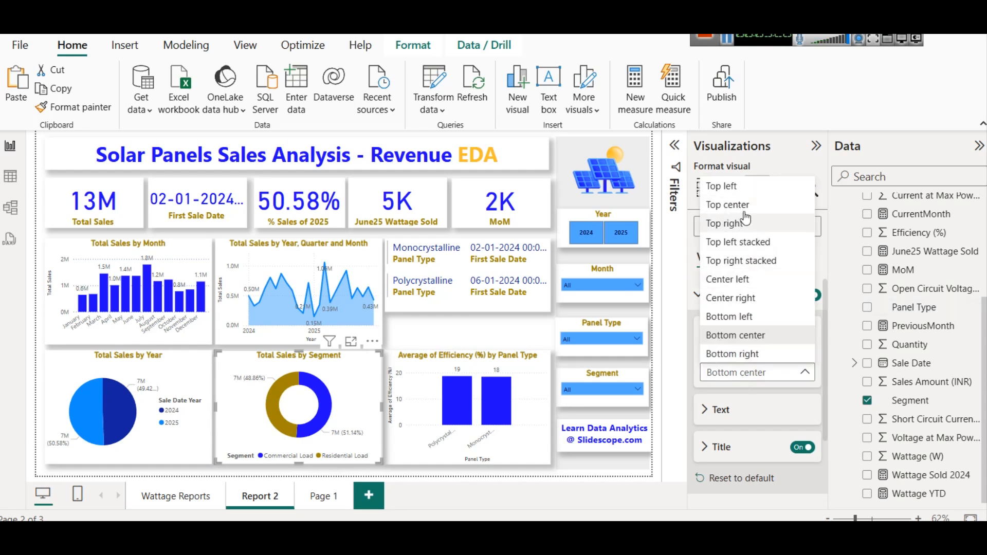
left_click(728, 205)
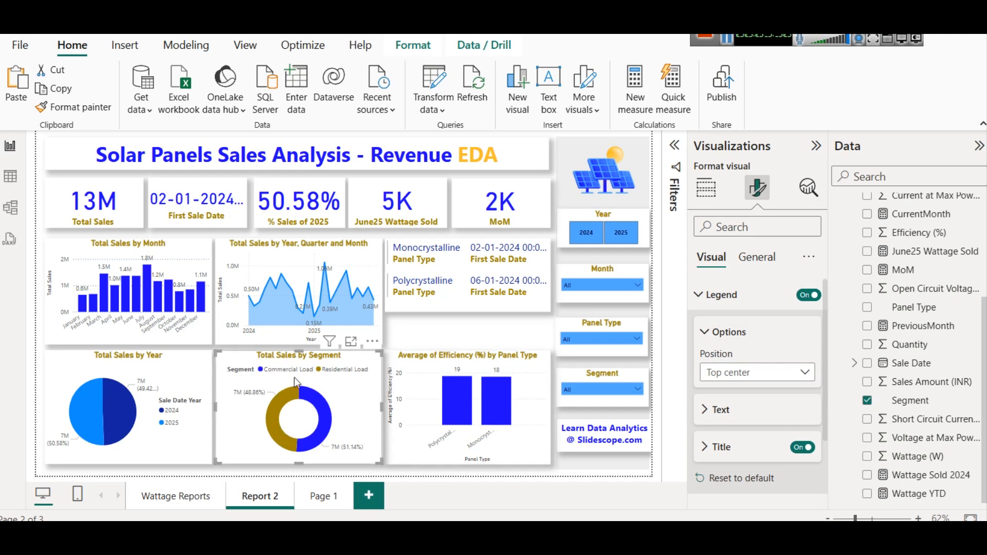
left_click(740, 379)
left_click(736, 336)
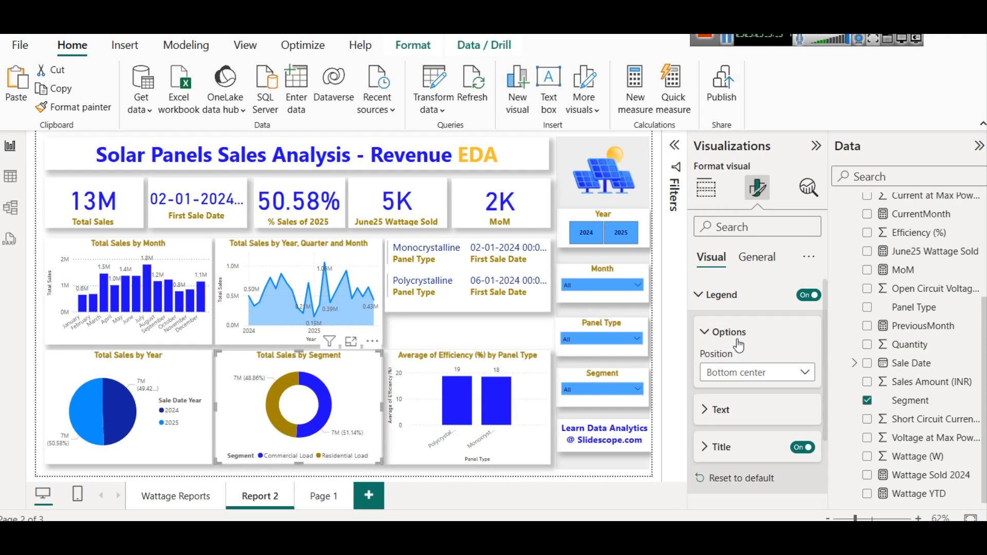
- Turn off the legend of the Total Sales by Segment donut chart
left_click(805, 296)
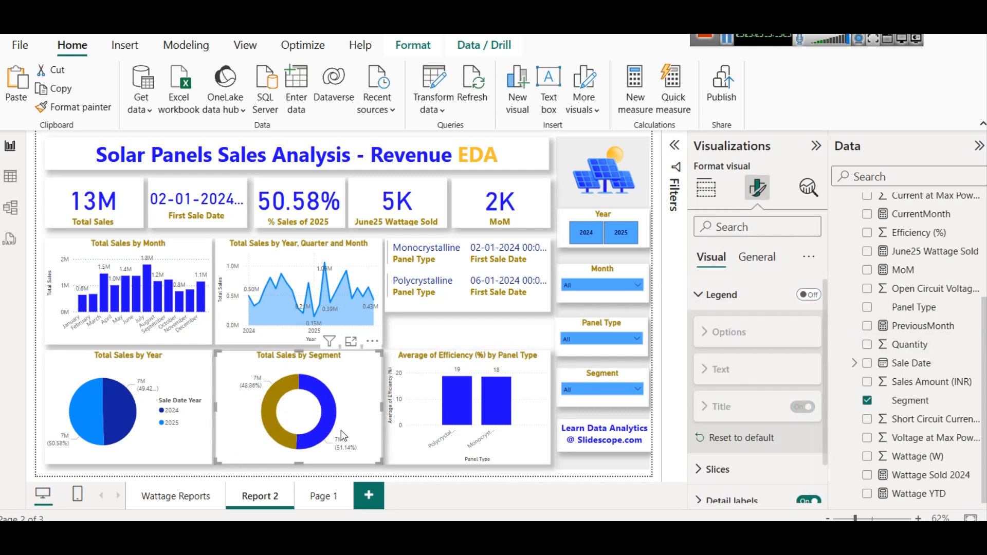
mouse_move(327, 402)
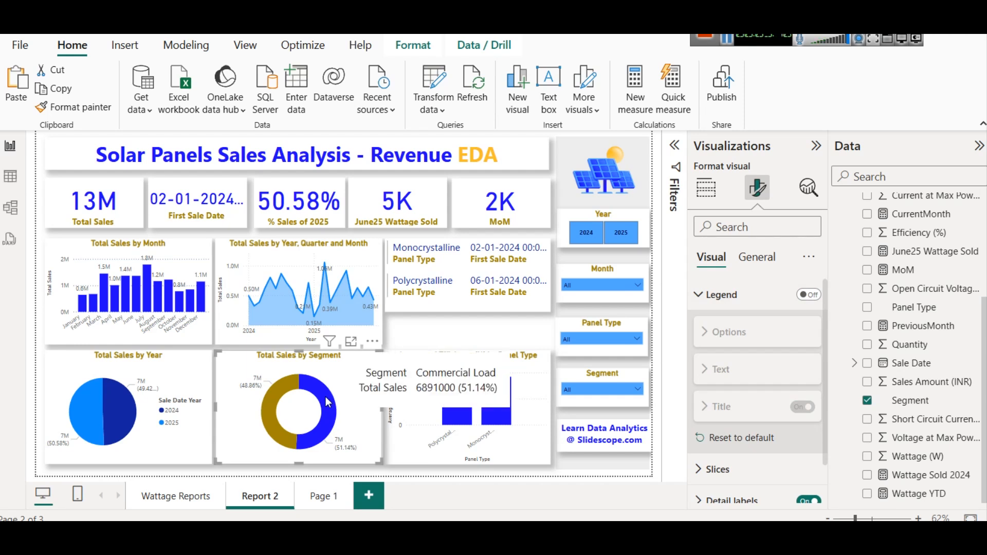
mouse_move(287, 378)
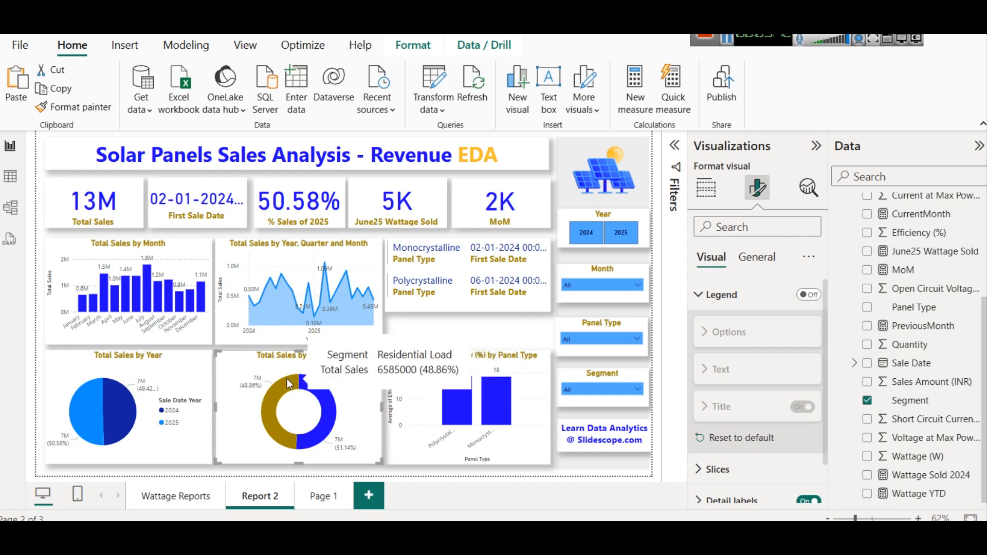
- Set the donut chart's detail label contents to Category, data value
scroll(787, 319, "down", 1)
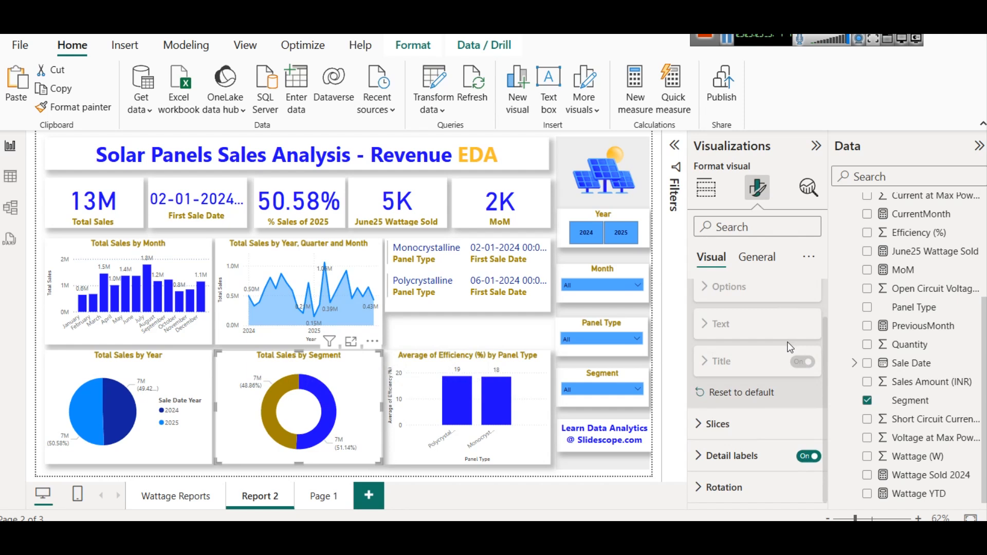
left_click(746, 456)
scroll(756, 411, "down", 3)
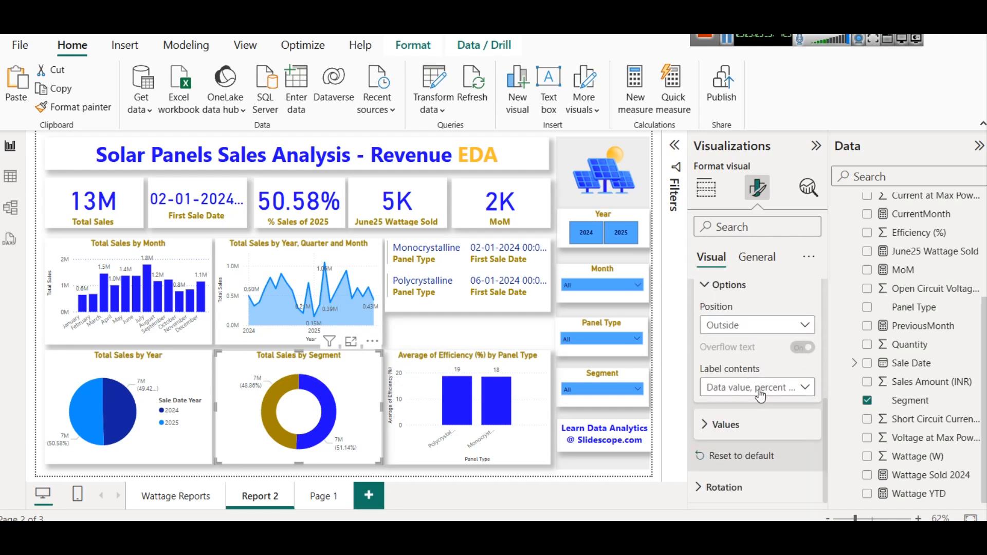
left_click(735, 391)
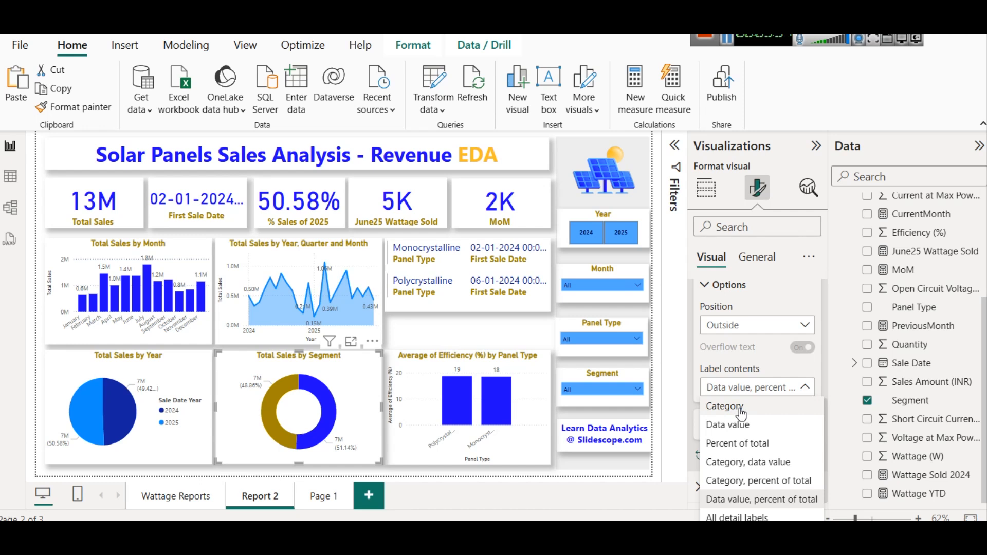
left_click(741, 411)
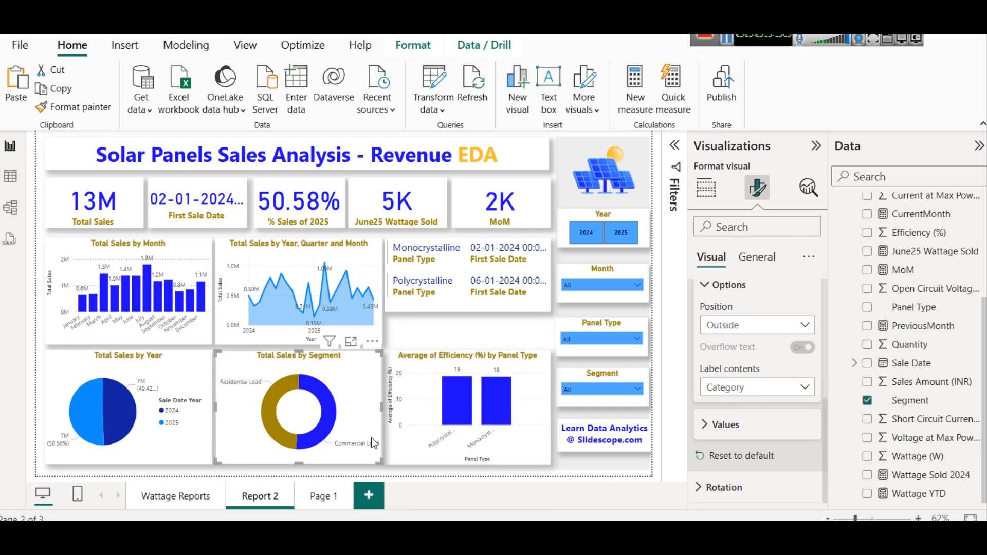
left_click(726, 391)
left_click(744, 429)
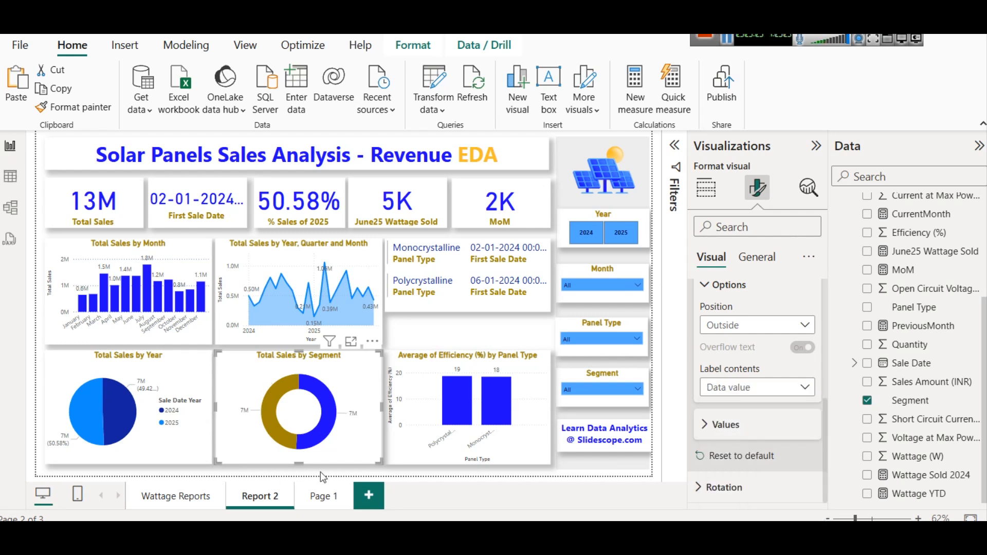
left_click(743, 392)
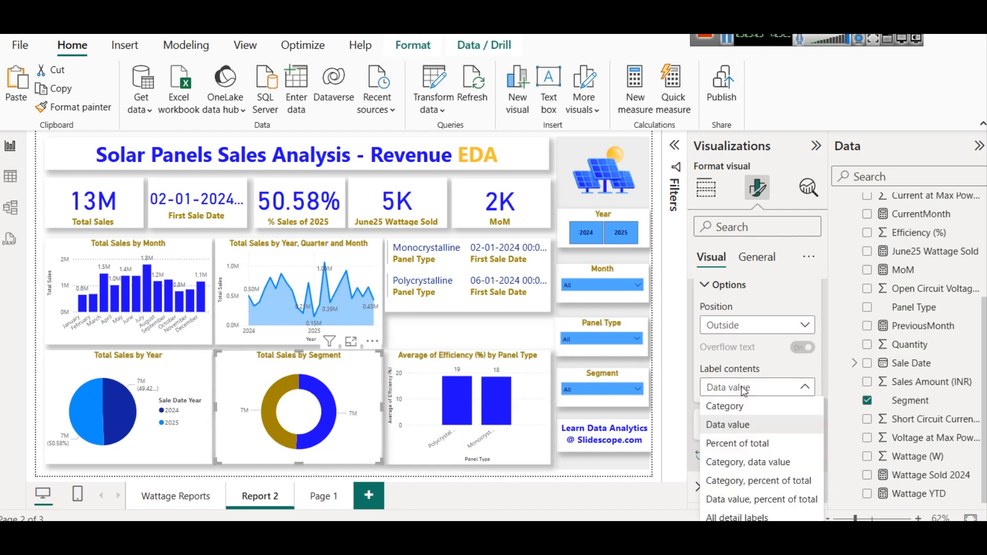
left_click(757, 469)
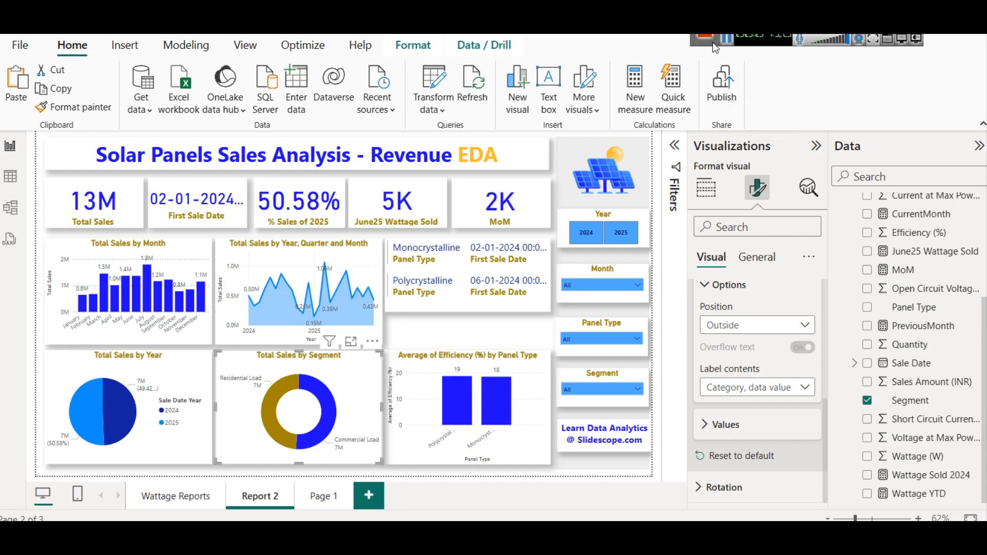
- Select the June25 Wattage Sold card and copy the full DAX formula of its measure
left_click(407, 217)
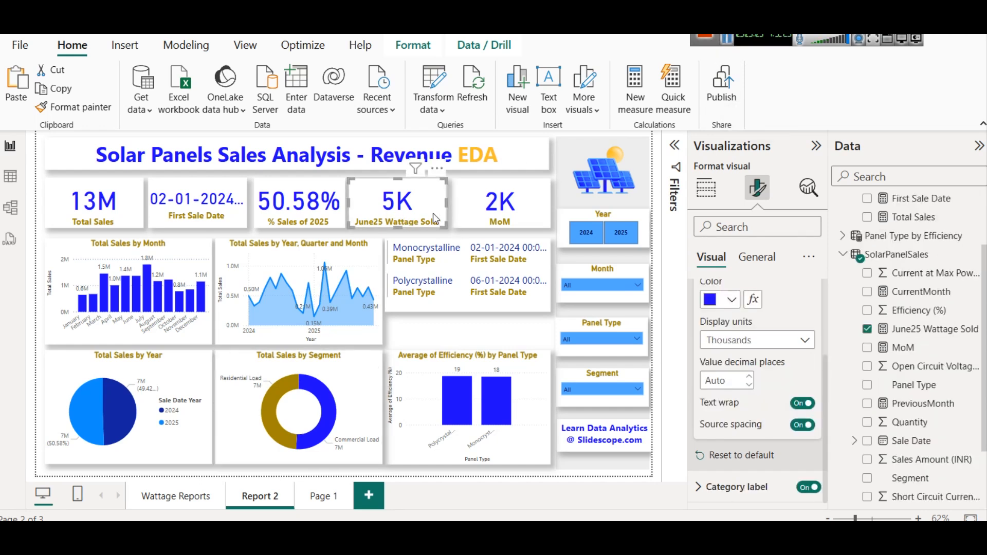
scroll(956, 397, "down", 3)
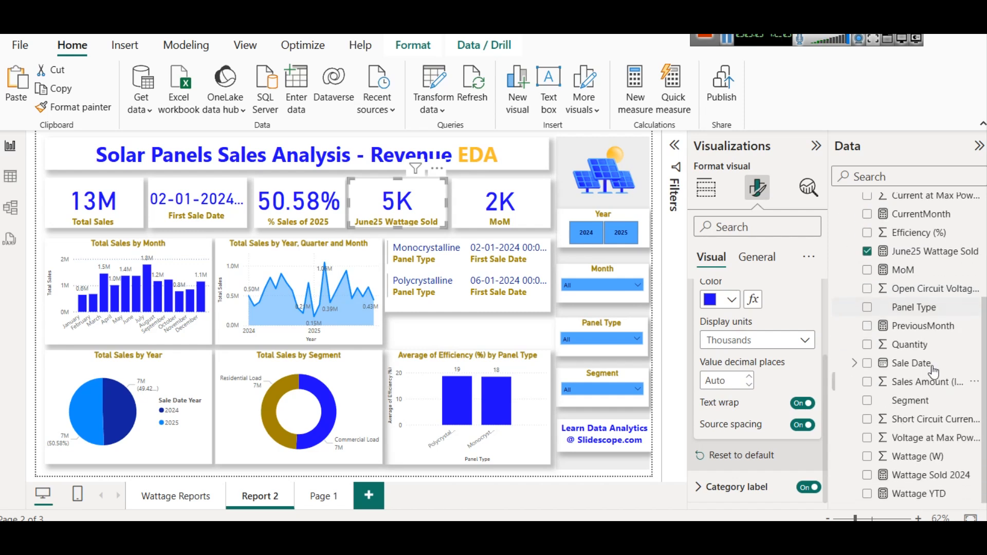
left_click(928, 252)
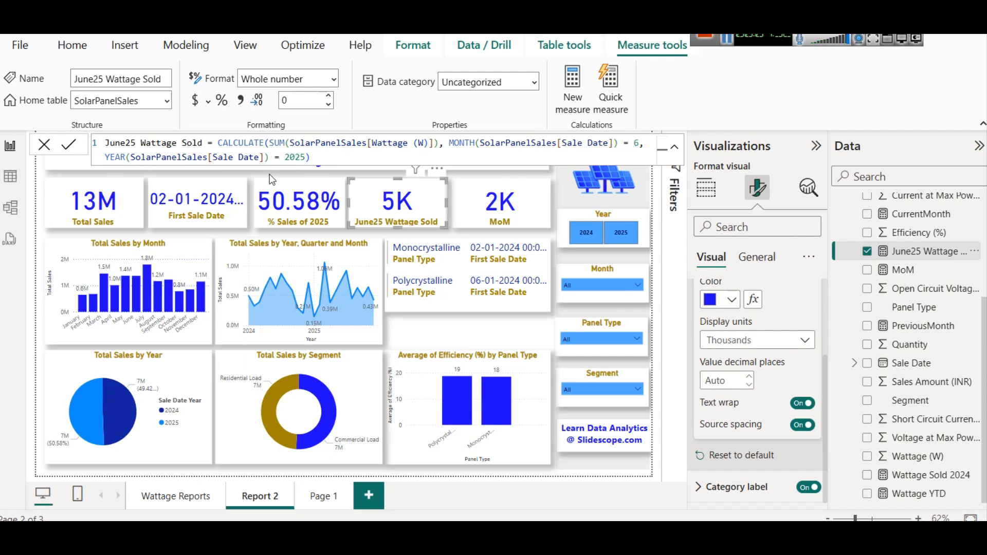
left_click(319, 155)
key("ctrl+a")
key("ctrl+c")
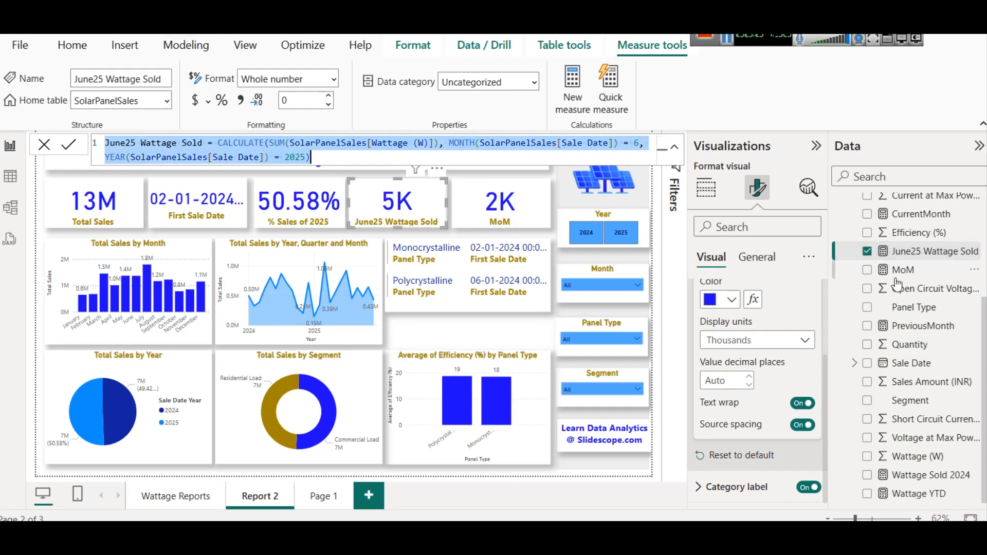
- Create a new measure in the Measures Table and paste the copied formula into it
scroll(900, 216, "up", 3)
right_click(898, 207)
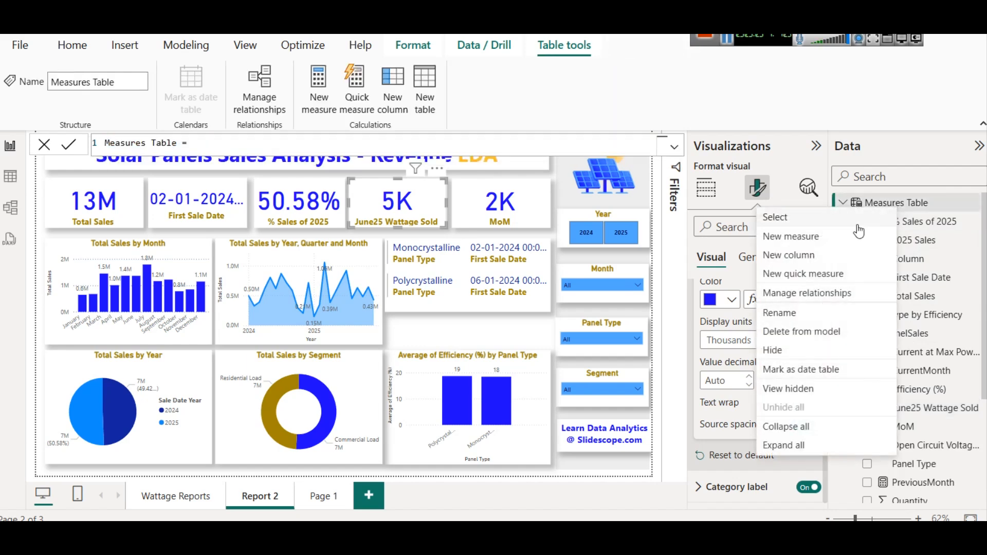
left_click(846, 236)
key("ctrl+v")
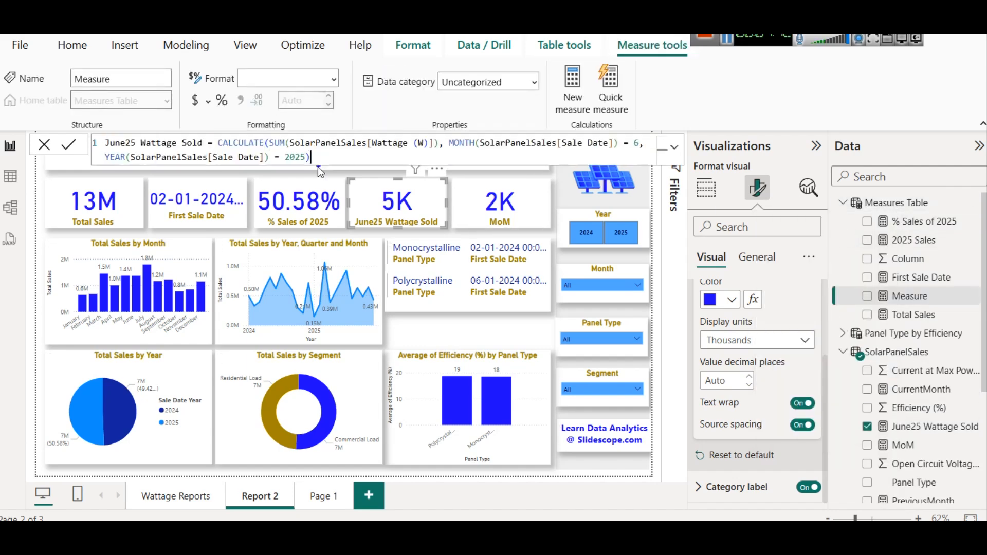
- Rename the new measure to June25 Sales and make it sum SolarPanelSales[Sales Amount (INR)] instead of Wattage (W)
double_click(157, 140)
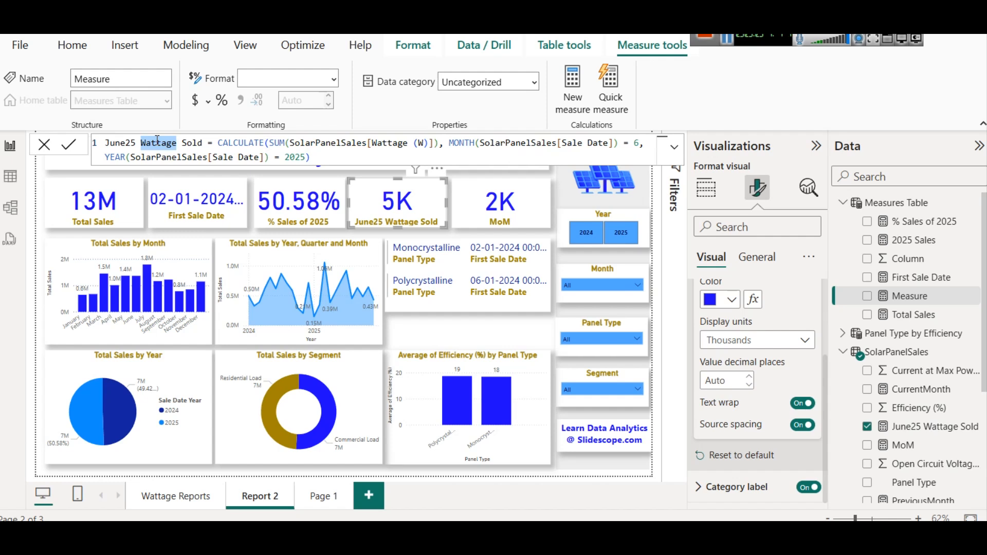
type("Sal")
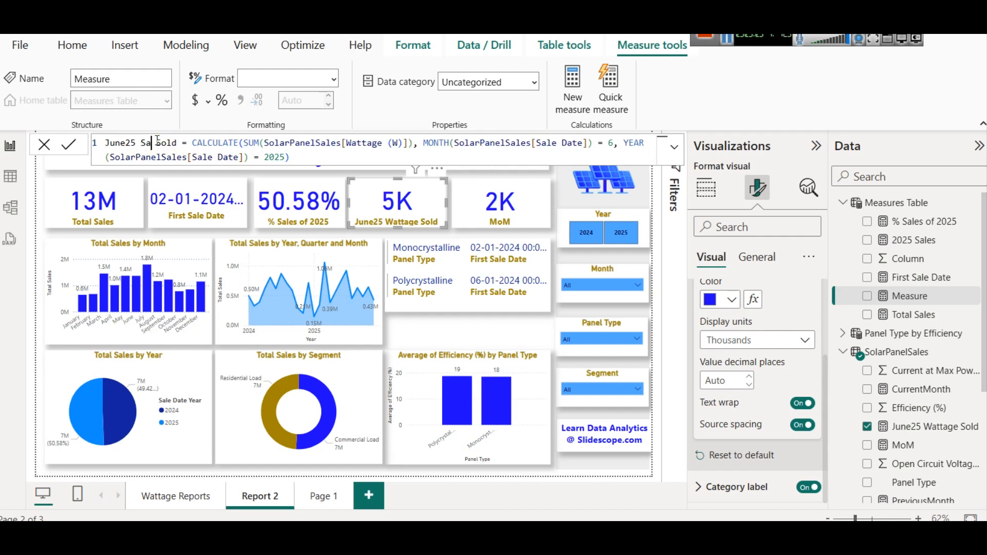
type("es")
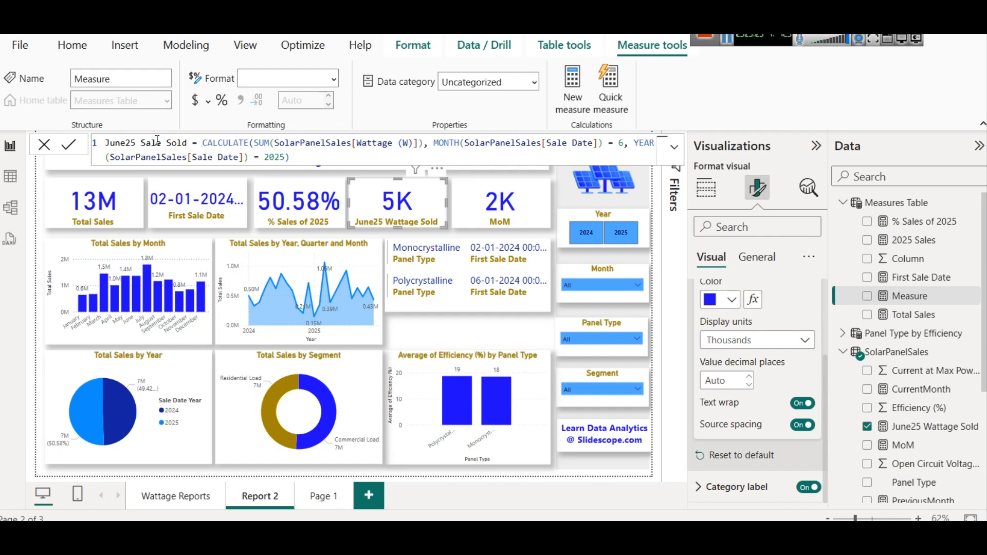
type("s")
key("shift+Right")
key("shift+Right")
key("shift+Right")
key("shift+Right")
key("shift+Right")
key("Delete")
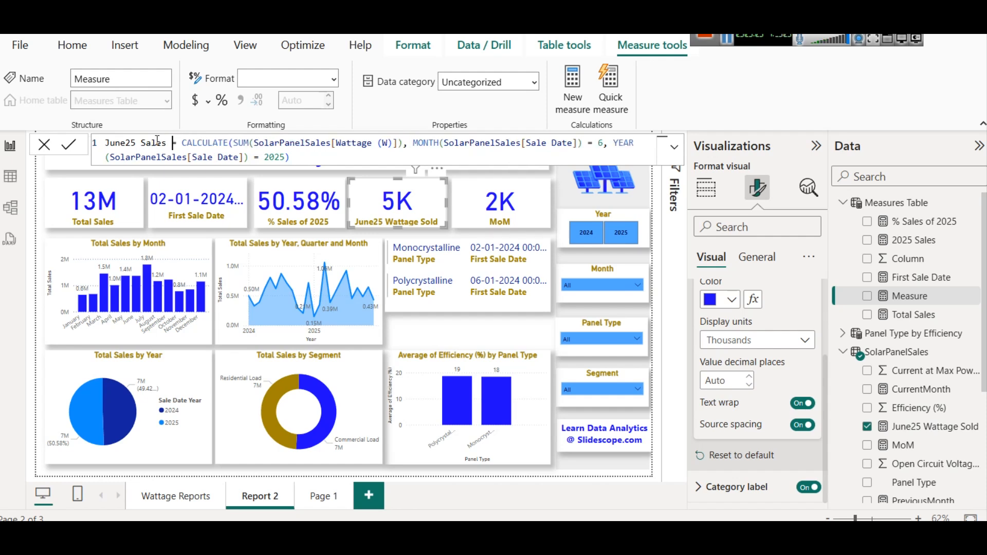
double_click(354, 143)
key("shift+Right")
key("shift+Right")
key("shift+Right")
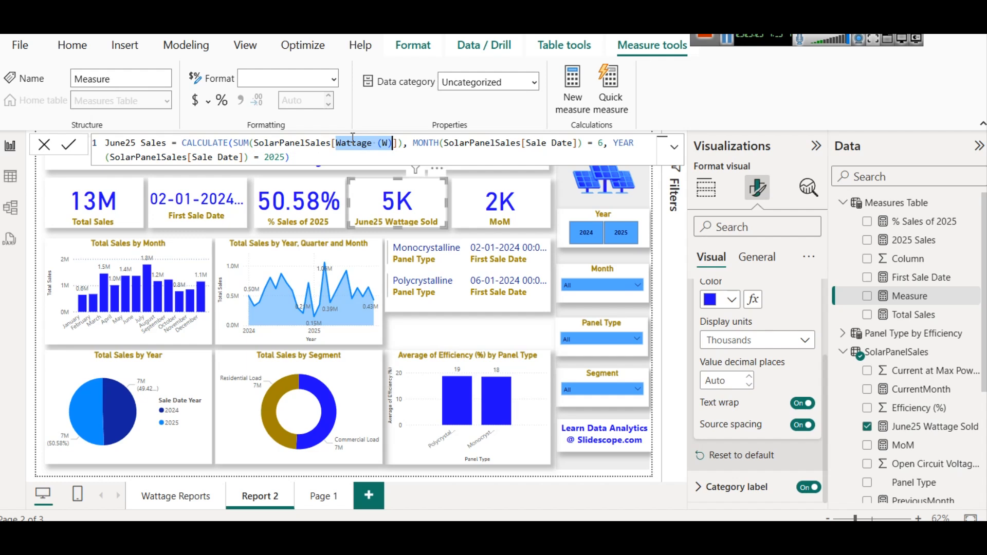
type("Am")
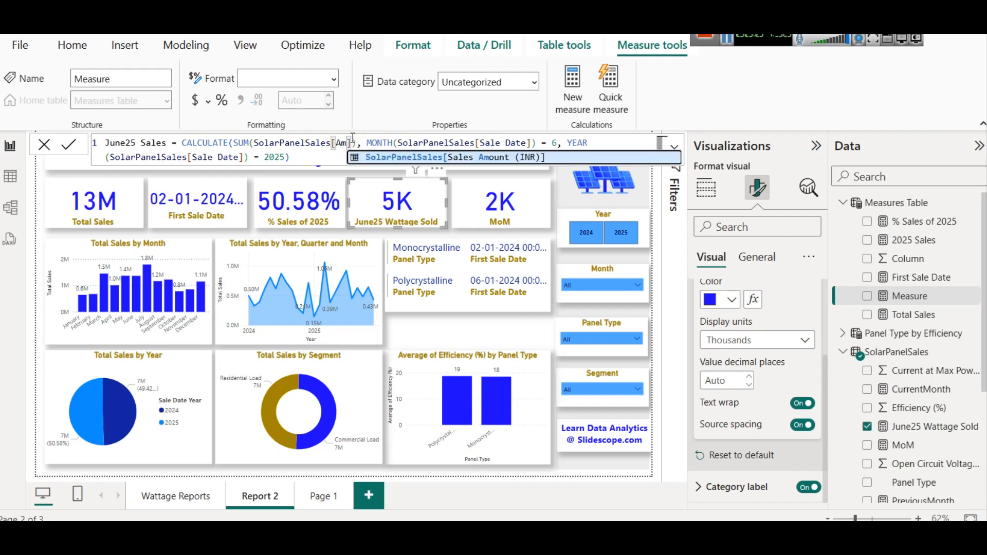
key("Tab")
left_click(68, 146)
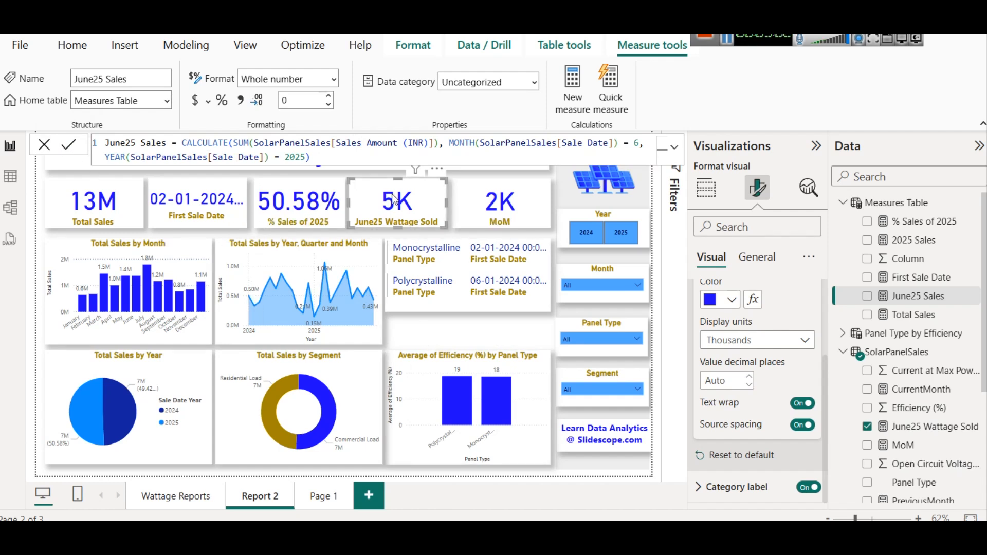
- Replace the card's June25 Wattage Sold field with the new June25 Sales measure
scroll(751, 303, "up", 2)
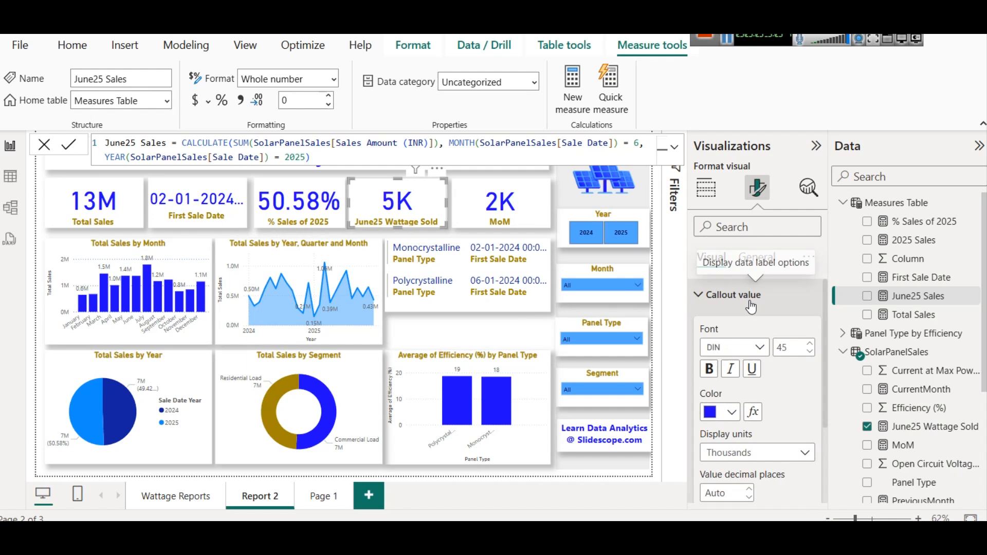
left_click(704, 198)
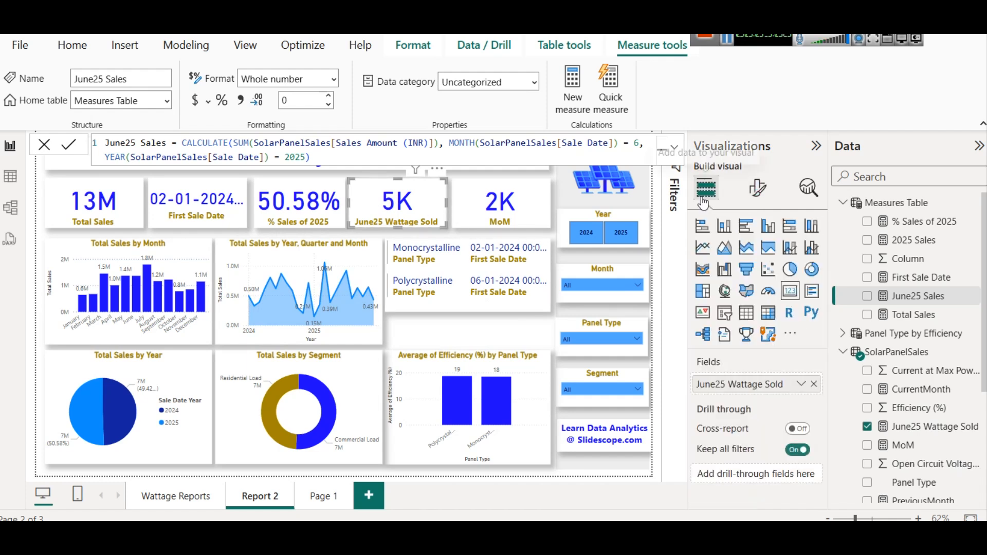
left_click(815, 384)
left_click_drag(918, 297, 751, 380)
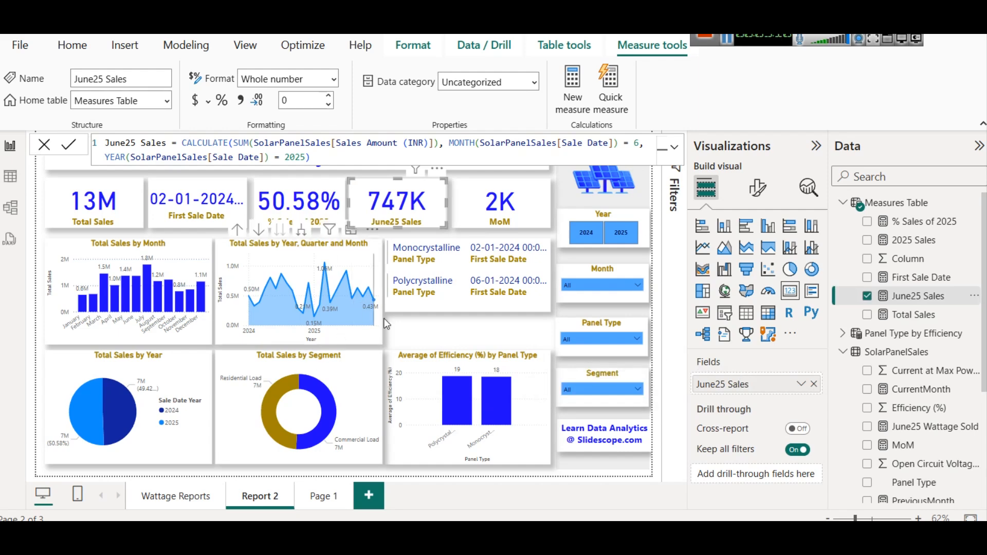
left_click(401, 326)
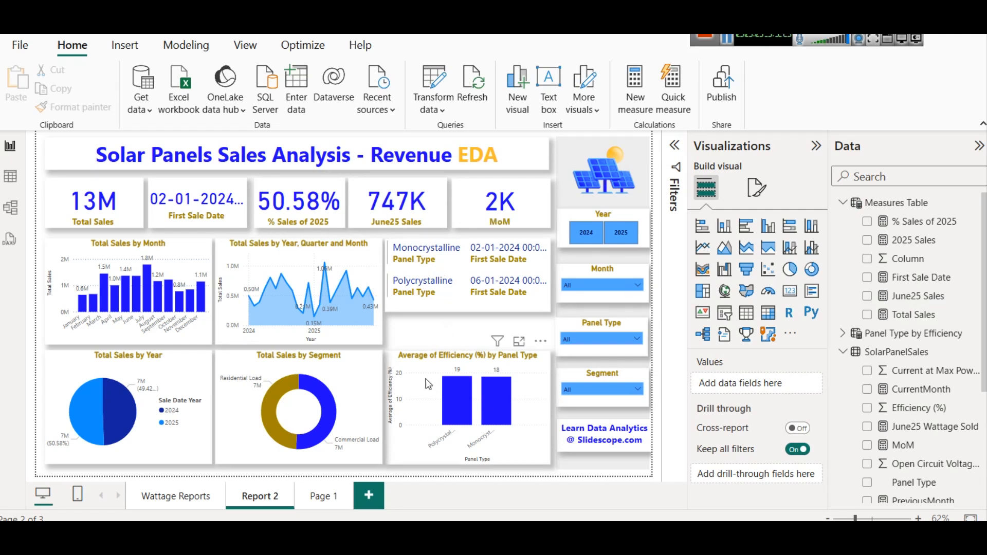
- Move the Average of Efficiency by Panel Type chart down to the bottom row and the Panel Type multi-row card below the line chart
left_click(465, 370)
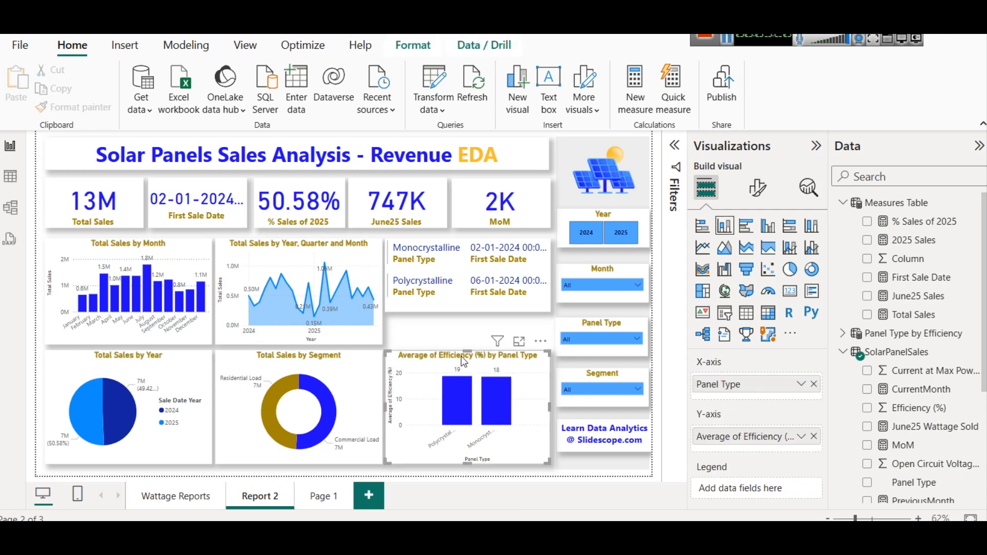
left_click_drag(467, 349, 468, 410)
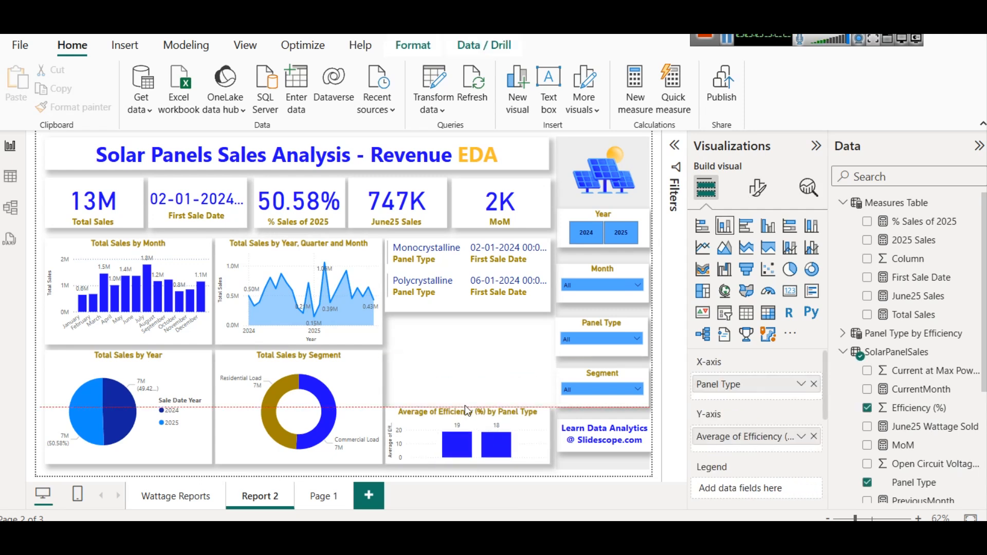
left_click_drag(474, 262, 469, 354)
left_click(473, 346)
left_click(472, 375)
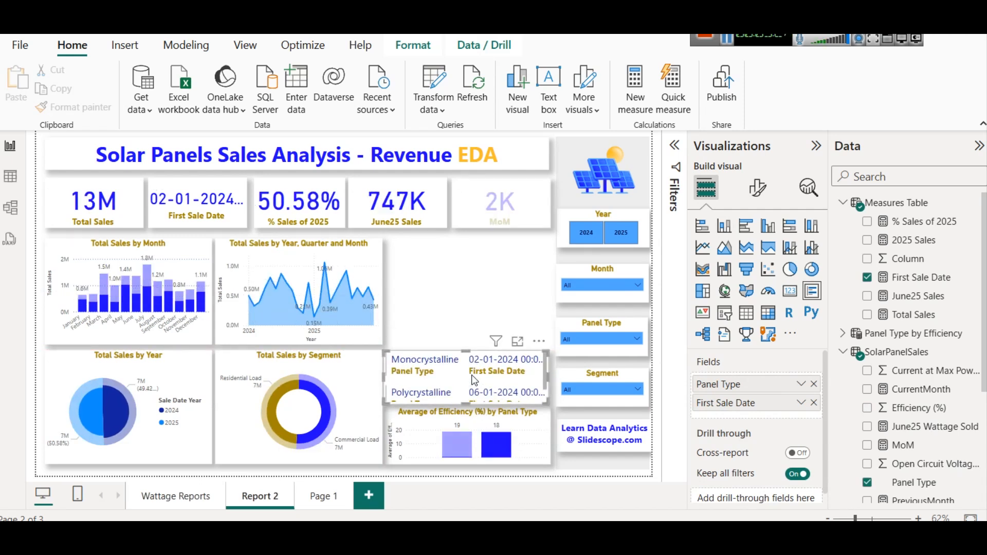
- Narrow the Average of Efficiency by Panel Type chart to about half its width
left_click(481, 421)
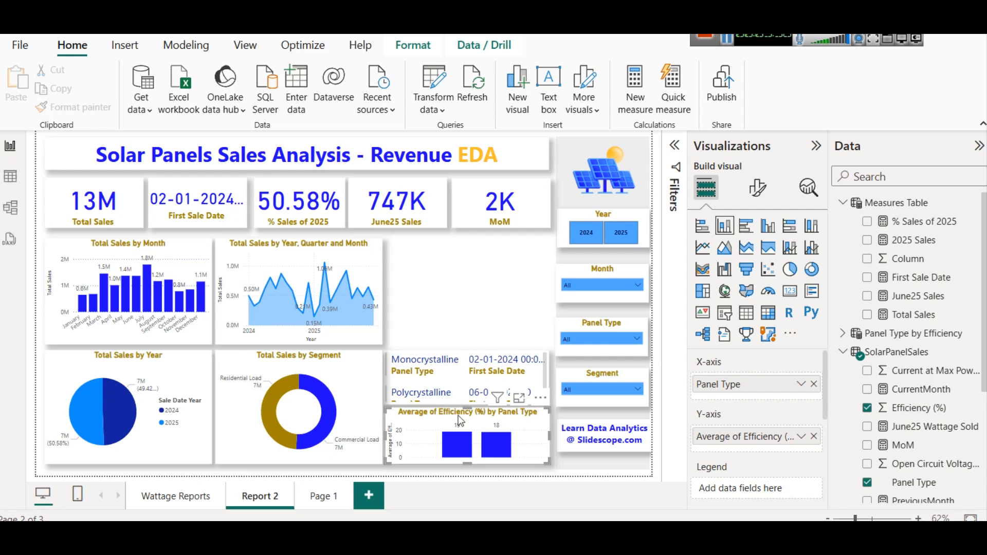
scroll(451, 373, "down", 1)
scroll(450, 374, "up", 1)
left_click(453, 318)
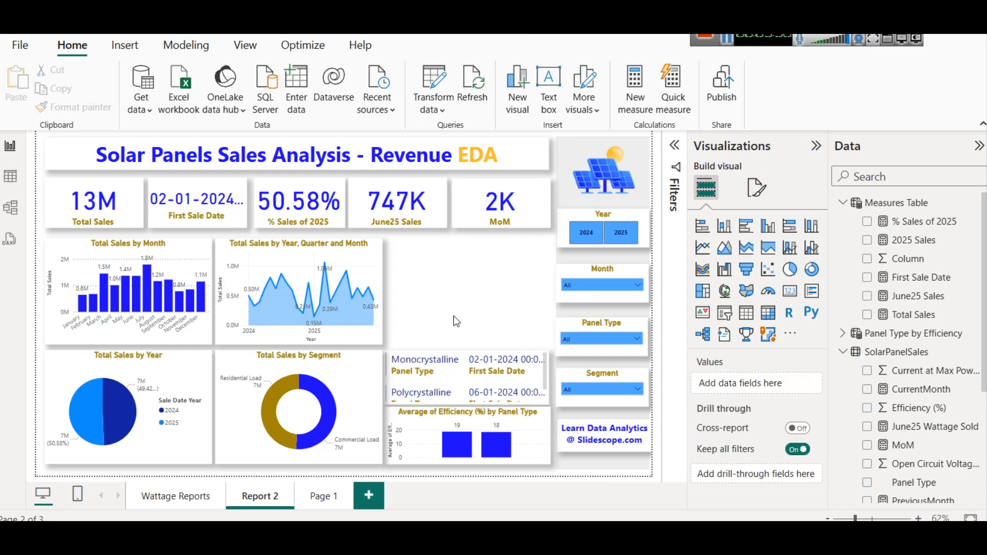
left_click(441, 419)
left_click_drag(548, 435, 474, 425)
- Move the multi-row card beside the efficiency chart and stretch it down to the bottom of the page
left_click(405, 367)
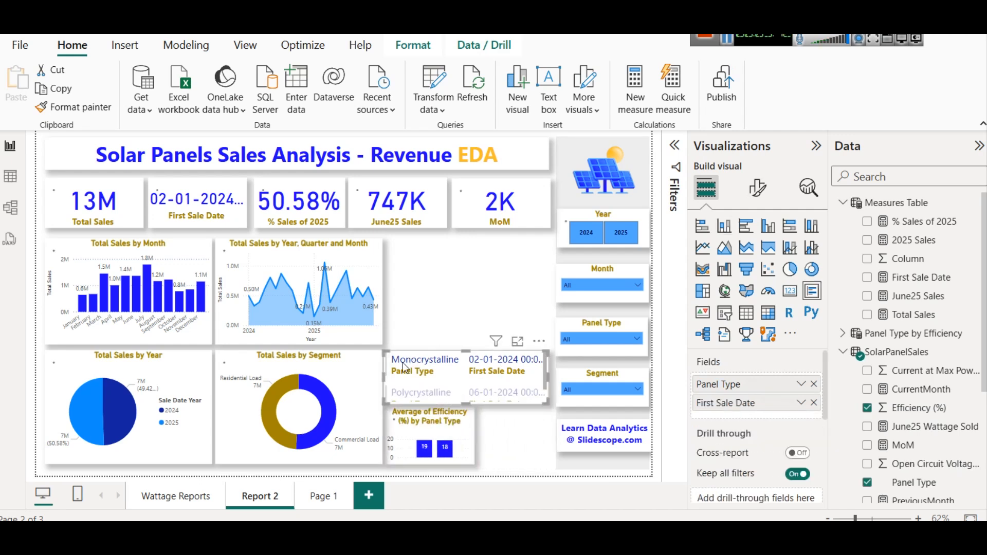
left_click_drag(386, 379, 474, 378)
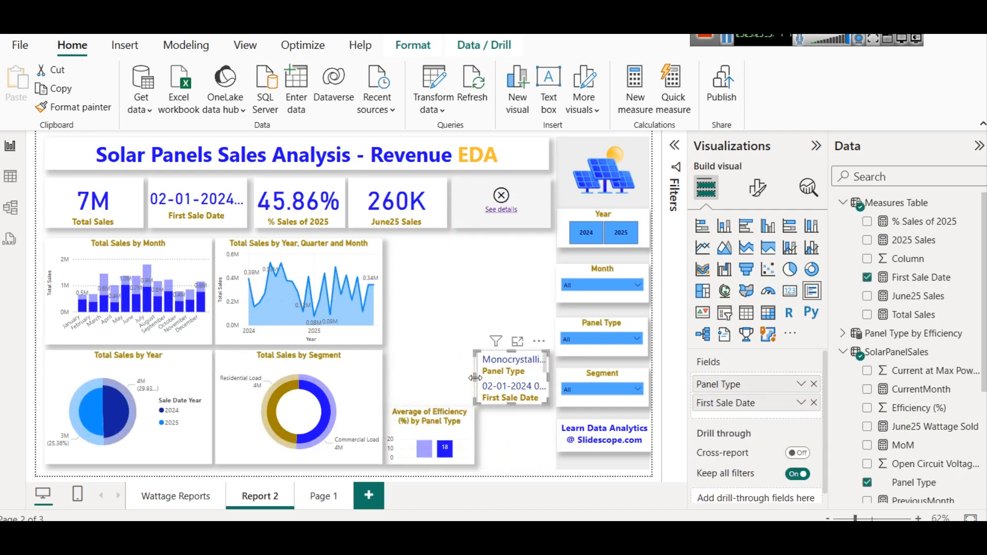
left_click_drag(519, 405, 512, 463)
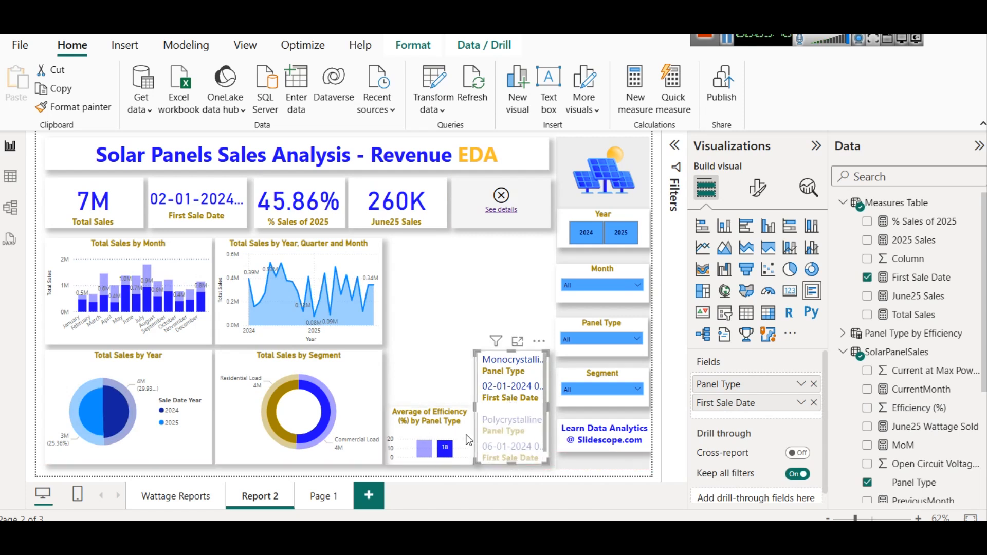
- Extend the efficiency chart upward so its top aligns with the multi-row card
left_click(427, 416)
left_click_drag(427, 404, 425, 351)
left_click(455, 392)
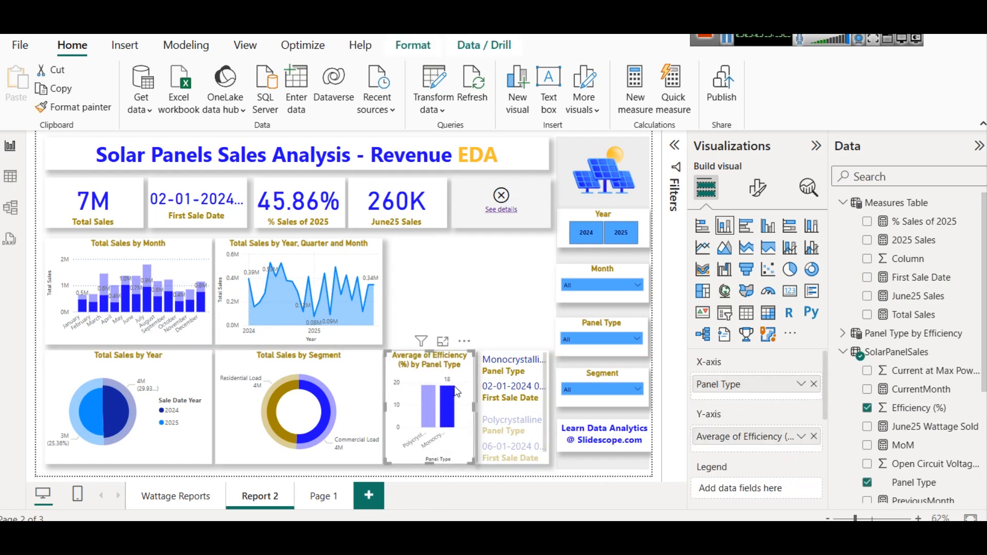
- Cross-filter the report by the Polycrystalline bar and check the filters affecting the multi-row card
left_click(433, 399)
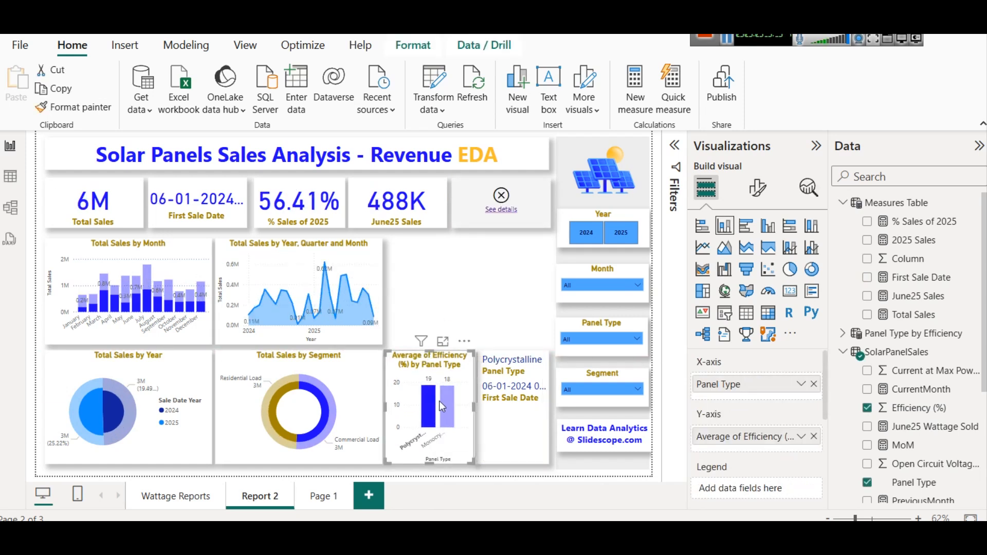
left_click(512, 431)
mouse_move(498, 352)
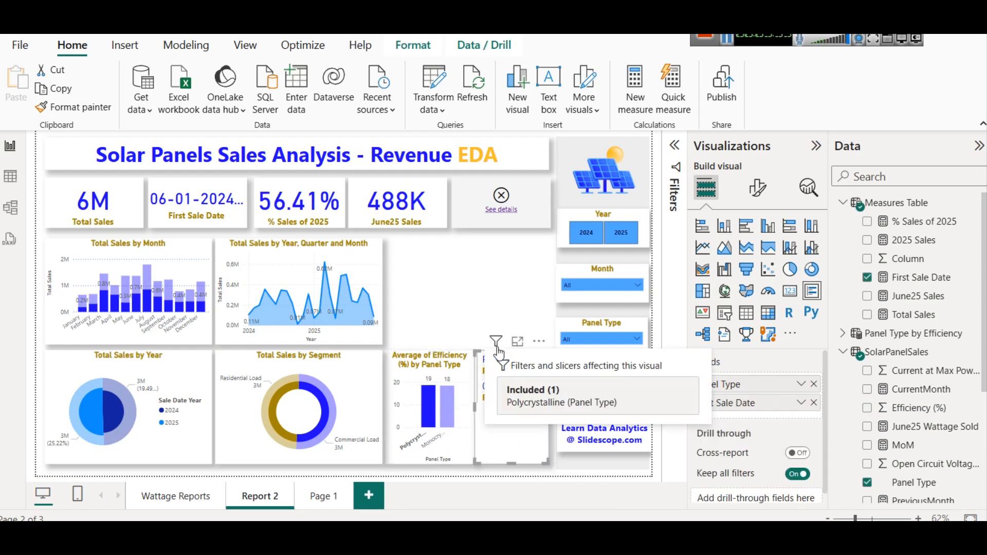
left_click(473, 270)
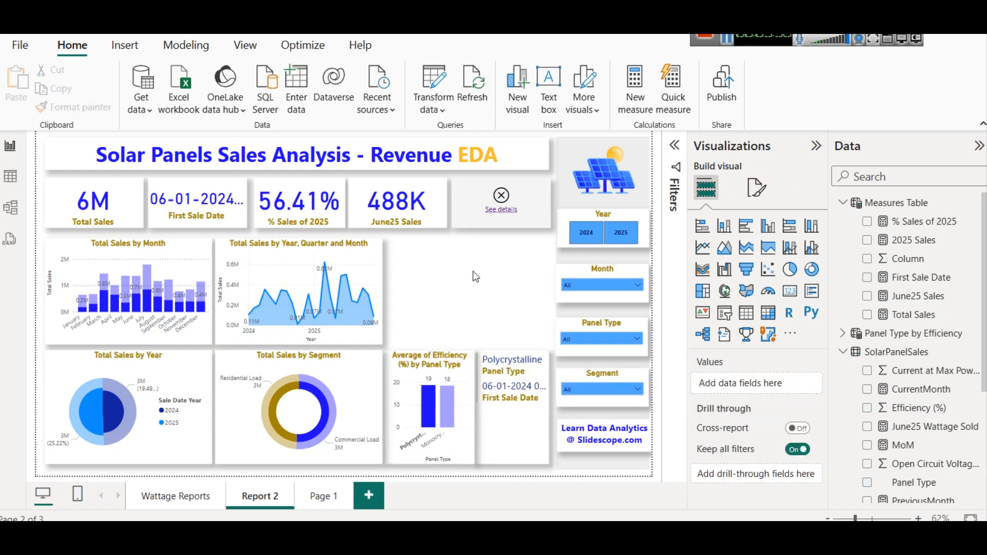
- Drill the Total Sales by Year, Quarter and Month line chart up to the year level and turn on drill-down mode
left_click(380, 252)
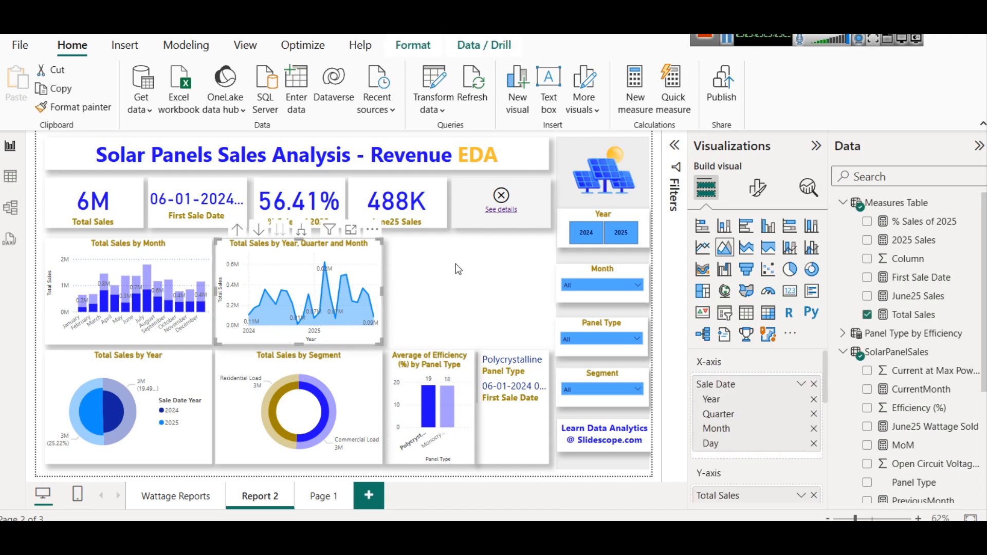
scroll(738, 392, "down", 2)
scroll(731, 396, "up", 2)
left_click(236, 231)
left_click(235, 232)
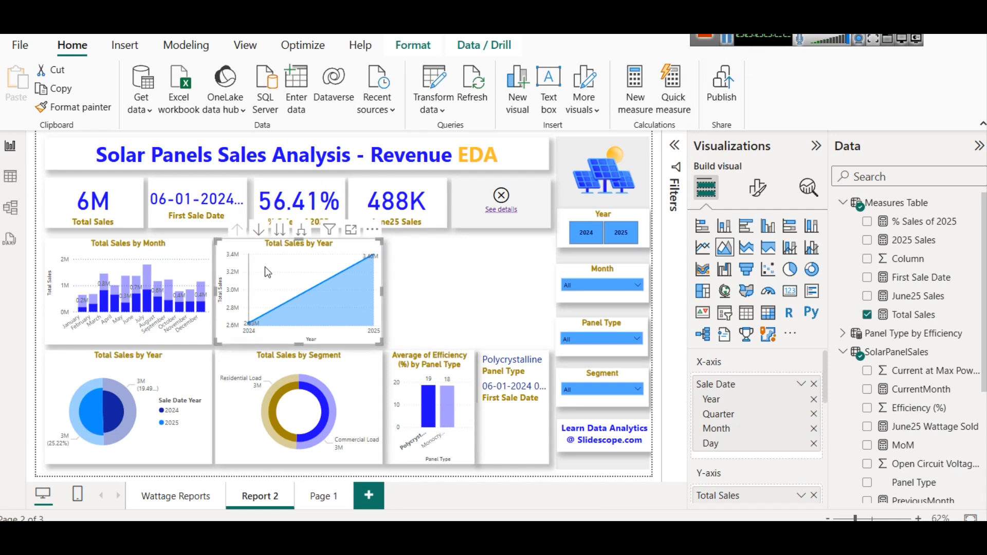
mouse_move(265, 267)
mouse_move(360, 310)
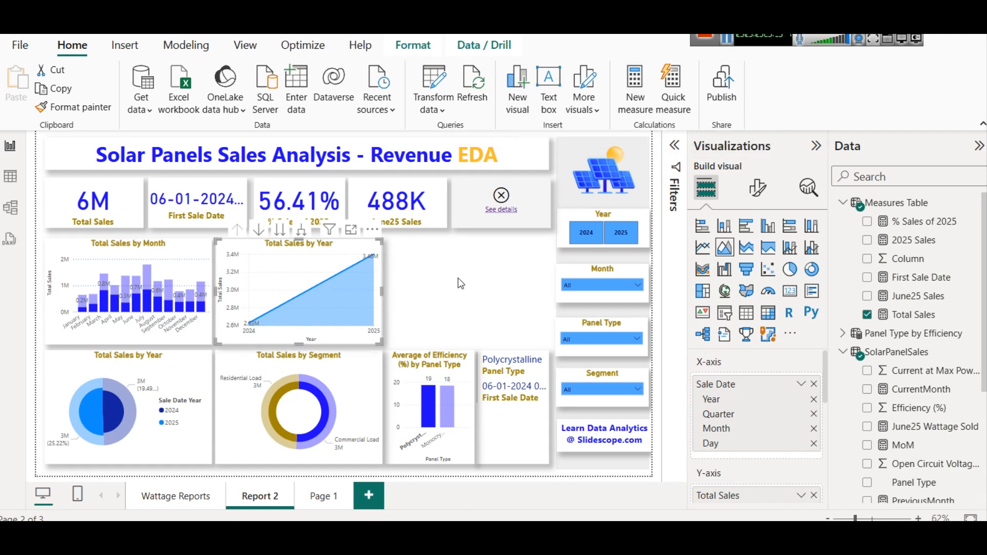
left_click(258, 231)
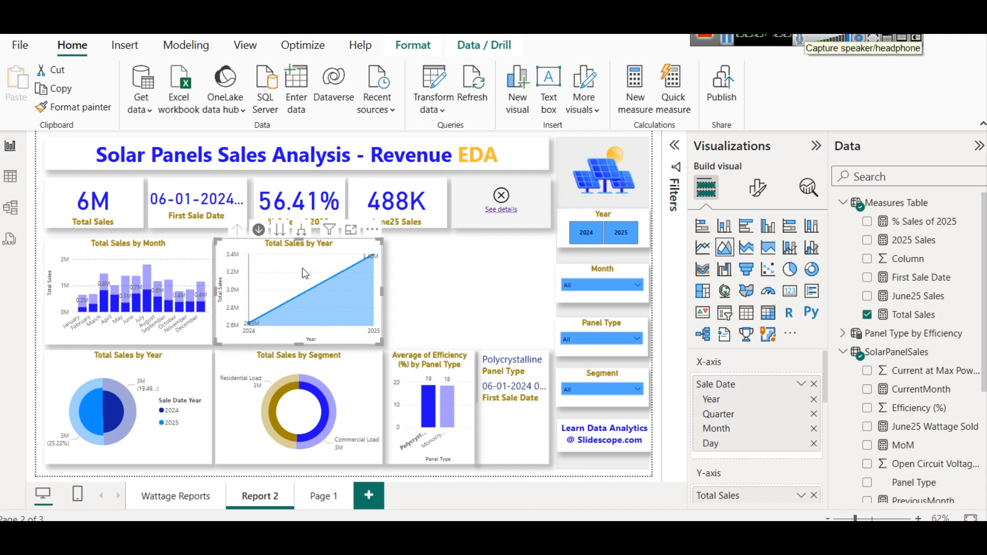
mouse_move(274, 263)
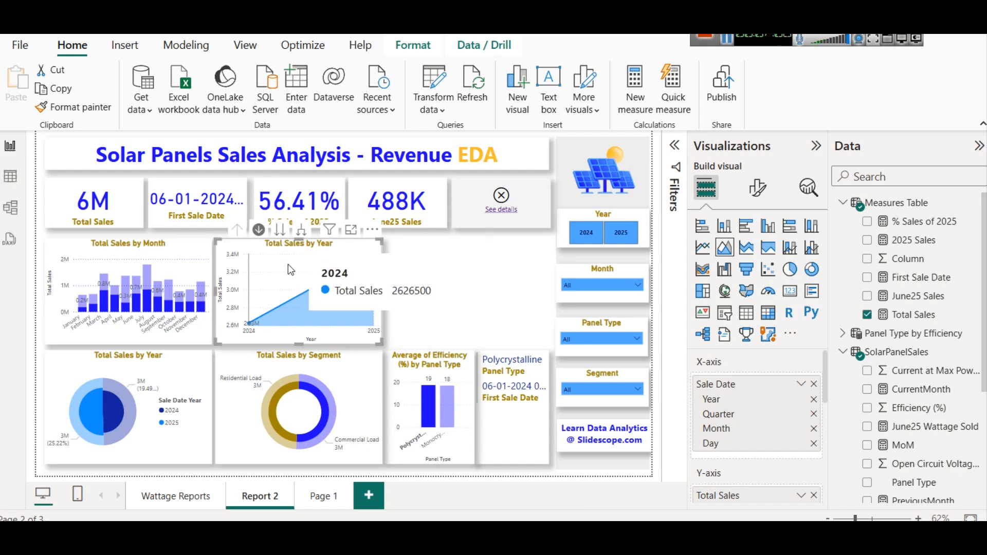
mouse_move(375, 312)
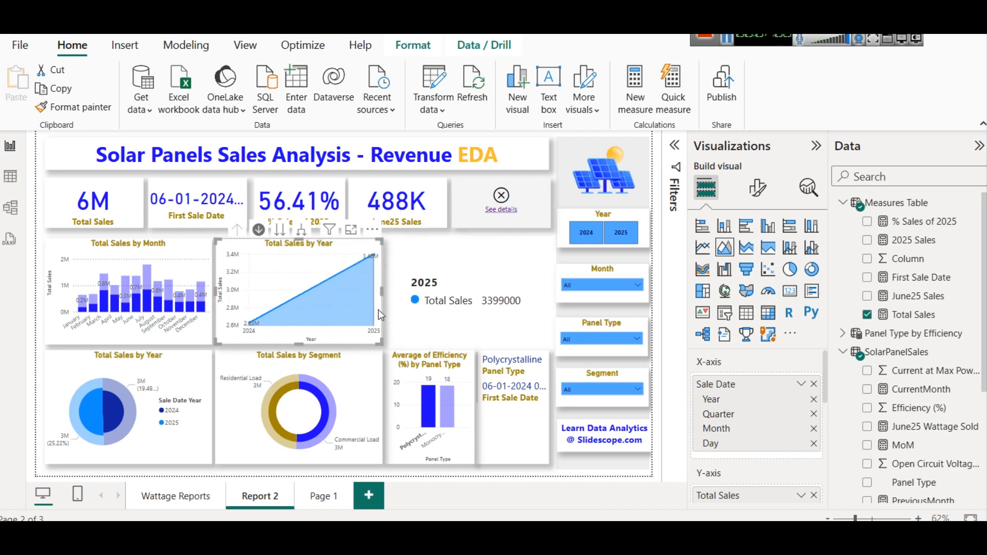
- Clear the bar selection and step the line chart down to the quarter, month and day levels
left_click(726, 39)
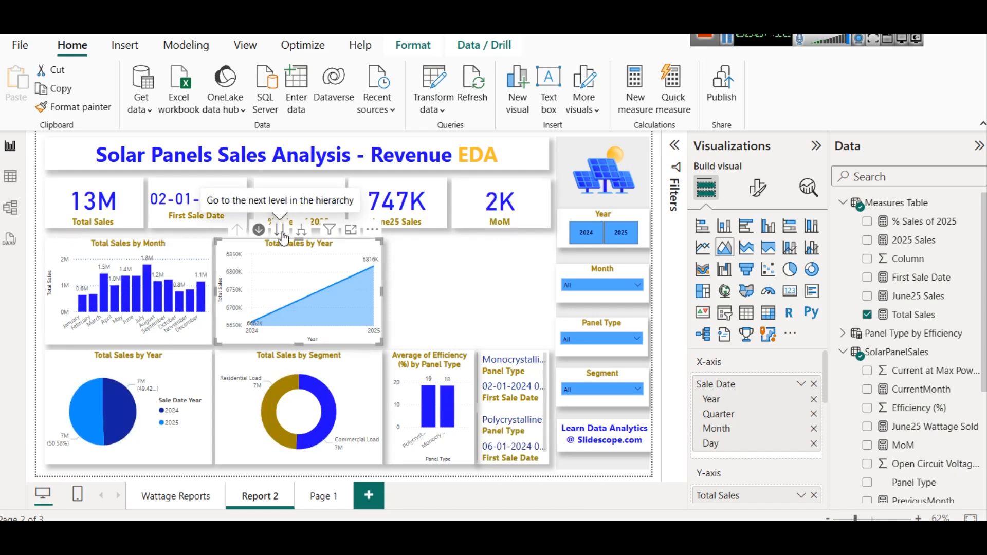
left_click(281, 232)
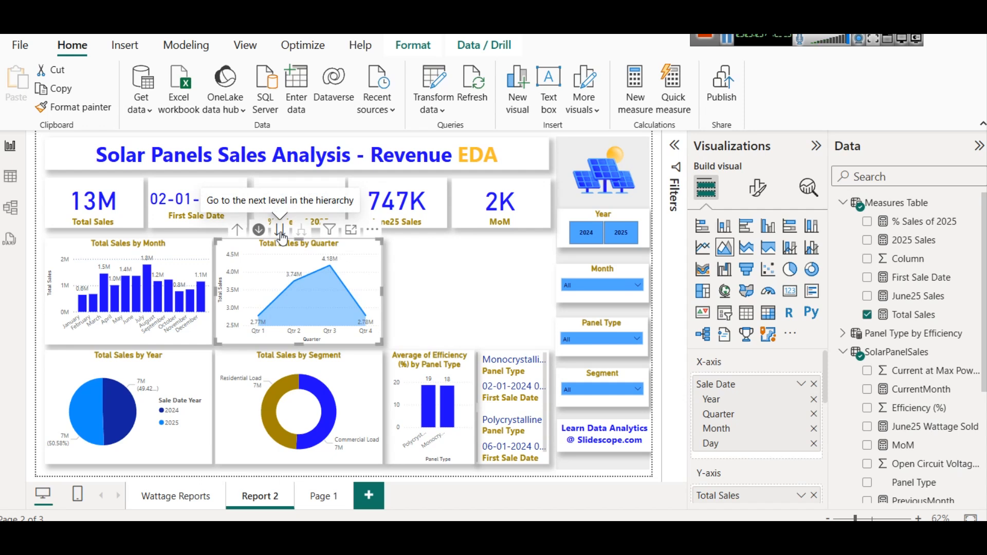
left_click(280, 234)
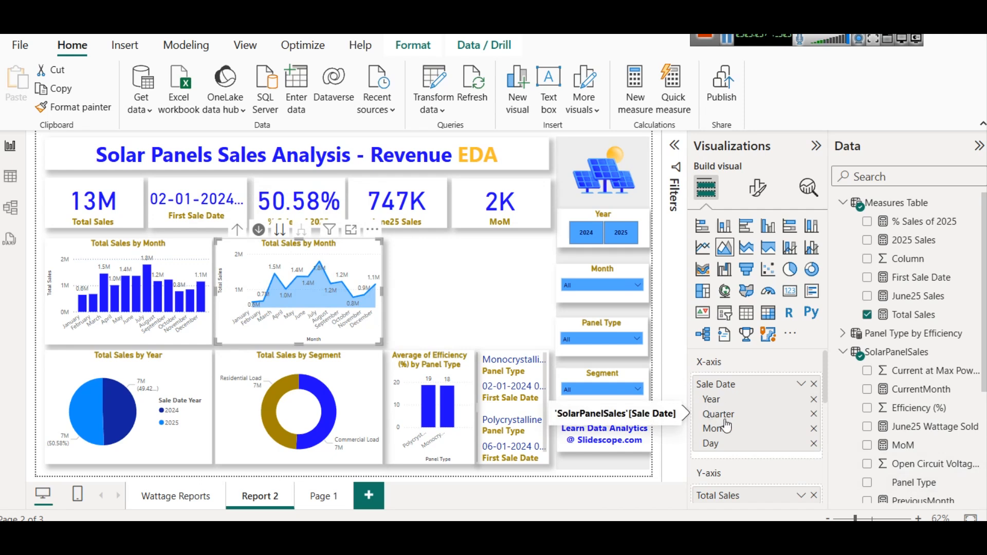
left_click(278, 229)
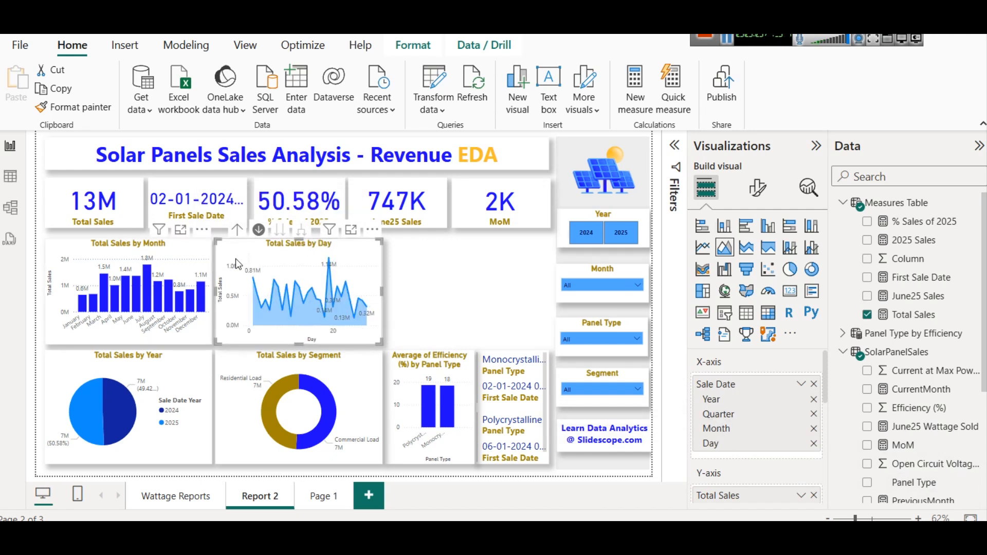
- Navigate the line chart back up to year, down to quarter, and up to year again
left_click(237, 230)
left_click(236, 230)
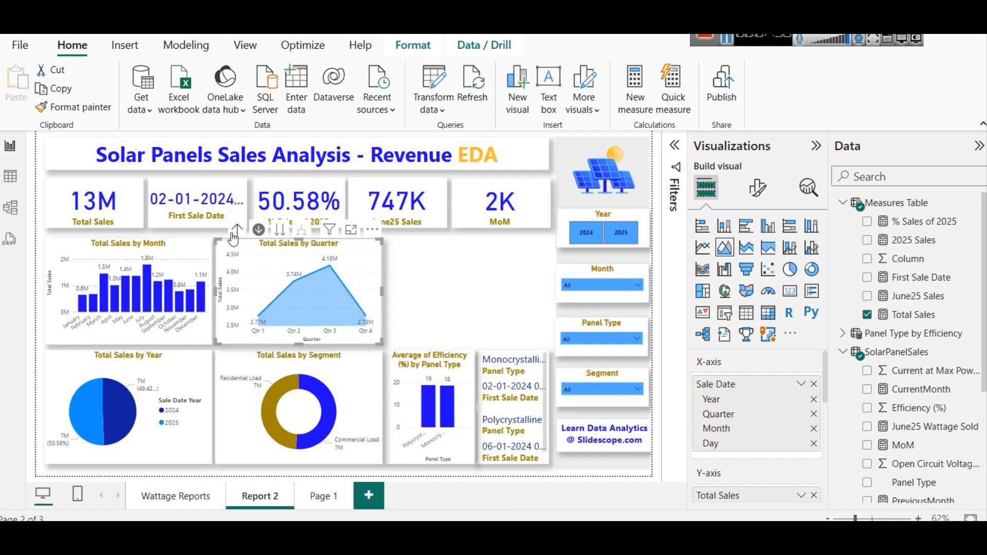
left_click(232, 234)
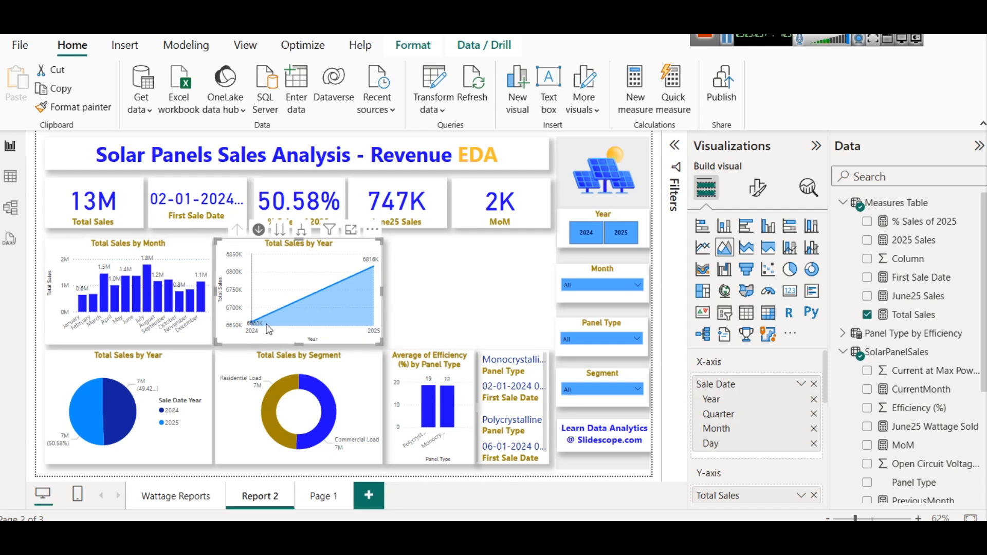
mouse_move(319, 295)
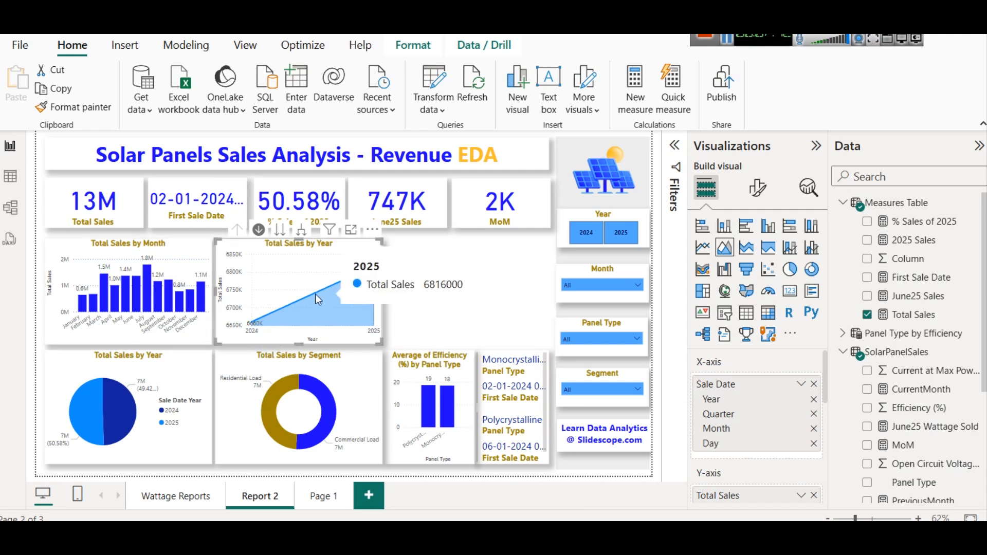
left_click(280, 229)
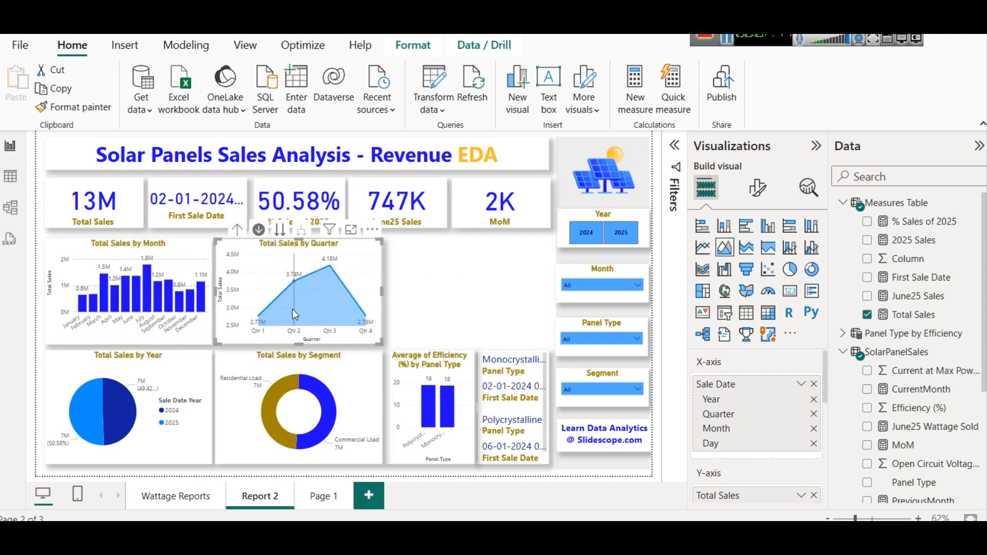
mouse_move(343, 298)
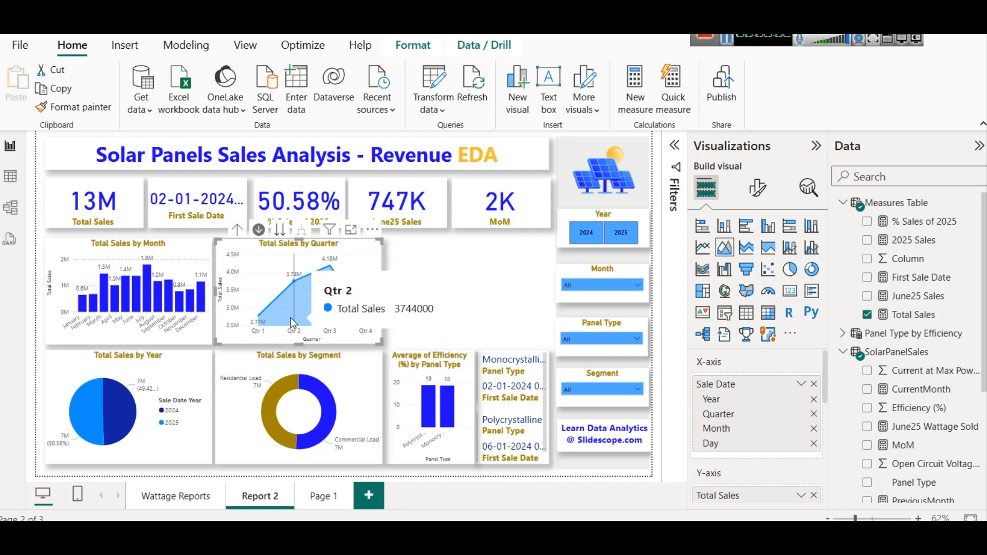
left_click(236, 231)
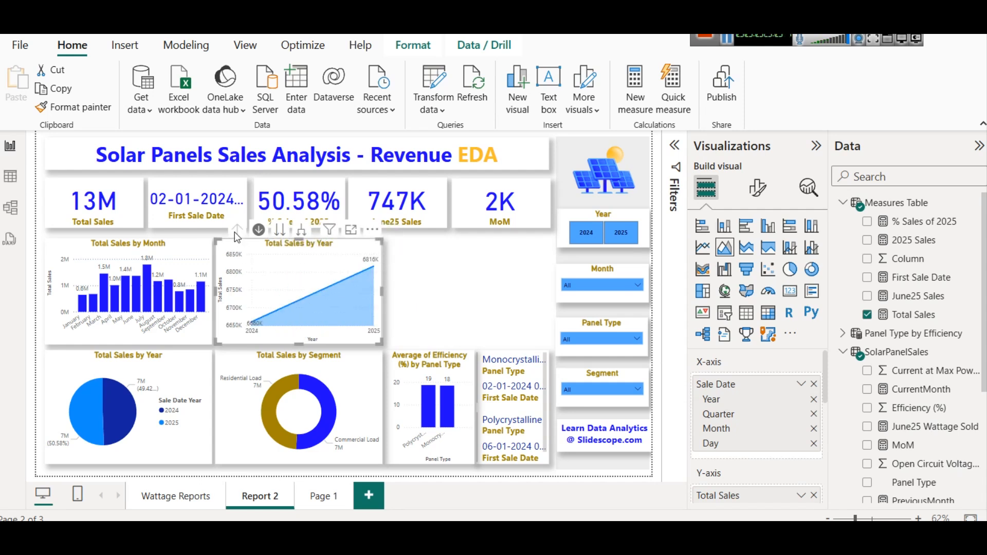
- Expand all levels of the line chart down to year, quarter, month and day
left_click(301, 232)
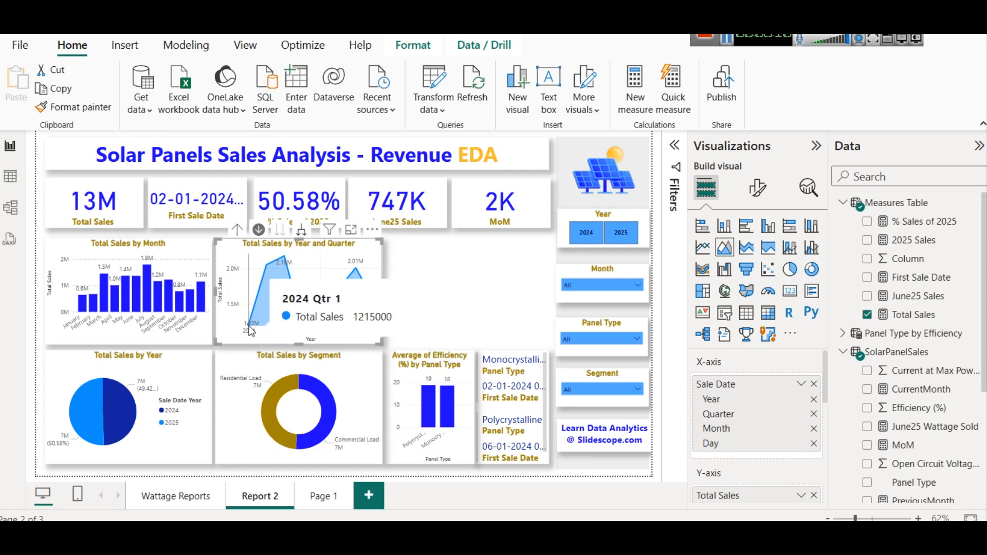
left_click(302, 233)
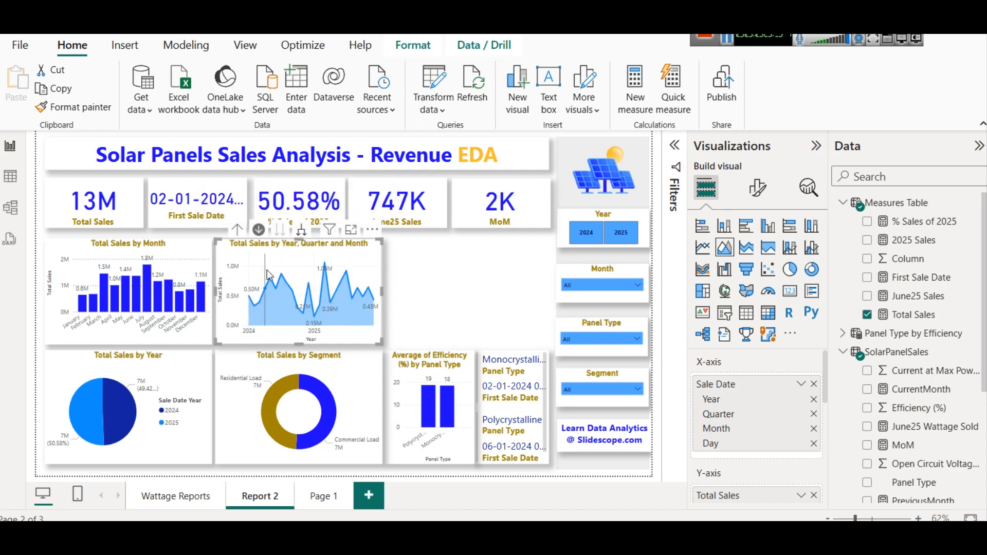
mouse_move(249, 295)
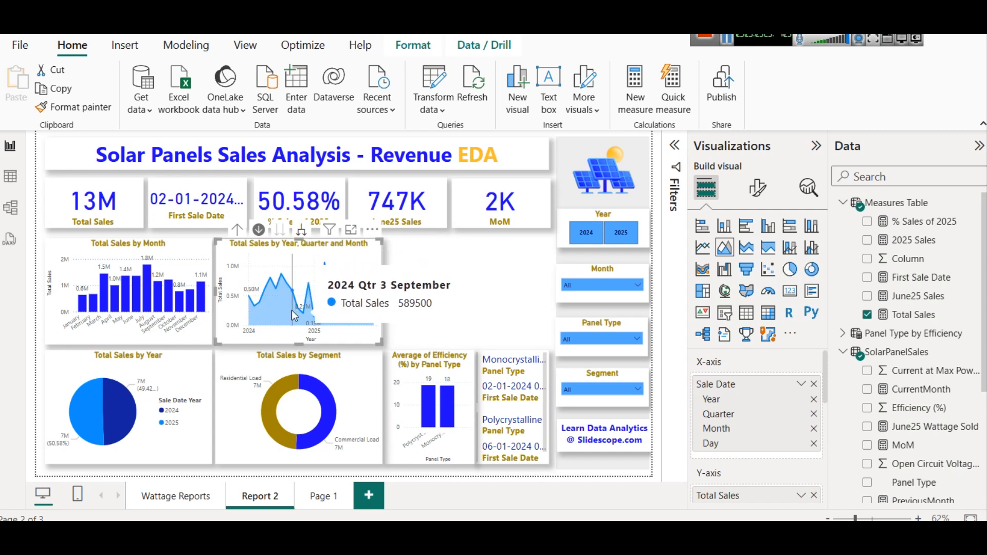
left_click(301, 231)
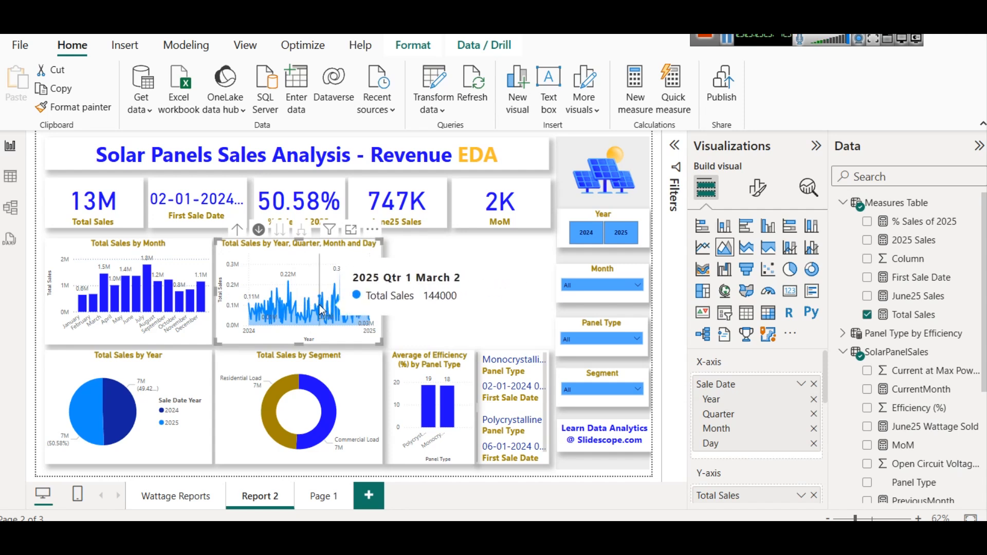
- Drill the line chart back up to year and go down to the quarter level
left_click(237, 230)
left_click(237, 230)
left_click(238, 230)
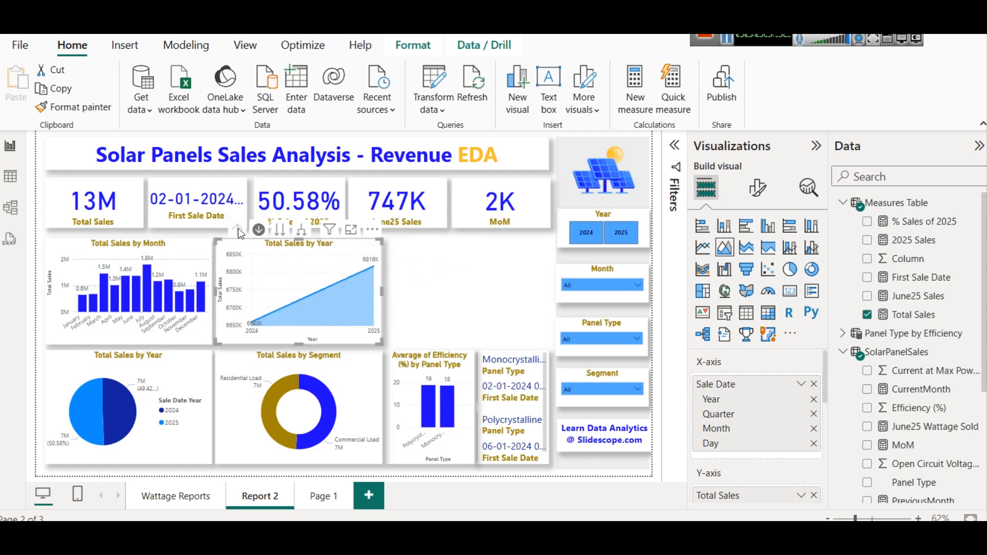
left_click(277, 234)
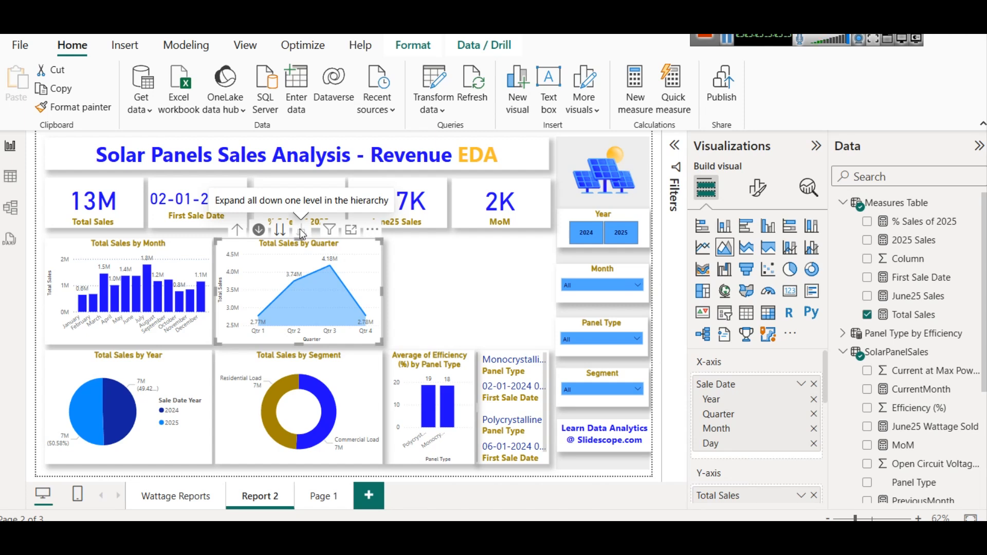
mouse_move(291, 263)
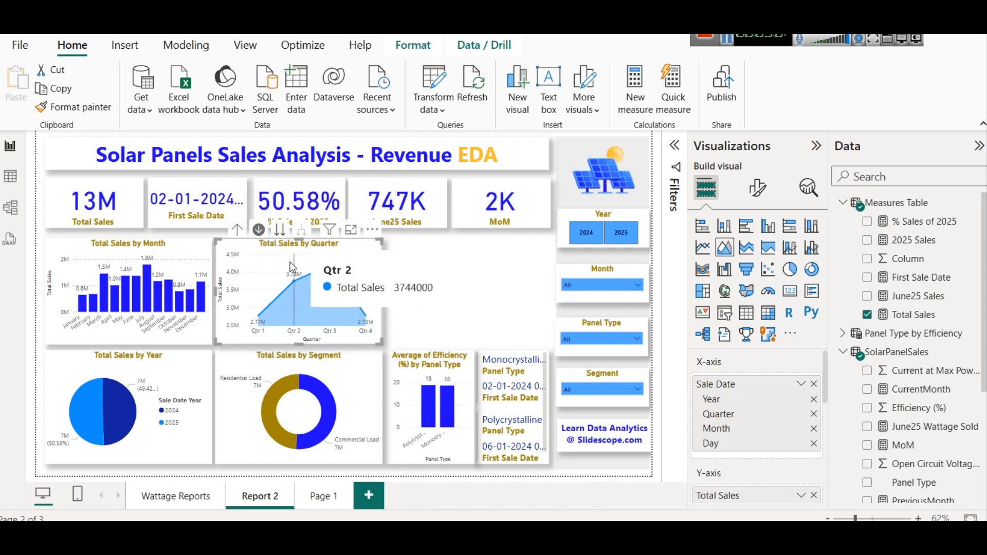
- Drill the line chart down to the month level and turn on its markers
left_click(281, 231)
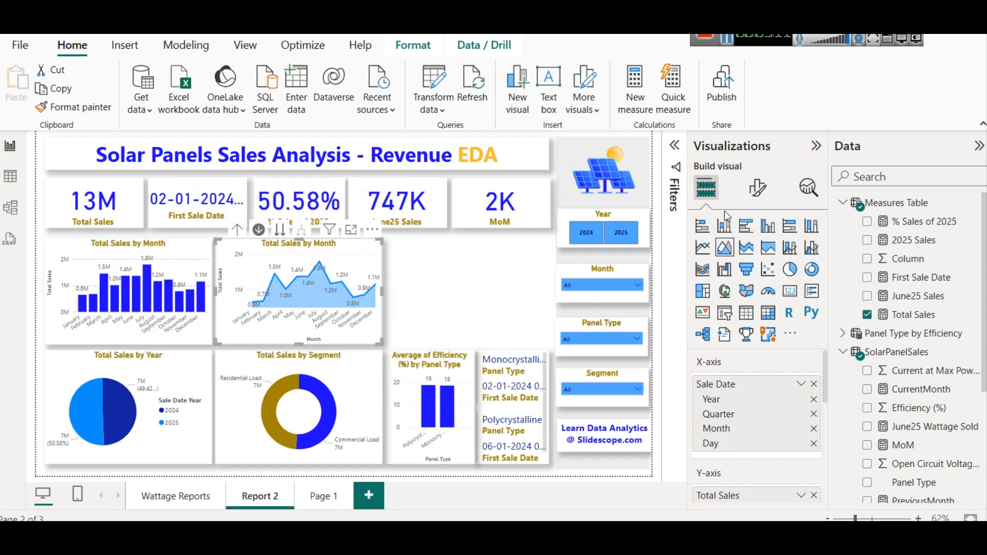
mouse_move(336, 280)
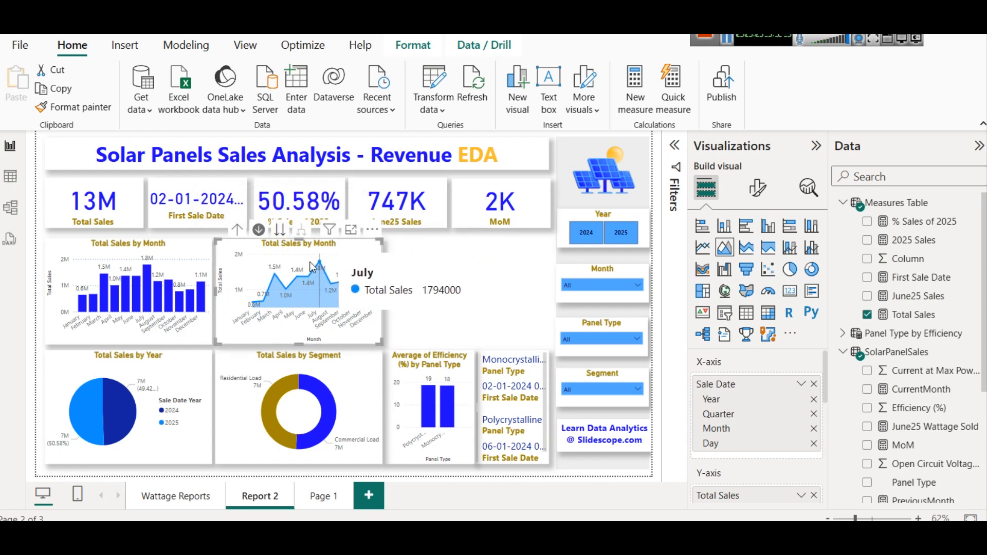
left_click(757, 189)
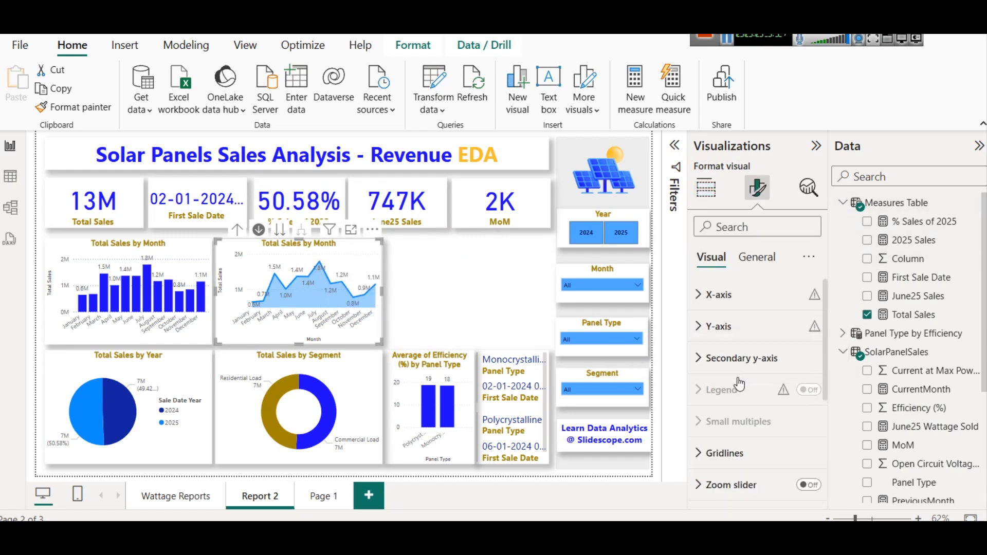
scroll(744, 384, "down", 3)
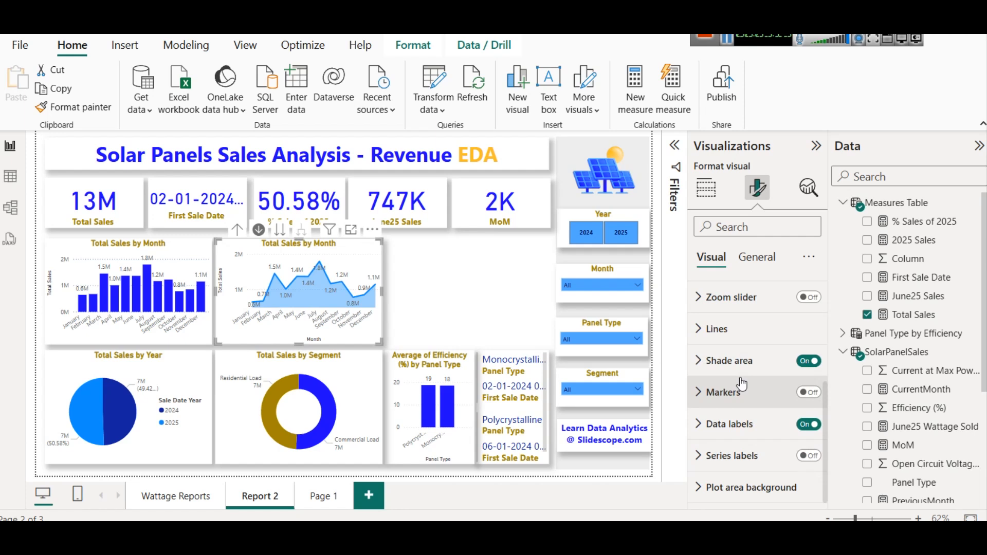
left_click(806, 394)
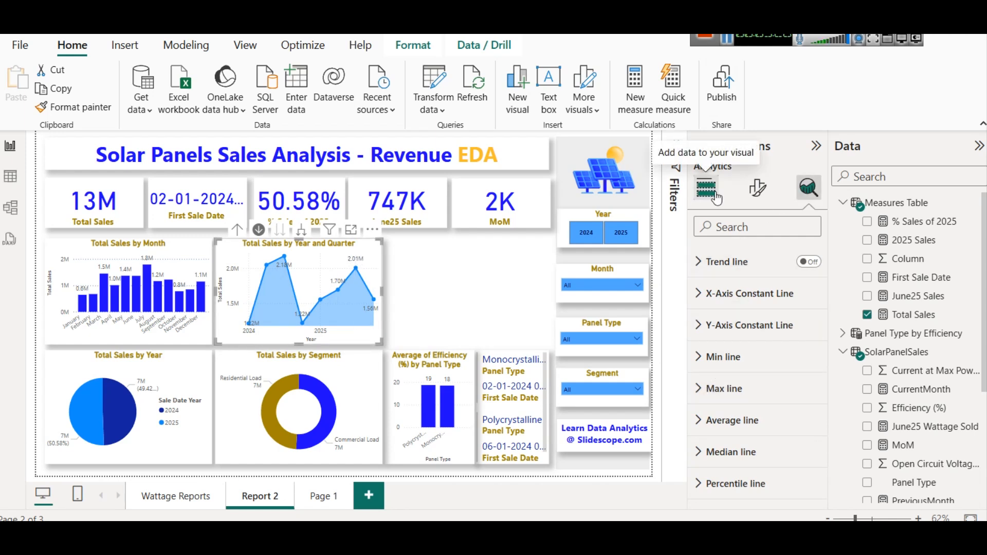
- Add a min line for Total Sales to the line chart
left_click(759, 196)
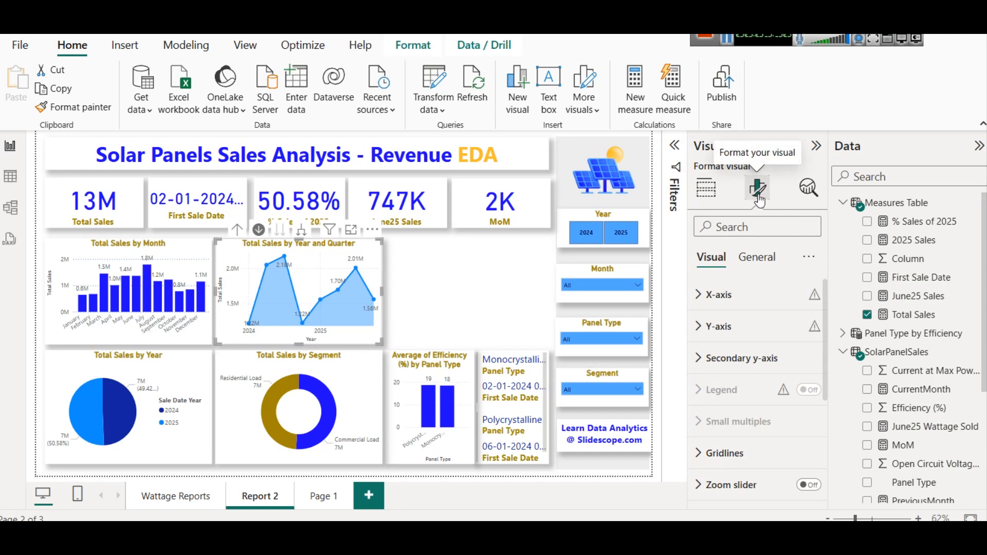
left_click(815, 203)
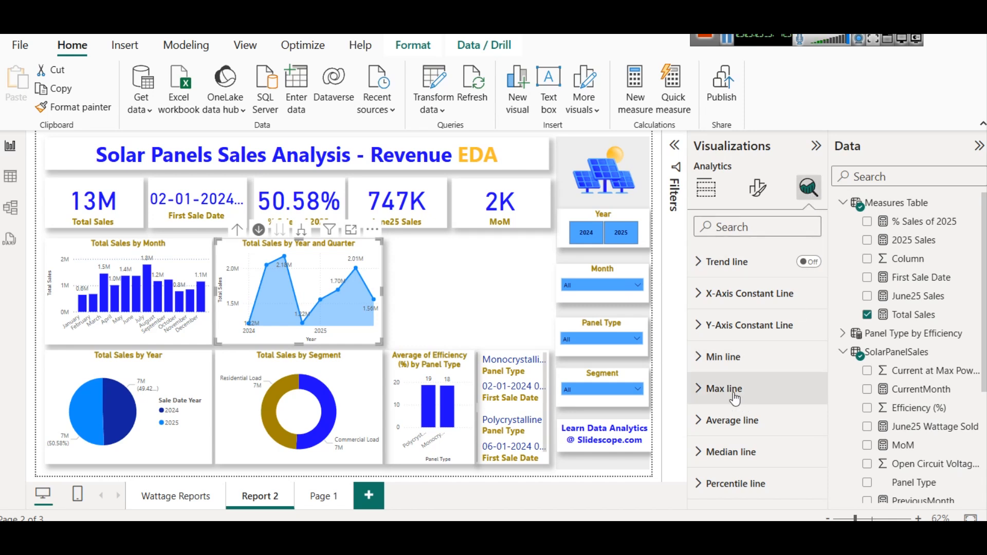
left_click(730, 357)
scroll(731, 350, "down", 2)
left_click(726, 335)
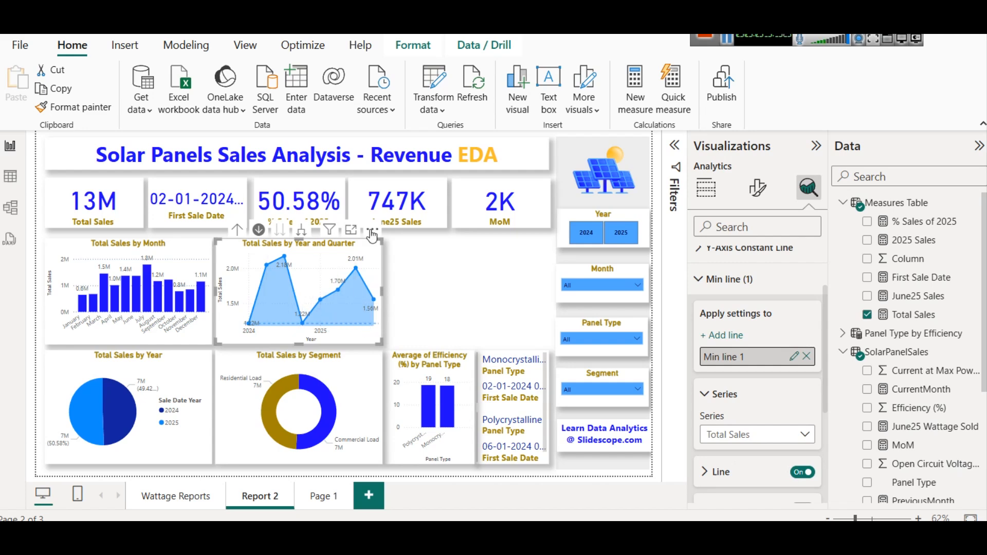
- Open the line chart in focus mode and remove its min line
left_click(351, 230)
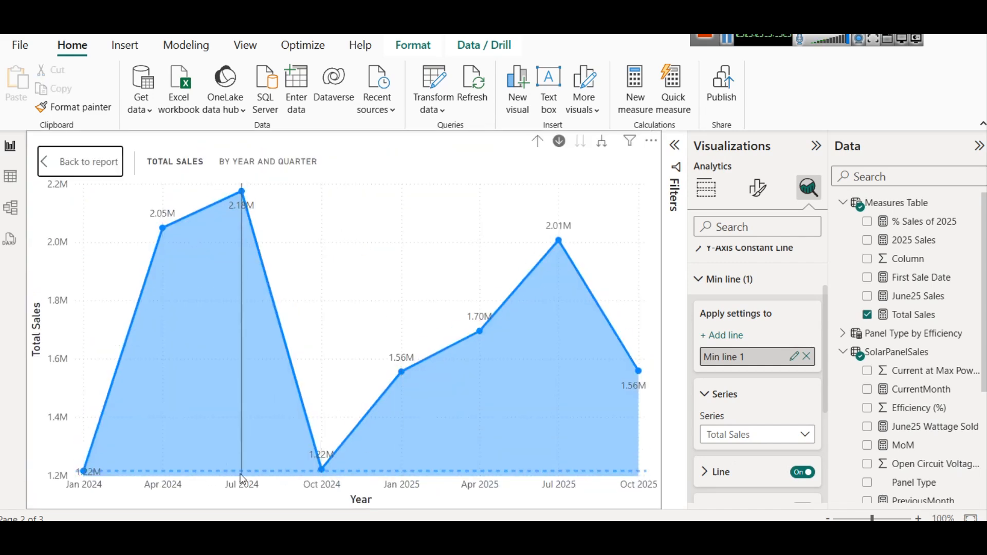
left_click(807, 356)
left_click(726, 288)
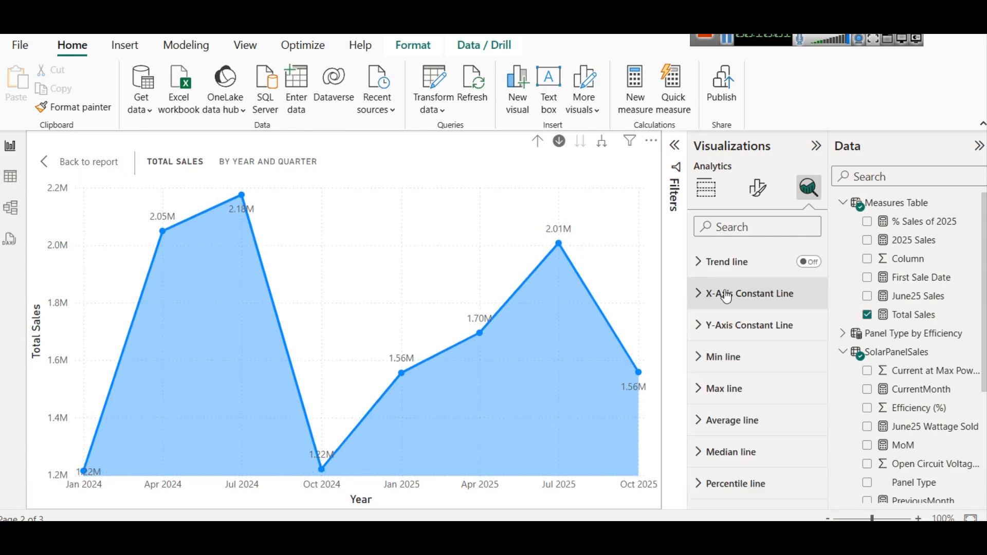
- Add a max line for Total Sales to the line chart
left_click(765, 391)
left_click(726, 368)
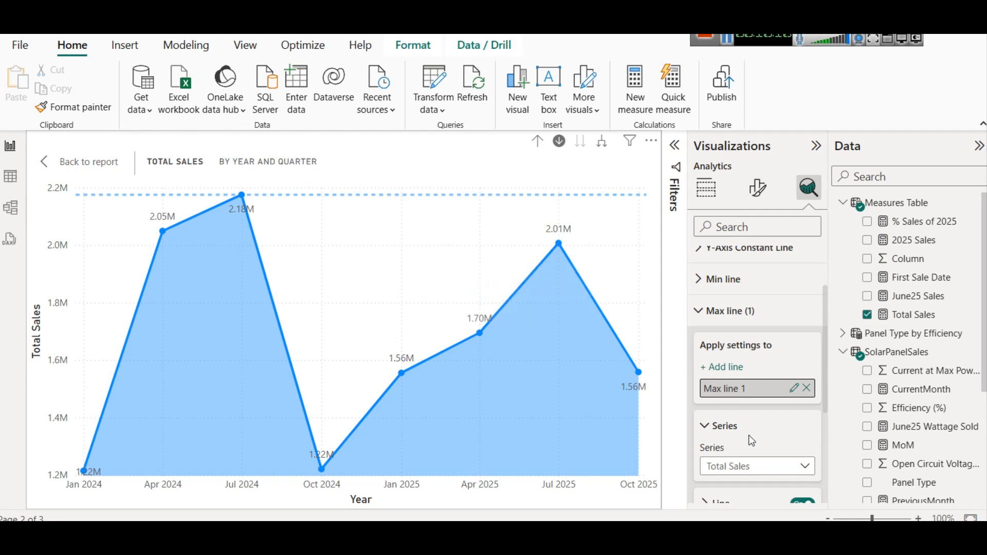
left_click(749, 323)
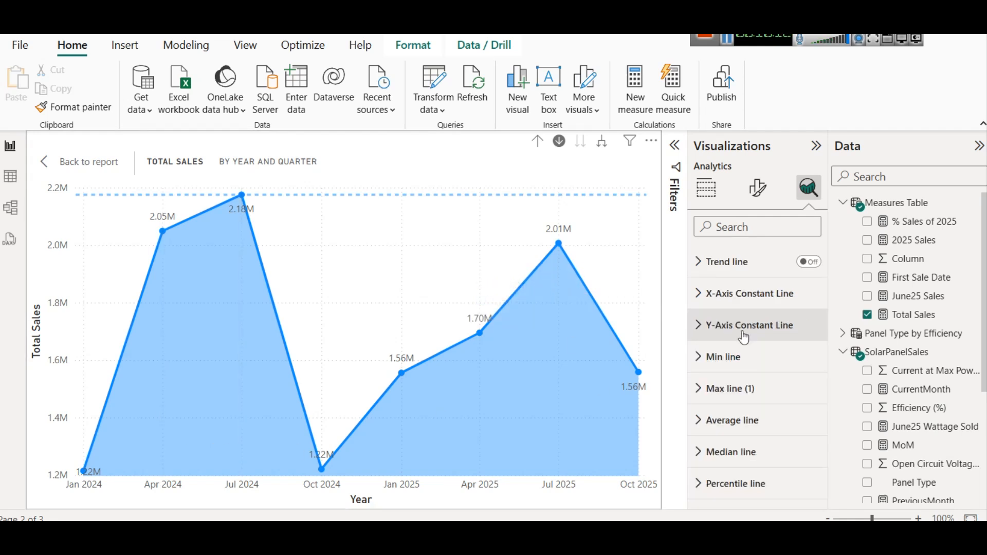
- Add a min line to the line chart and set its line color to dark red
left_click(736, 357)
left_click(734, 415)
scroll(741, 403, "down", 3)
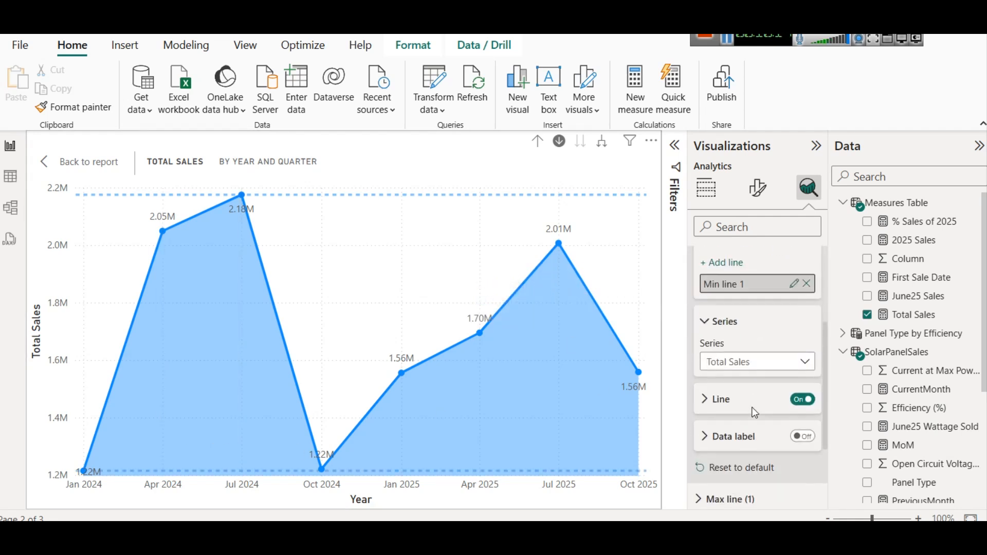
left_click(716, 401)
scroll(724, 341, "down", 3)
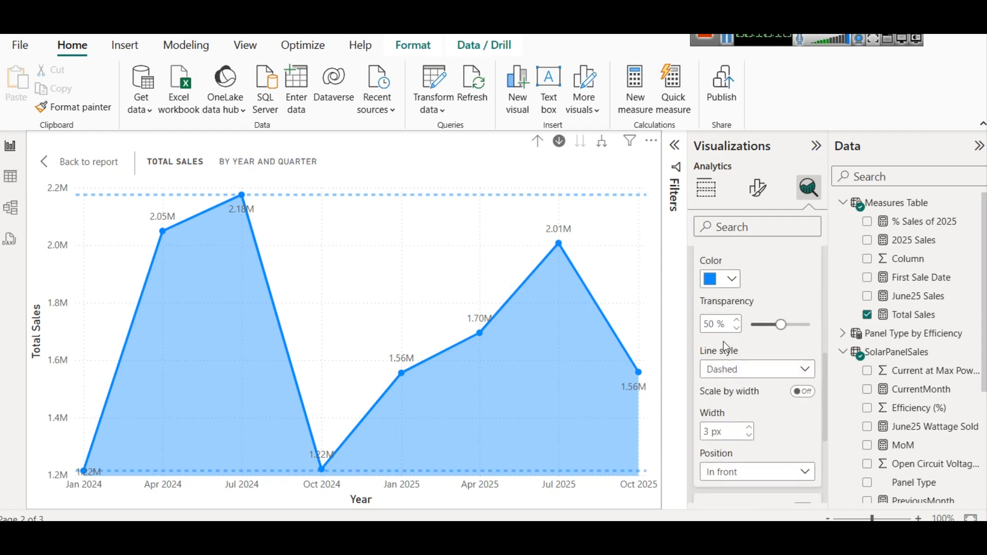
left_click(728, 282)
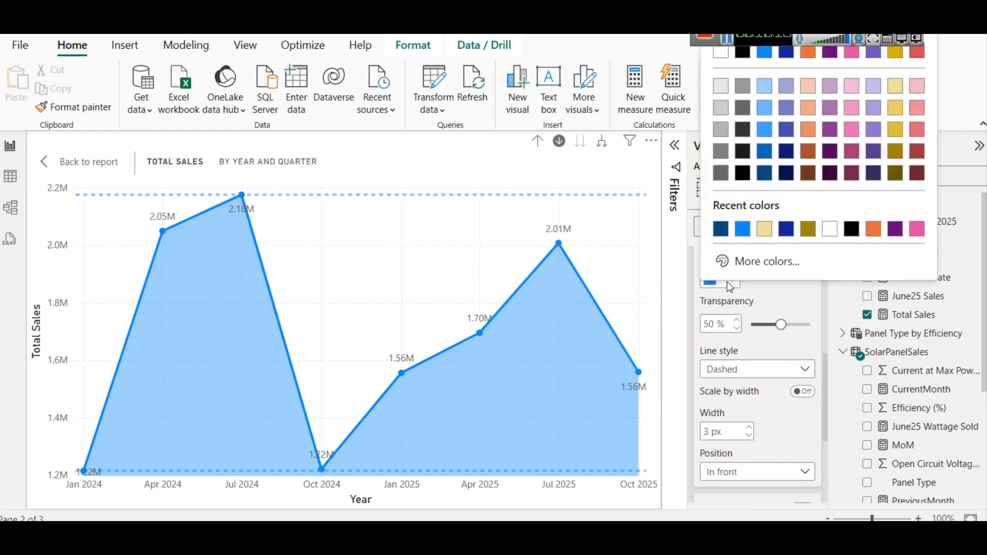
left_click(923, 157)
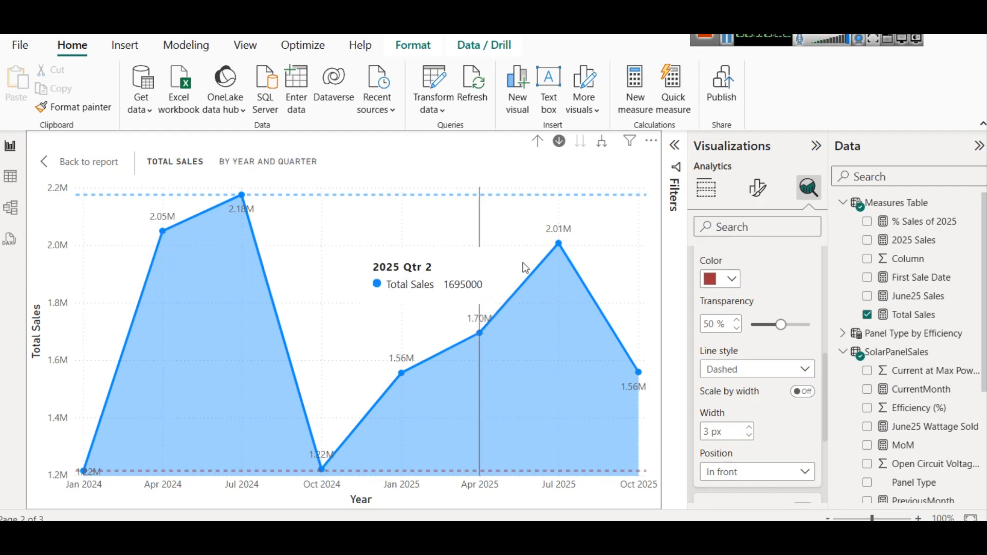
- Add an average line for Total Sales to the line chart
scroll(746, 337, "up", 2)
scroll(743, 350, "up", 5)
left_click(734, 368)
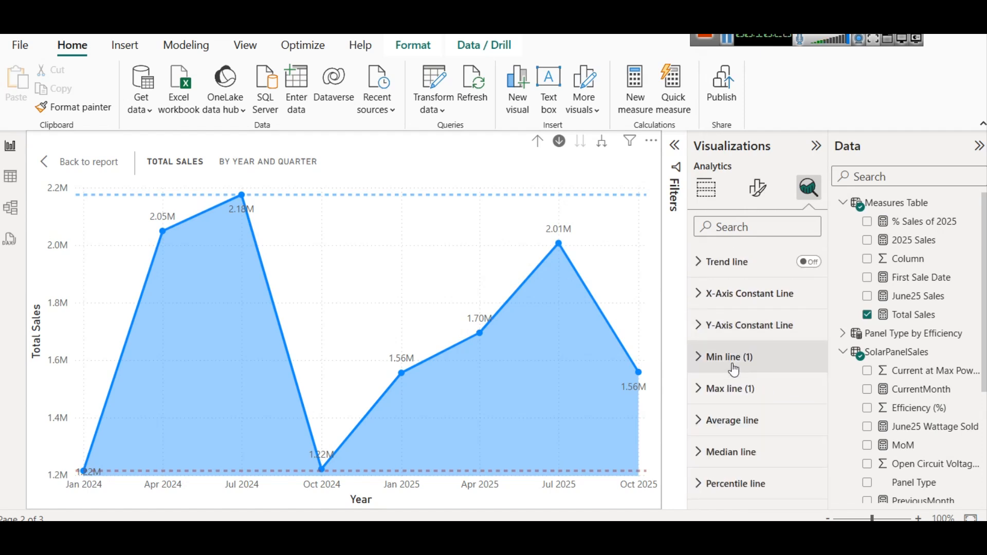
left_click(731, 420)
scroll(720, 390, "down", 1)
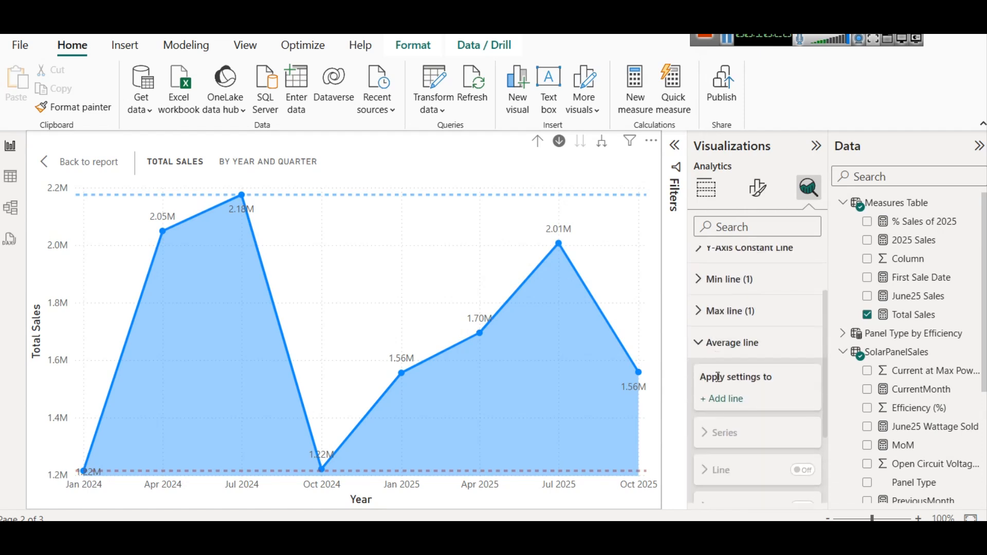
left_click(726, 400)
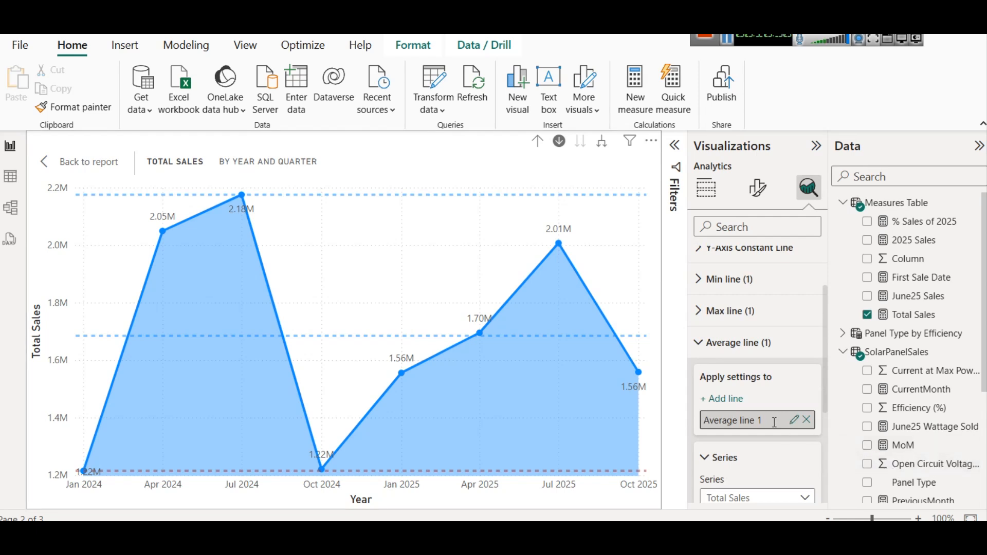
- Set the average line's color to dark purple and its transparency to 10%
scroll(774, 448, "down", 2)
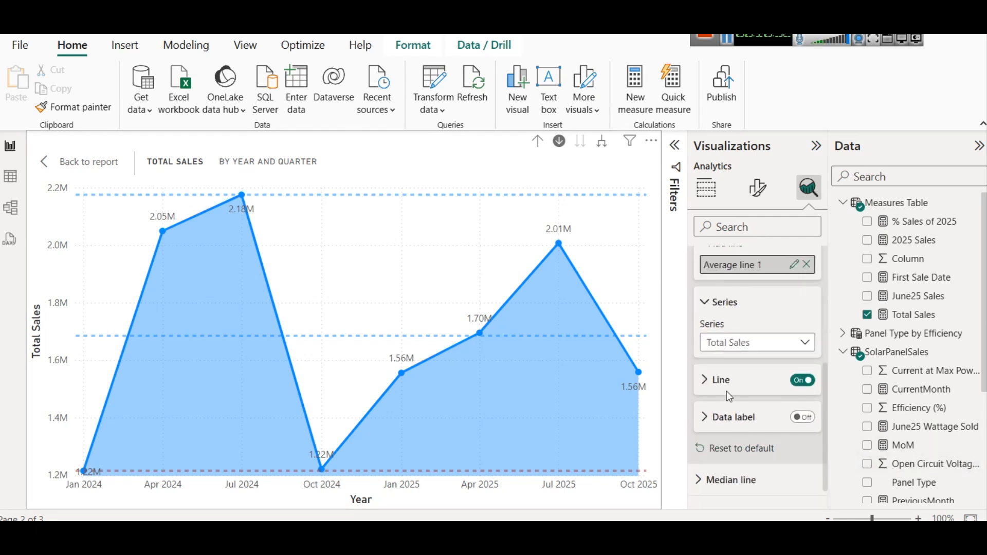
left_click(720, 380)
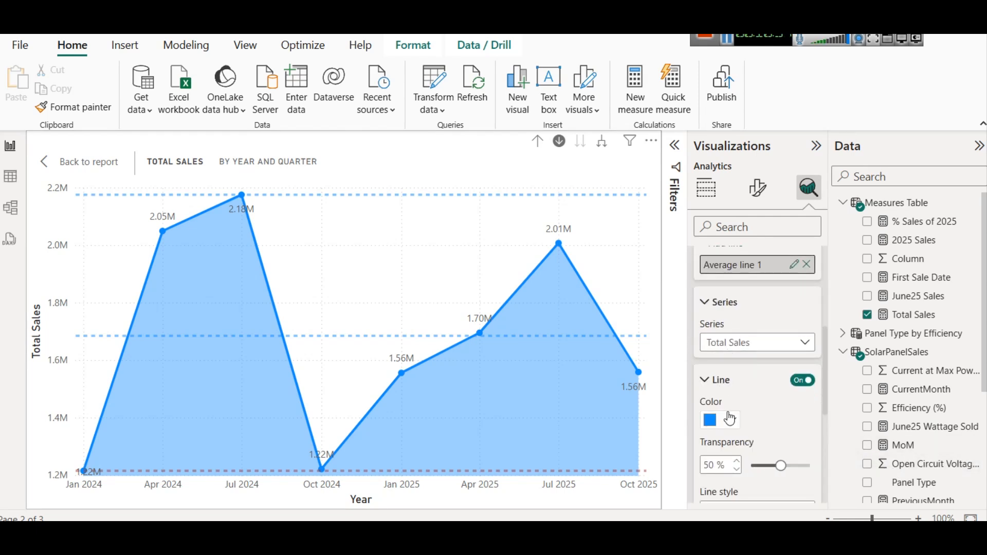
left_click(730, 420)
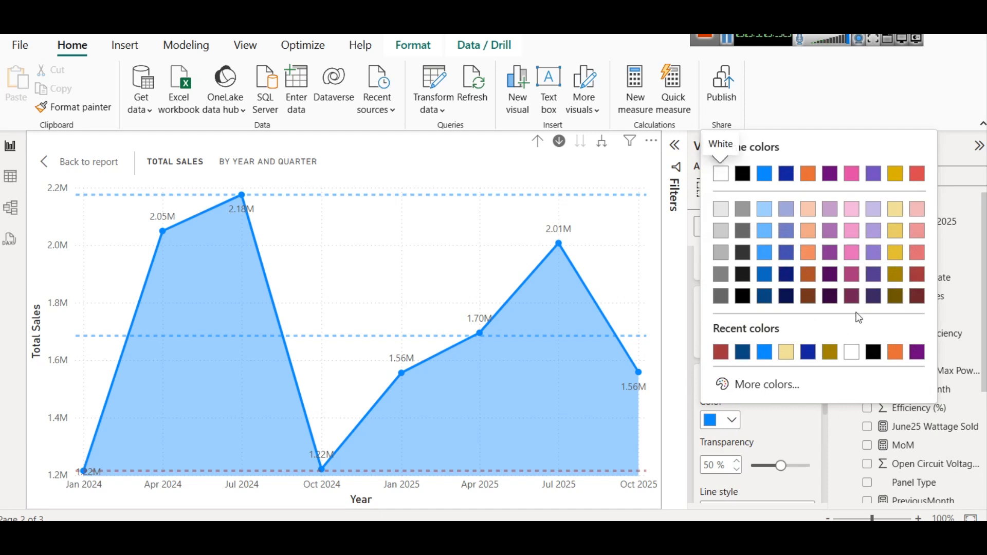
left_click(873, 296)
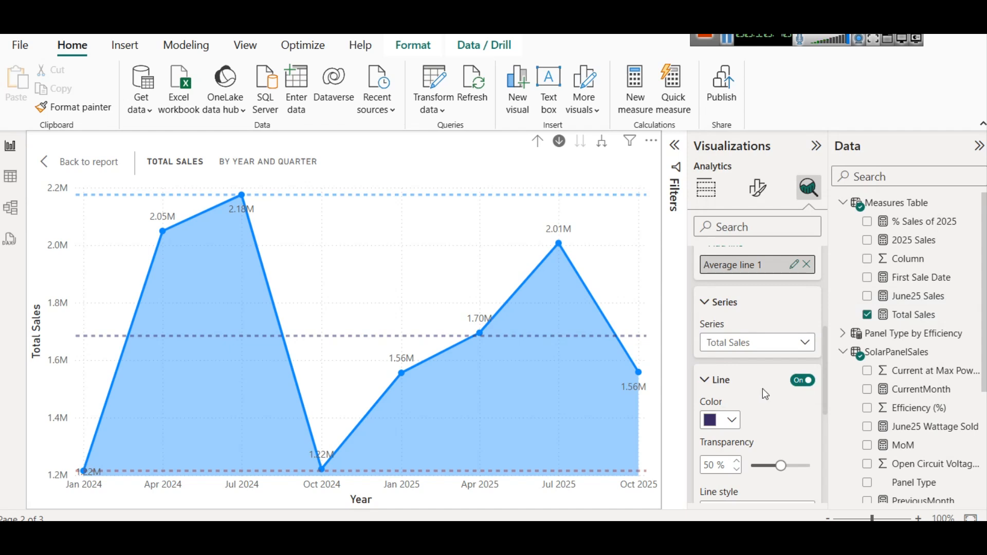
left_click_drag(783, 461, 767, 470)
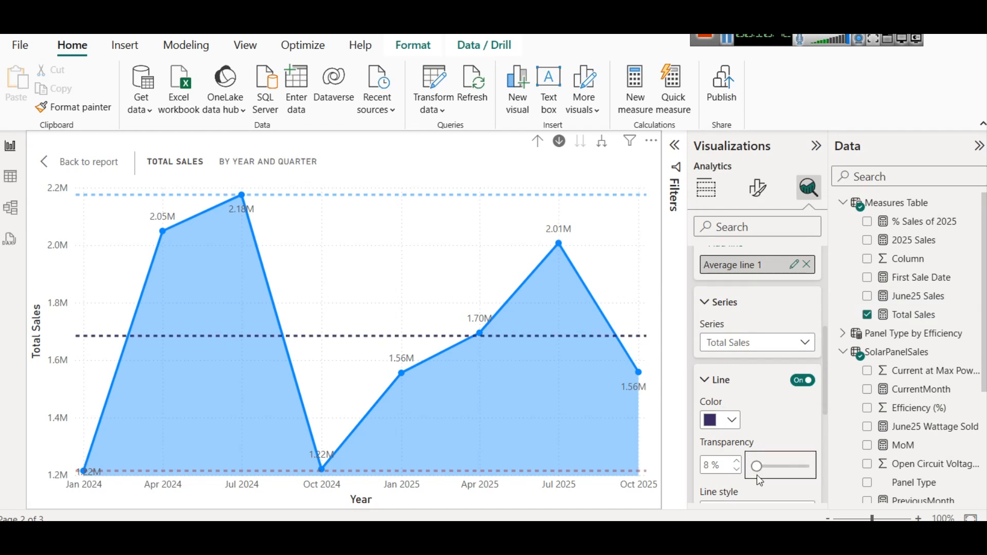
left_click_drag(758, 478, 757, 473)
left_click(737, 460)
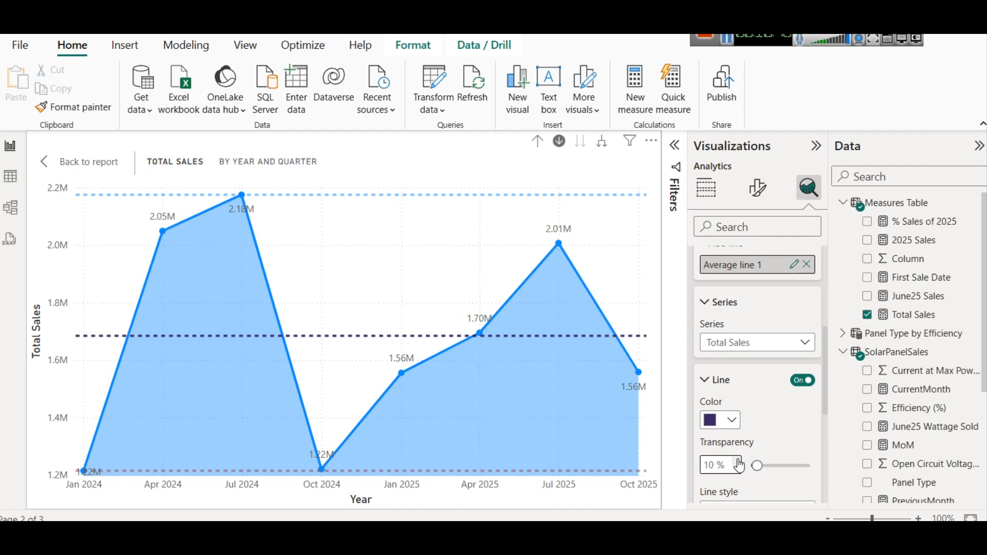
- Set the max line's transparency to 30%
scroll(720, 411, "up", 5)
left_click(734, 390)
scroll(735, 396, "down", 3)
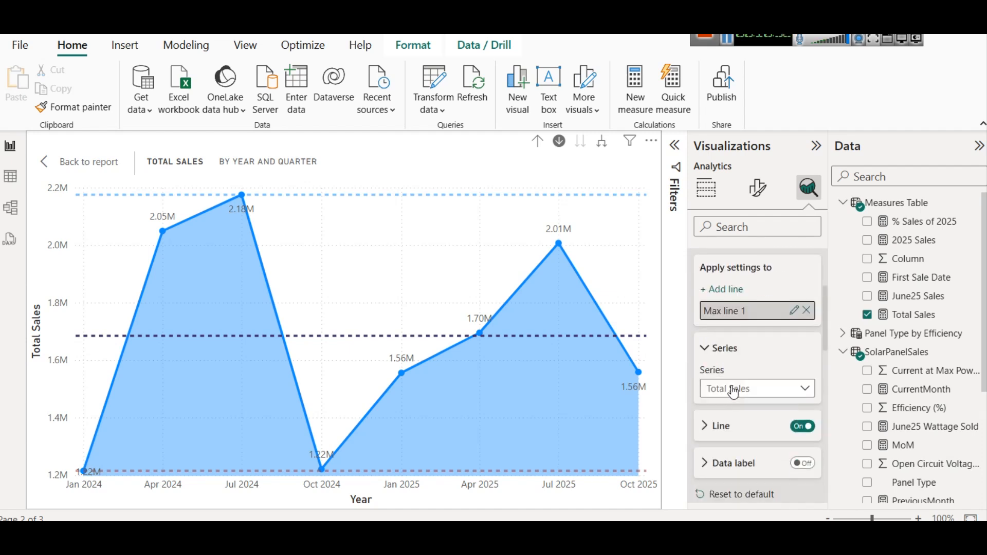
left_click(725, 430)
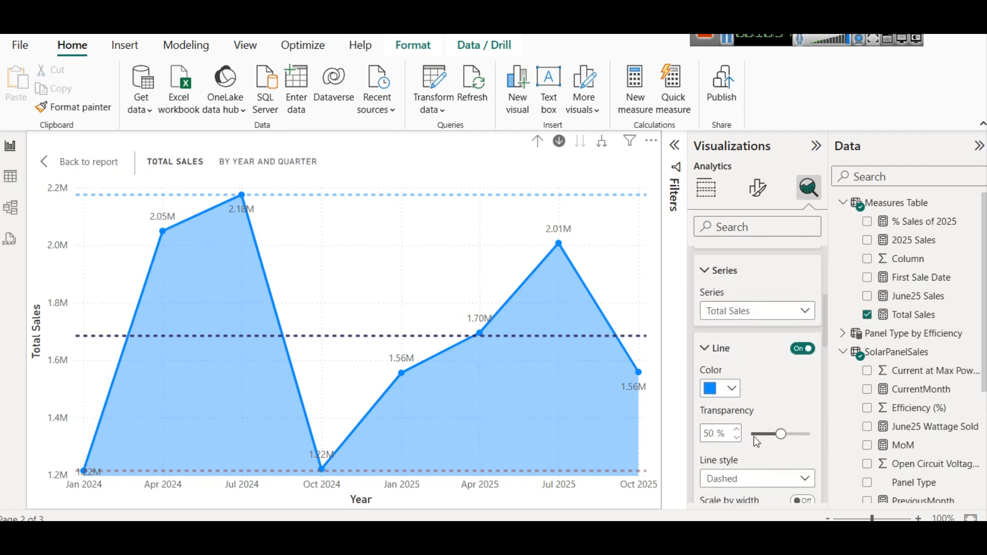
mouse_move(771, 438)
left_mouse_down()
mouse_move(756, 436)
mouse_move(768, 438)
left_mouse_up()
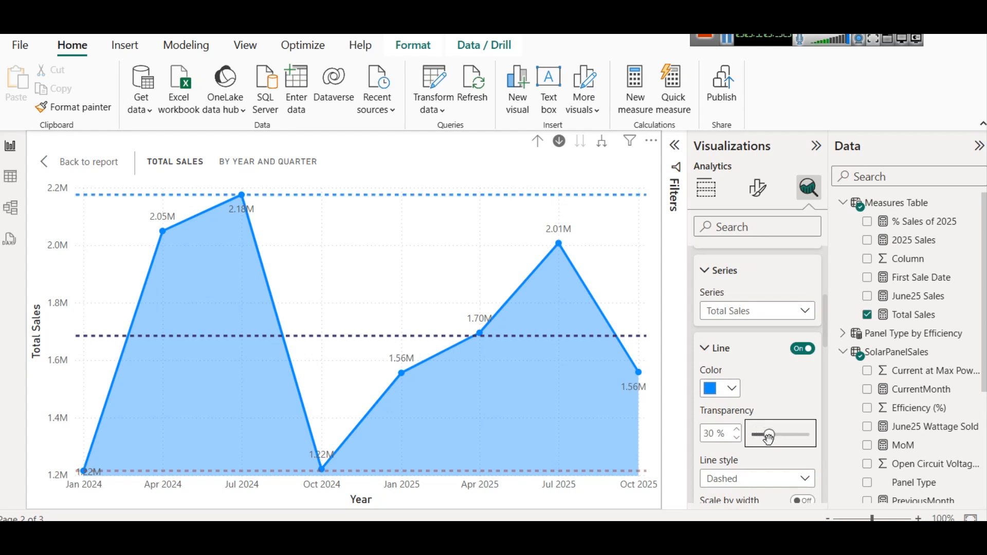
left_click(718, 348)
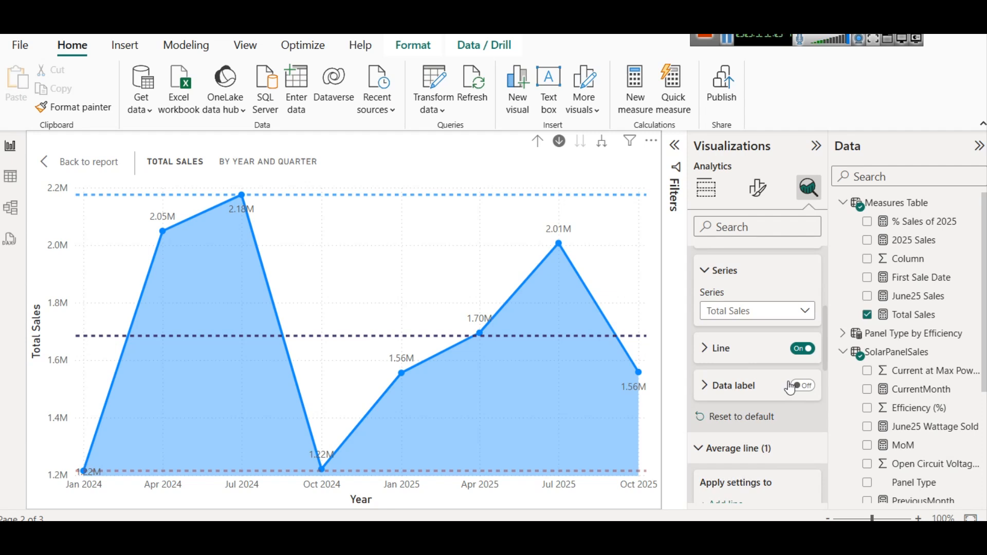
- Inspect the chart's quarterly data points against the reference lines and the average line settings
mouse_move(415, 367)
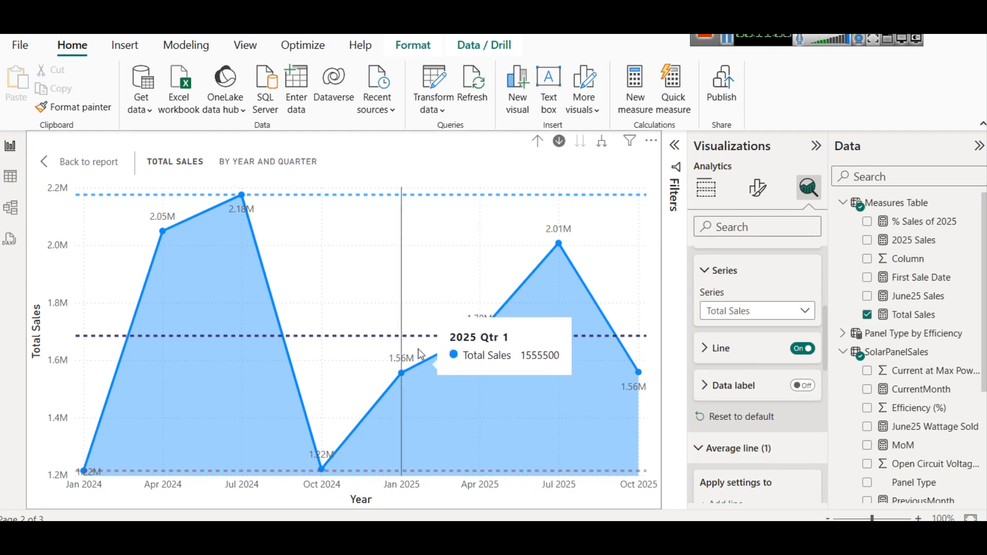
scroll(714, 403, "down", 2)
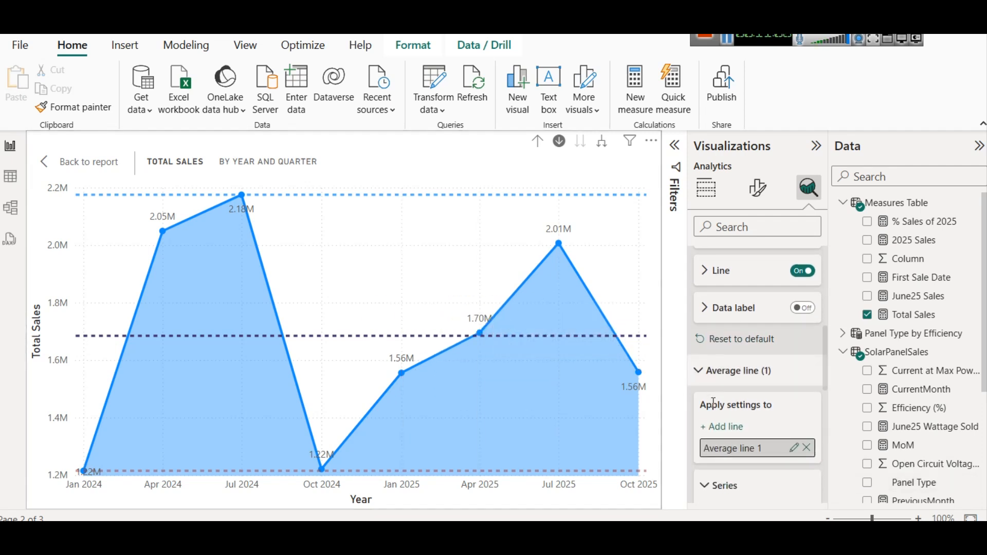
scroll(736, 432, "down", 2)
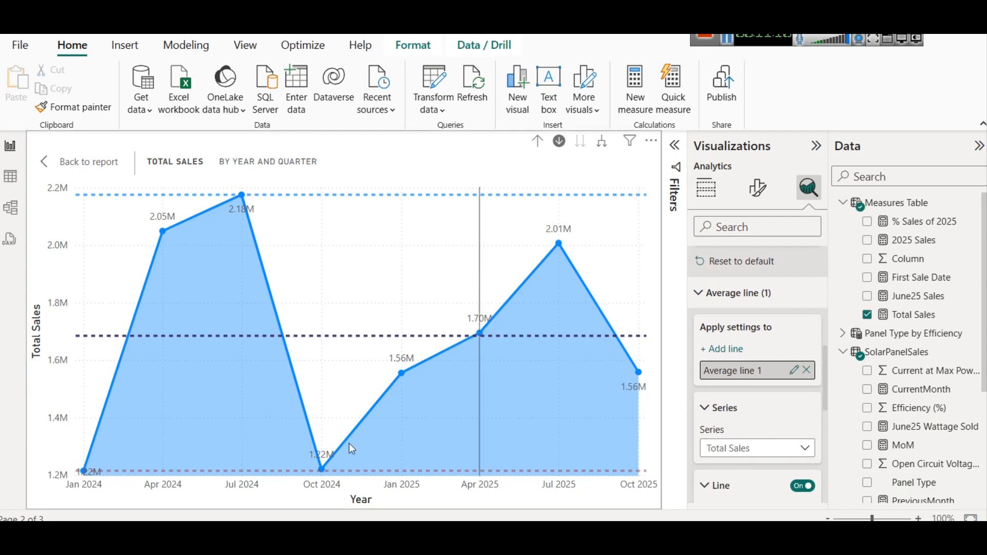
mouse_move(322, 469)
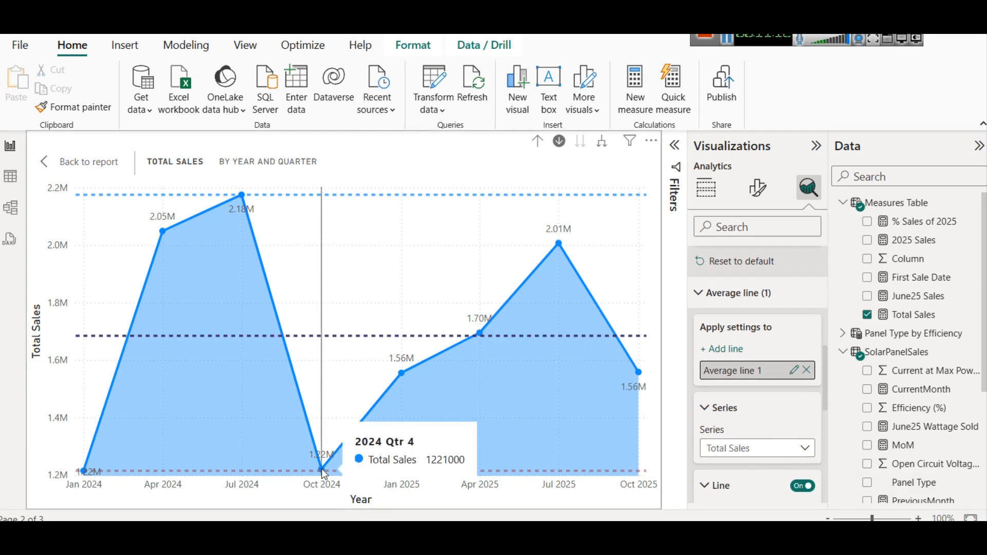
mouse_move(240, 198)
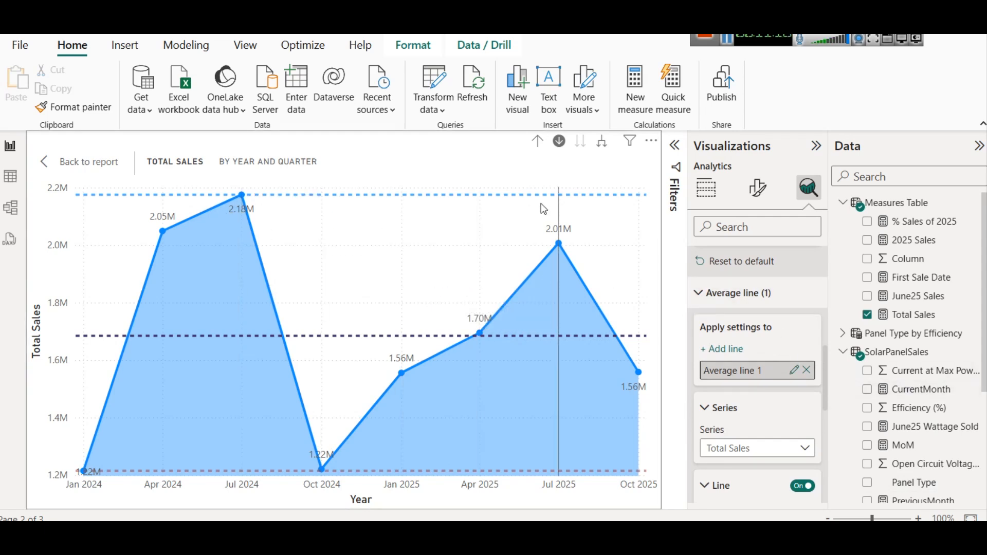
scroll(765, 417, "down", 3)
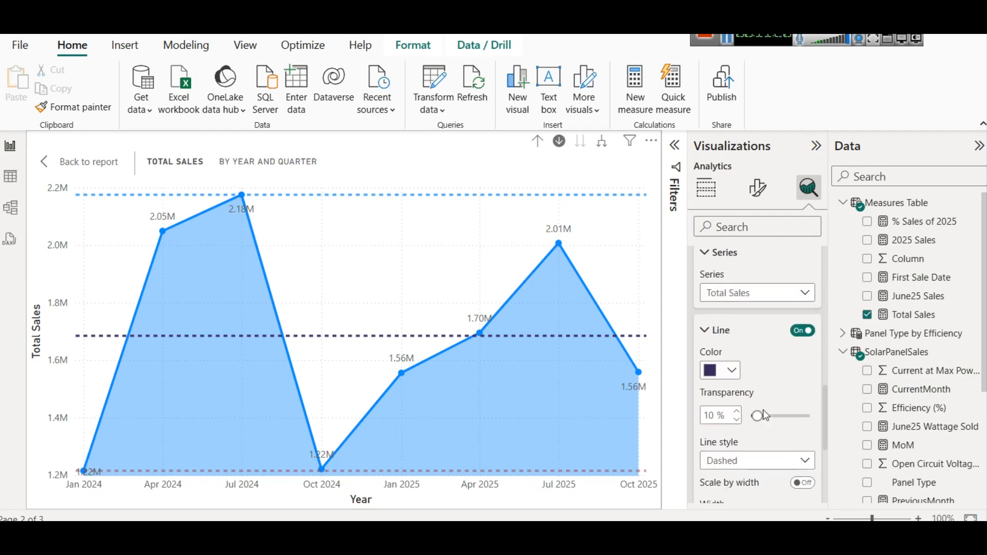
- Review the line chart's analytics sections for the average, max and min lines
scroll(749, 340, "down", 4)
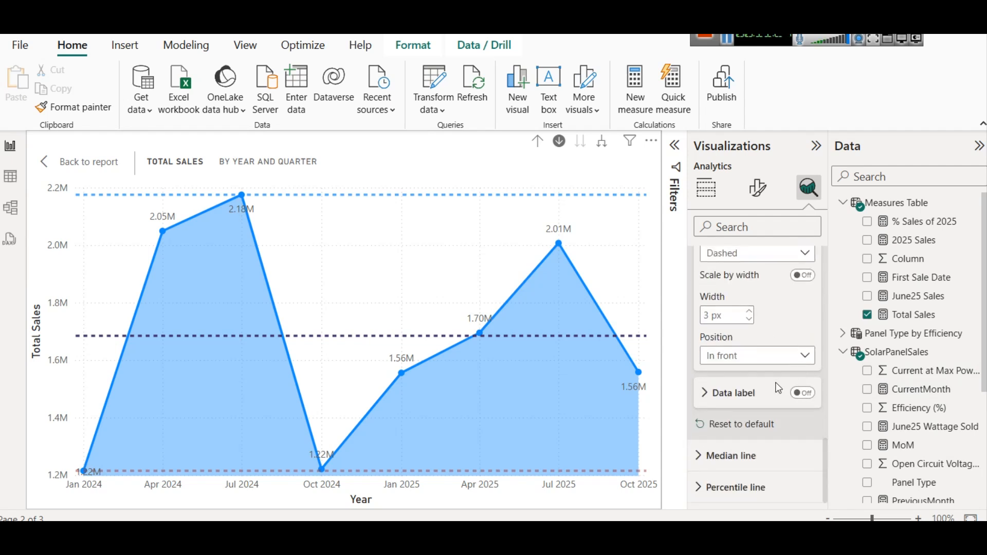
scroll(746, 390, "up", 7)
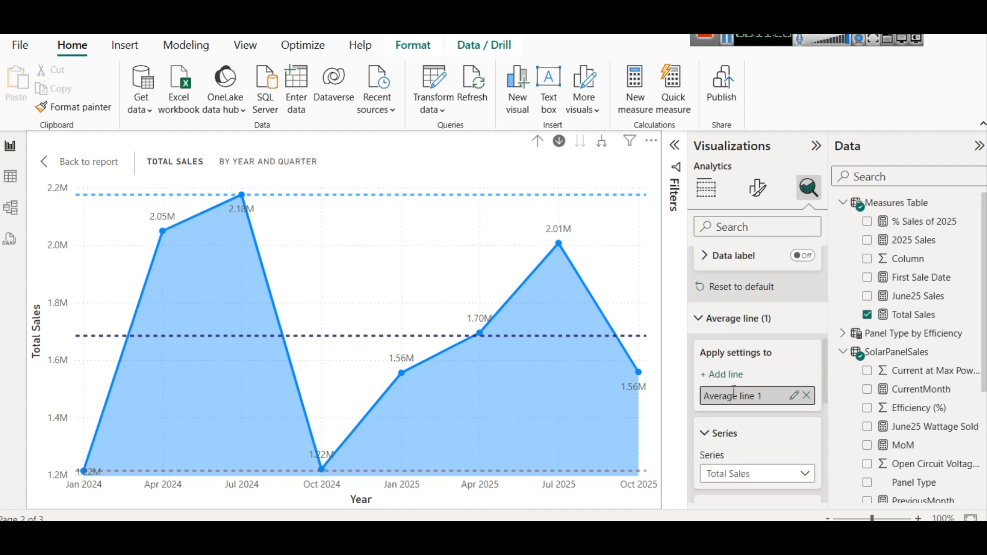
left_click(727, 336)
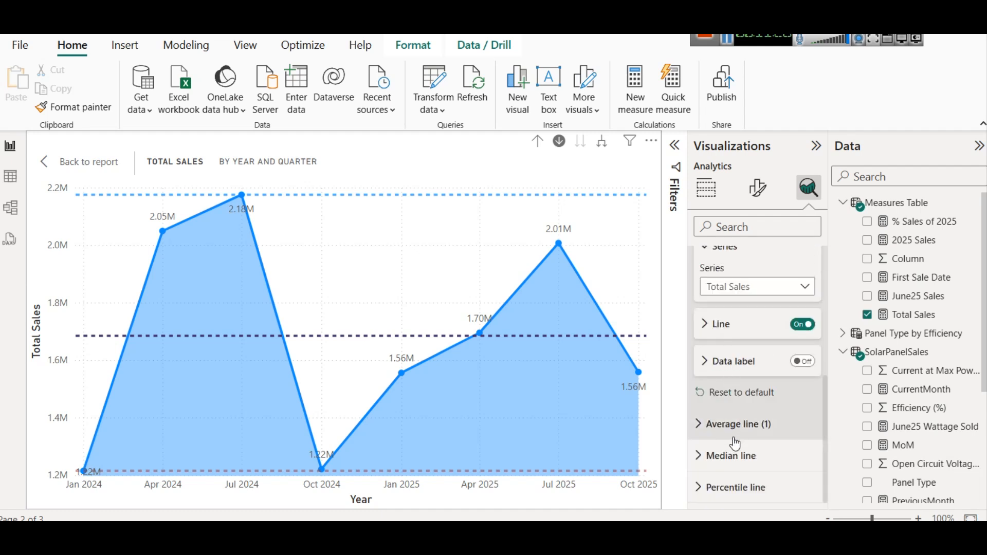
scroll(735, 455, "up", 3)
left_click(715, 403)
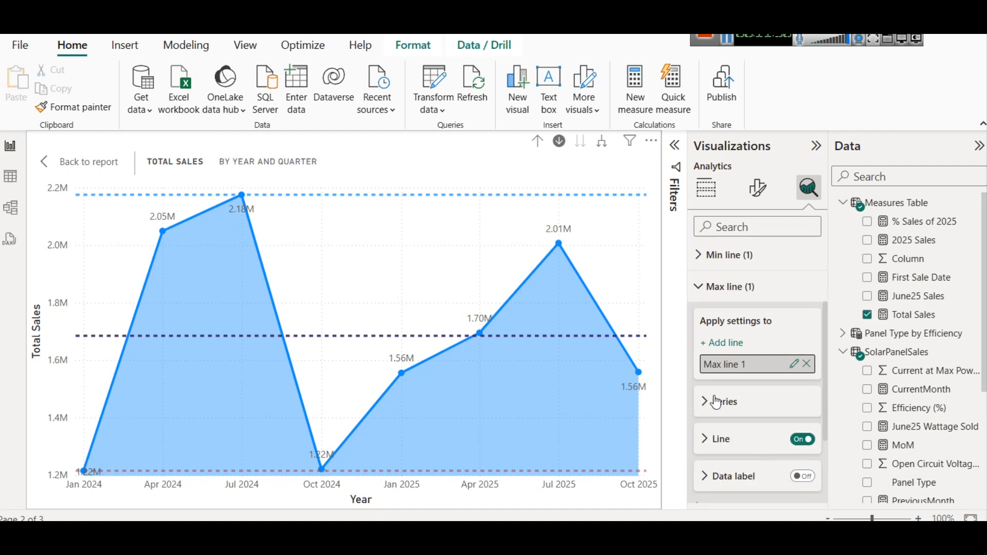
scroll(740, 354, "up", 1)
scroll(739, 355, "up", 2)
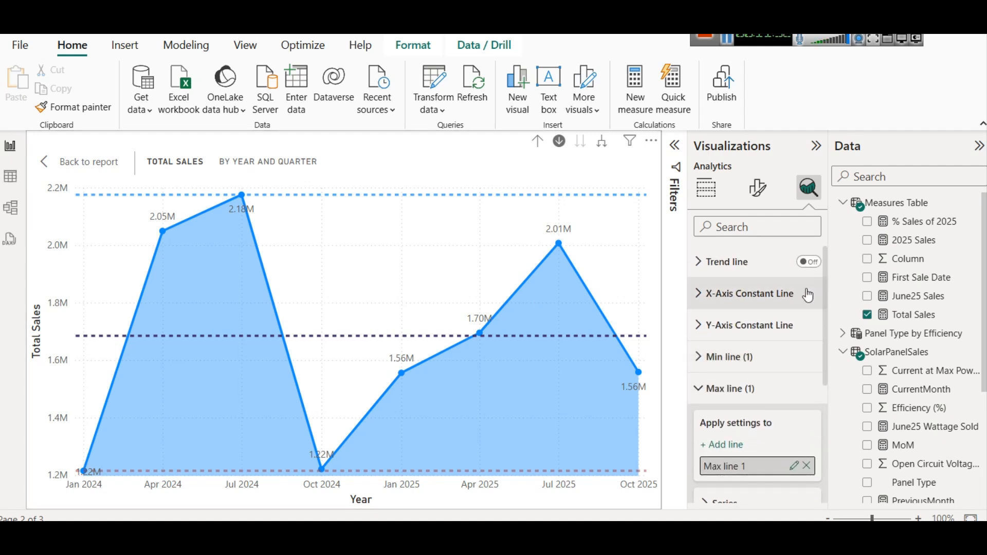
- Drill through the line chart's year, quarter and month levels, then return to the report
left_click(536, 143)
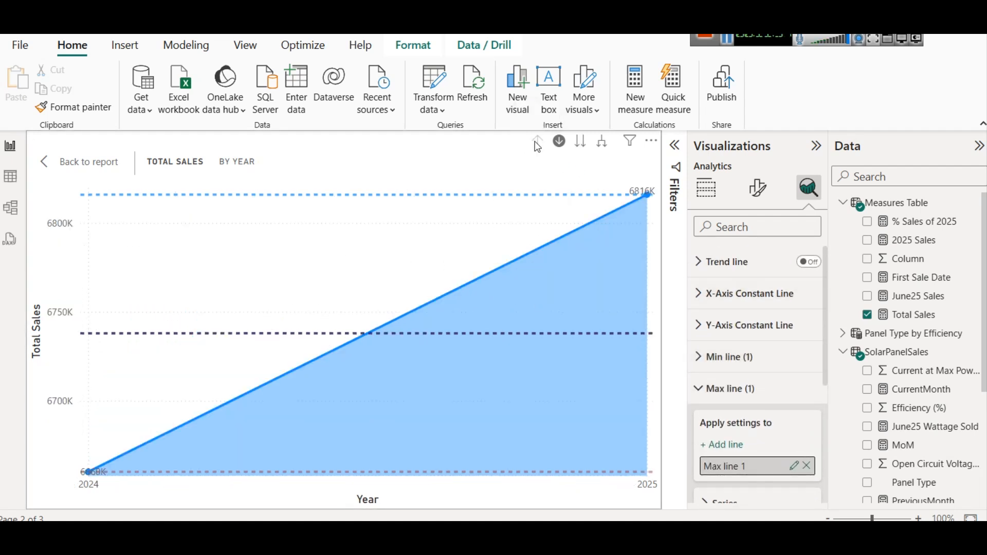
left_click(599, 147)
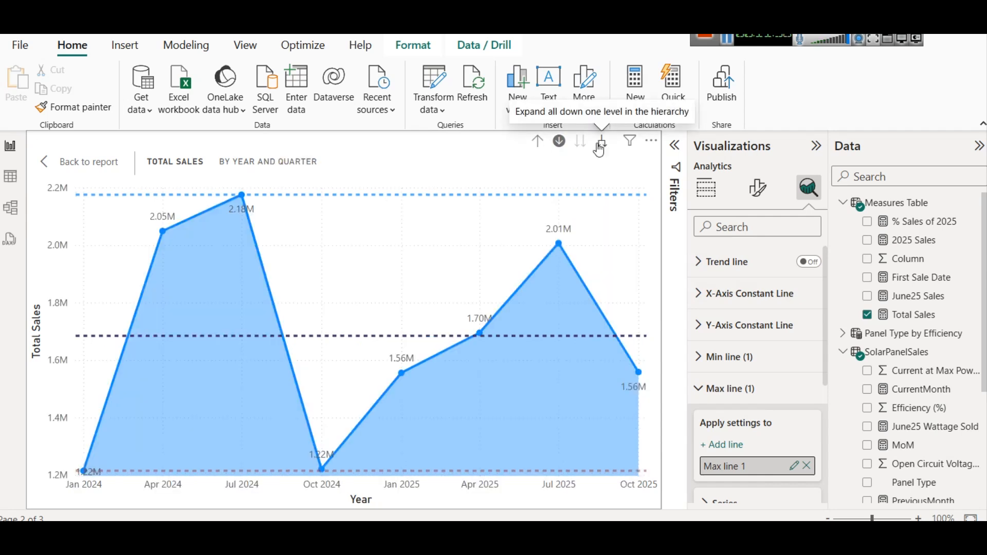
left_click(538, 142)
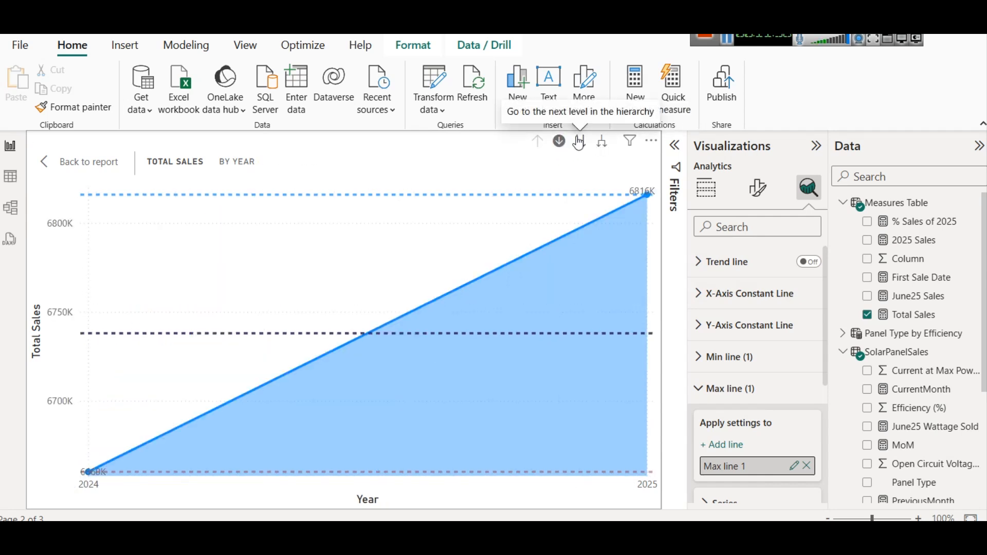
left_click(579, 143)
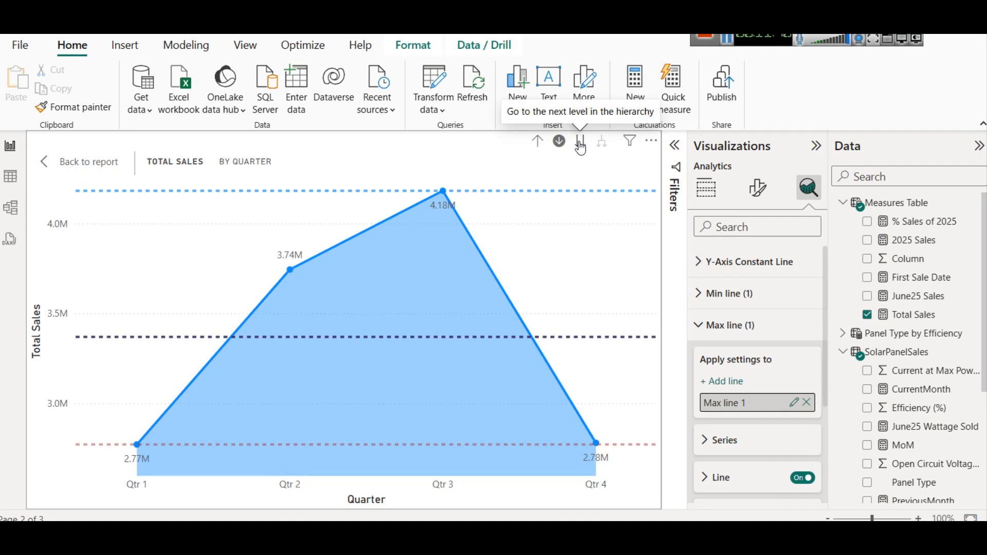
left_click(581, 146)
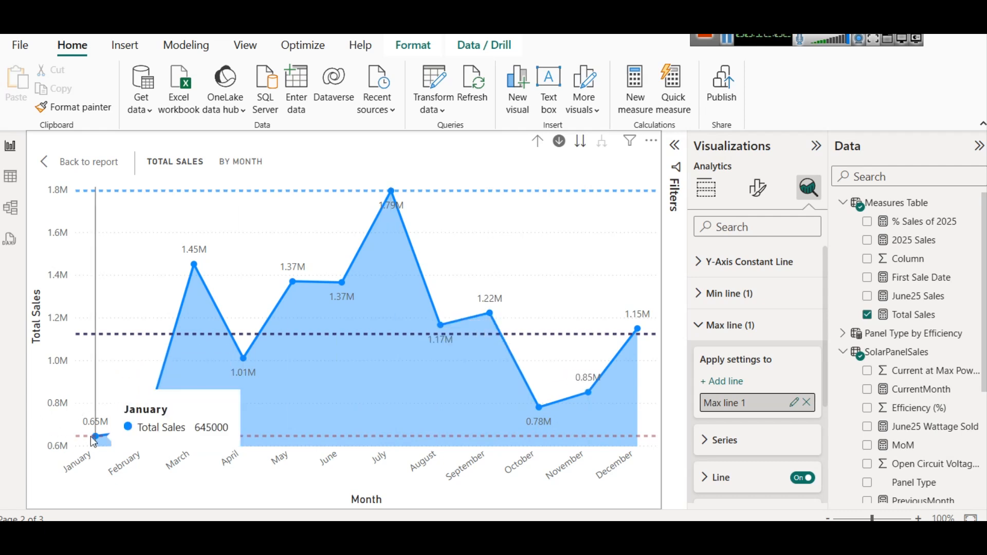
left_click(87, 161)
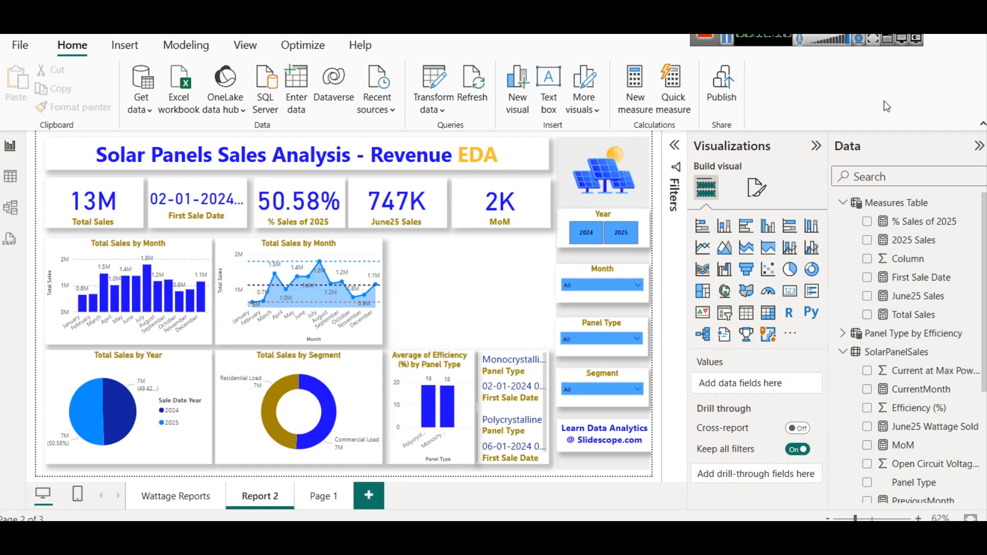
- Paste a copy of the line chart onto the report and switch the copy to a funnel
key("ctrl+v")
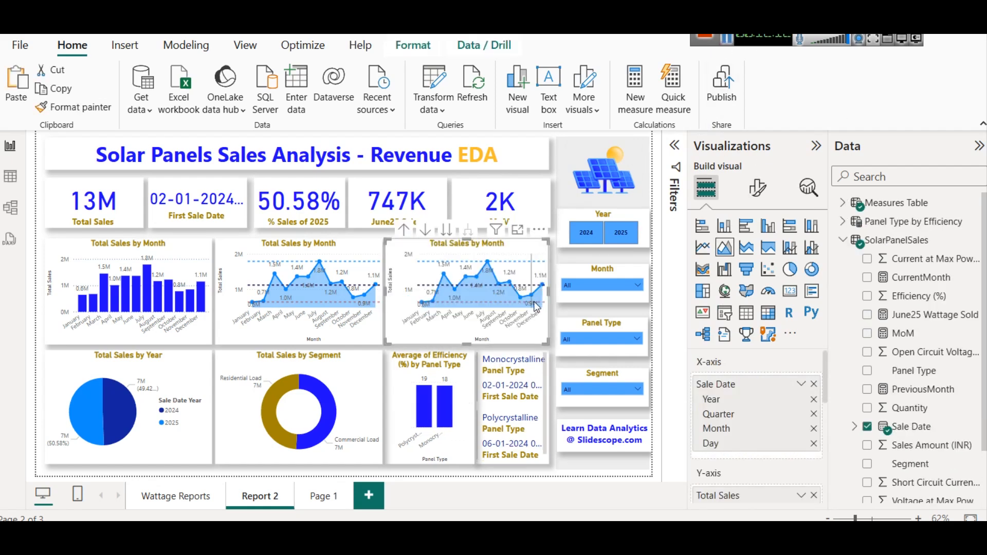
mouse_move(532, 300)
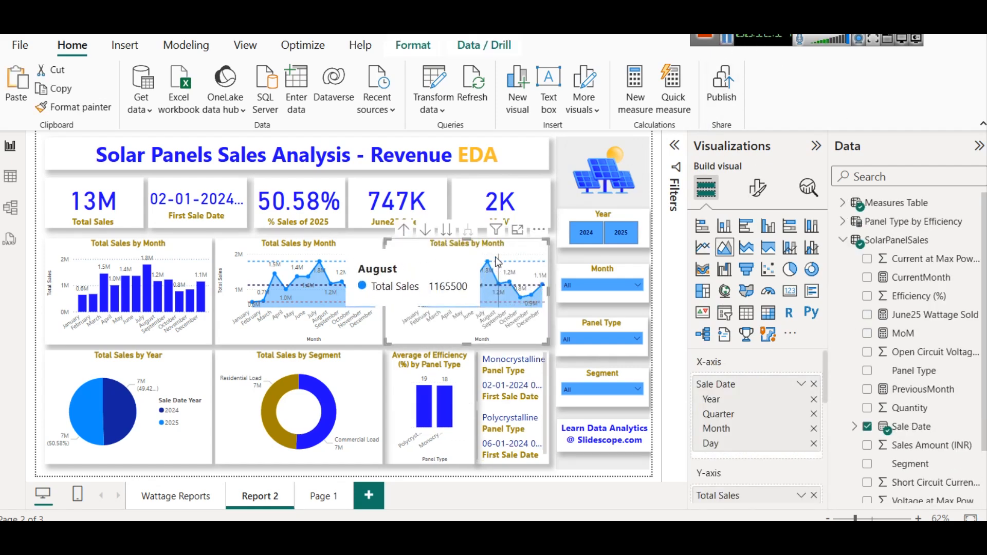
left_click(272, 240)
left_click(484, 254)
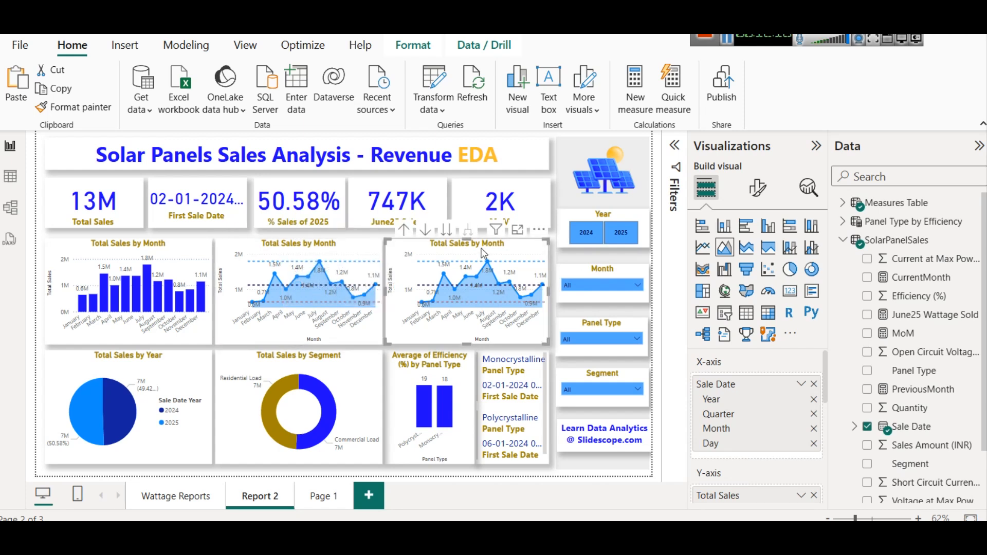
left_click(746, 273)
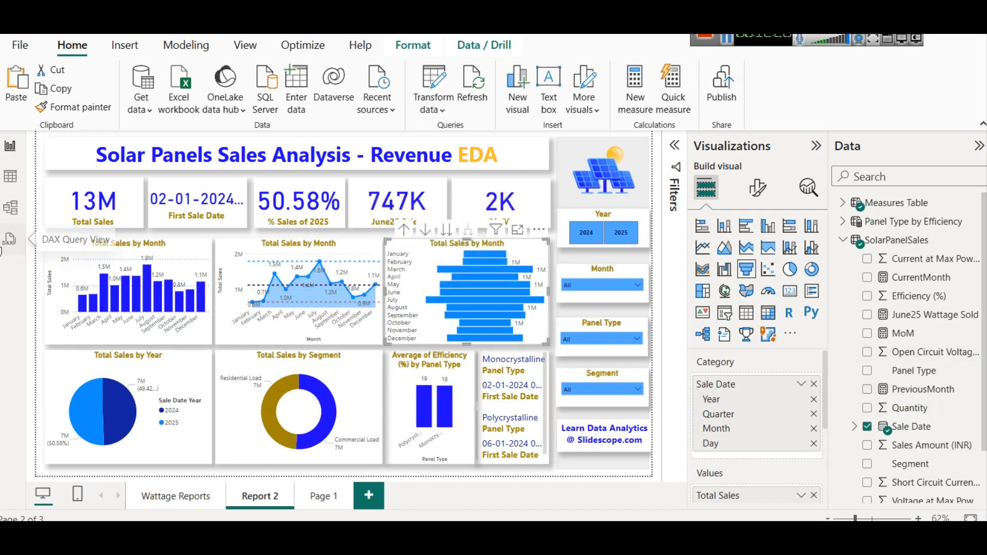
- Inspect the SolarPanelSales table's columns, including Quantity, in table view
left_click(7, 177)
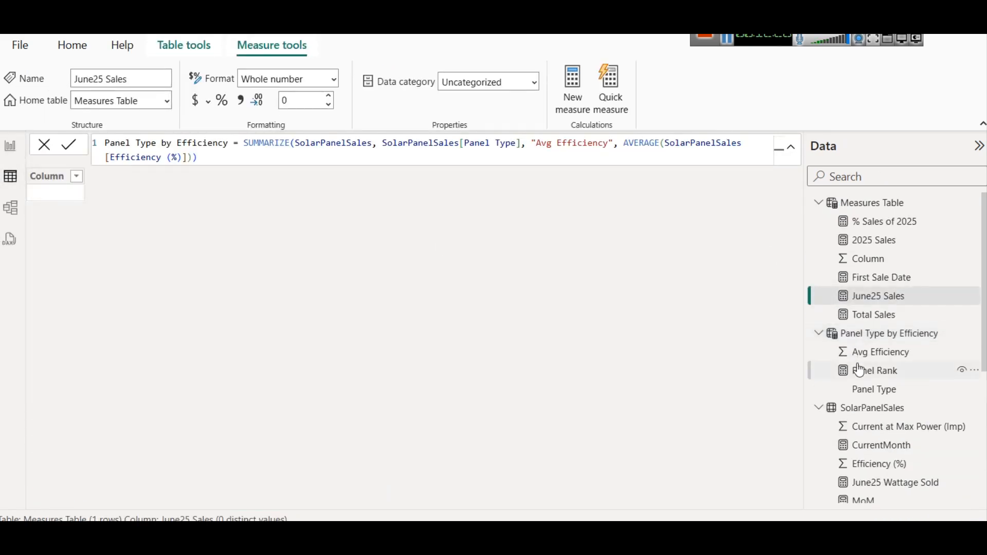
scroll(856, 354, "down", 3)
left_click(870, 253)
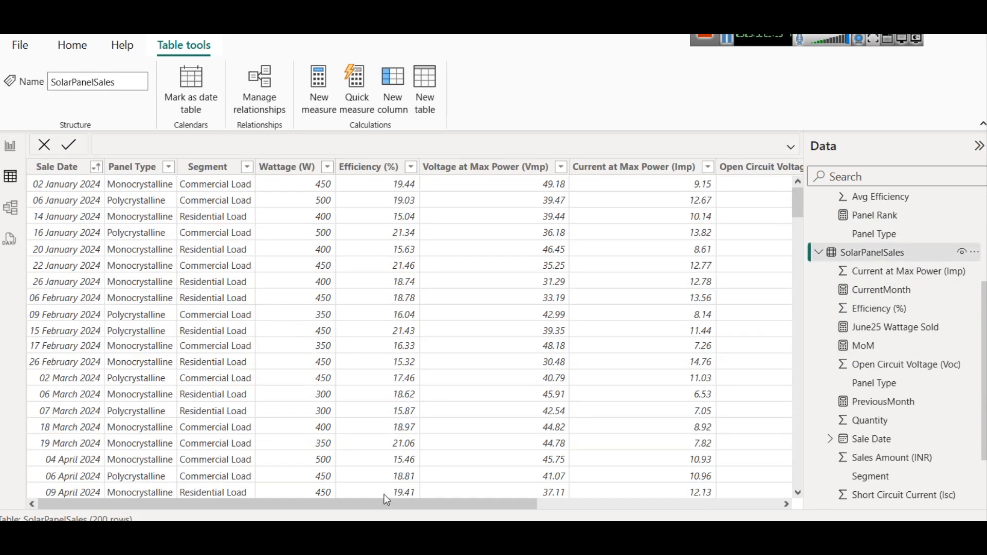
left_click_drag(390, 500, 654, 517)
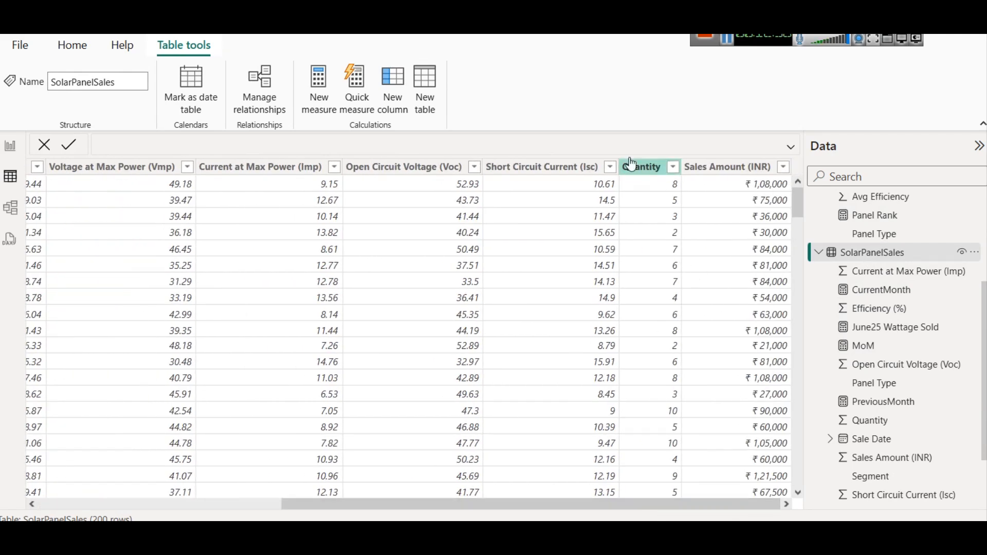
left_click(10, 146)
- Replace the MoM card's field with Quantity
left_click(528, 200)
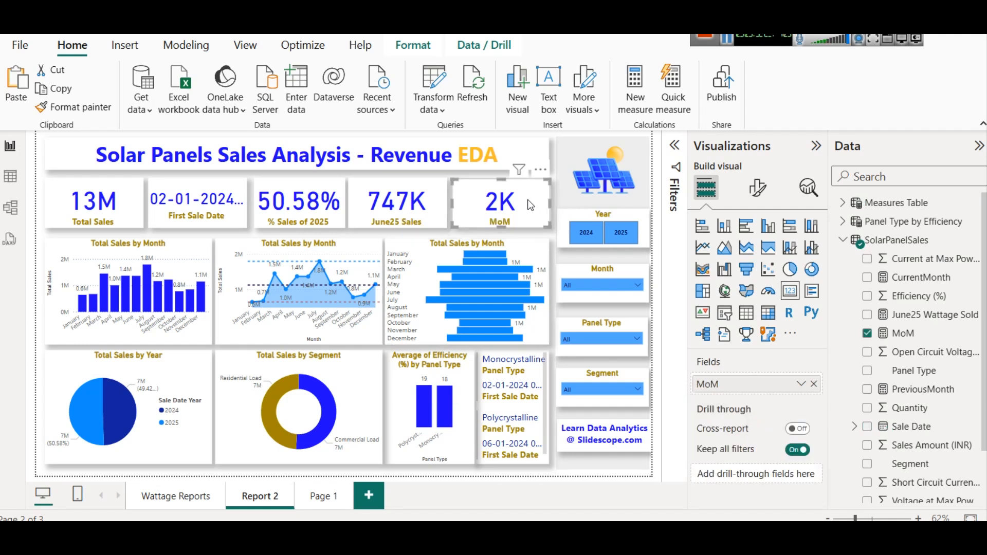
left_click(814, 384)
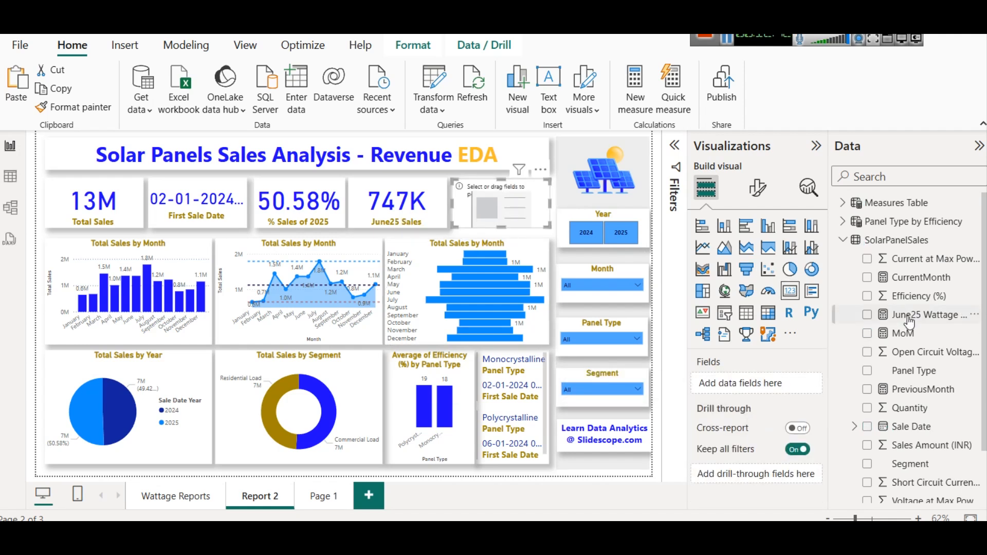
scroll(905, 330, "down", 1)
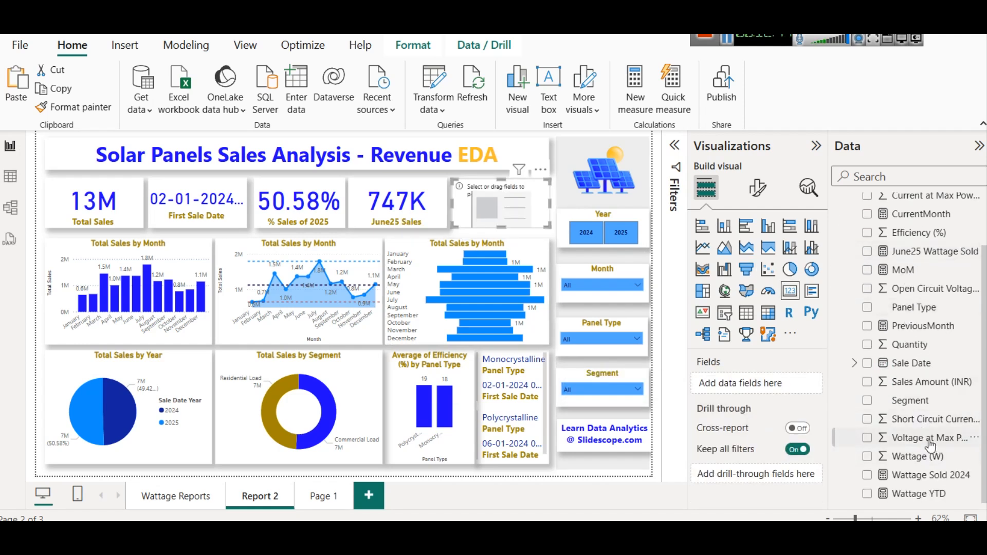
left_click_drag(882, 346, 749, 387)
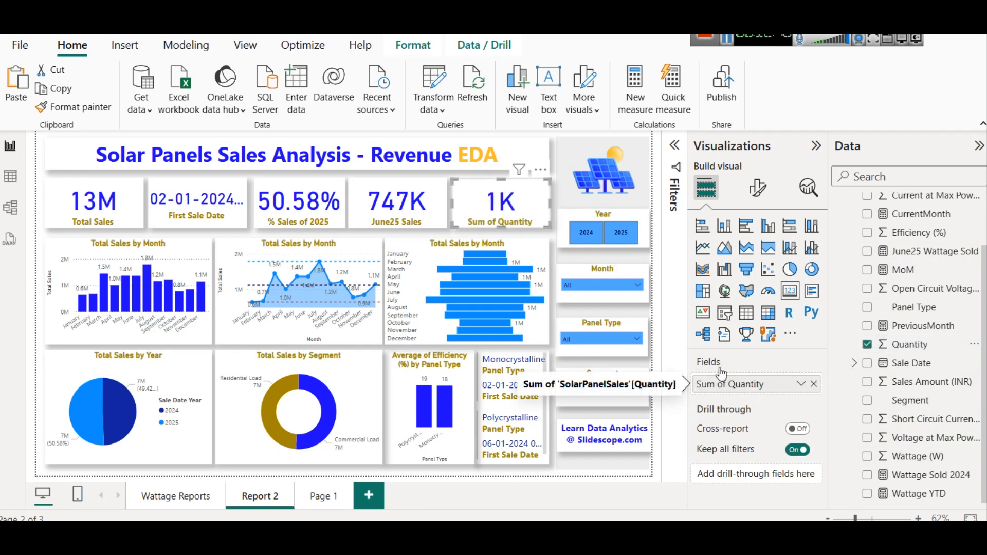
- Switch the copied visual back to a line chart and replace its Total Sales Y-axis with Quantity
left_click(511, 249)
left_click(329, 249)
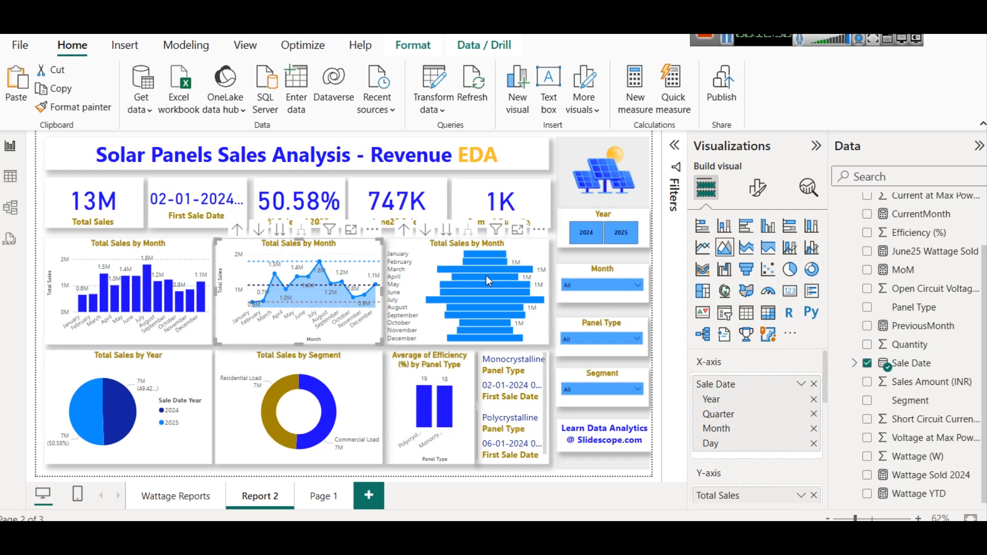
left_click(511, 257)
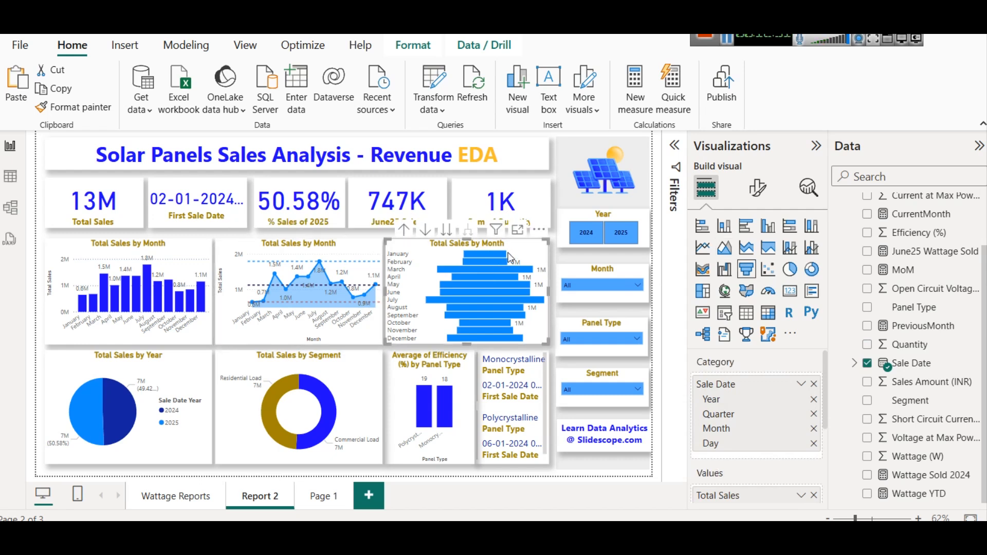
left_click(703, 249)
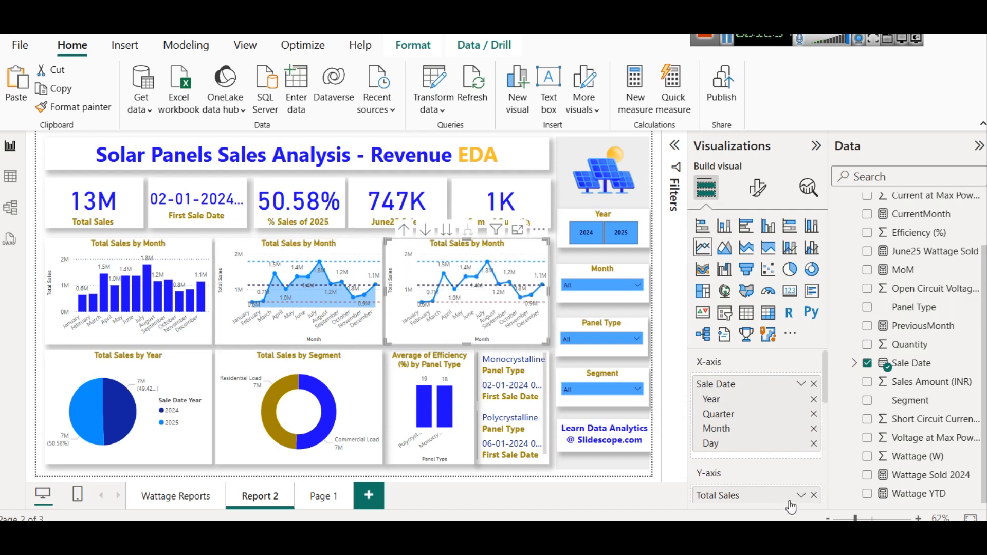
left_click(814, 495)
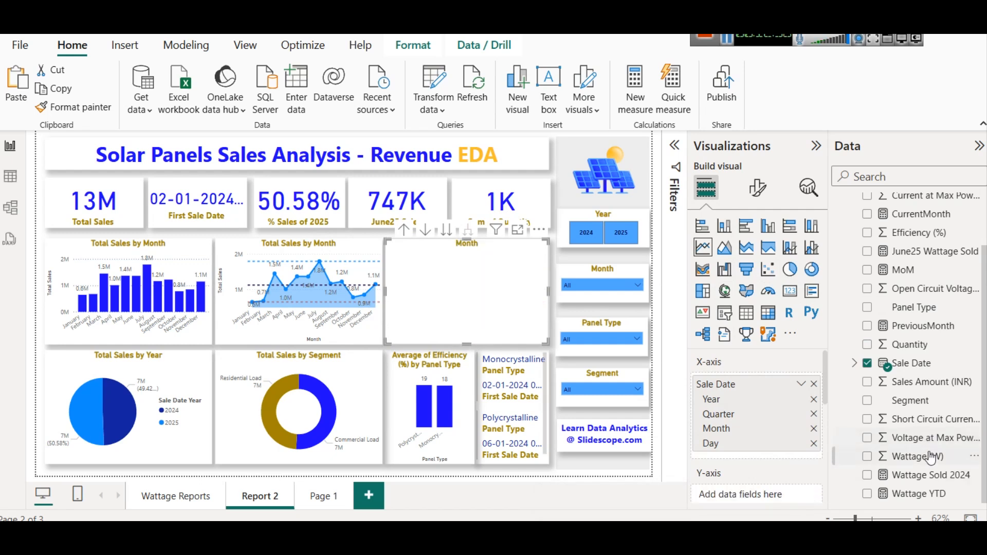
left_click_drag(926, 344, 770, 502)
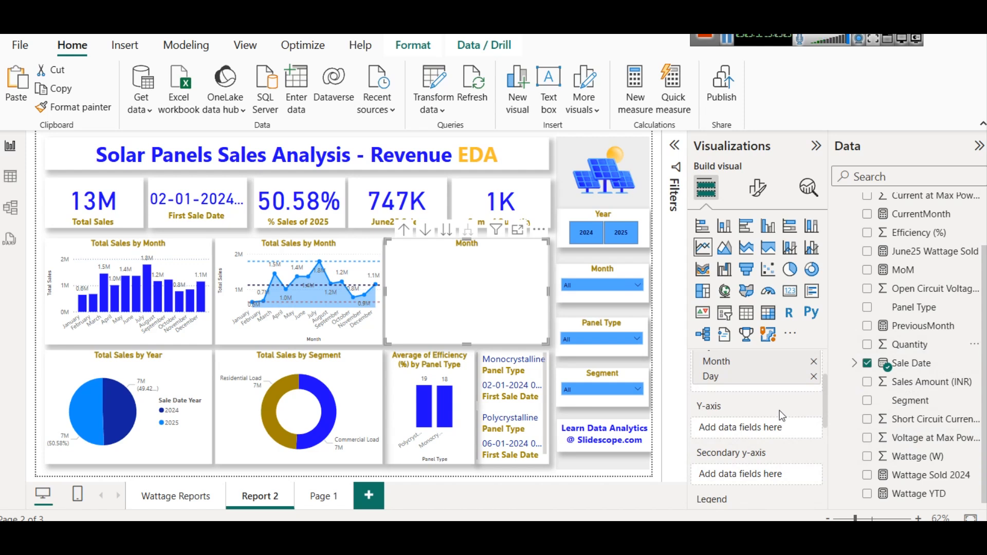
left_click_drag(913, 345, 746, 428)
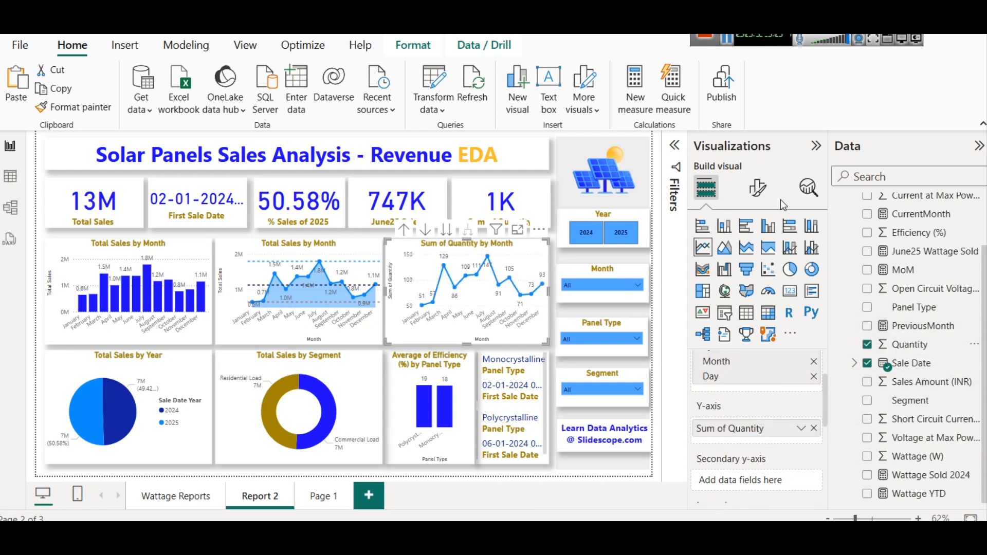
- Expand the quantity line chart down one level to show year and quarter
left_click(809, 189)
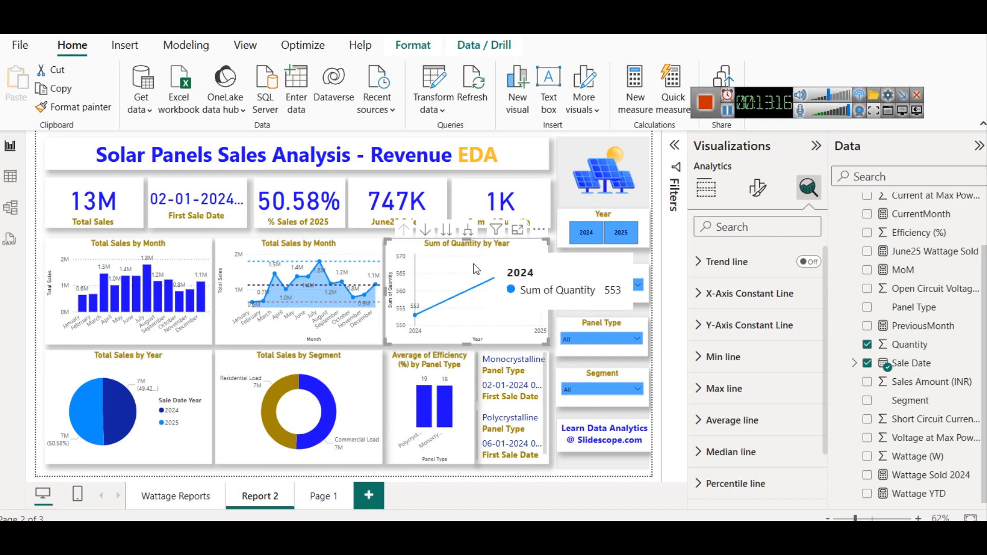
left_click(469, 233)
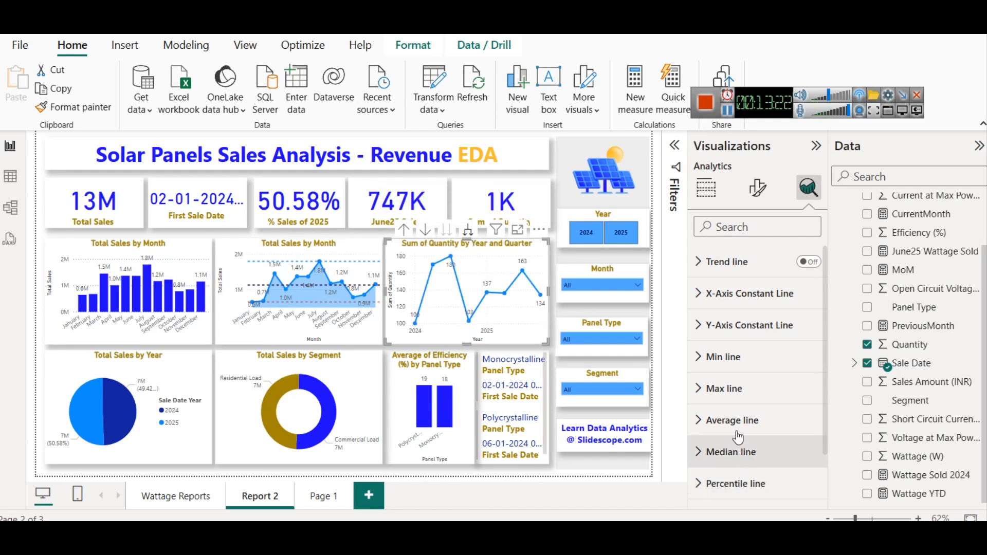
scroll(714, 438, "down", 2)
scroll(712, 388, "up", 2)
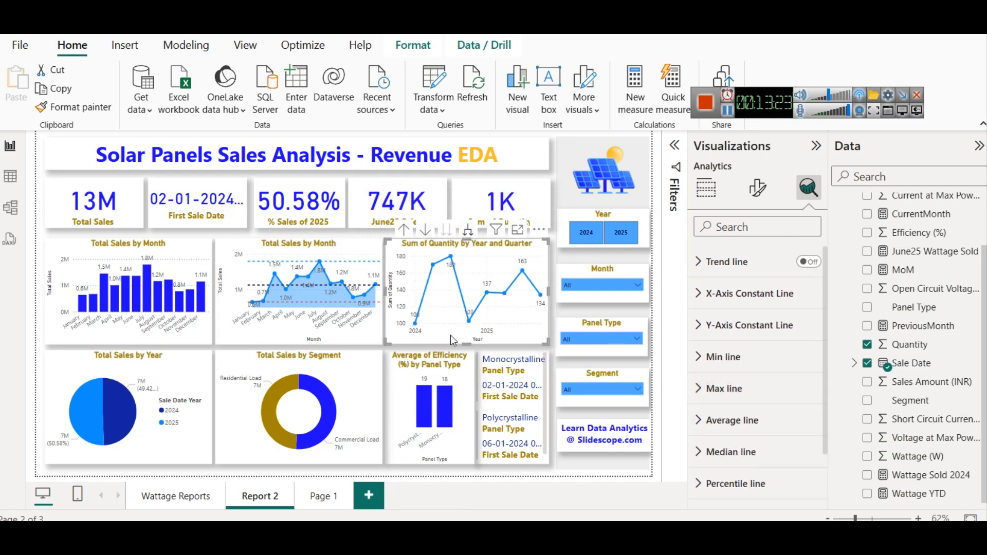
mouse_move(416, 327)
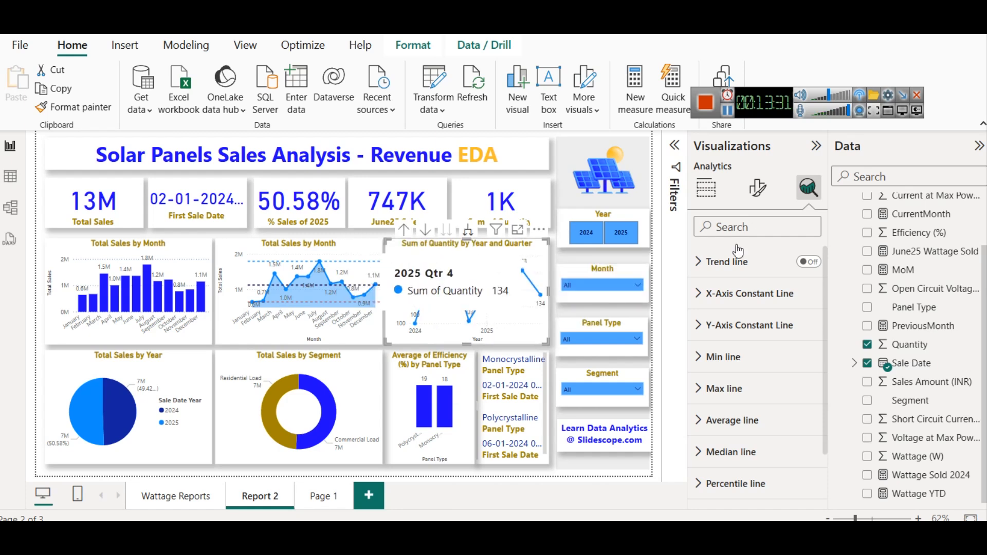
- Turn on the forecast for the quantity line chart and open its options
scroll(803, 365, "down", 1)
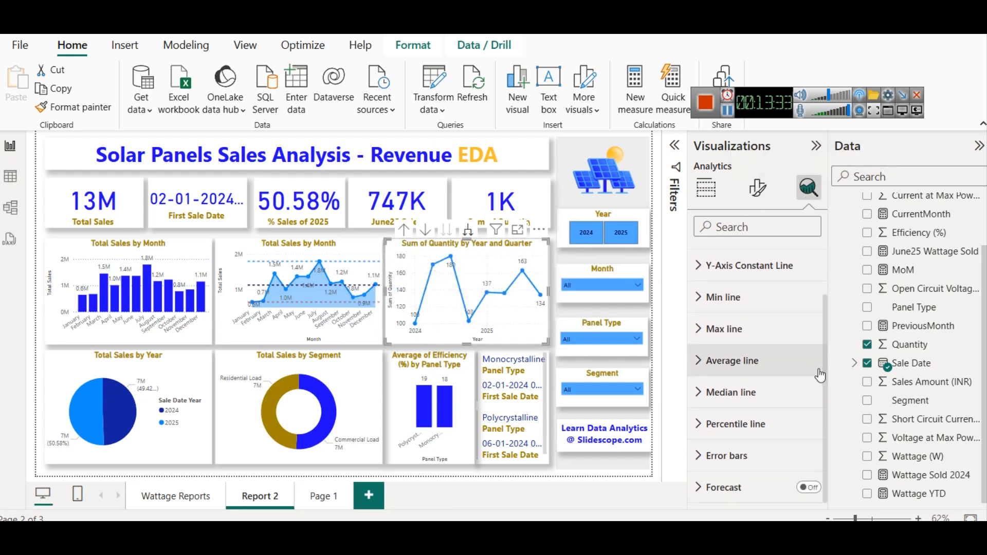
left_click(809, 488)
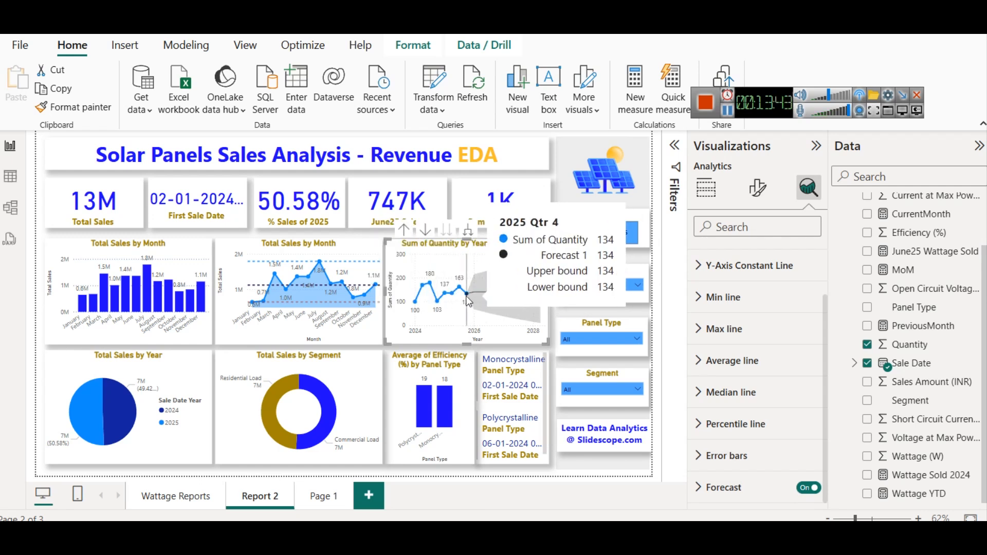
left_click(725, 487)
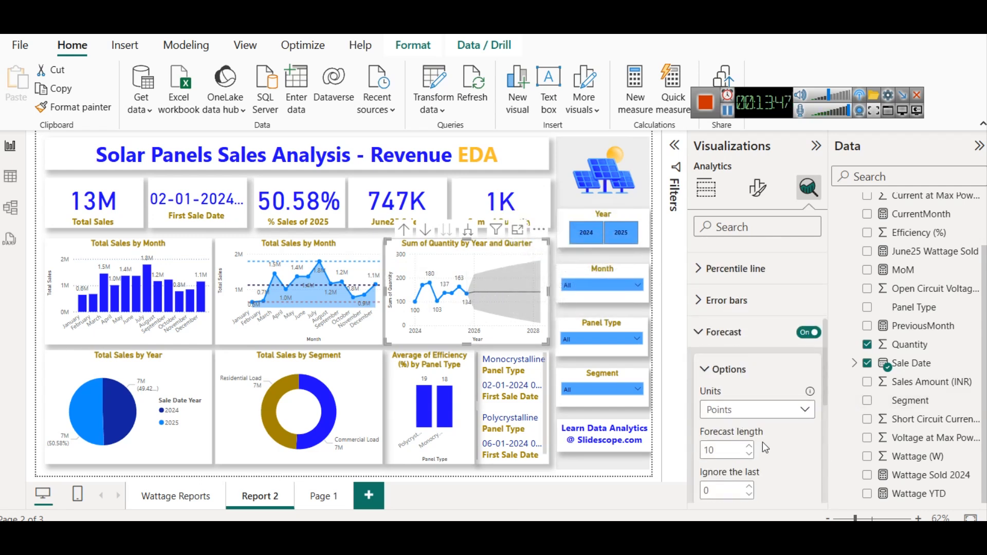
- Set the quantity line chart's forecast length to 2 points and apply it
scroll(721, 411, "down", 3)
left_click(719, 372)
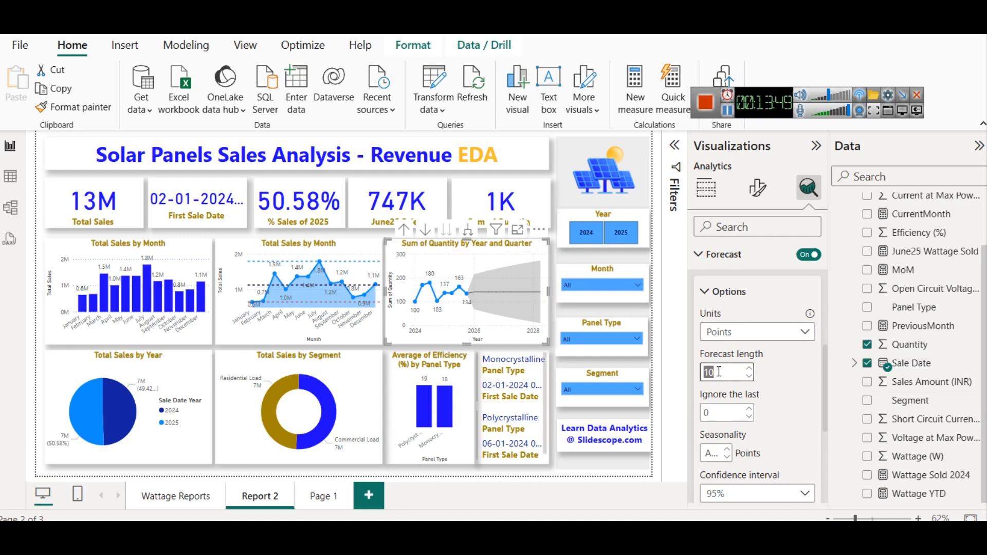
type("2")
scroll(757, 406, "down", 3)
left_click(786, 441)
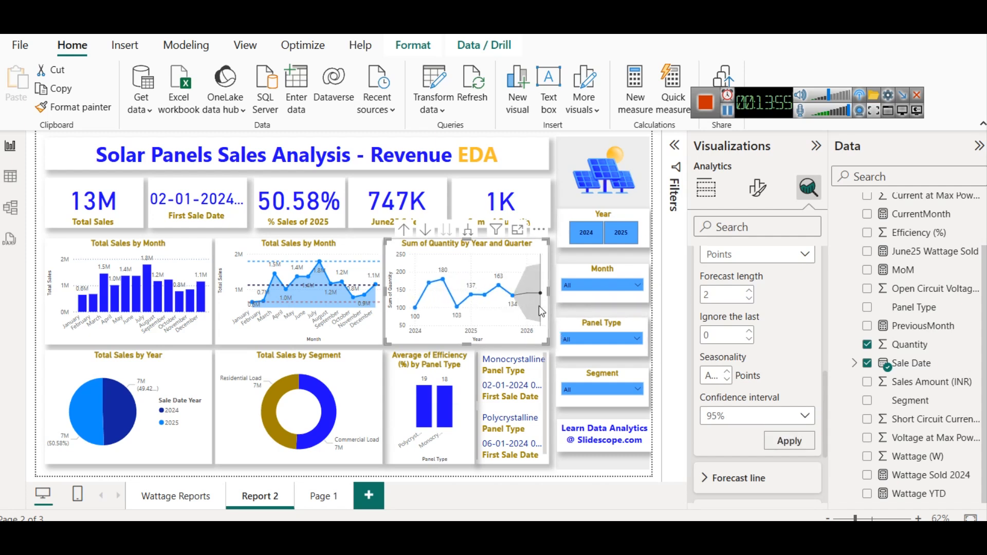
mouse_move(523, 293)
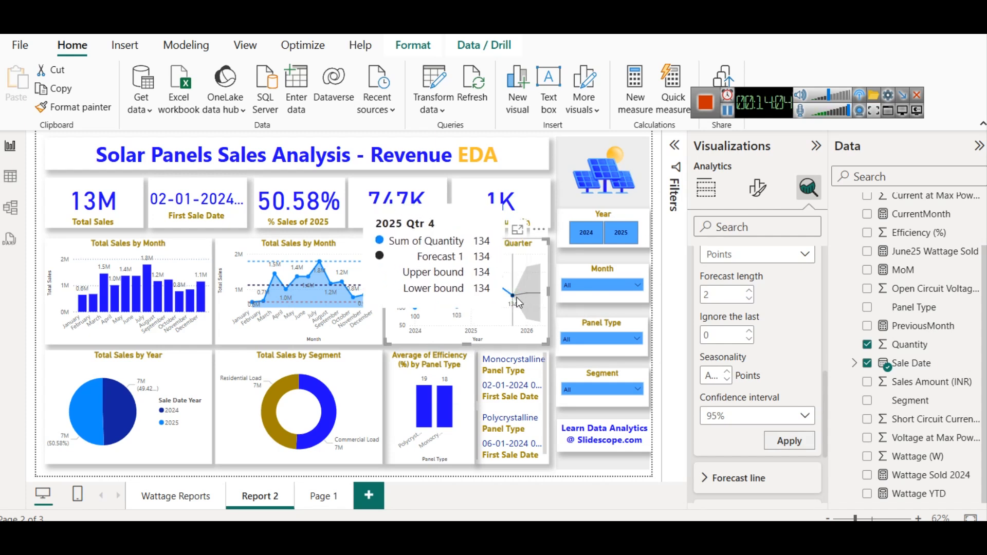
left_click(609, 478)
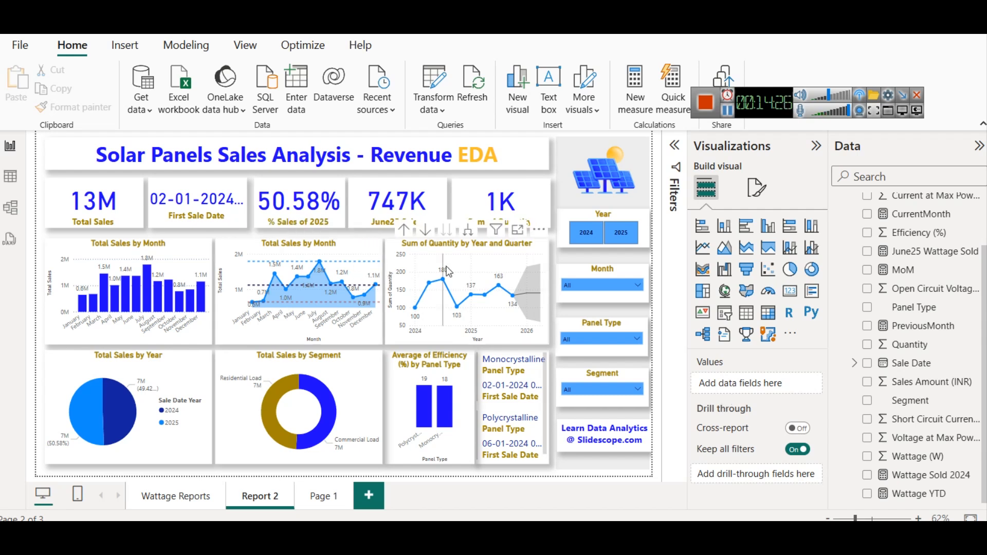
left_click(497, 242)
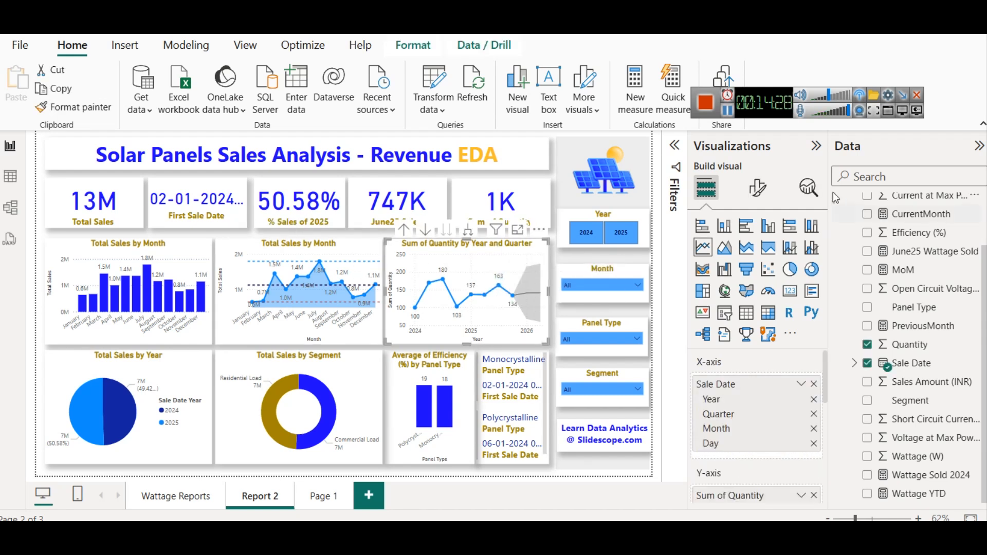
left_click(809, 187)
scroll(804, 448, "down", 2)
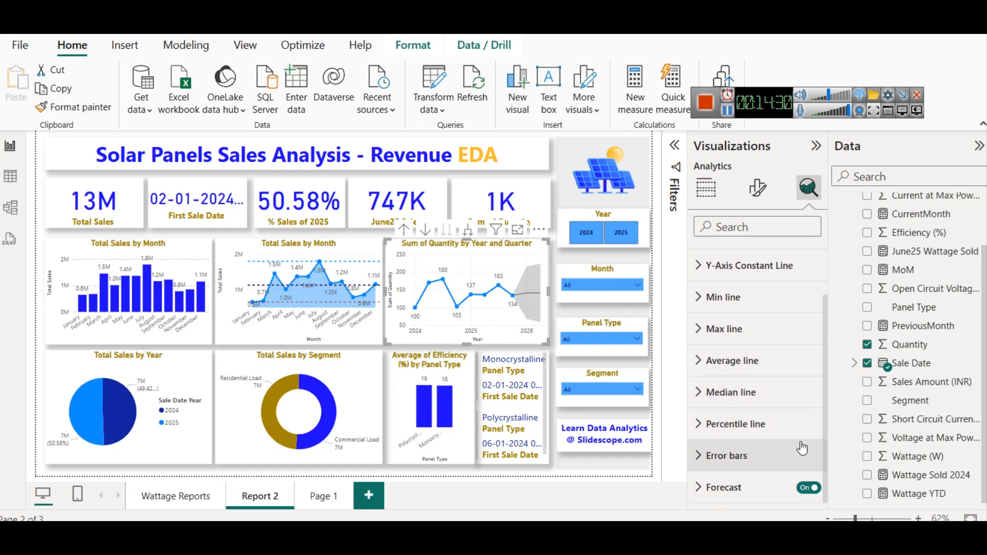
left_click(535, 355)
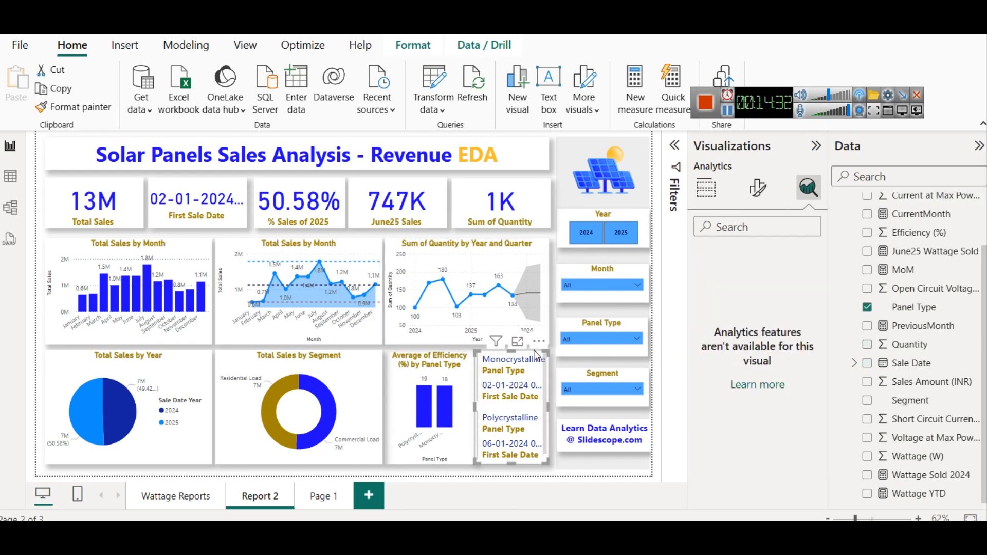
left_click(385, 471)
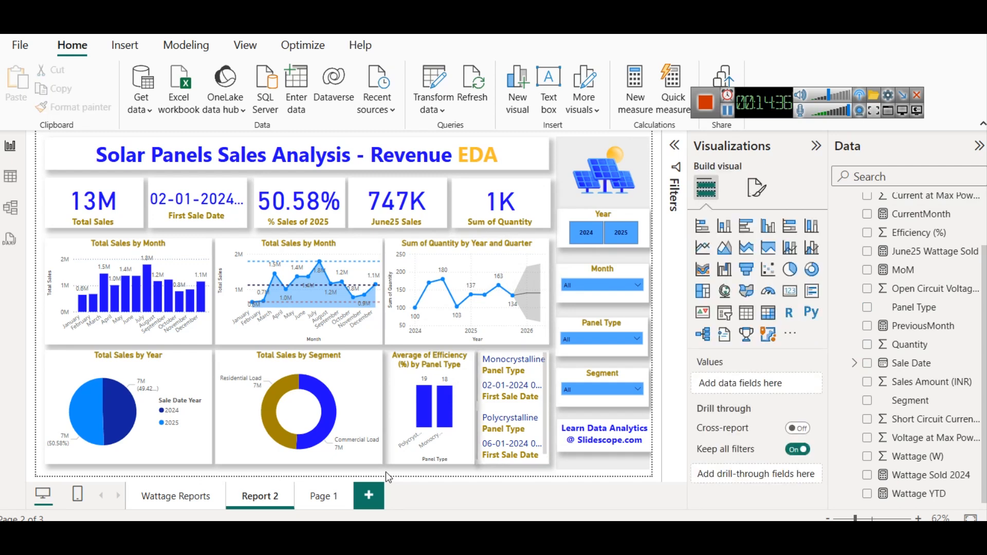